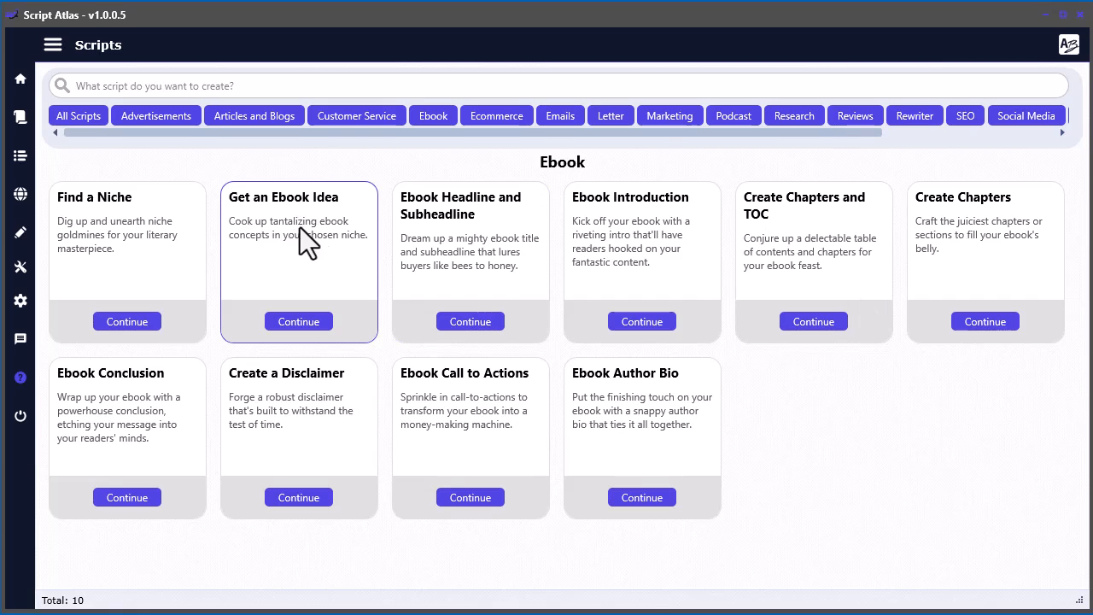
- Generate a prompt with the Get an Ebook Idea script for 5 ideas in the health and wellness niche
{"action": "left_click", "coordinate": [300, 322]}
{"action": "left_click", "coordinate": [87, 183]}
{"action": "type", "text": "health and wellness"}
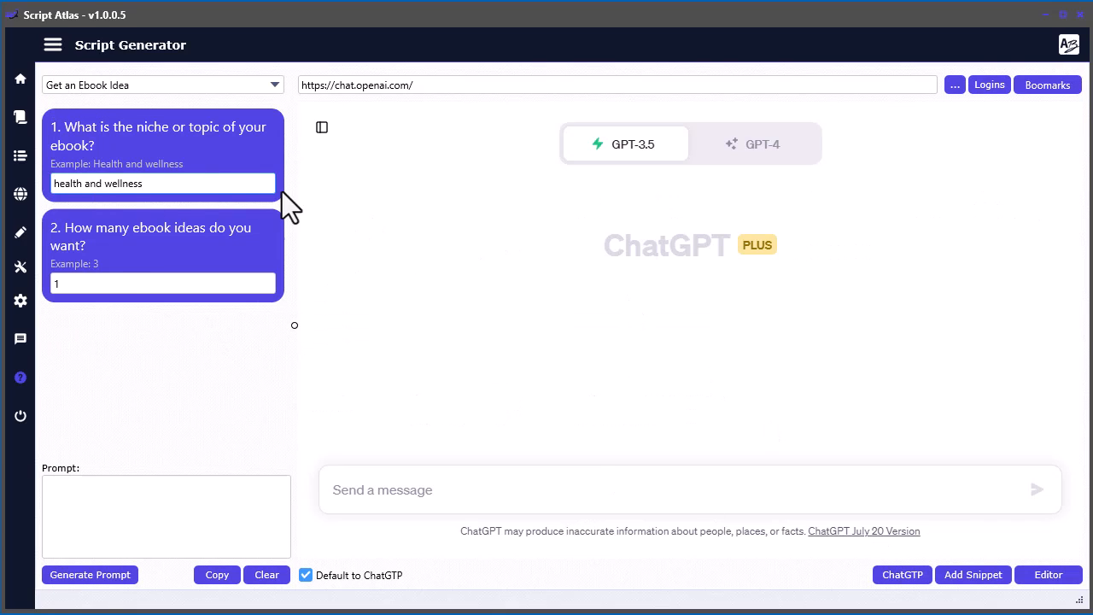
{"action": "double_click", "coordinate": [139, 283]}
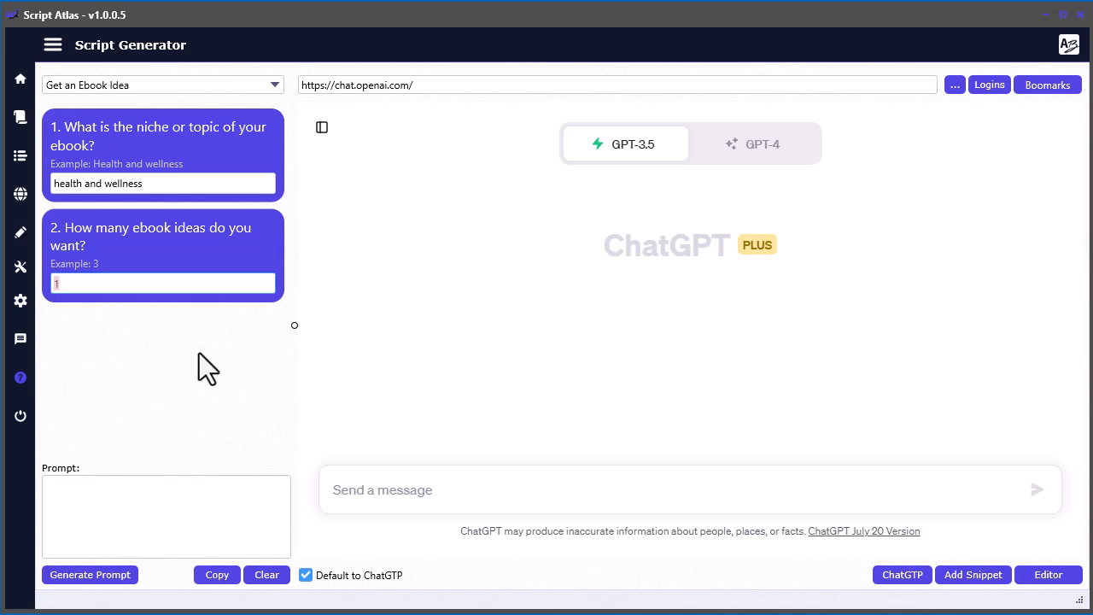
{"action": "type", "text": "5"}
{"action": "left_click", "coordinate": [96, 576]}
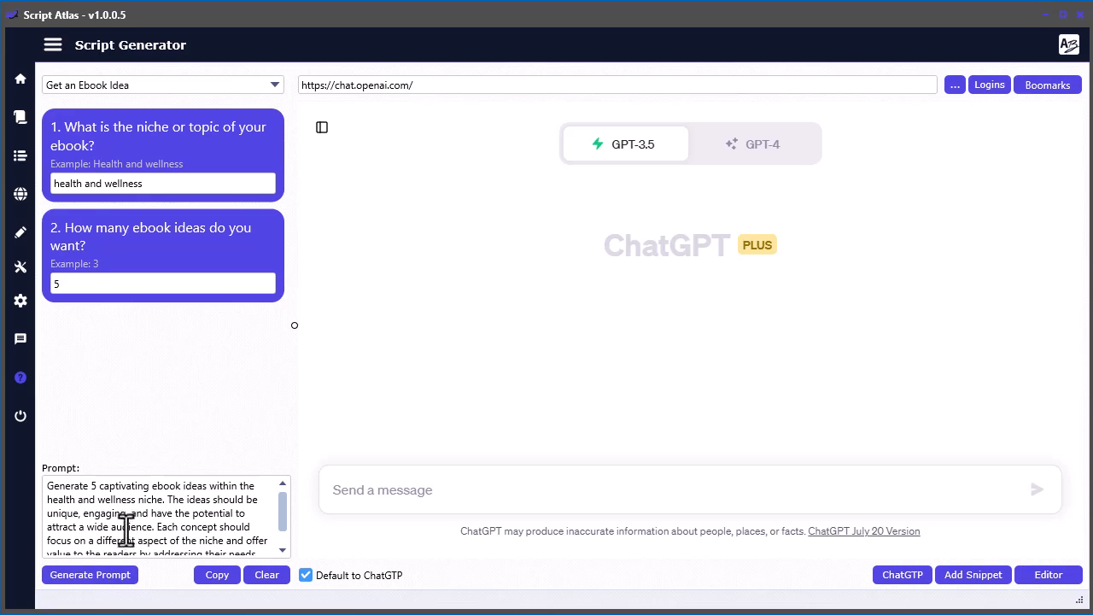
- Paste the generated ebook ideas prompt into the ChatGPT message field and send it
{"action": "left_click", "coordinate": [477, 489]}
{"action": "right_click", "coordinate": [477, 490]}
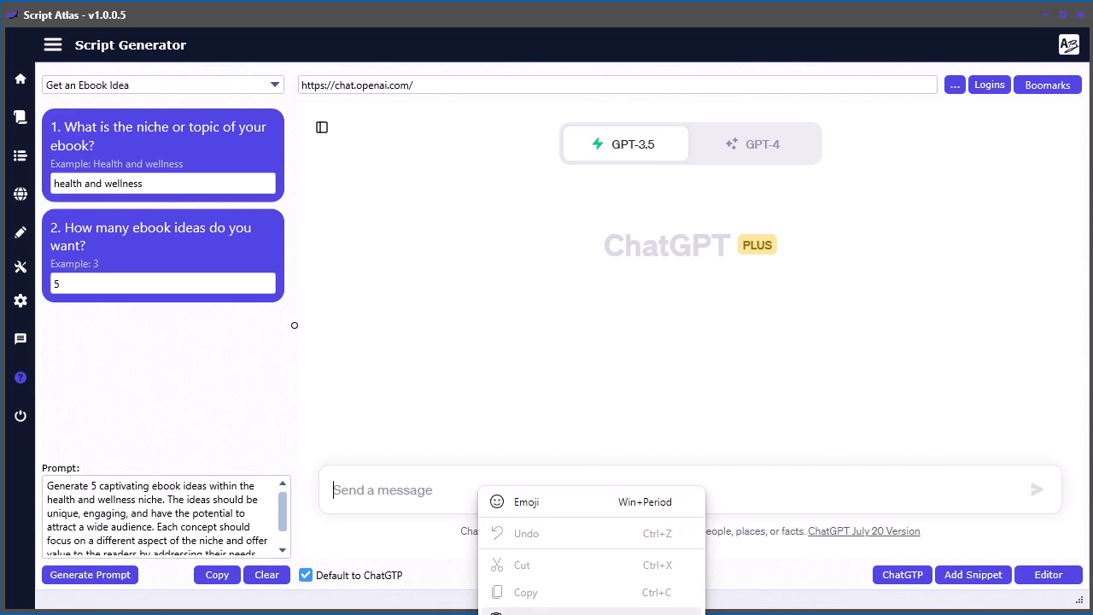
{"action": "left_click", "coordinate": [513, 612]}
{"action": "left_click", "coordinate": [1038, 490]}
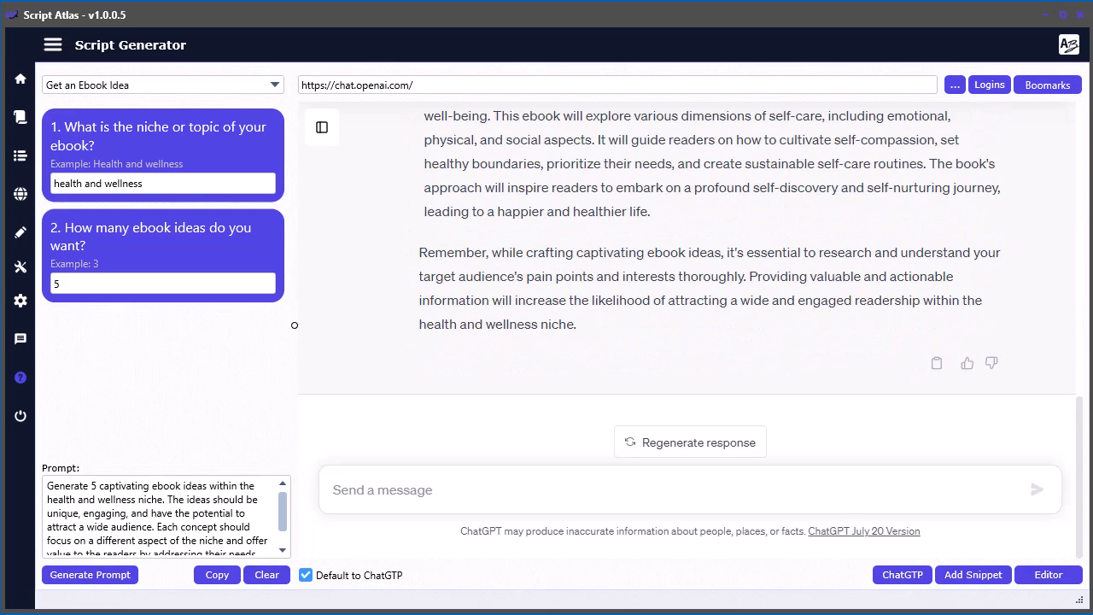
- Copy the third idea's title, "Sleep Restoration: Unlocking the Secrets to Deep, Restorative Sleep", from the ChatGPT response into the Script Editor
{"action": "scroll", "coordinate": [791, 313], "scroll_direction": "up", "scroll_amount": 3}
{"action": "scroll", "coordinate": [794, 327], "scroll_direction": "up", "scroll_amount": 3}
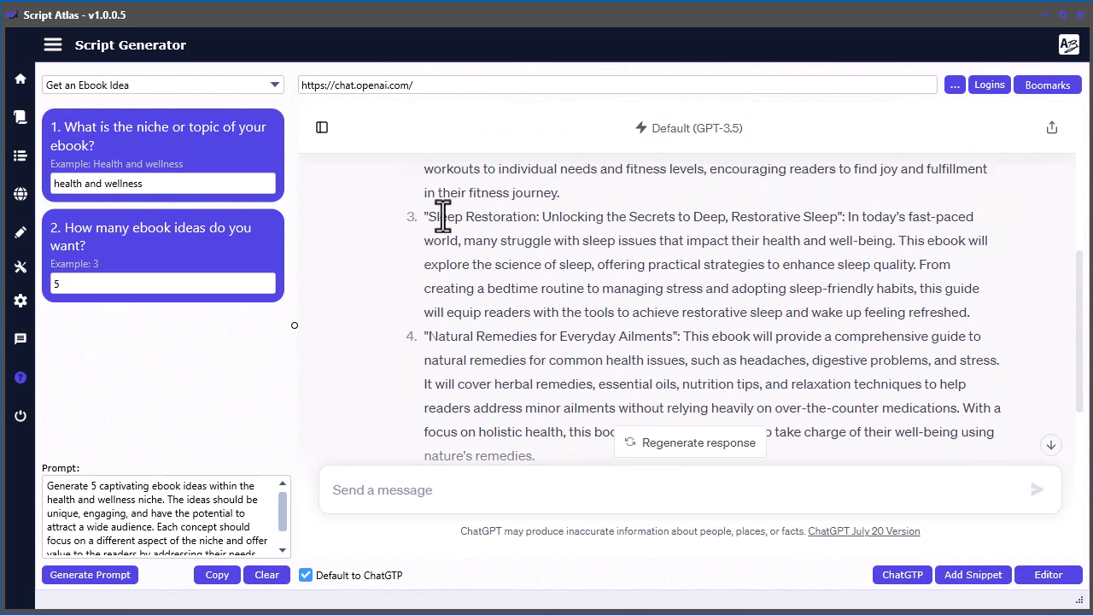
{"action": "left_click_drag", "start_coordinate": [839, 216], "coordinate": [428, 215]}
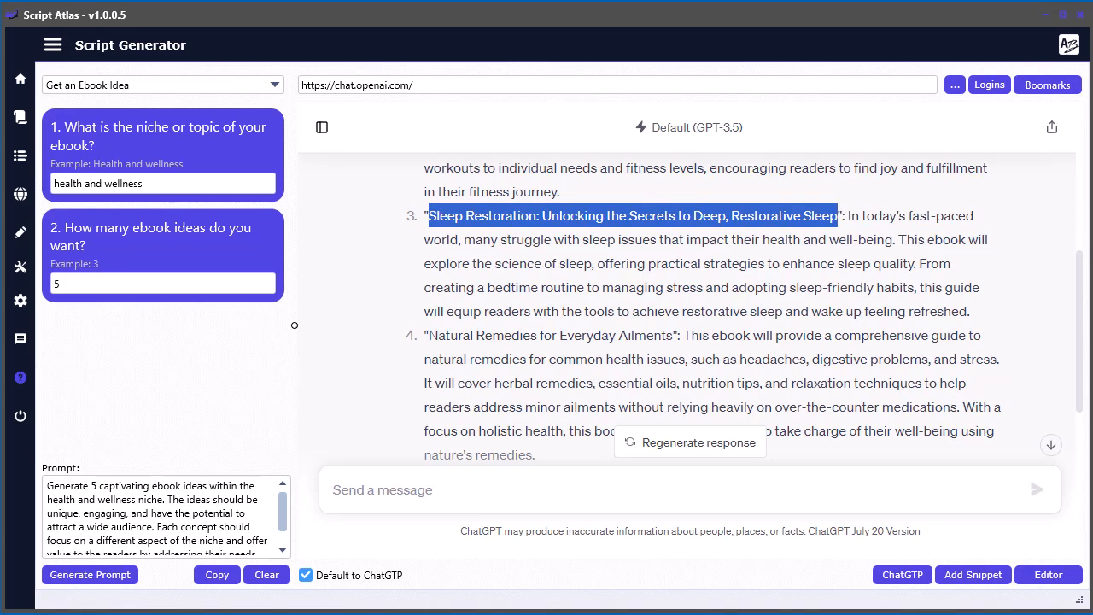
{"action": "left_click", "coordinate": [1048, 579]}
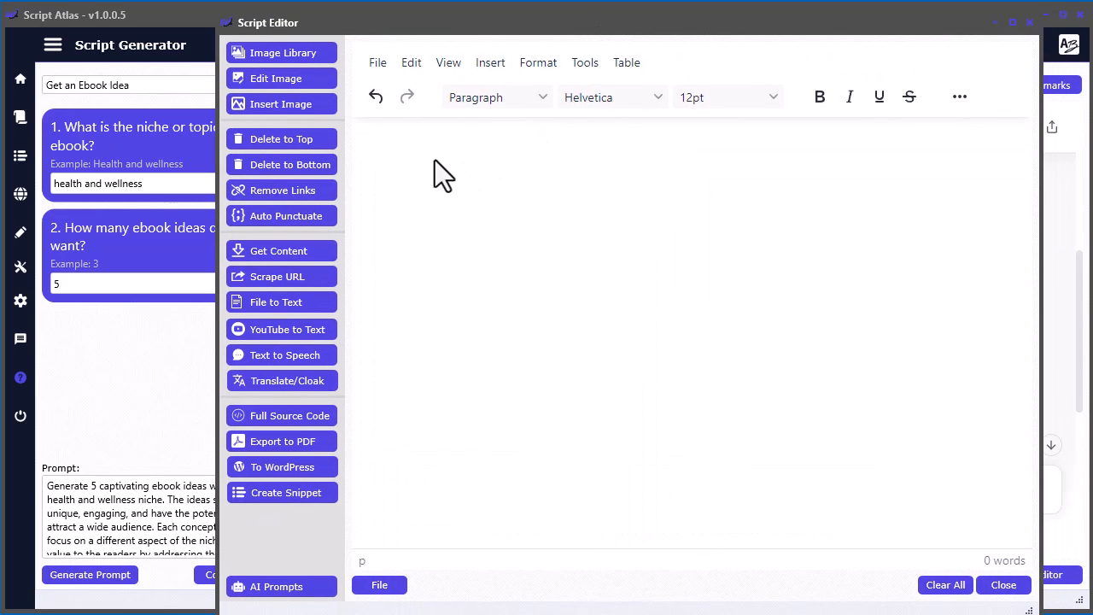
{"action": "left_click_drag", "start_coordinate": [487, 22], "coordinate": [516, 0]}
- Save the editor's content as an HTML file named "sleep ebook.html" and clear the editor from view
{"action": "left_click", "coordinate": [425, 451]}
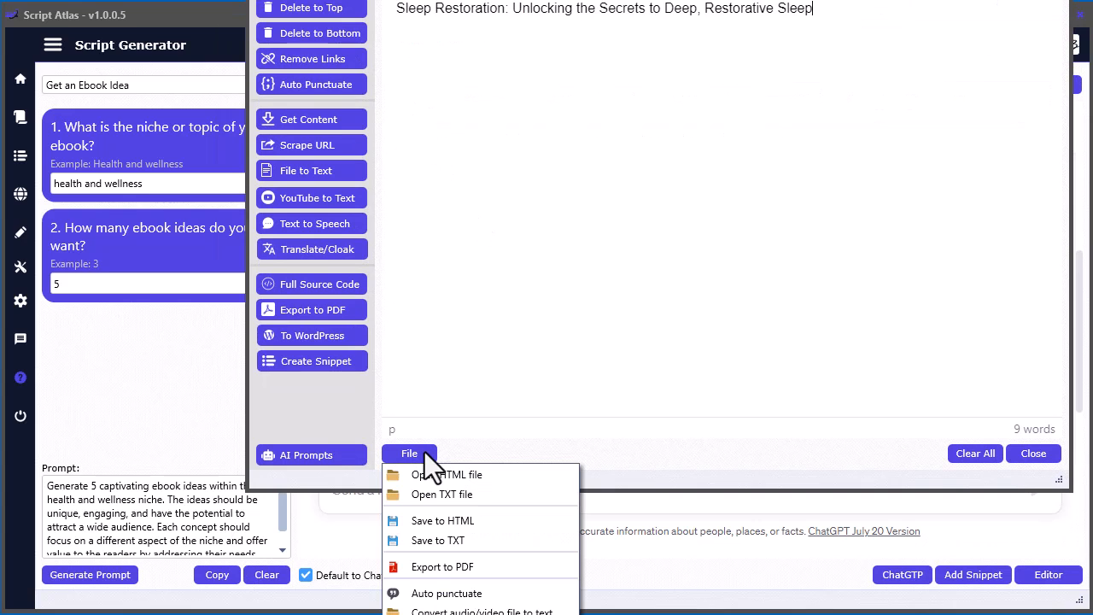
{"action": "left_click", "coordinate": [437, 521]}
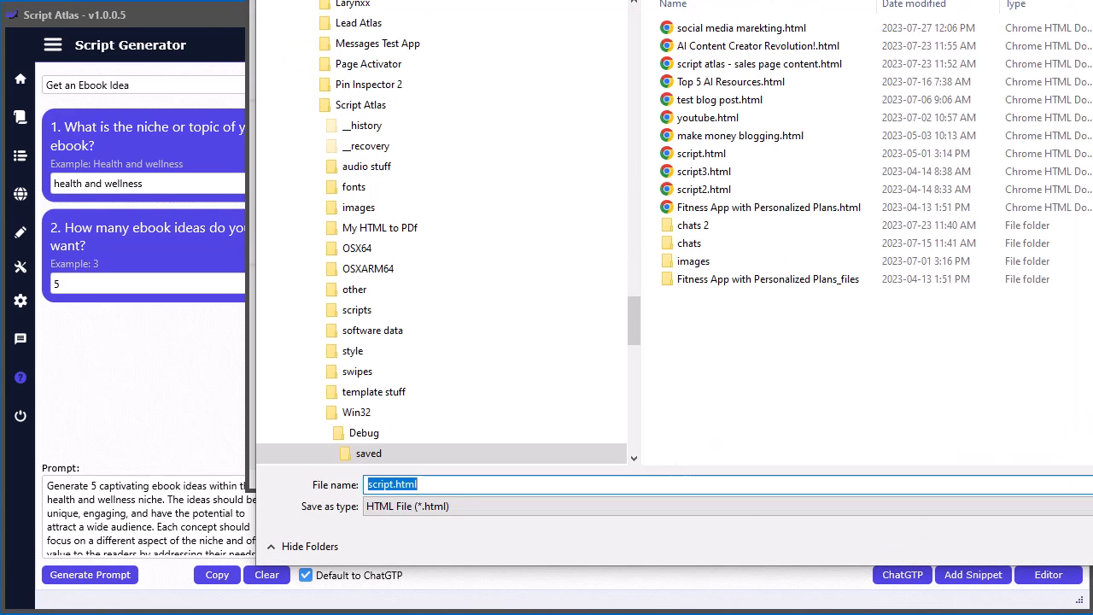
{"action": "key", "text": "Home"}
{"action": "key", "text": "Delete"}
{"action": "key", "text": "Delete"}
{"action": "key", "text": "Delete"}
{"action": "key", "text": "Delete"}
{"action": "key", "text": "Delete"}
{"action": "key", "text": "Delete"}
{"action": "type", "text": "sleep ebb"}
{"action": "key", "text": "BackSpace"}
{"action": "type", "text": "ook"}
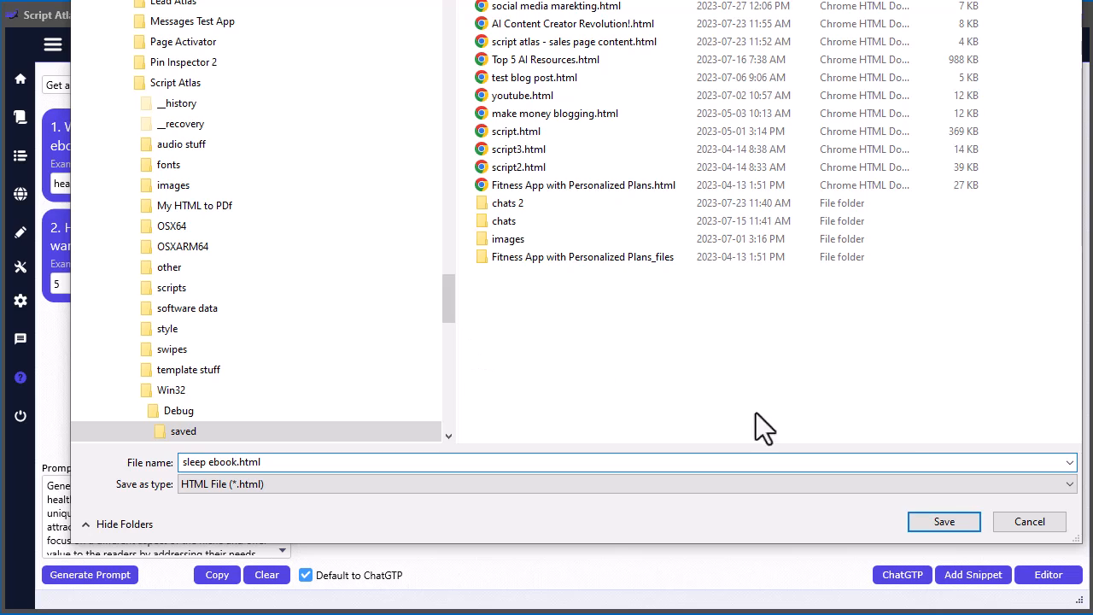
{"action": "left_click", "coordinate": [938, 525]}
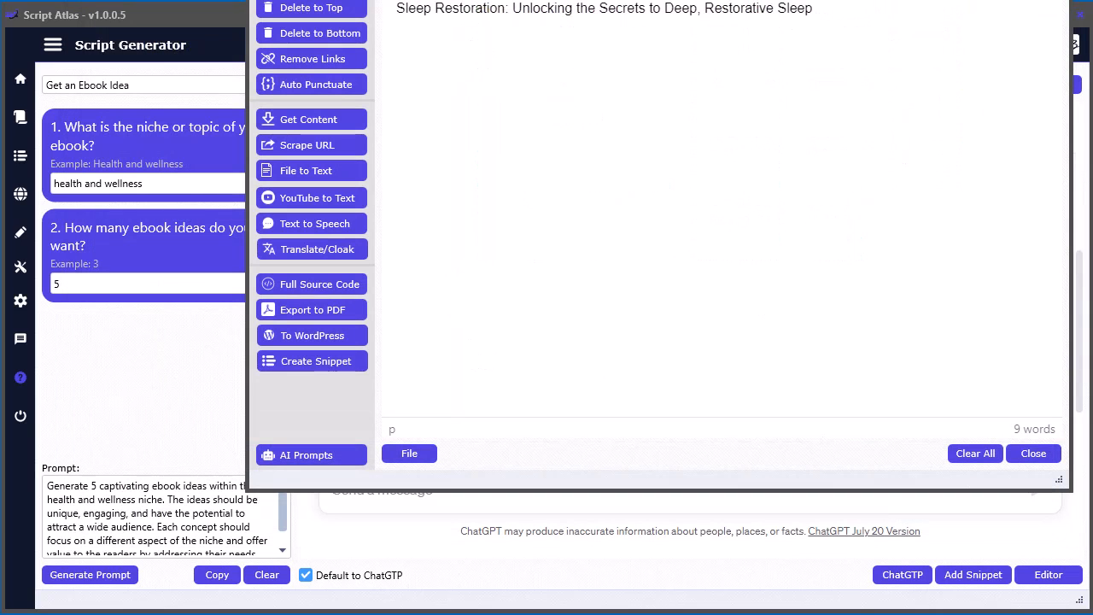
{"action": "left_click", "coordinate": [1034, 454]}
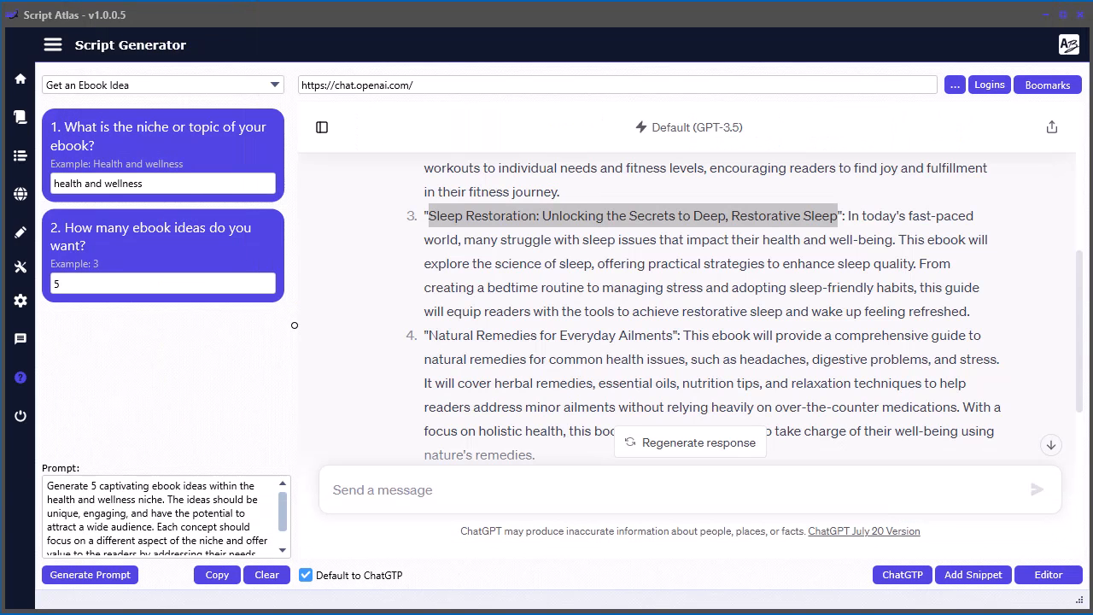
{"action": "left_click_drag", "start_coordinate": [1092, 53], "coordinate": [1092, 25]}
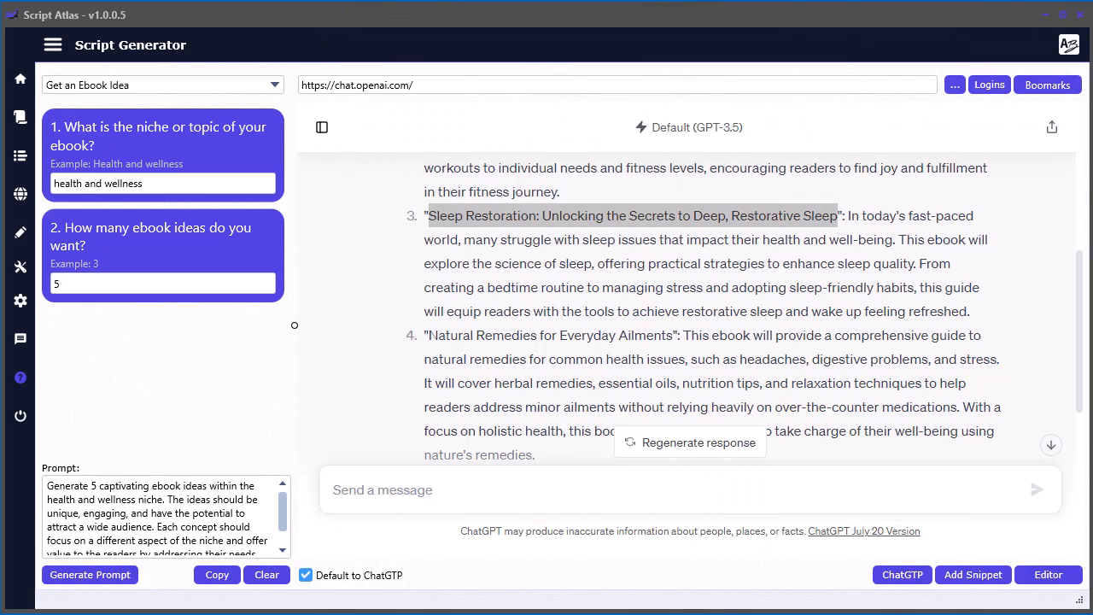
{"action": "left_click", "coordinate": [726, 256]}
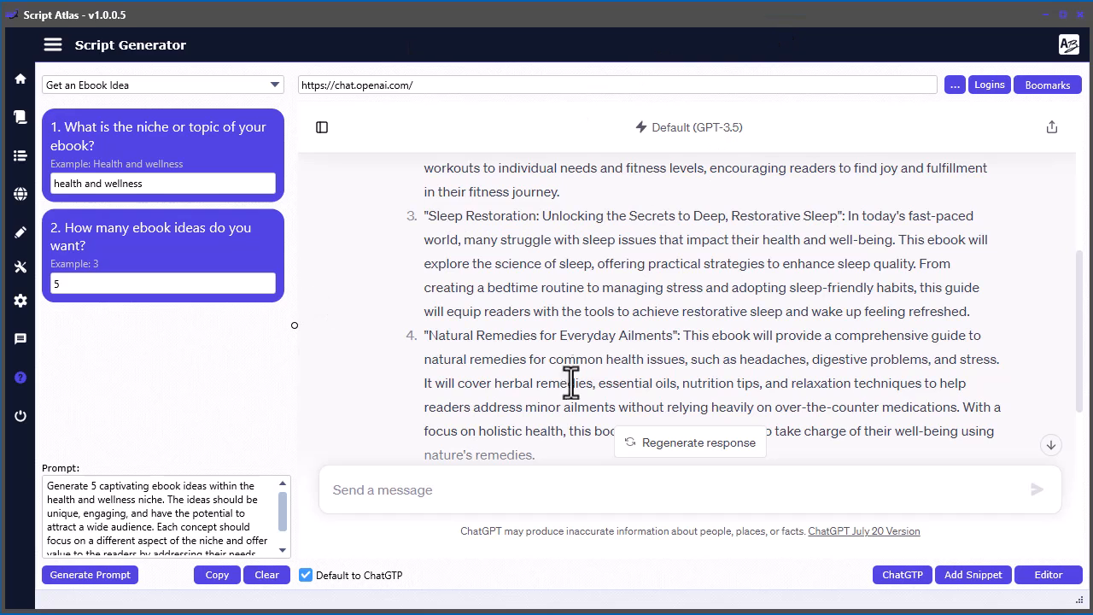
{"action": "scroll", "coordinate": [743, 354], "scroll_direction": "up", "scroll_amount": 1}
{"action": "scroll", "coordinate": [683, 265], "scroll_direction": "down", "scroll_amount": 1}
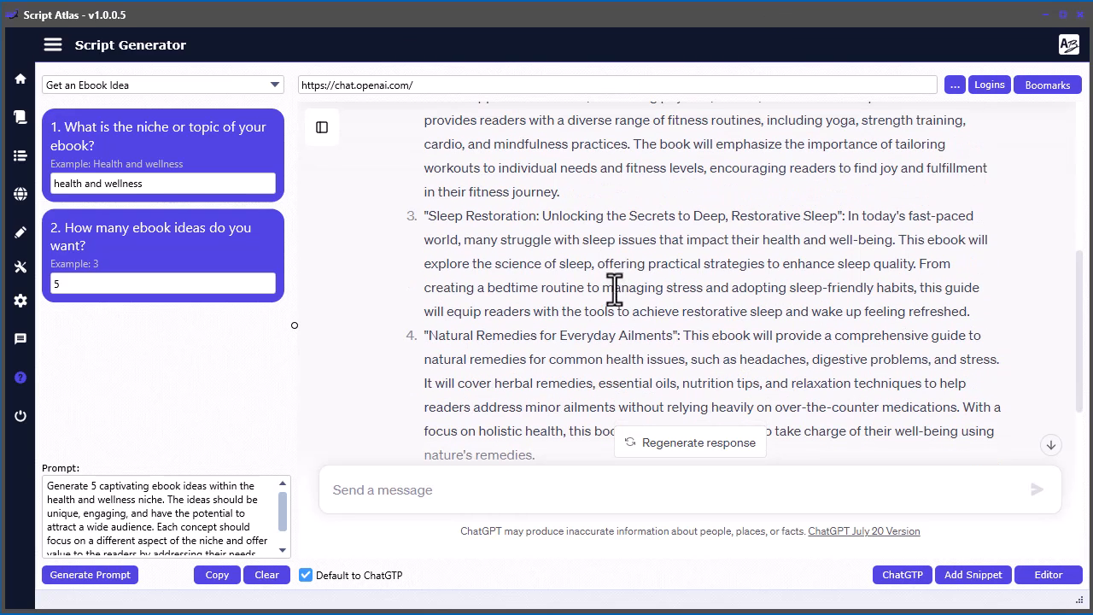
{"action": "left_click", "coordinate": [316, 128]}
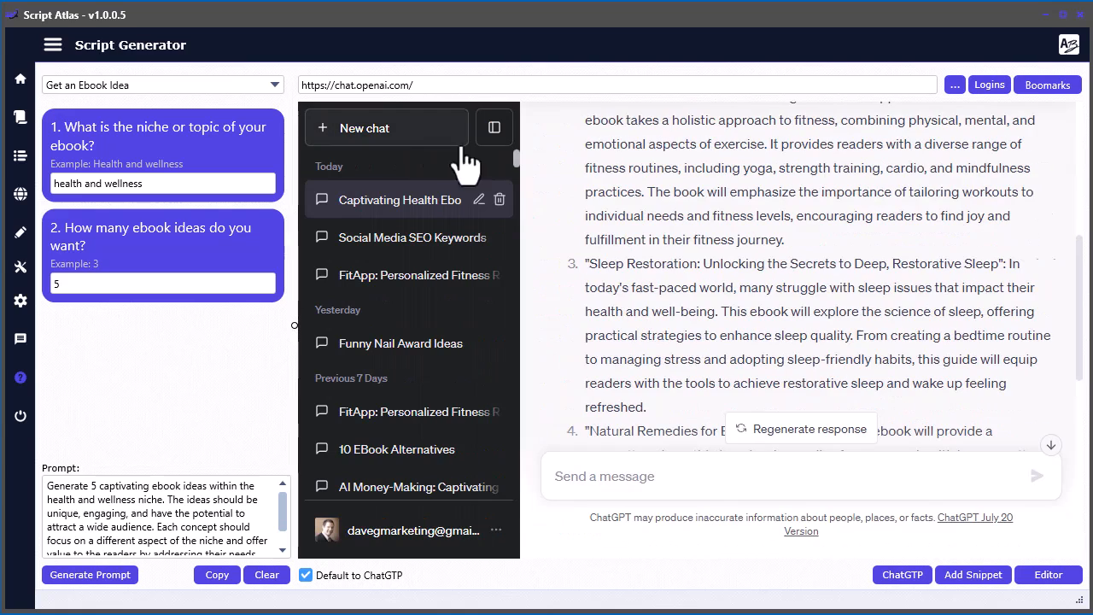
{"action": "left_click", "coordinate": [493, 130]}
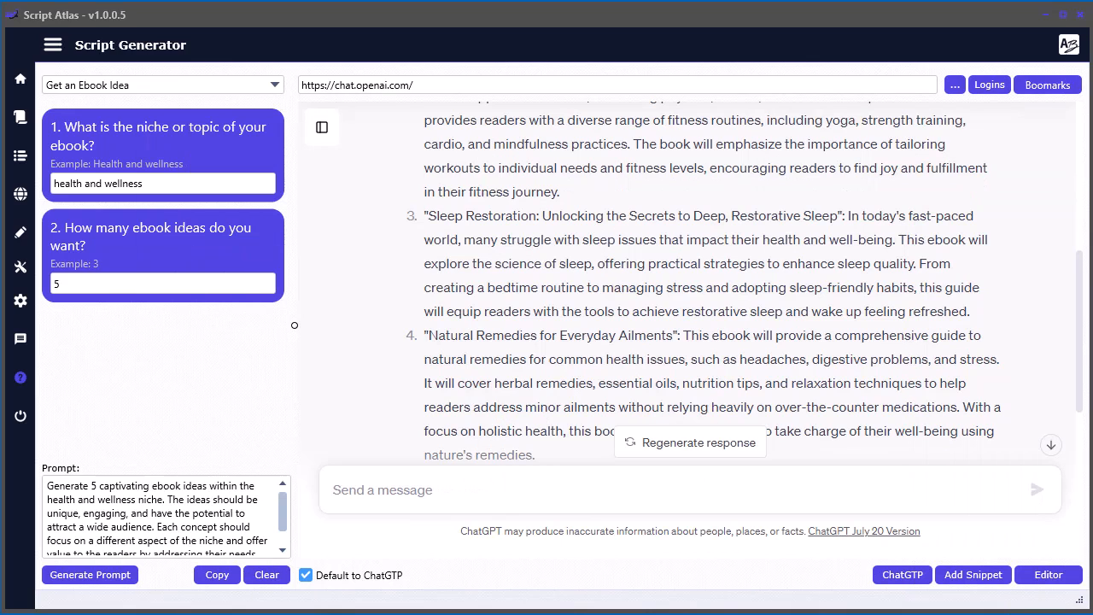
- Generate an Ebook Headline and Subheadline prompt using the pasted "Sleep Restoration: Unlocking the Secrets to Deep, Restorative Sleep" topic and the Intriguing style
{"action": "left_click", "coordinate": [21, 116]}
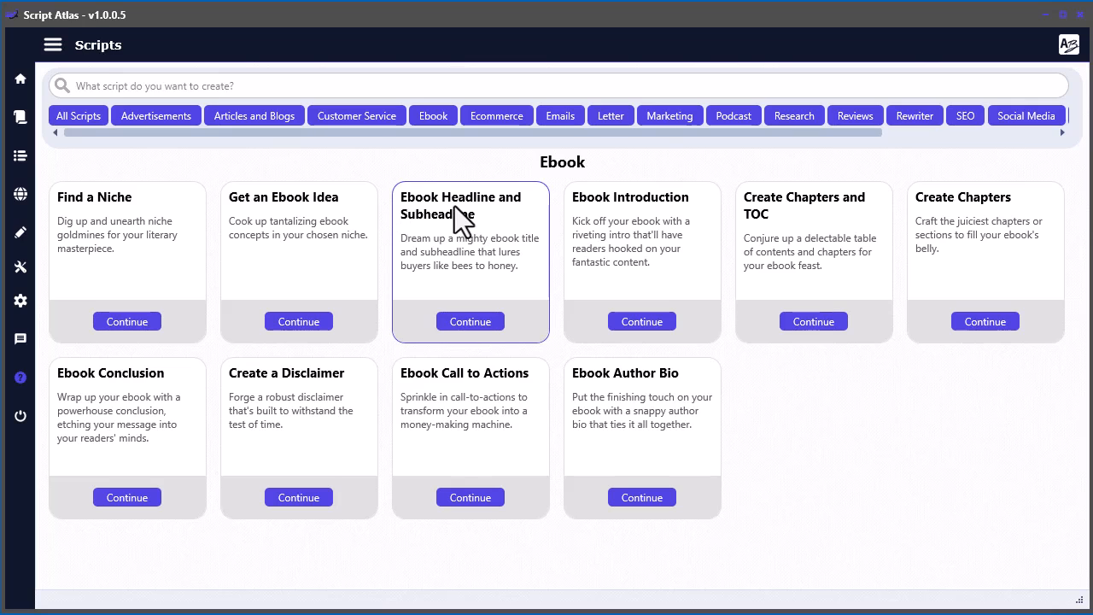
{"action": "left_click", "coordinate": [471, 321]}
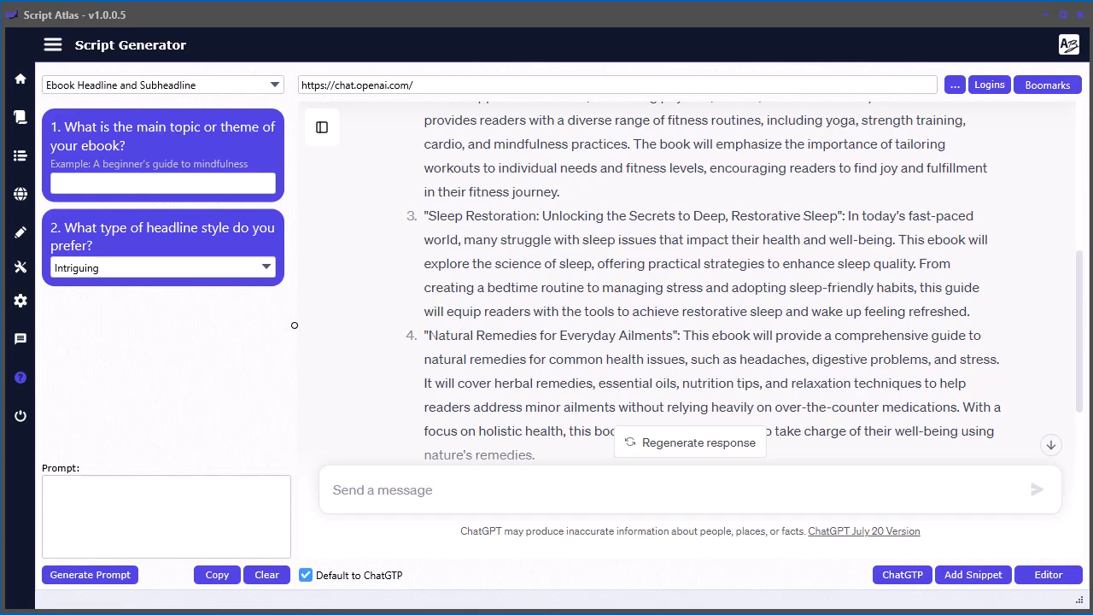
{"action": "left_click", "coordinate": [115, 183]}
{"action": "key", "text": "ctrl+v"}
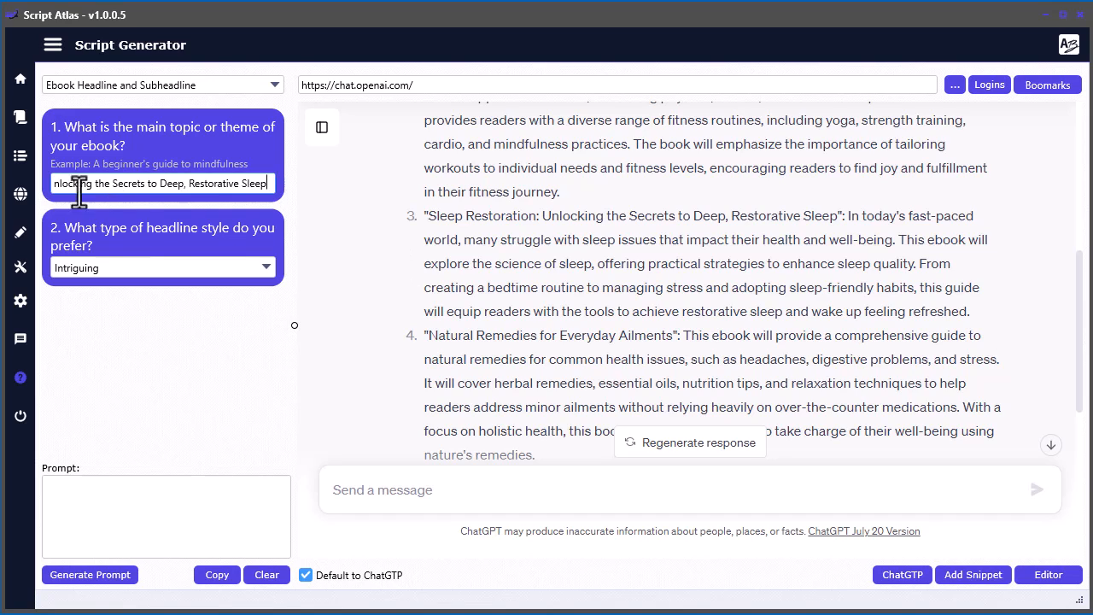
{"action": "left_click", "coordinate": [255, 267]}
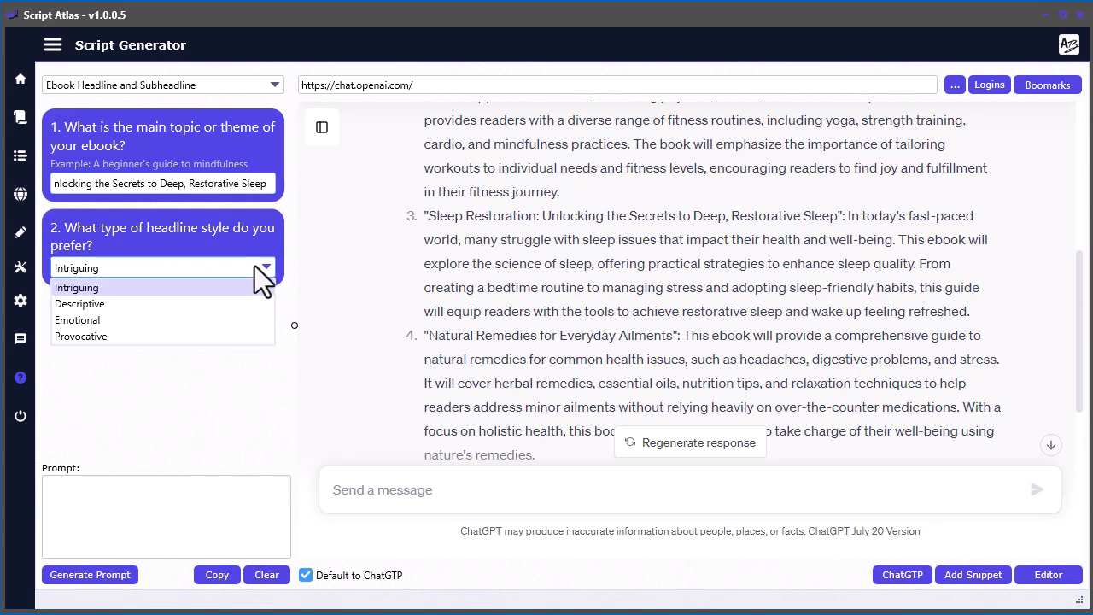
{"action": "left_click", "coordinate": [112, 290]}
{"action": "left_click", "coordinate": [108, 577]}
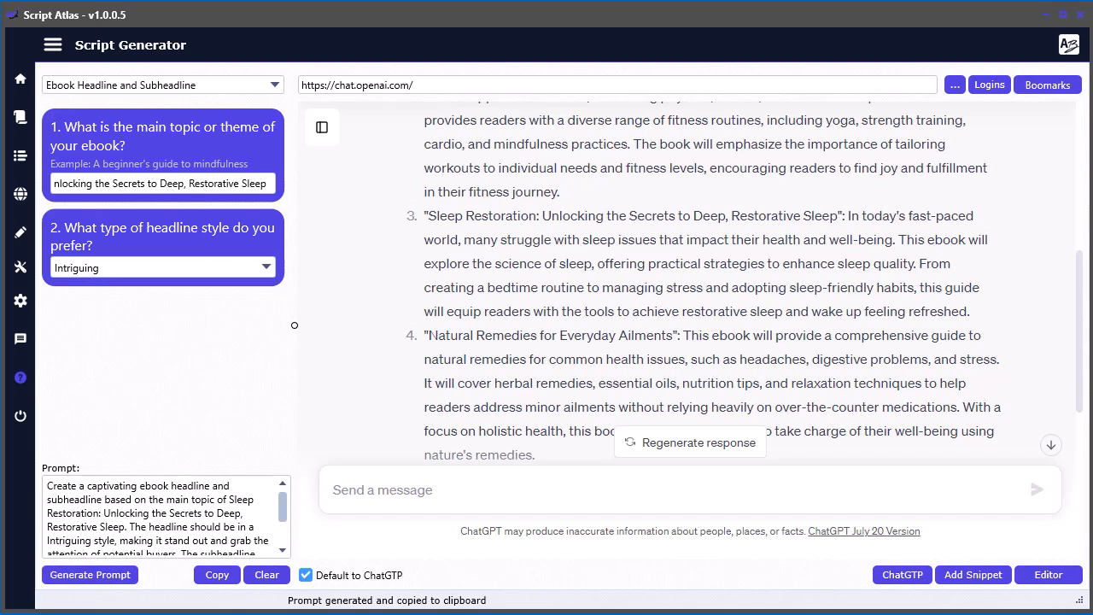
- Paste the headline and subheadline prompt into ChatGPT and submit it
{"action": "left_click", "coordinate": [488, 500]}
{"action": "type", "text": "Create a captivating ebook headline and subheadline based on the main topic of Sleep Restoration: Unlocking the Secrets to Deep, Restorative Sleep. The headline should be in a Intriguing style, making it stand out and grab the attention of potential buyers. The subheadline should provide additional context or a compelling reason for the reader to explore the ebook further."}
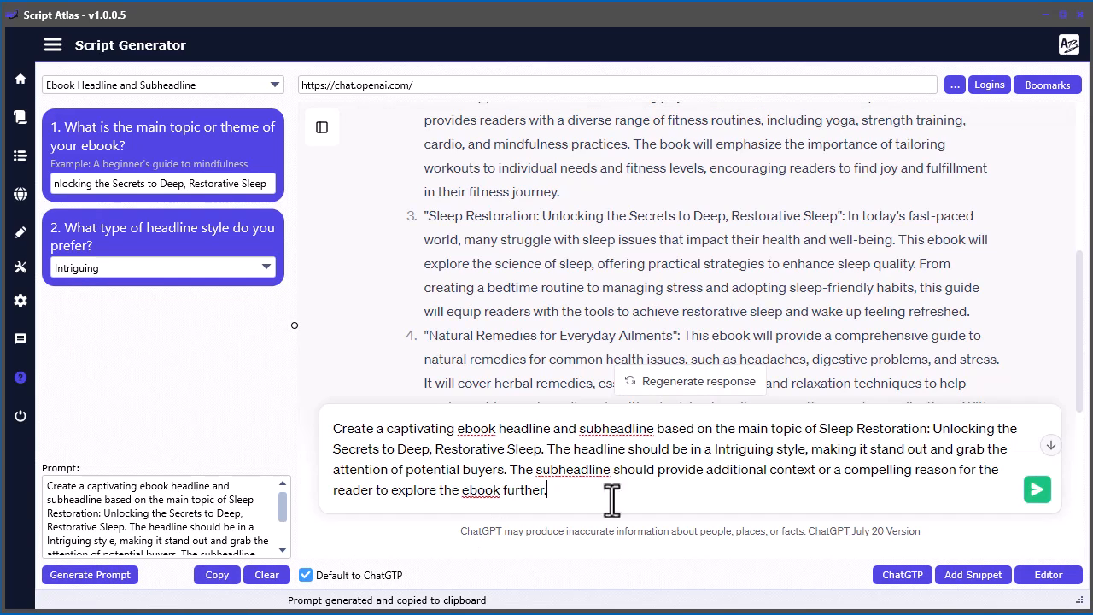
{"action": "left_click", "coordinate": [1037, 490]}
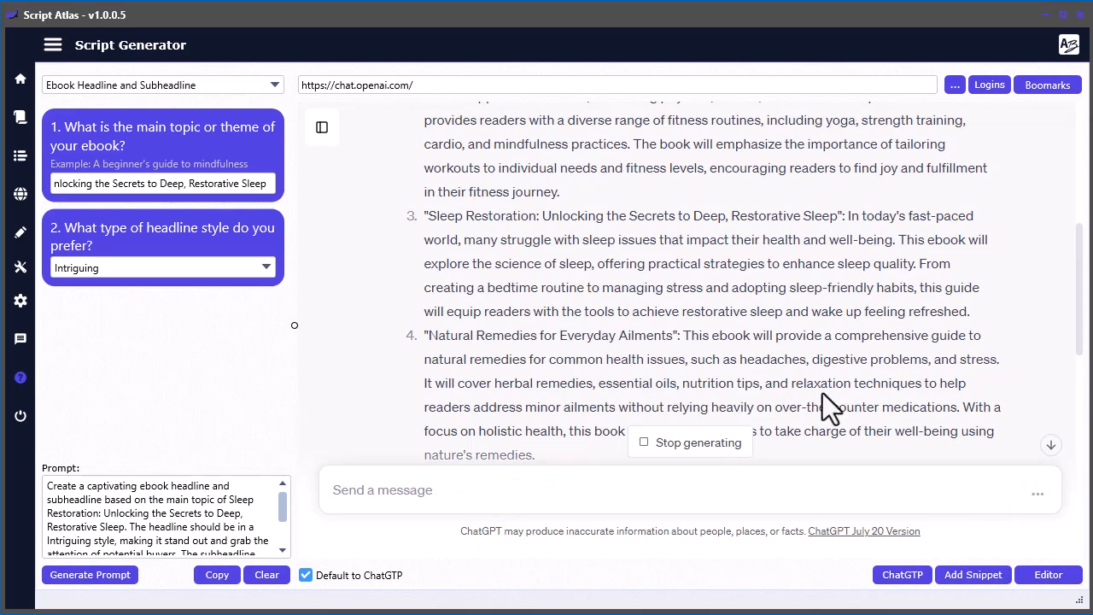
- Copy the generated headline and subheadline from ChatGPT into the Script Editor below the ebook title, and move the editor aside
{"action": "scroll", "coordinate": [825, 293], "scroll_direction": "down", "scroll_amount": 10}
{"action": "scroll", "coordinate": [825, 304], "scroll_direction": "down", "scroll_amount": 1}
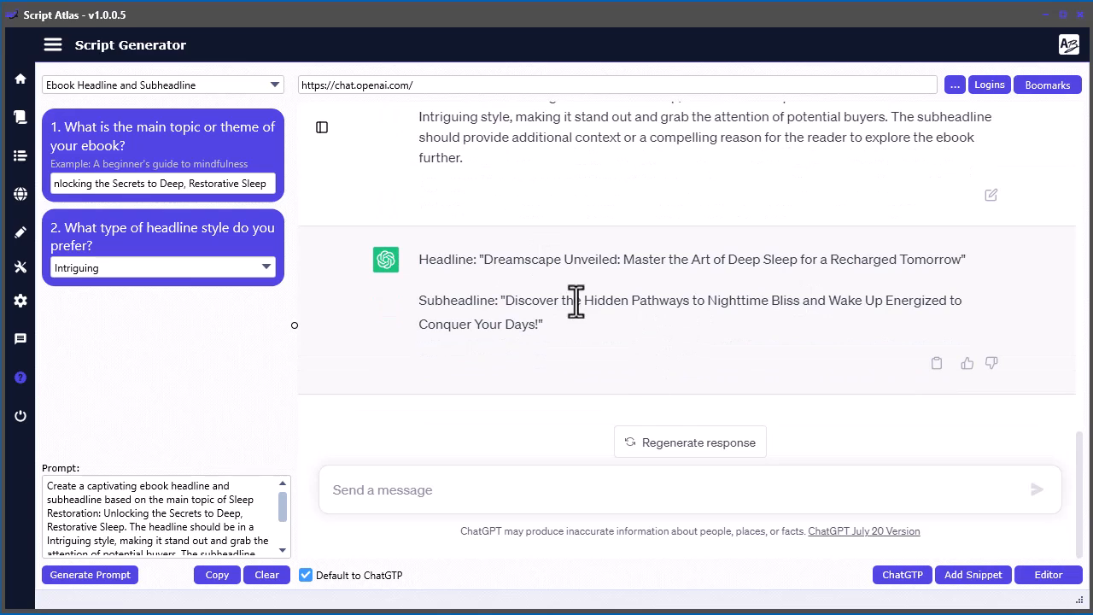
{"action": "left_click_drag", "start_coordinate": [580, 352], "coordinate": [422, 259]}
{"action": "key", "text": "ctrl+c"}
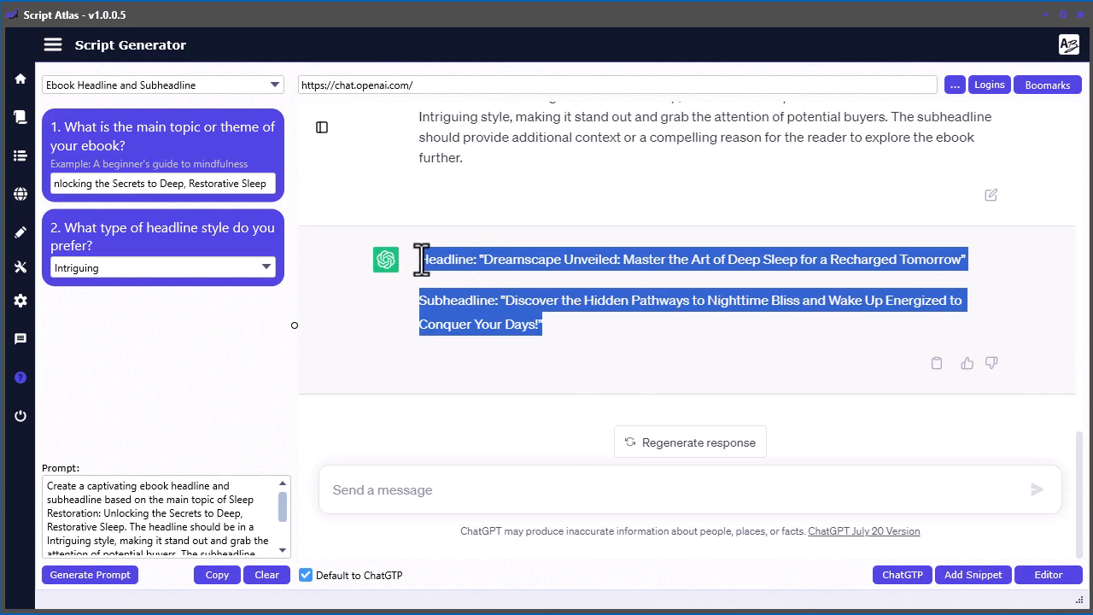
{"action": "left_click", "coordinate": [1089, 89]}
{"action": "left_click", "coordinate": [934, 193]}
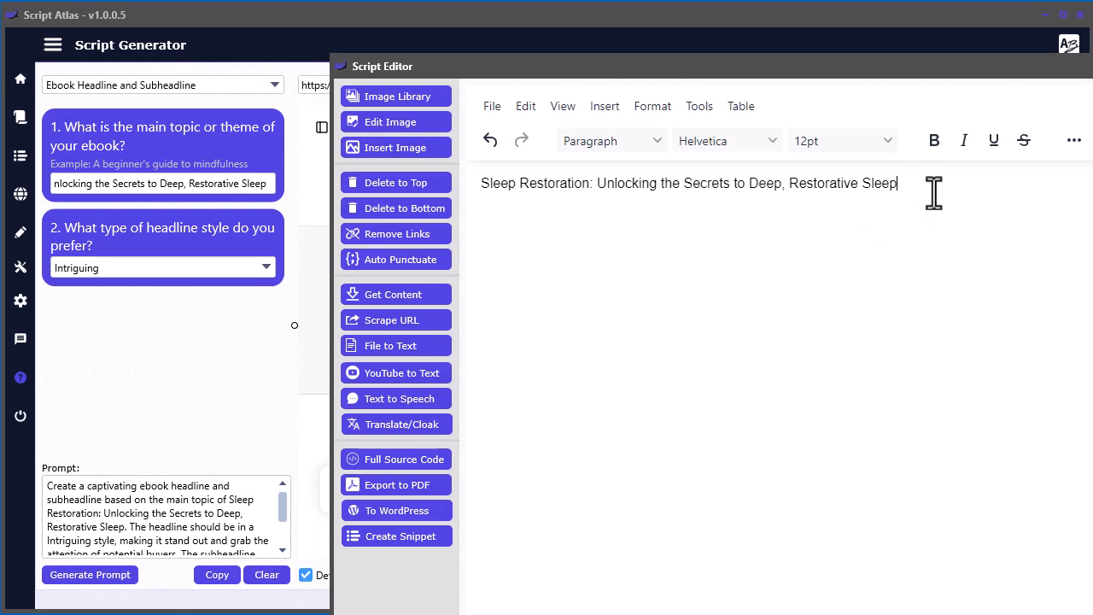
{"action": "key", "text": "Return"}
{"action": "key", "text": "ctrl+v"}
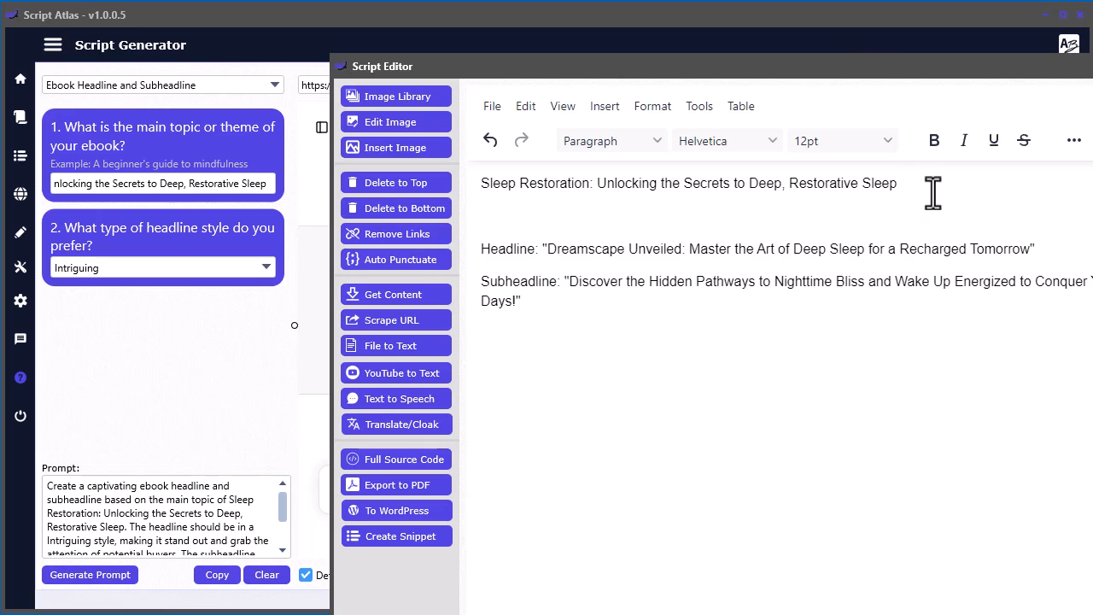
{"action": "left_click_drag", "start_coordinate": [846, 64], "coordinate": [1092, 29]}
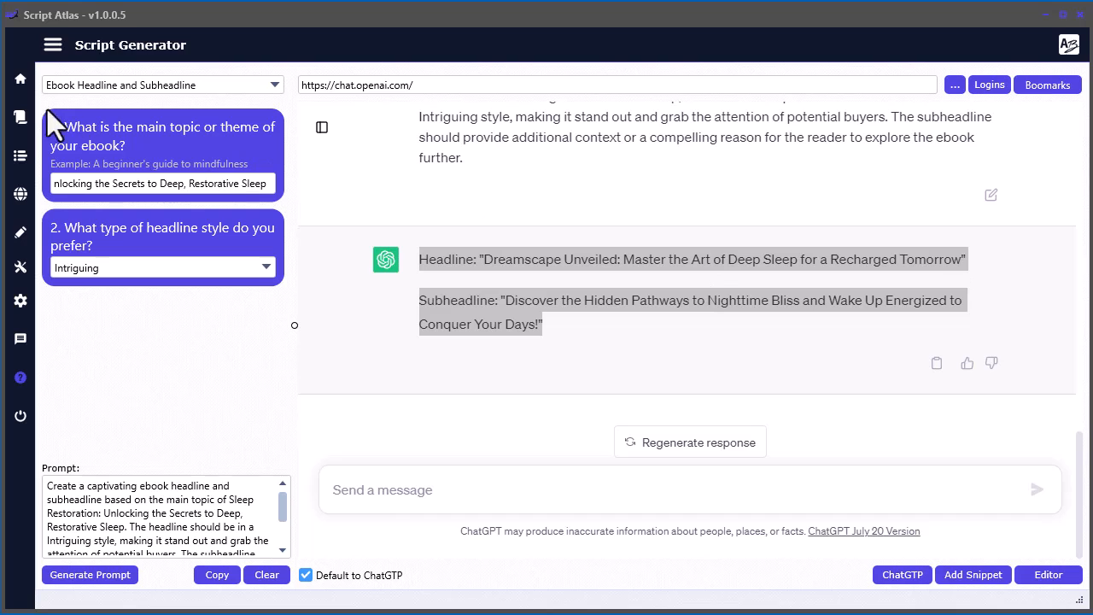
- Open the Ebook Introduction script and enter "Dreamscape Unveiled: Master the Art of Deep Sleep for a Recharged Tomorrow" from the editor as the ebook title
{"action": "left_click", "coordinate": [14, 122]}
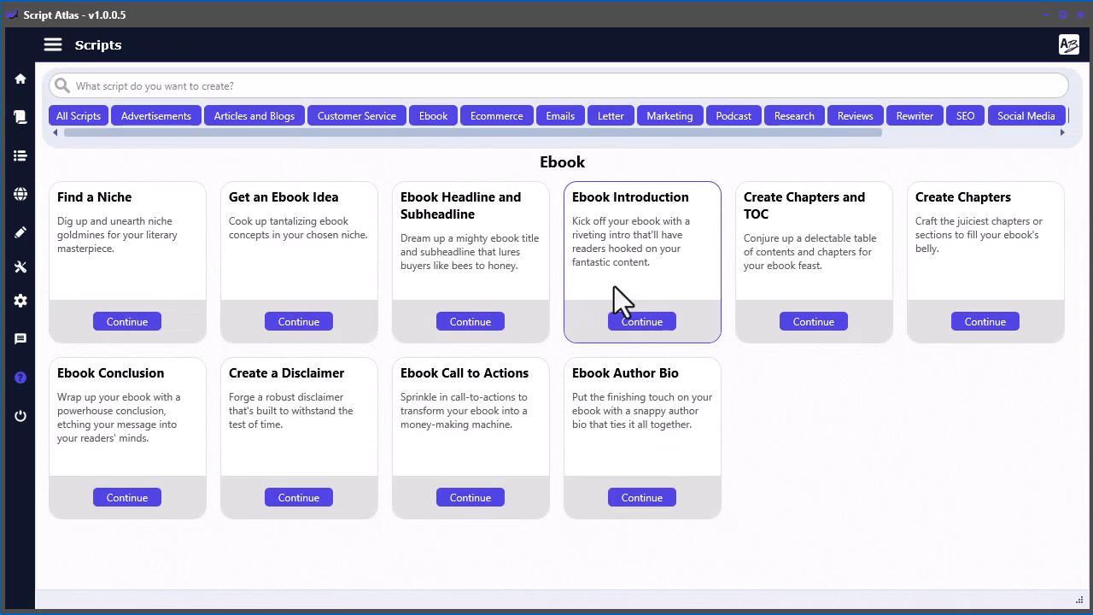
{"action": "left_click", "coordinate": [640, 322]}
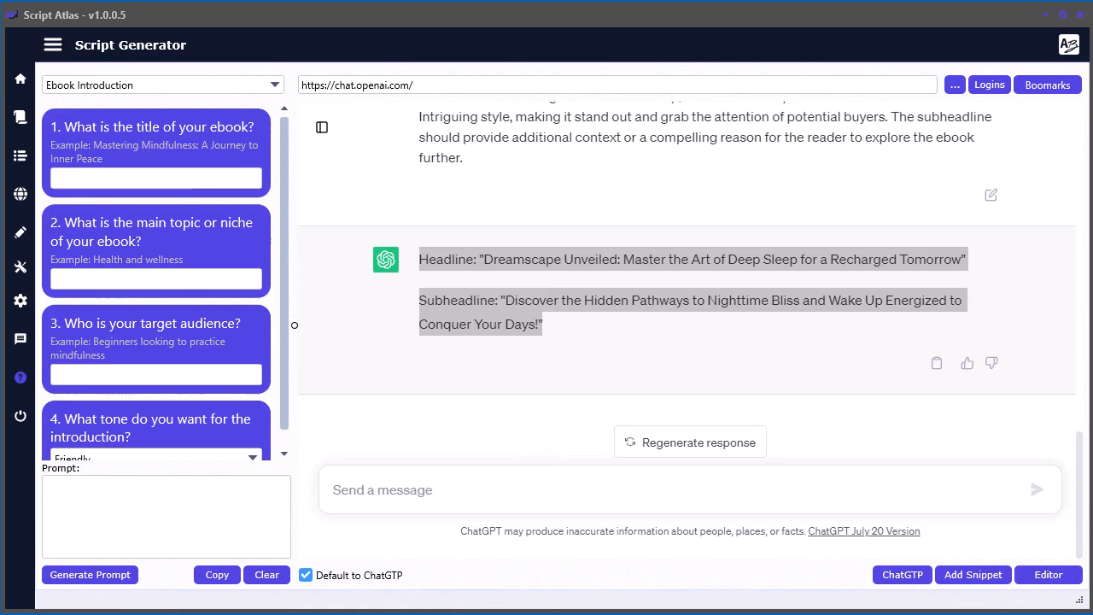
{"action": "left_click", "coordinate": [61, 179]}
{"action": "type", "text": "Art of Deep Sleep for a Recharged Tomorrow"}
{"action": "left_click_drag", "start_coordinate": [1092, 86], "coordinate": [577, 38]}
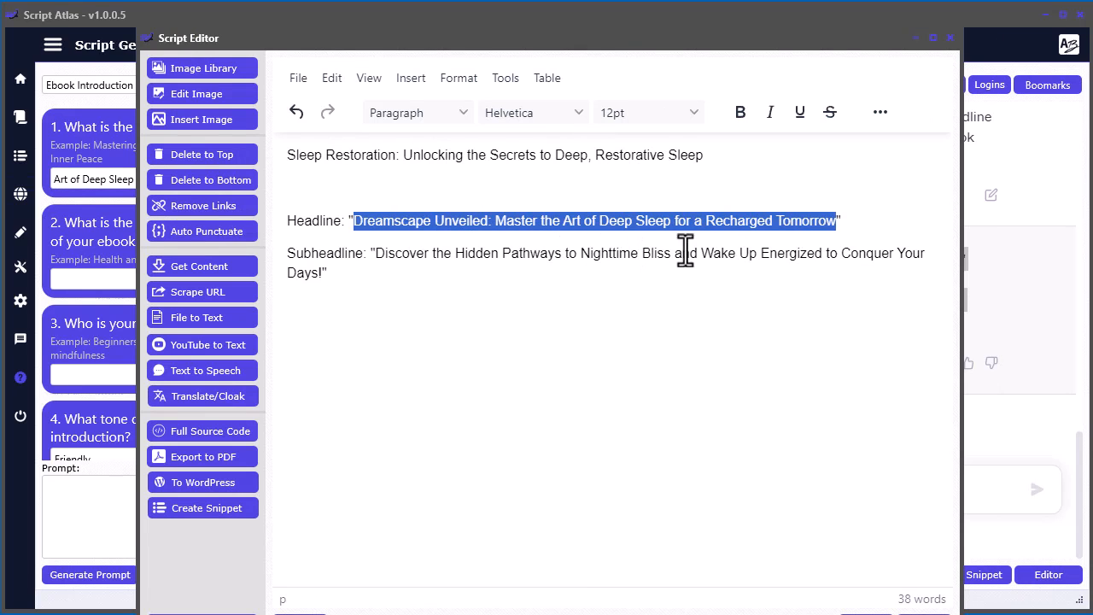
{"action": "left_click_drag", "start_coordinate": [624, 41], "coordinate": [1092, 171]}
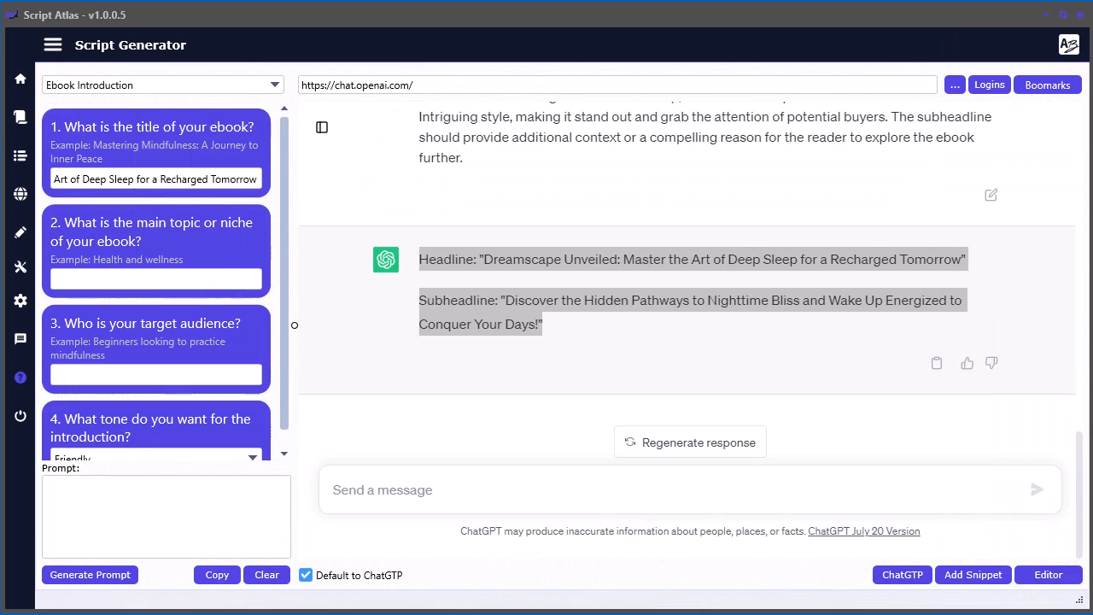
- Enter "Sleep Restoration: Unlocking the Secrets to Deep, Restorative Sleep" from the Script Editor as the introduction script's main topic
{"action": "left_click", "coordinate": [147, 281]}
{"action": "left_click_drag", "start_coordinate": [787, 263], "coordinate": [371, 264]}
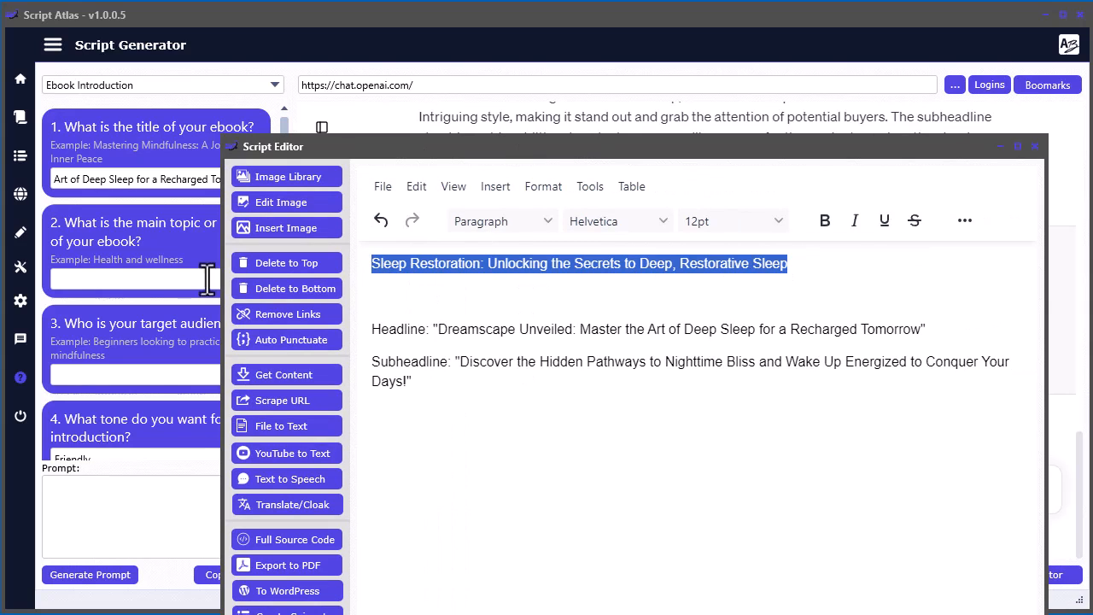
{"action": "left_click", "coordinate": [148, 278]}
{"action": "type", "text": "Unlocking the Secrets to Deep, Restorative Sleep"}
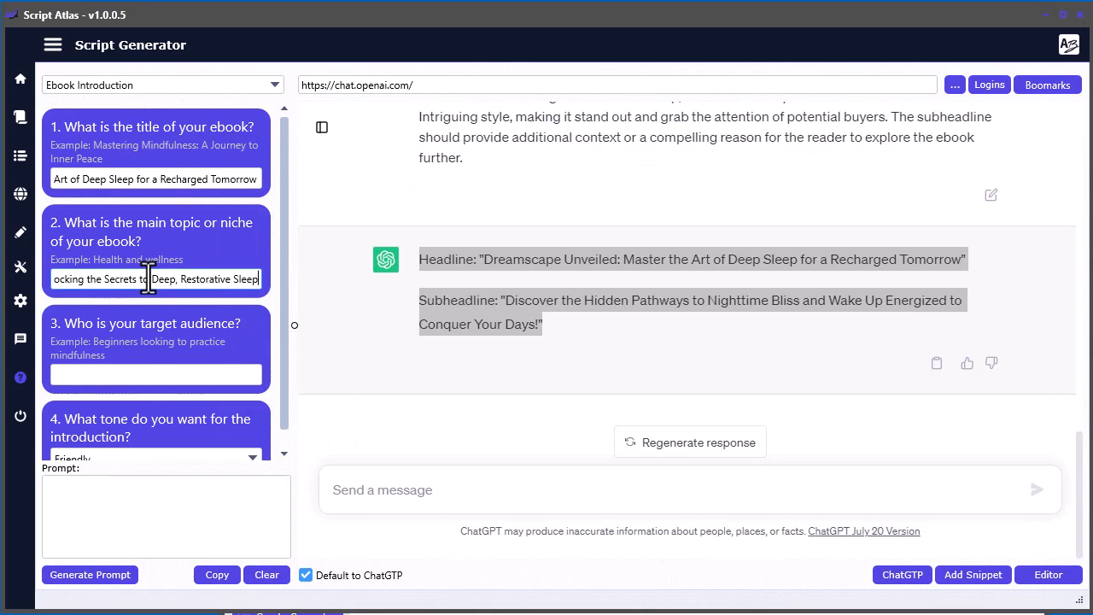
{"action": "scroll", "coordinate": [155, 386], "scroll_direction": "down", "scroll_amount": 1}
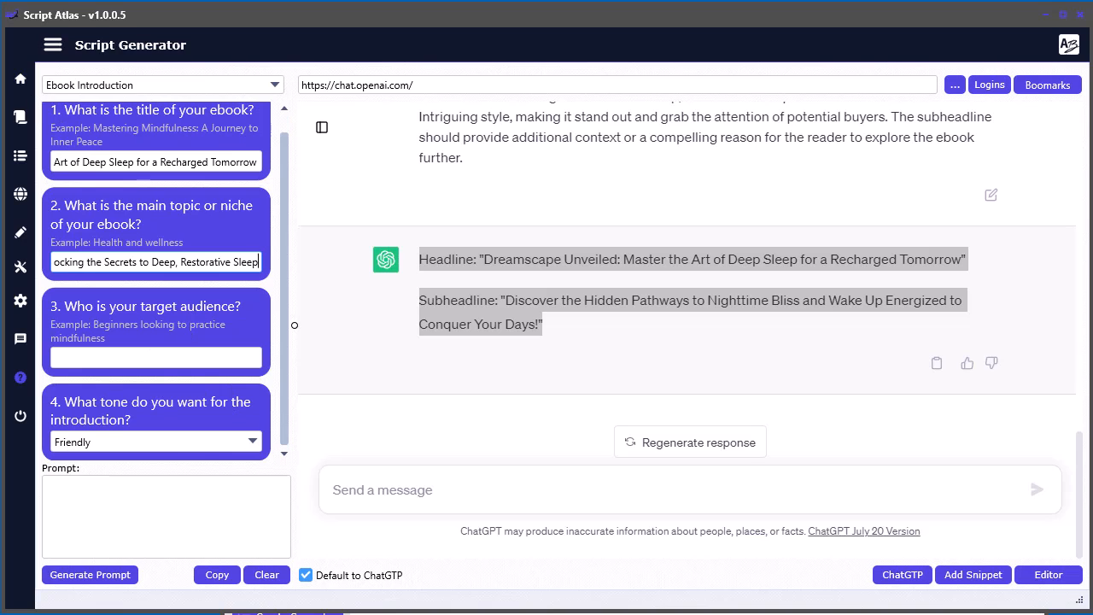
- Set the introduction's target audience to "busy parents" and keep its tone as Friendly
{"action": "left_click", "coordinate": [192, 356]}
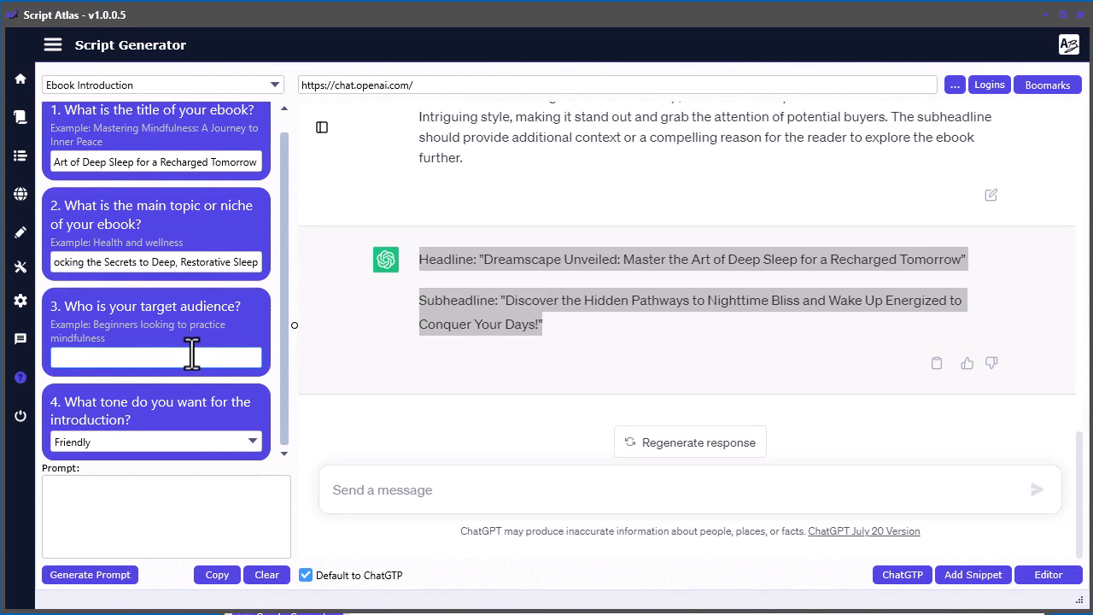
{"action": "type", "text": "busy parents"}
{"action": "left_click", "coordinate": [235, 446]}
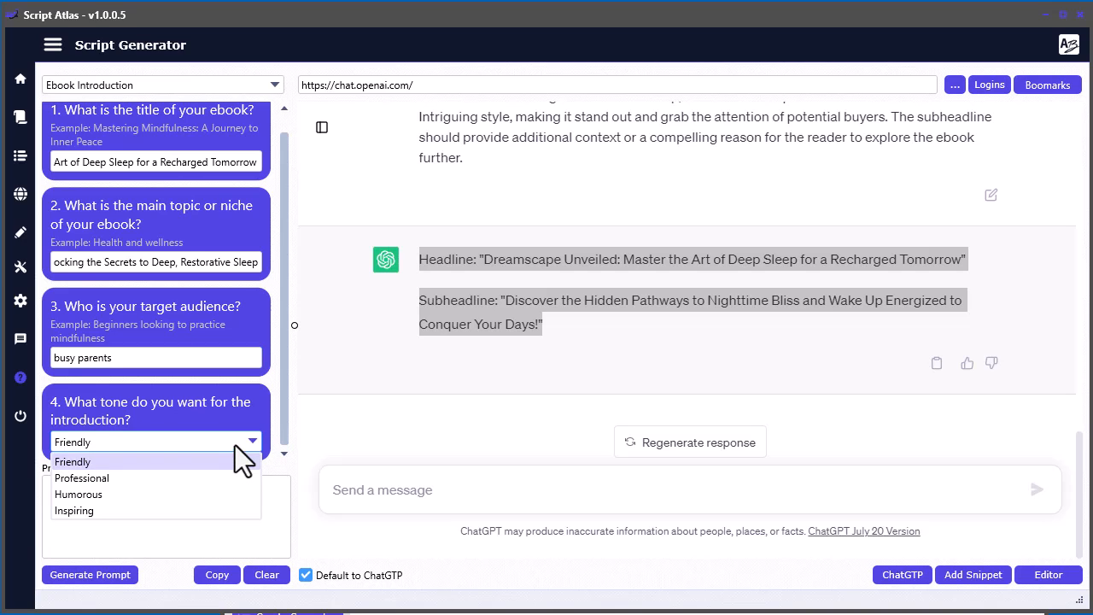
{"action": "left_click", "coordinate": [229, 443]}
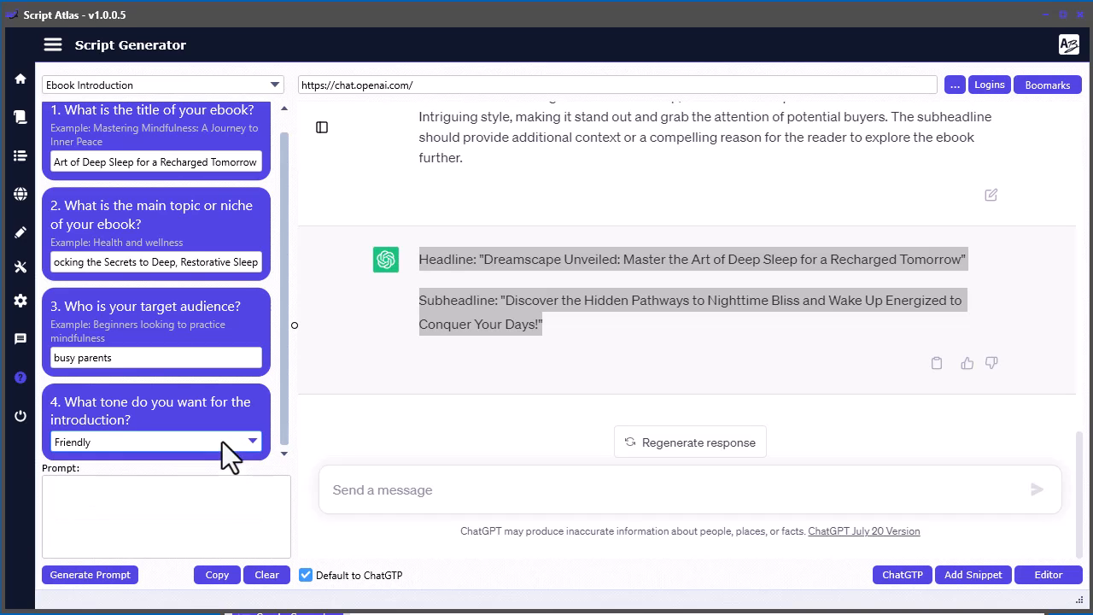
- Generate the ebook introduction prompt and submit it to ChatGPT
{"action": "left_click", "coordinate": [90, 575]}
{"action": "left_click", "coordinate": [218, 591]}
{"action": "left_click", "coordinate": [435, 497]}
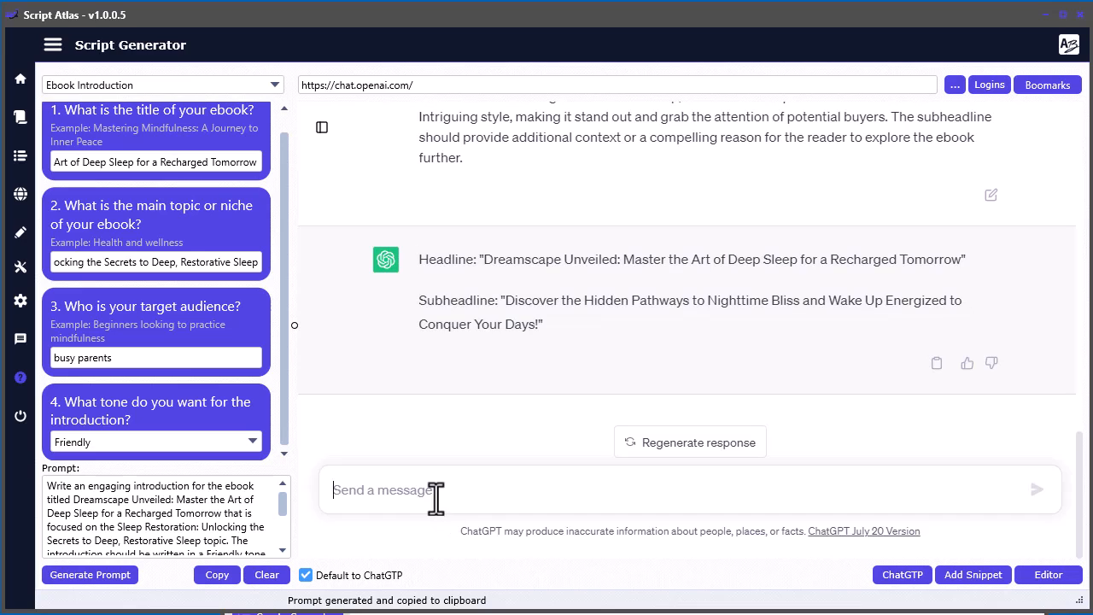
{"action": "key", "text": "ctrl+v"}
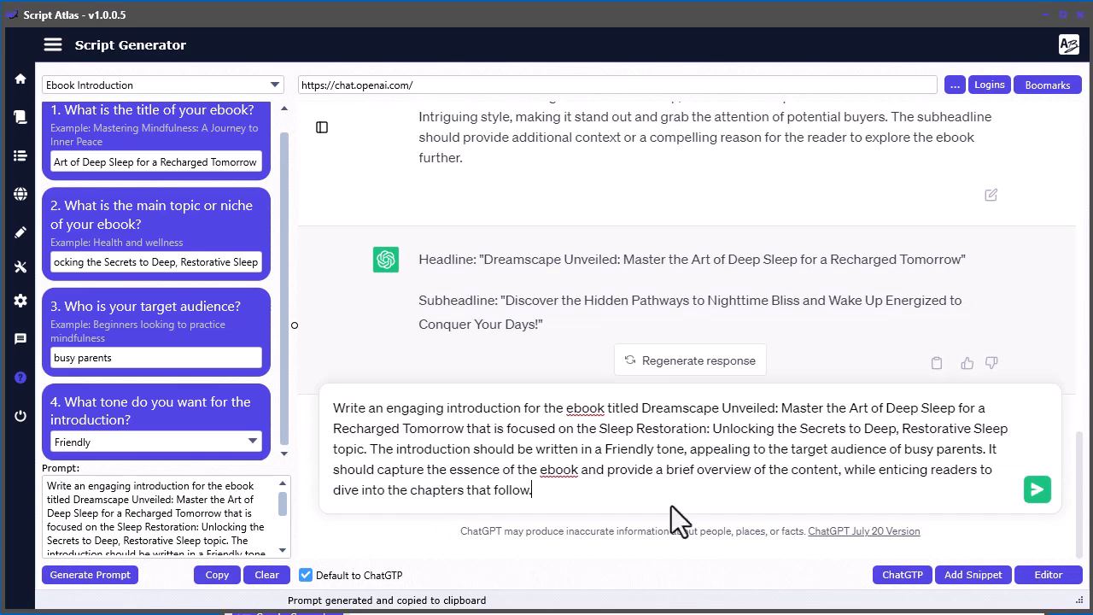
{"action": "left_click", "coordinate": [1038, 491]}
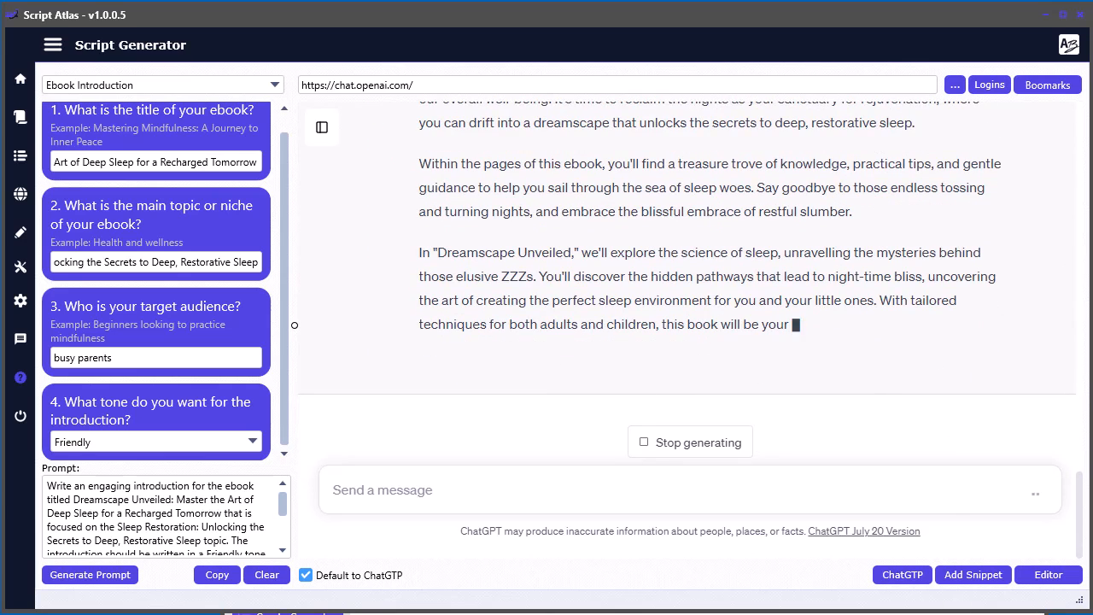
- Copy the complete introduction generated by ChatGPT into the Script Editor below the subheadline
{"action": "key", "text": "alt+Tab"}
{"action": "left_click", "coordinate": [412, 382]}
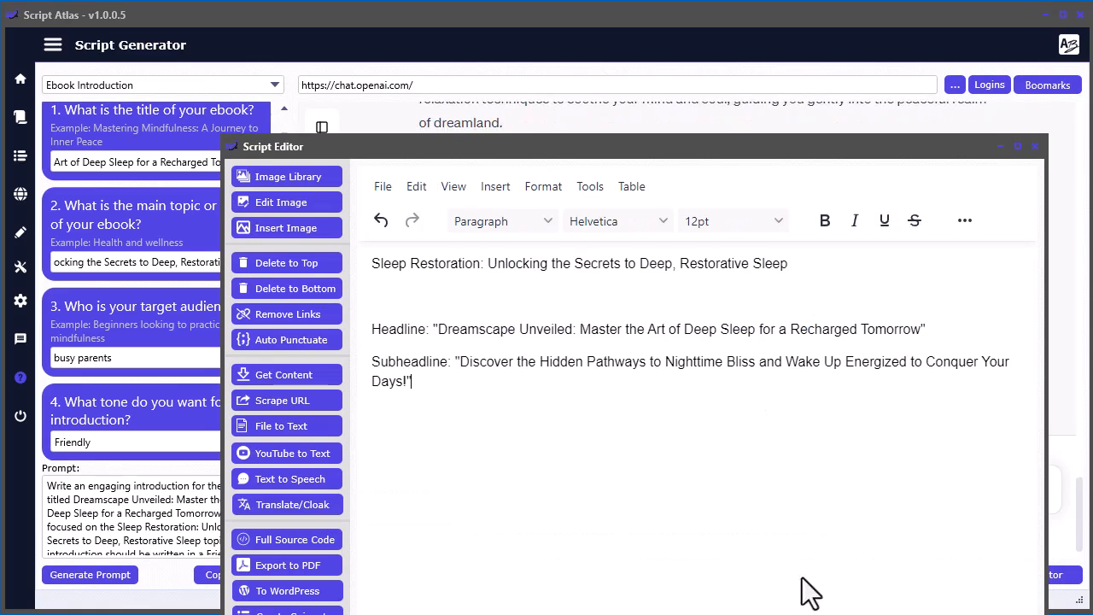
{"action": "left_click_drag", "start_coordinate": [701, 151], "coordinate": [1092, 87]}
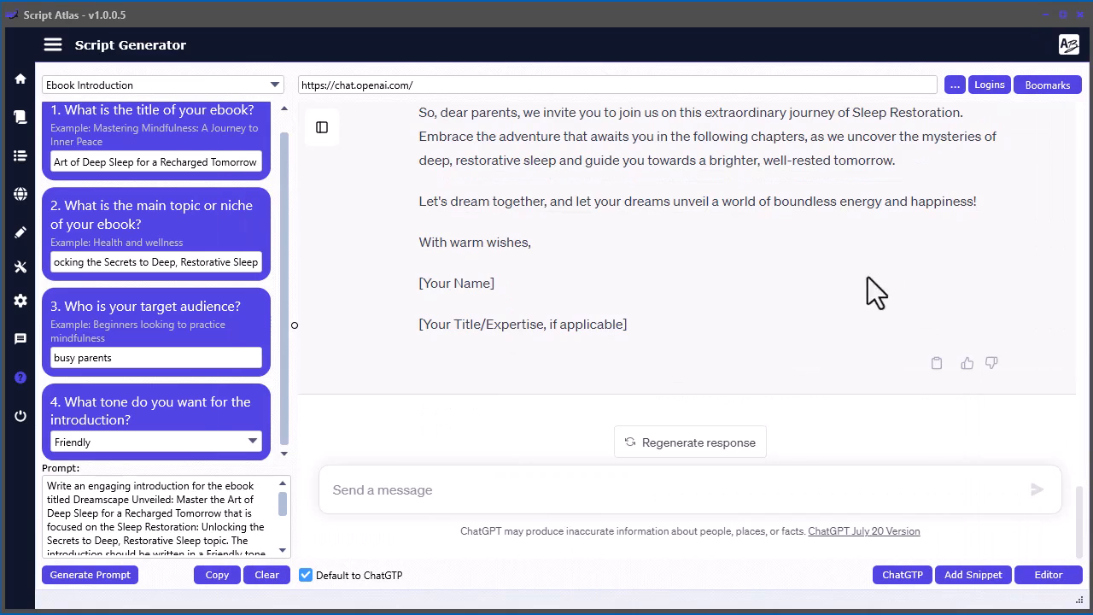
{"action": "scroll", "coordinate": [690, 346], "scroll_direction": "up", "scroll_amount": 1}
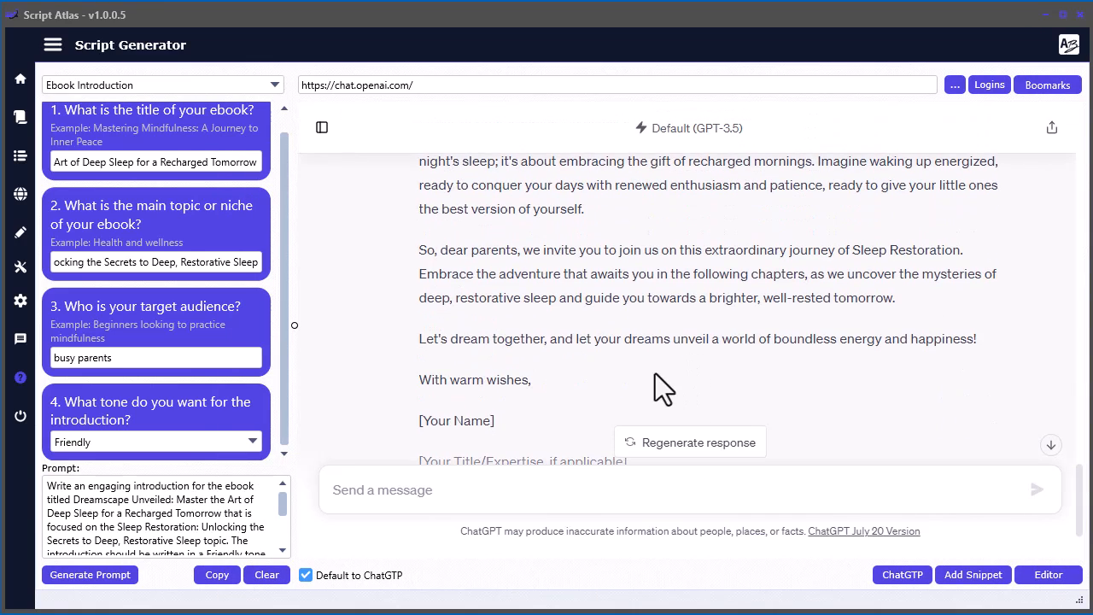
{"action": "scroll", "coordinate": [655, 374], "scroll_direction": "up", "scroll_amount": 2}
{"action": "scroll", "coordinate": [655, 374], "scroll_direction": "up", "scroll_amount": 5}
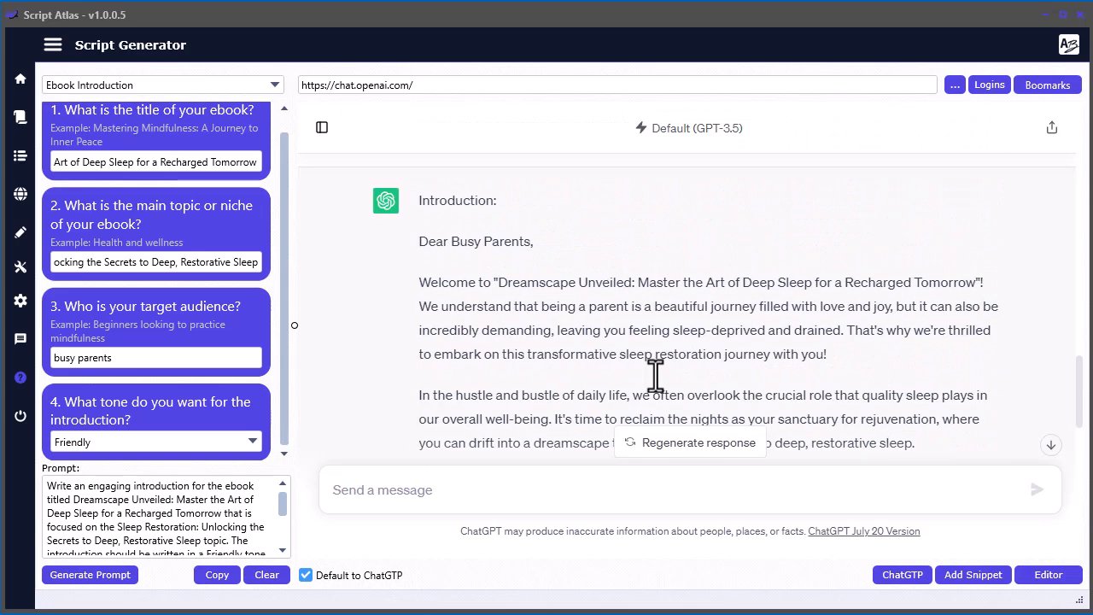
{"action": "scroll", "coordinate": [655, 373], "scroll_direction": "up", "scroll_amount": 1}
{"action": "scroll", "coordinate": [656, 375], "scroll_direction": "down", "scroll_amount": 6}
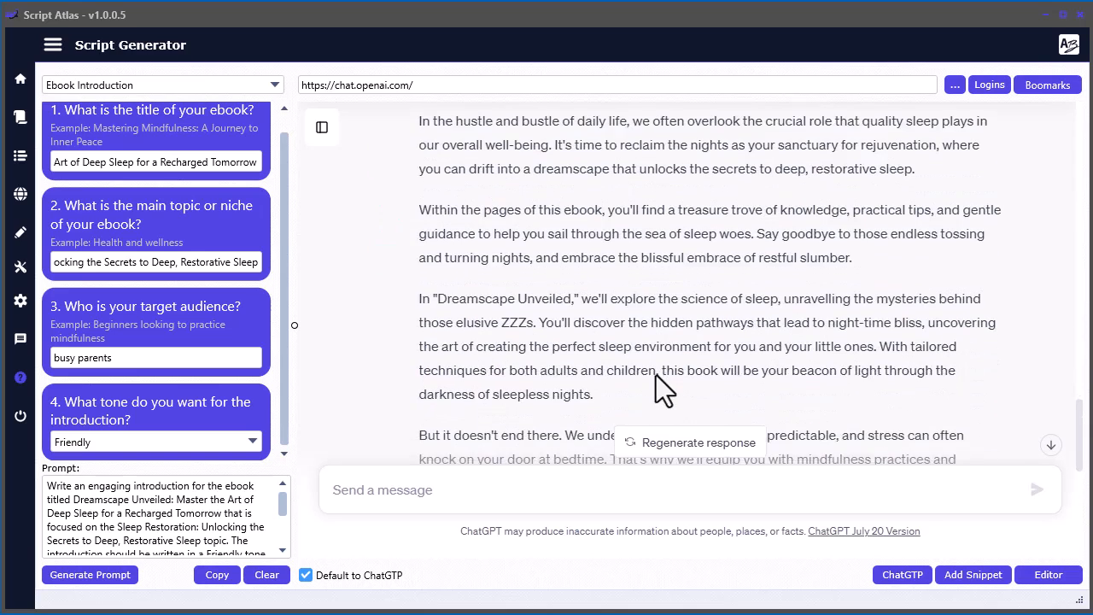
{"action": "scroll", "coordinate": [656, 375], "scroll_direction": "down", "scroll_amount": 3}
{"action": "left_click", "coordinate": [936, 363]}
{"action": "left_click_drag", "start_coordinate": [1092, 0], "coordinate": [808, 0]}
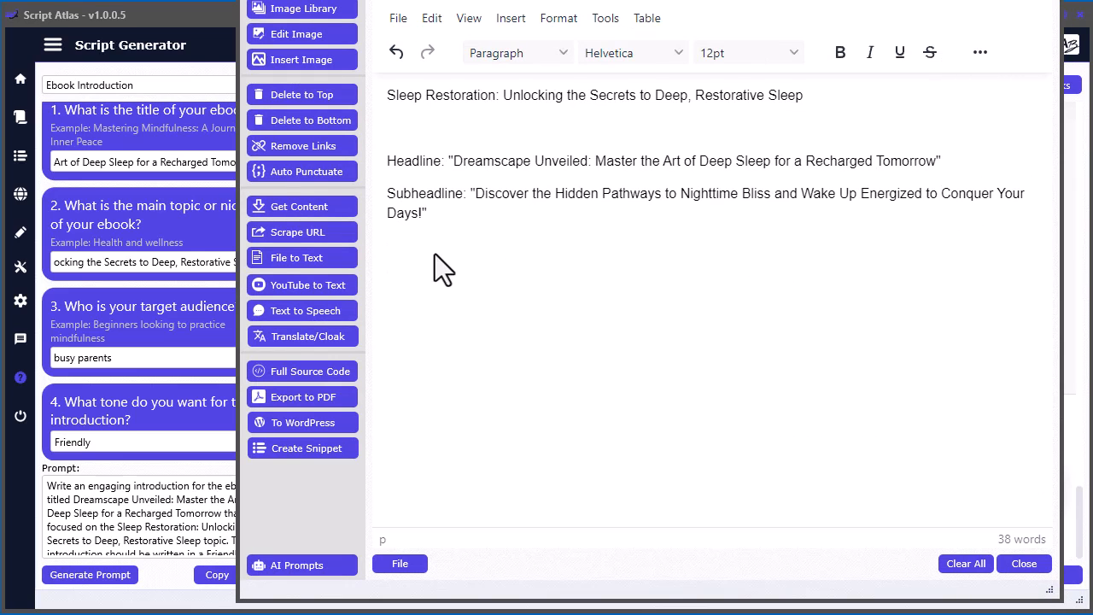
{"action": "key", "text": "ctrl+v"}
{"action": "left_click_drag", "start_coordinate": [653, 5], "coordinate": [683, 0]}
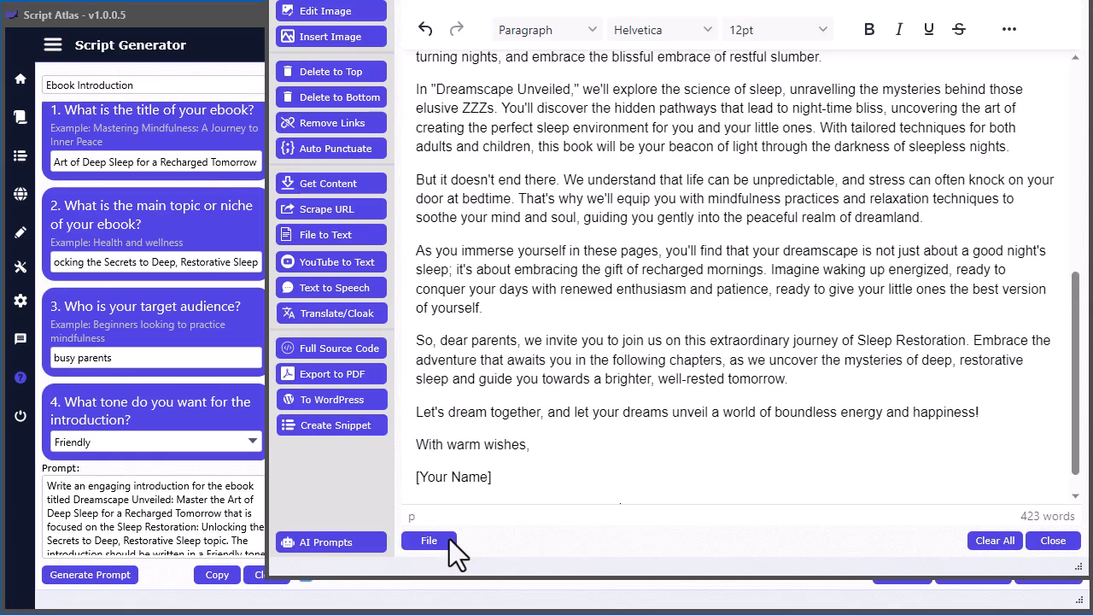
- Save the editor content over the existing "sleep ebook.html" file and move the editor out of the way
{"action": "left_click", "coordinate": [449, 539]}
{"action": "left_click", "coordinate": [473, 605]}
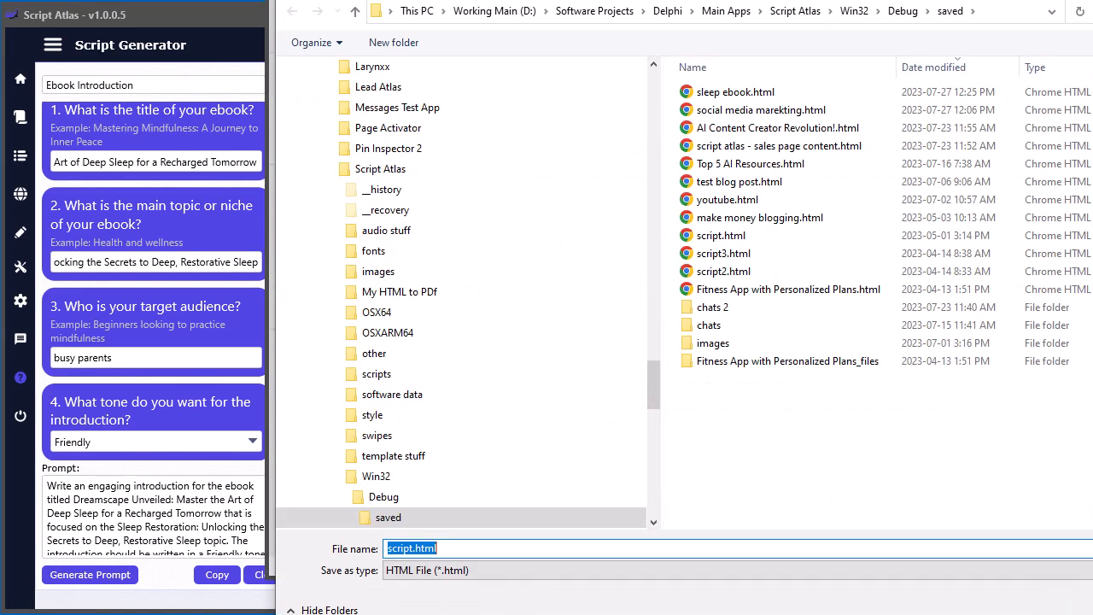
{"action": "double_click", "coordinate": [733, 91]}
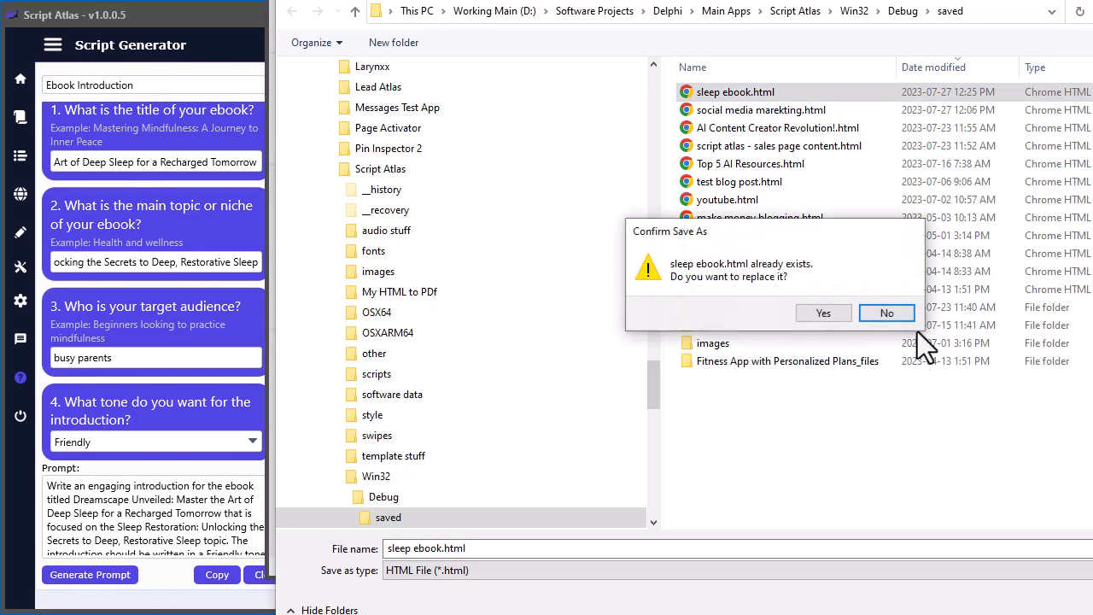
{"action": "left_click", "coordinate": [823, 313]}
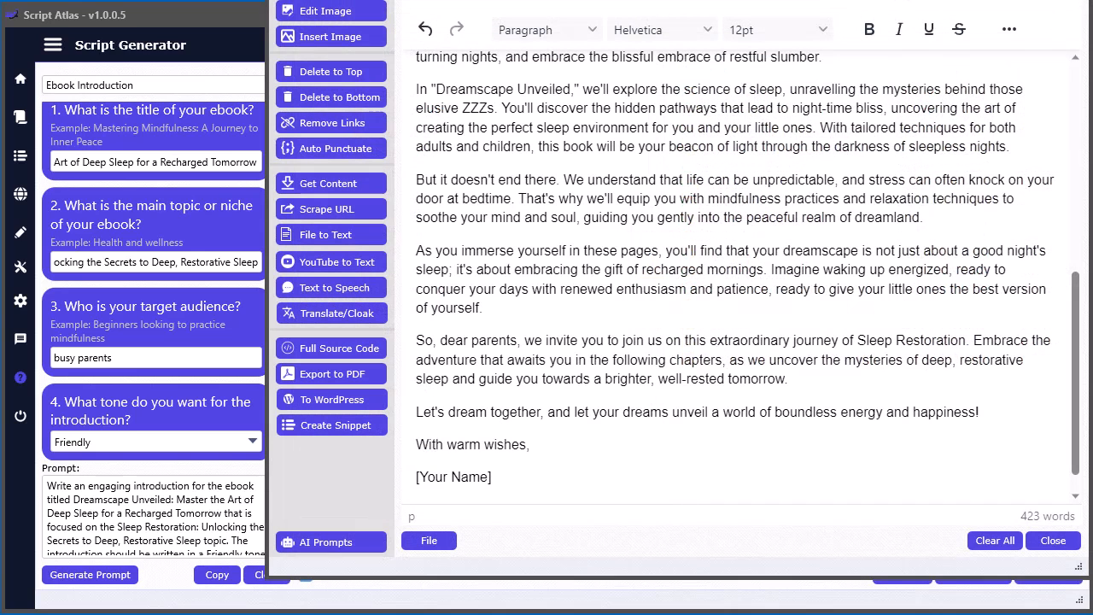
{"action": "left_click", "coordinate": [1079, 1]}
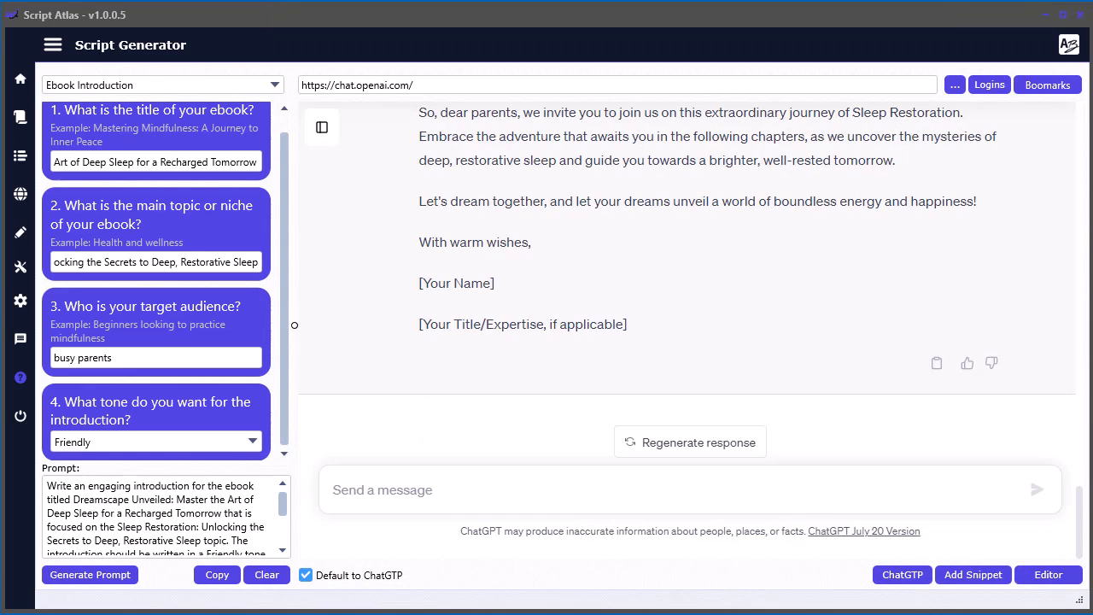
- Open the Create Chapters and TOC script and enter the Dreamscape Unveiled headline as title and the Sleep Restoration title as main topic
{"action": "left_click", "coordinate": [21, 121]}
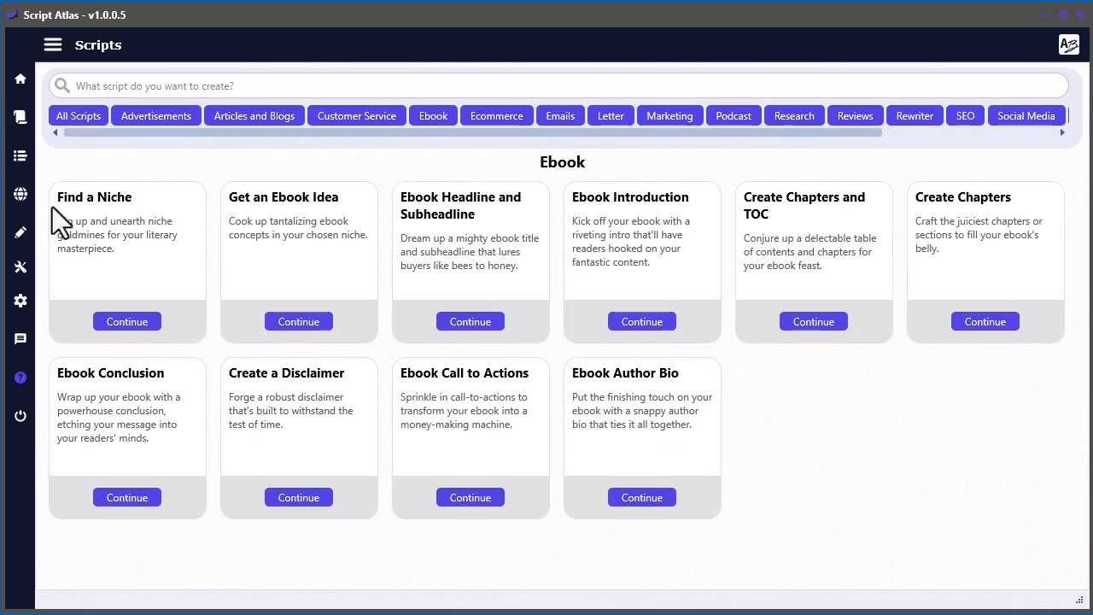
{"action": "left_click", "coordinate": [813, 322]}
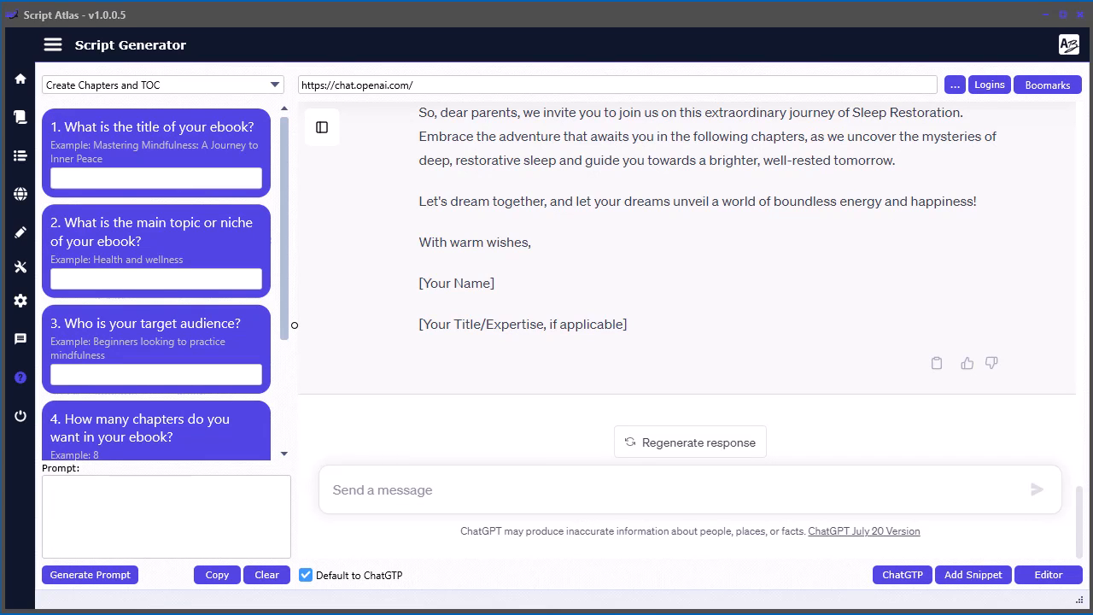
{"action": "left_click", "coordinate": [66, 184]}
{"action": "key", "text": "ctrl+v"}
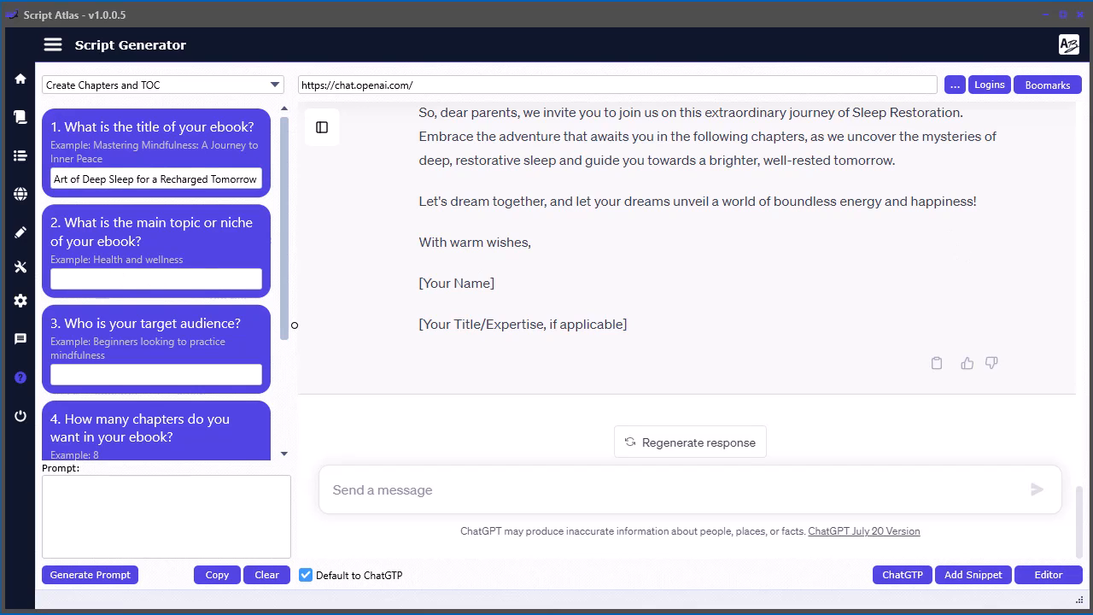
{"action": "left_click", "coordinate": [119, 281]}
{"action": "key", "text": "ctrl+v"}
- Set the target audience to "busy parents" and the number of chapters to 3
{"action": "left_click", "coordinate": [114, 373]}
{"action": "type", "text": "bus"}
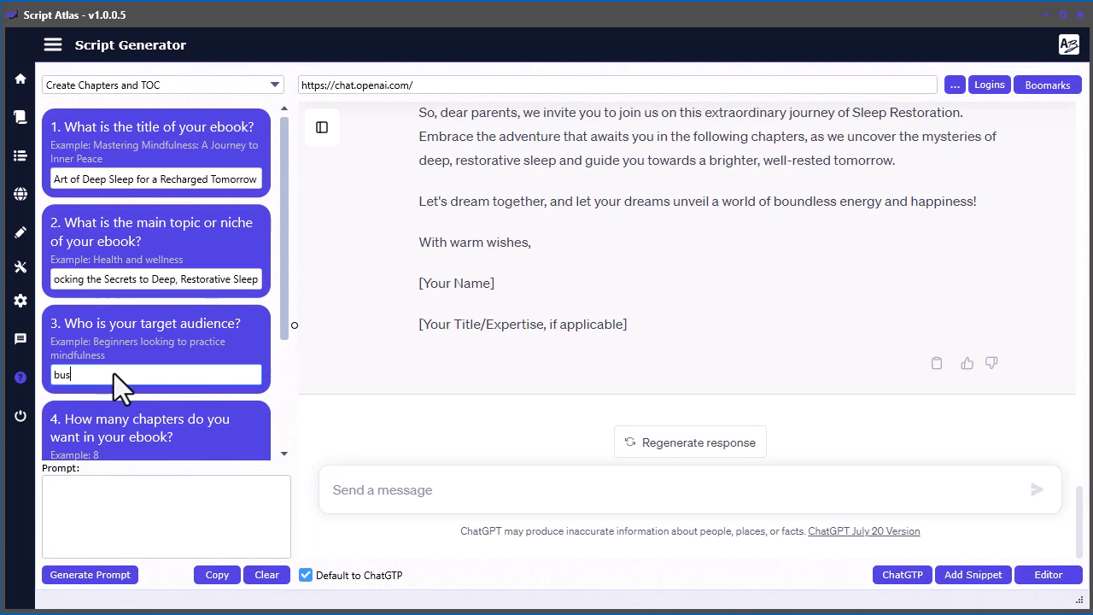
{"action": "scroll", "coordinate": [114, 373], "scroll_direction": "down", "scroll_amount": 1}
{"action": "left_click", "coordinate": [193, 400]}
{"action": "type", "text": "1"}
{"action": "scroll", "coordinate": [183, 374], "scroll_direction": "down", "scroll_amount": 1}
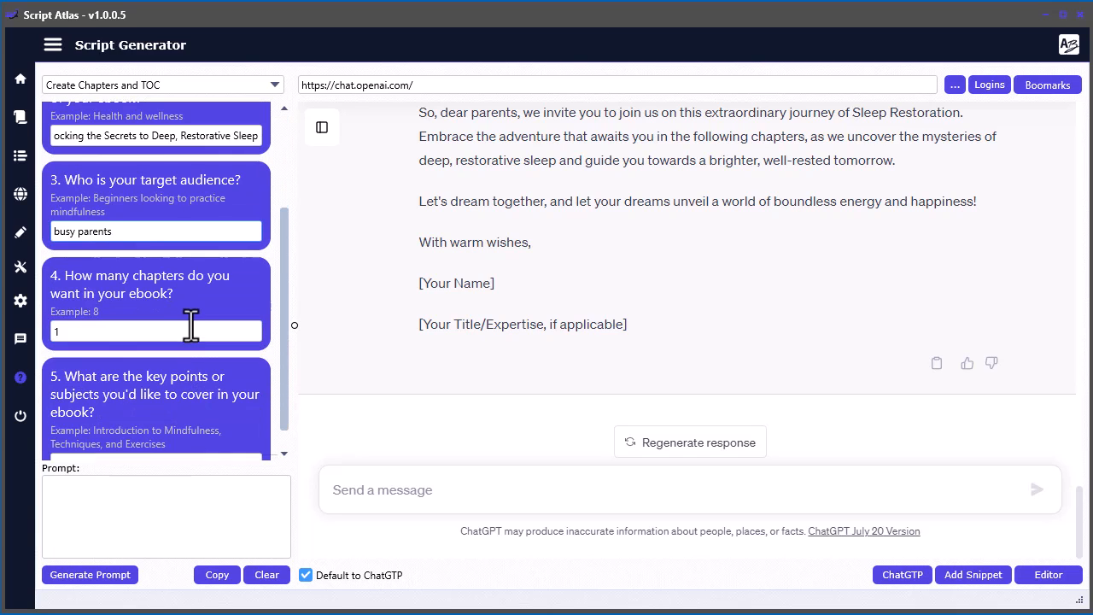
{"action": "left_click_drag", "start_coordinate": [78, 336], "coordinate": [44, 333]}
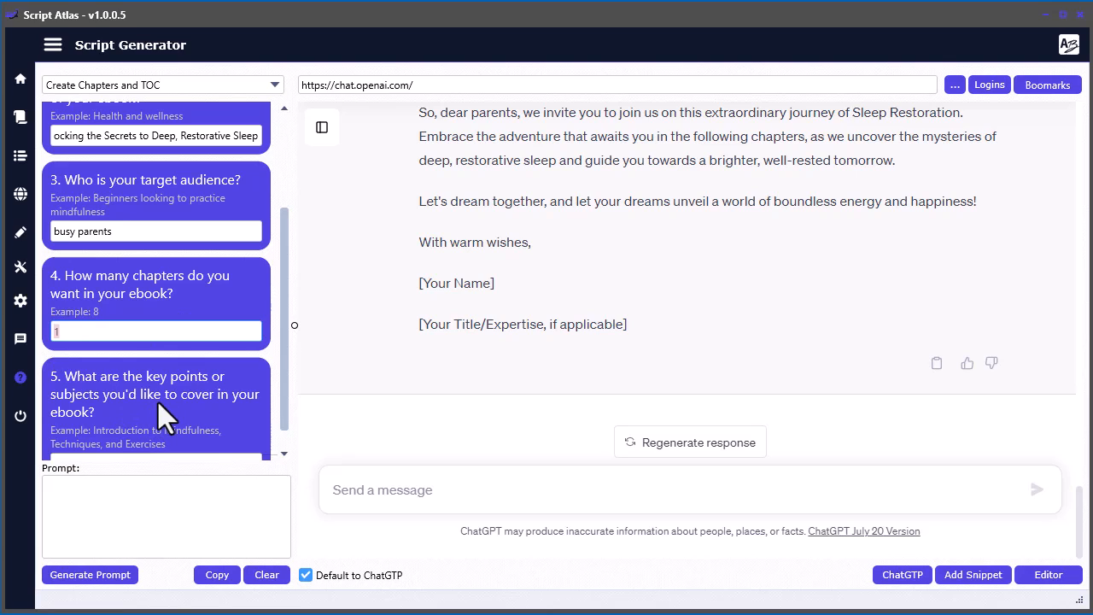
{"action": "type", "text": "3"}
{"action": "scroll", "coordinate": [181, 377], "scroll_direction": "down", "scroll_amount": 1}
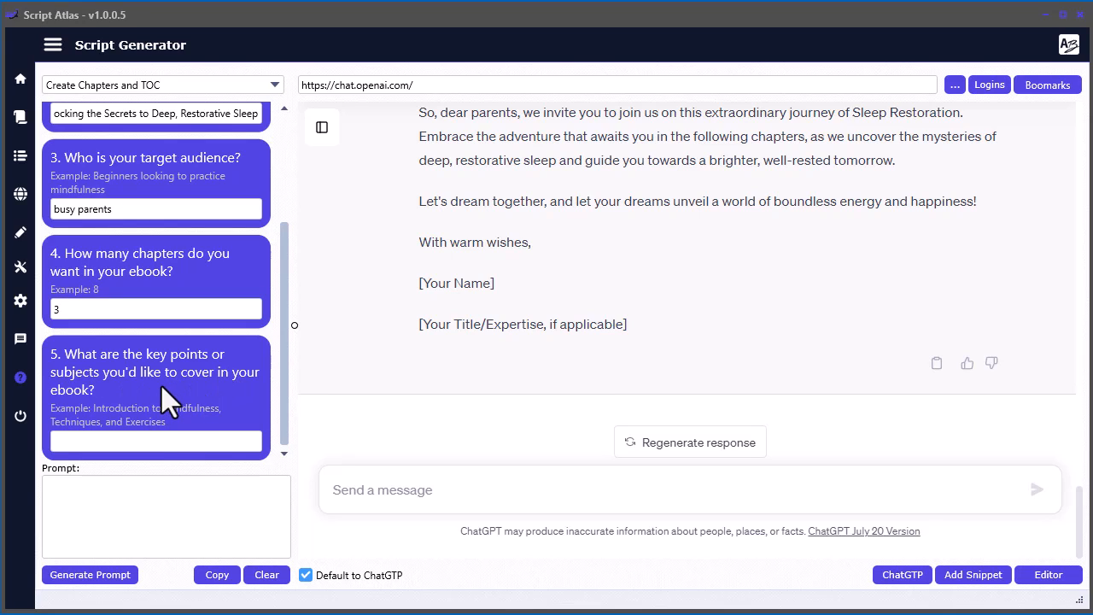
{"action": "left_click", "coordinate": [936, 363]}
{"action": "left_click", "coordinate": [149, 444]}
{"action": "key", "text": "ctrl+v"}
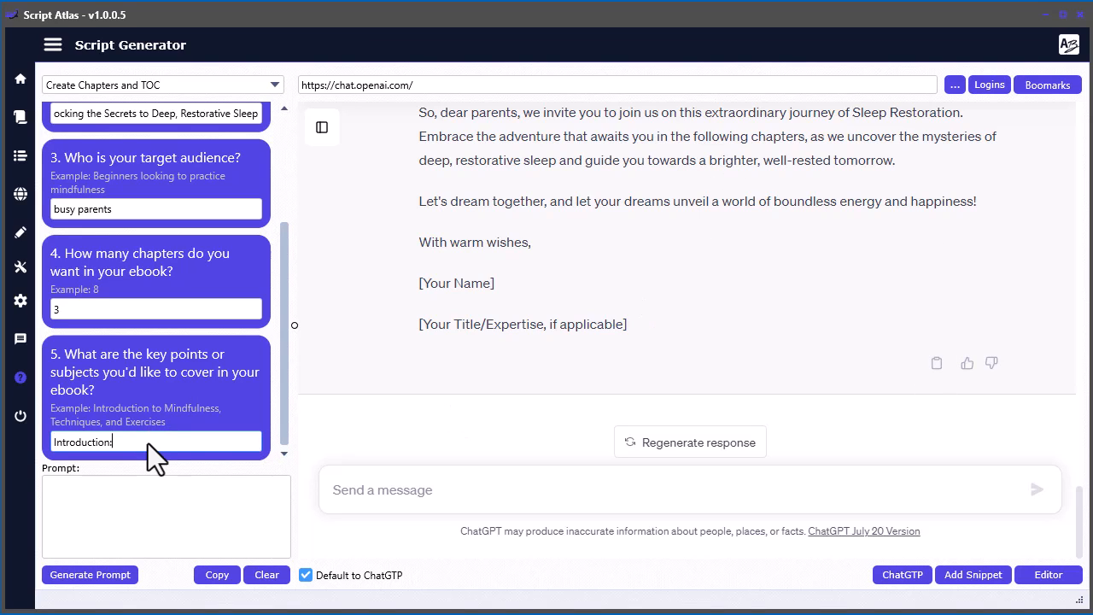
{"action": "left_click_drag", "start_coordinate": [151, 441], "coordinate": [54, 440]}
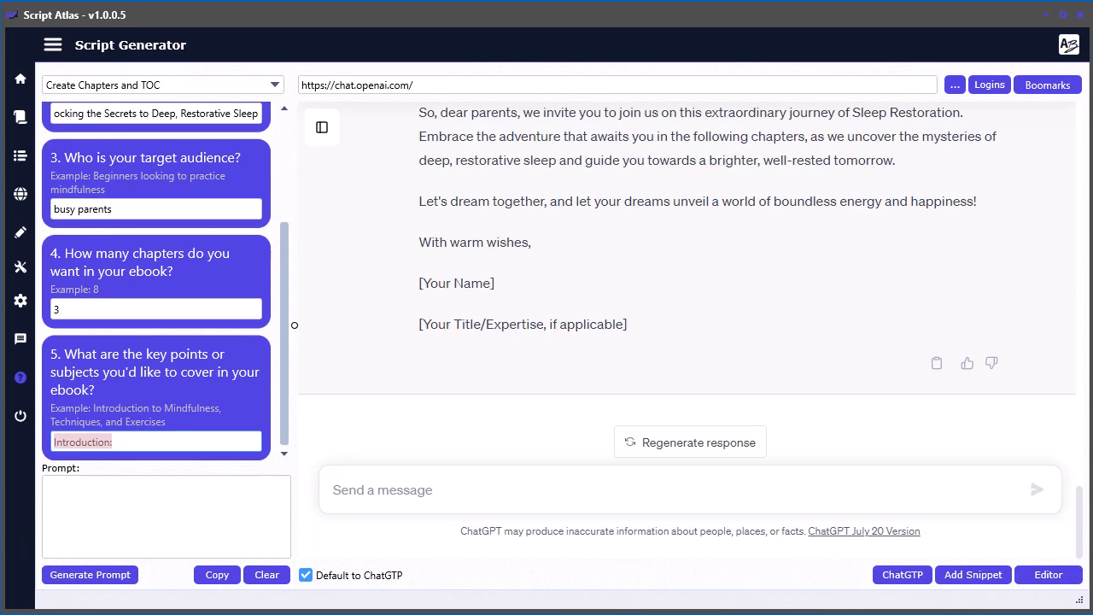
{"action": "key", "text": "BackSpace"}
- Copy the introduction text through "boundless energy and happiness!" from the Script Editor into the key points answer
{"action": "left_click_drag", "start_coordinate": [1092, 0], "coordinate": [363, 6]}
{"action": "left_click_drag", "start_coordinate": [284, 133], "coordinate": [850, 386]}
{"action": "left_click_drag", "start_coordinate": [572, 0], "coordinate": [1092, 63]}
{"action": "left_click", "coordinate": [78, 442]}
{"action": "key", "text": "ctrl+v"}
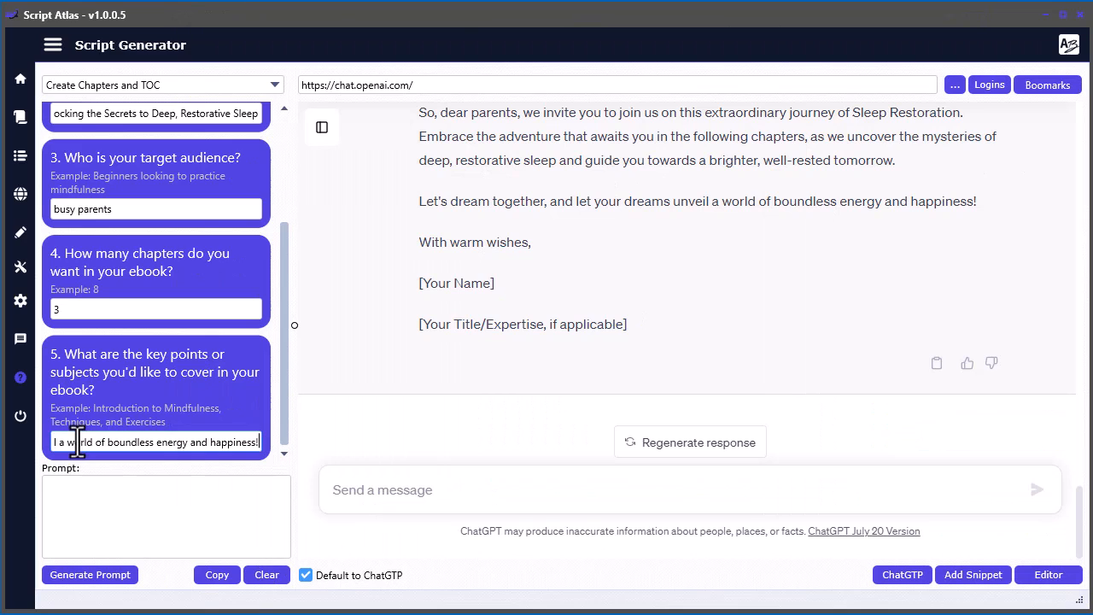
- Generate the chapters and TOC prompt for submission to ChatGPT and look over the resulting table of contents
{"action": "left_click", "coordinate": [90, 574]}
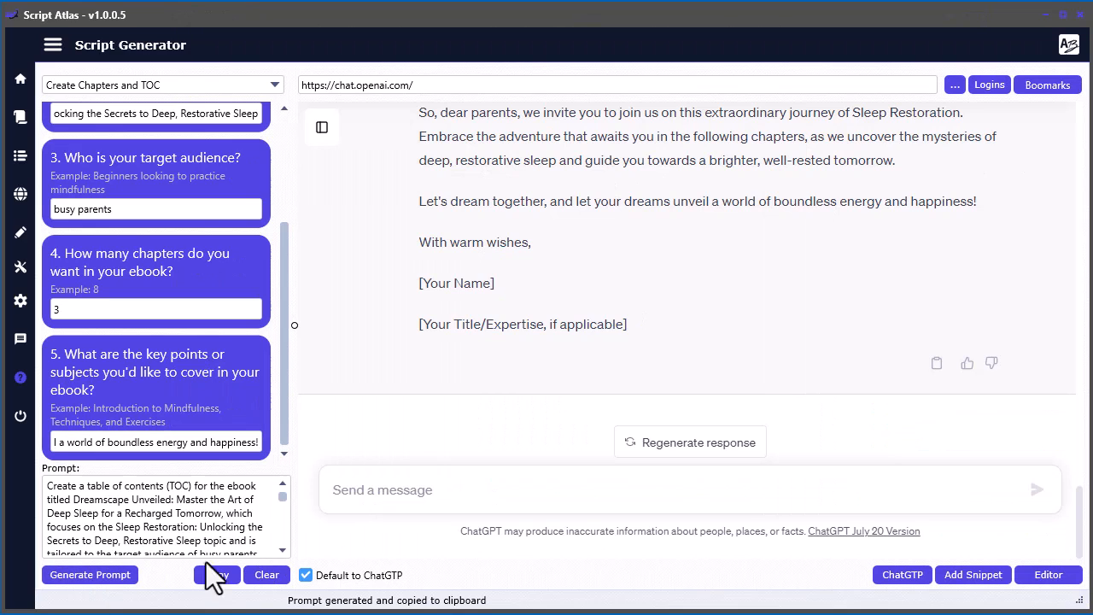
{"action": "left_click", "coordinate": [219, 575]}
{"action": "left_click", "coordinate": [413, 490]}
{"action": "left_click", "coordinate": [219, 575]}
{"action": "left_click", "coordinate": [408, 489]}
{"action": "key", "text": "ctrl+v"}
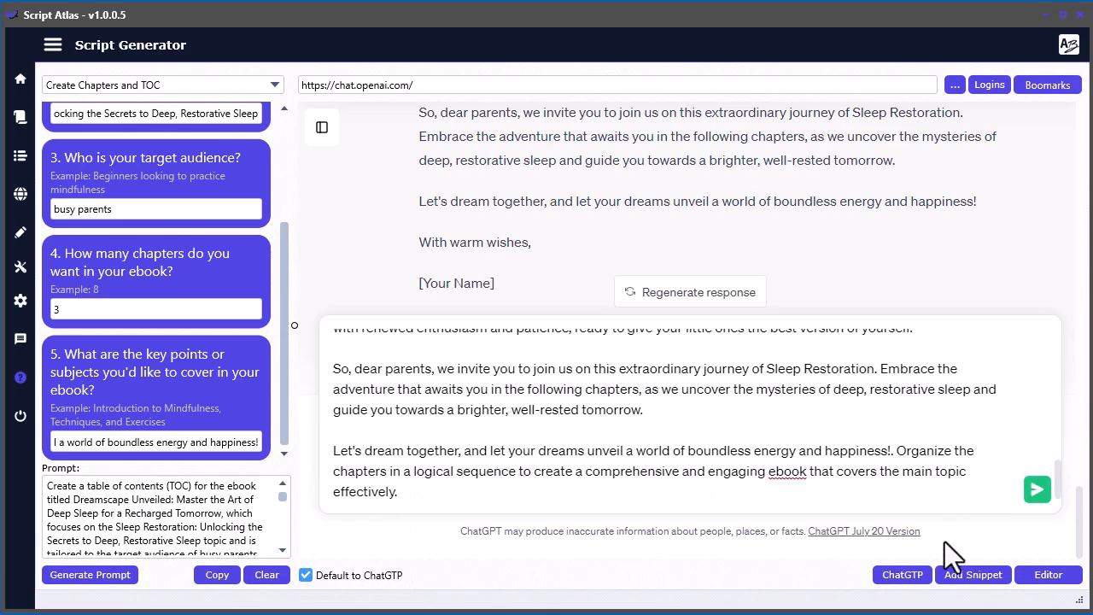
{"action": "left_click", "coordinate": [1036, 492]}
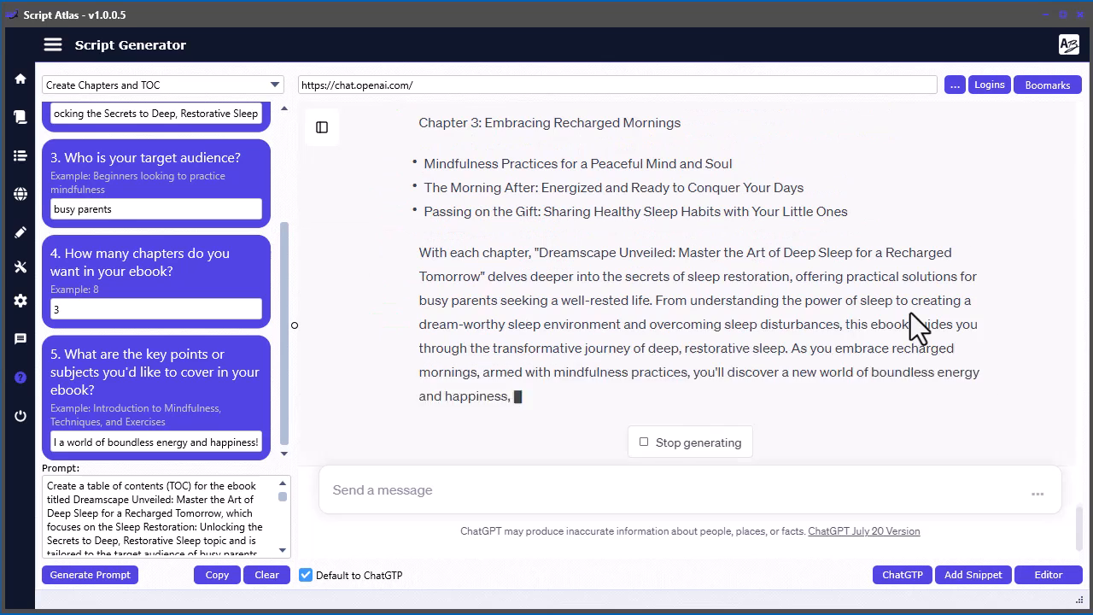
{"action": "scroll", "coordinate": [805, 322], "scroll_direction": "up", "scroll_amount": 5}
{"action": "scroll", "coordinate": [805, 322], "scroll_direction": "up", "scroll_amount": 4}
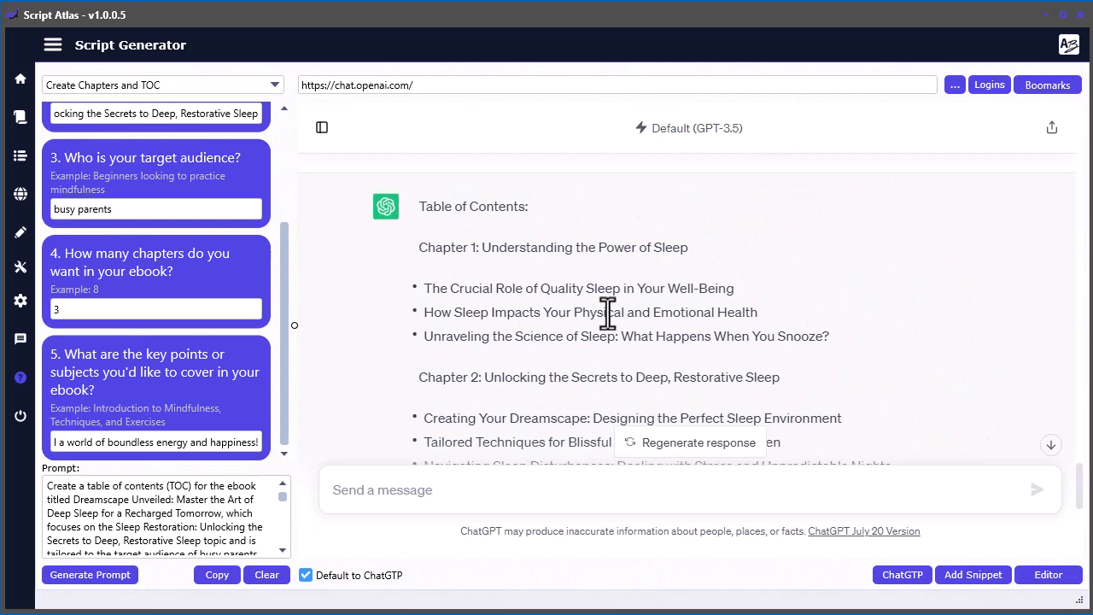
{"action": "scroll", "coordinate": [642, 326], "scroll_direction": "down", "scroll_amount": 5}
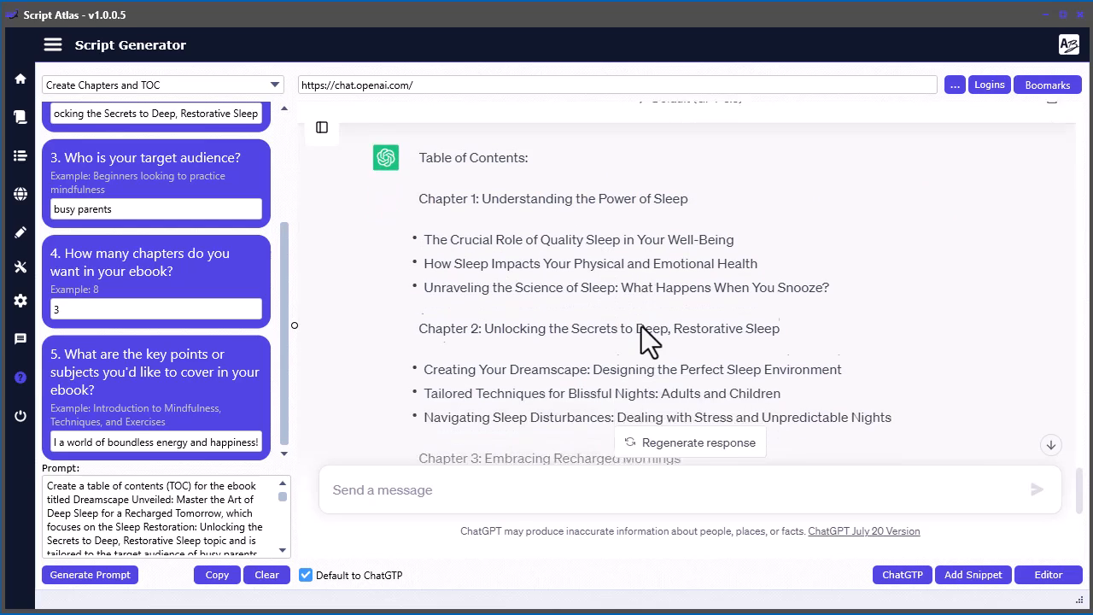
- Copy ChatGPT's table of contents response into the Script Editor, below the introduction's closing title and expertise line
{"action": "left_click", "coordinate": [937, 364]}
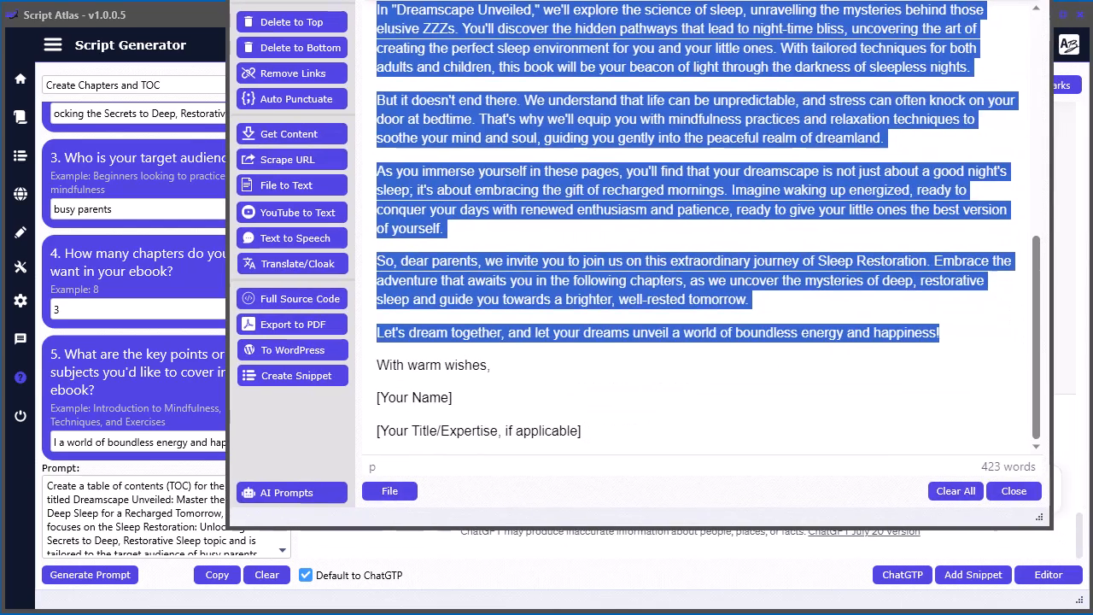
{"action": "left_click", "coordinate": [543, 375]}
{"action": "left_click", "coordinate": [629, 435]}
{"action": "key", "text": "Return"}
{"action": "key", "text": "Return"}
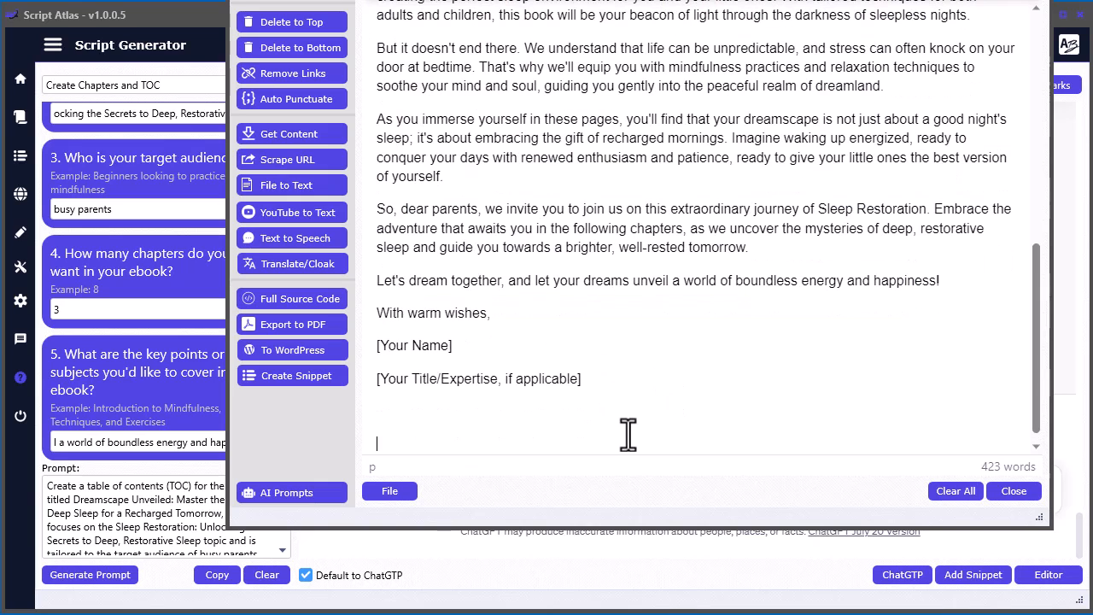
{"action": "key", "text": "ctrl+v"}
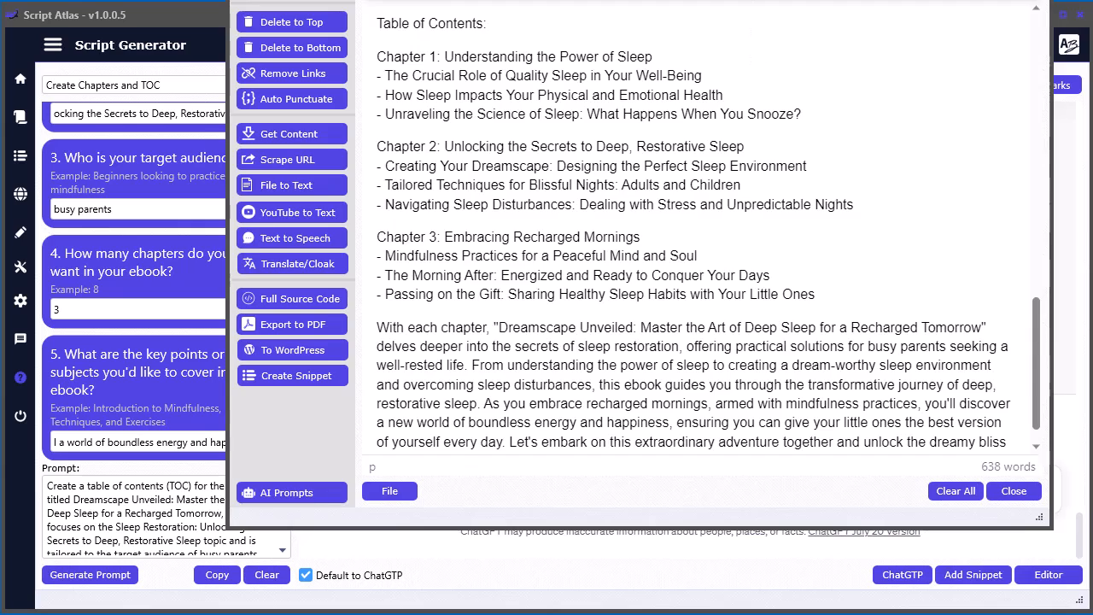
{"action": "left_click_drag", "start_coordinate": [753, 2], "coordinate": [753, 0]}
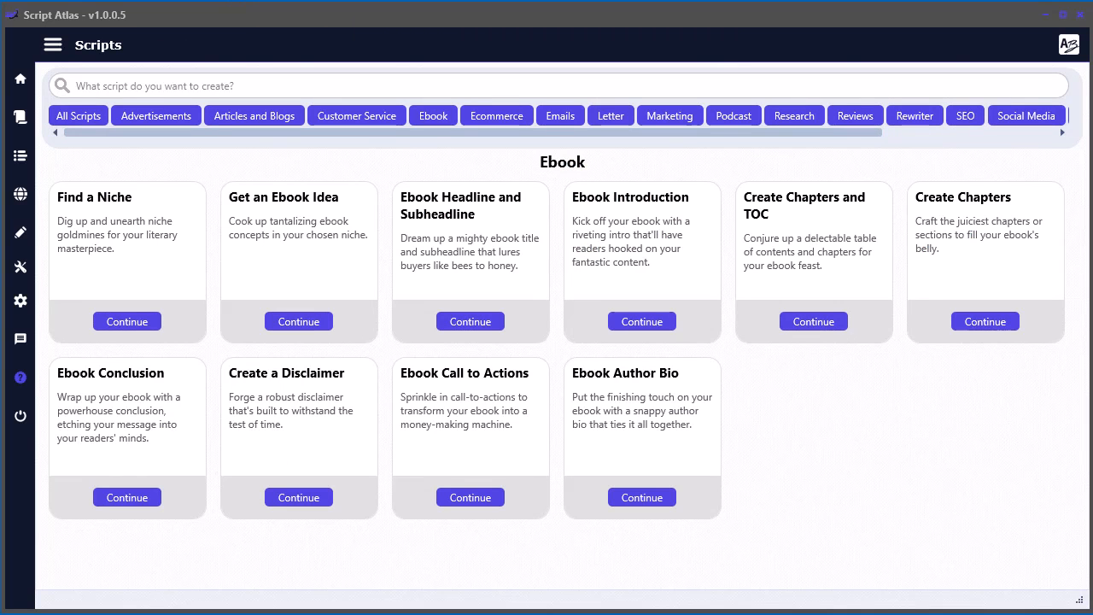
- Open the Create Chapters script and enter the Dreamscape Unveiled headline as title and the Sleep Restoration title as main topic
{"action": "left_click", "coordinate": [979, 323]}
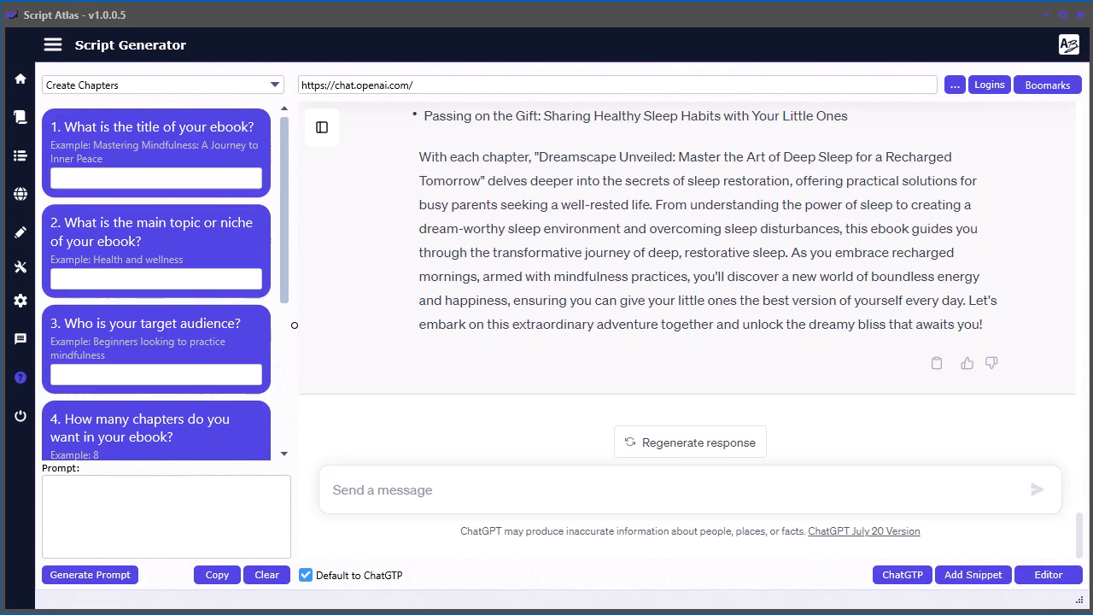
{"action": "left_click", "coordinate": [76, 178]}
{"action": "key", "text": "ctrl+v"}
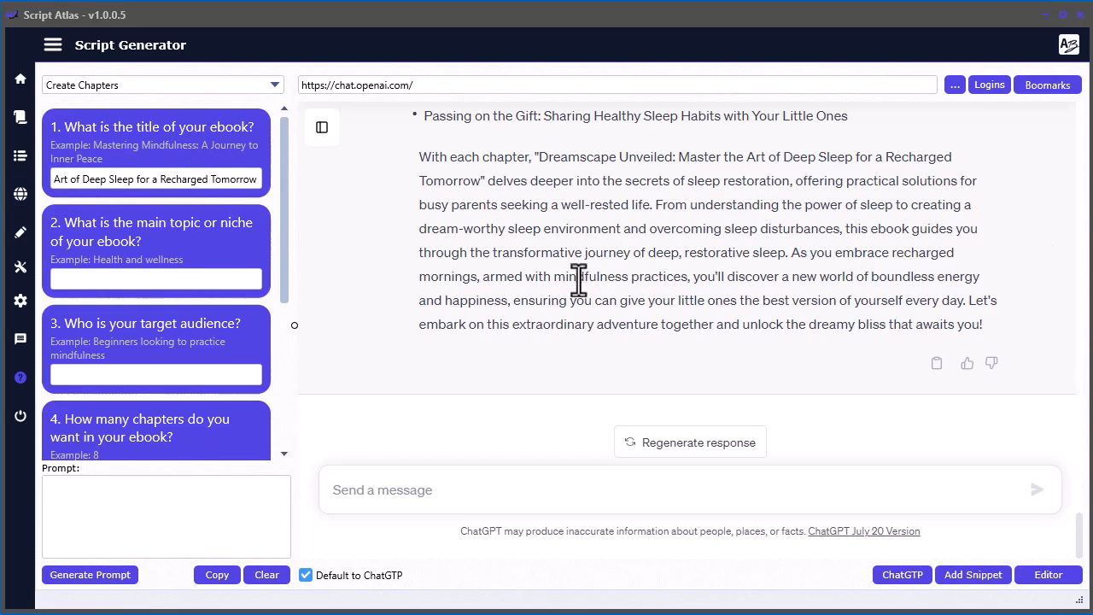
{"action": "left_click", "coordinate": [139, 282]}
{"action": "key", "text": "ctrl+v"}
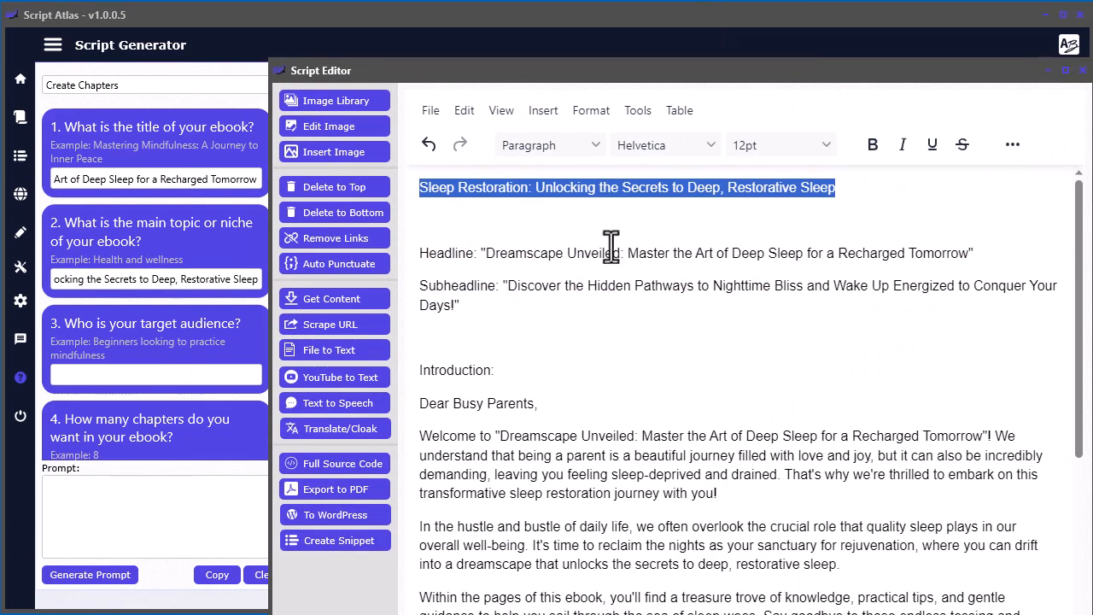
{"action": "left_click", "coordinate": [552, 187]}
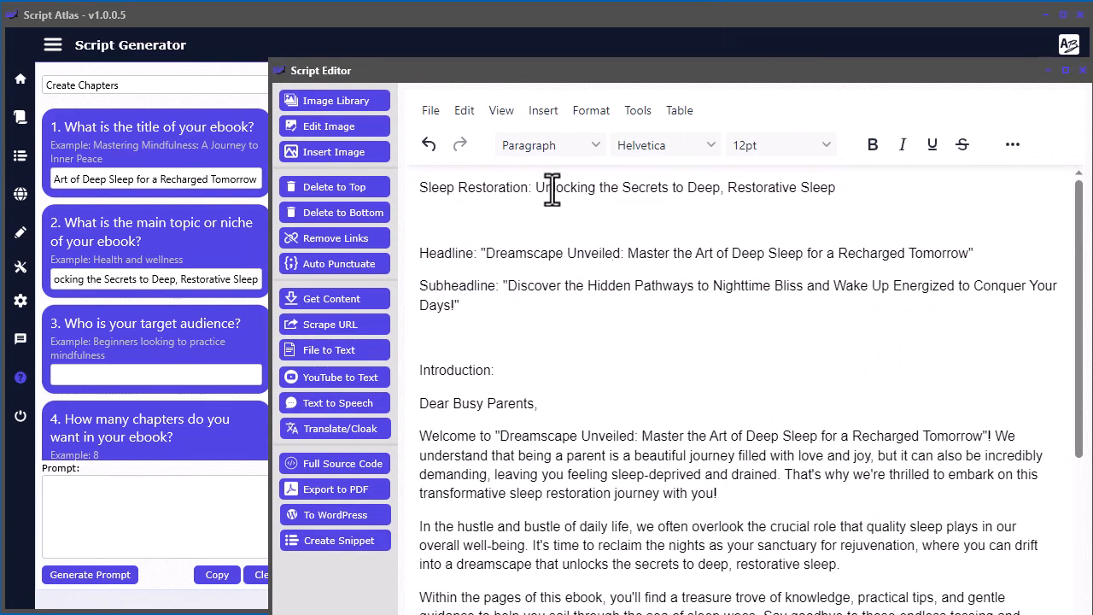
{"action": "left_click_drag", "start_coordinate": [703, 75], "coordinate": [1092, 5]}
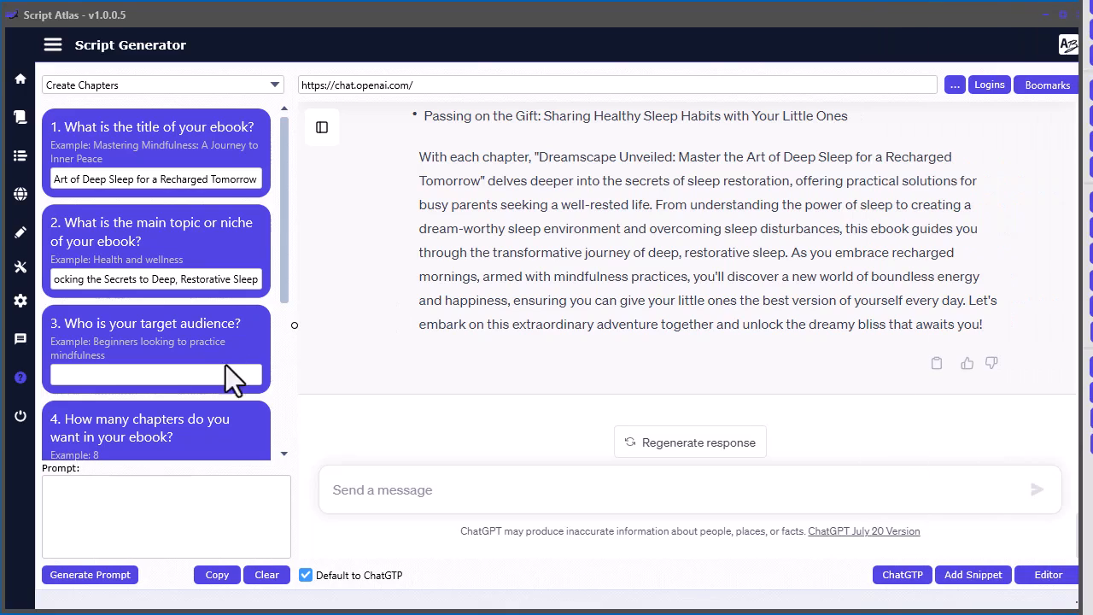
- Enter "busy parents" as the target audience and 3 as the number of chapters for the Create Chapters script
{"action": "left_click", "coordinate": [200, 374]}
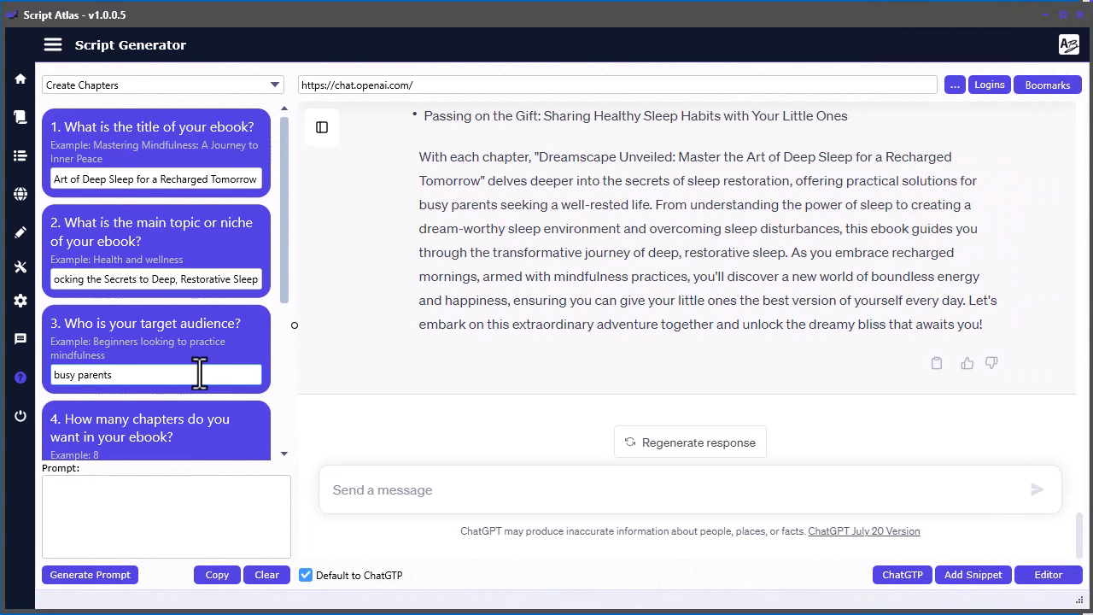
{"action": "scroll", "coordinate": [200, 373], "scroll_direction": "down", "scroll_amount": 3}
{"action": "left_click", "coordinate": [105, 340]}
{"action": "key", "text": "BackSpace"}
{"action": "type", "text": "3"}
- In the Script Editor's table of contents, separate the Chapter 1 heading from its bullets and copy the Chapter 2 and Chapter 3 headings beneath it
{"action": "scroll", "coordinate": [185, 396], "scroll_direction": "down", "scroll_amount": 1}
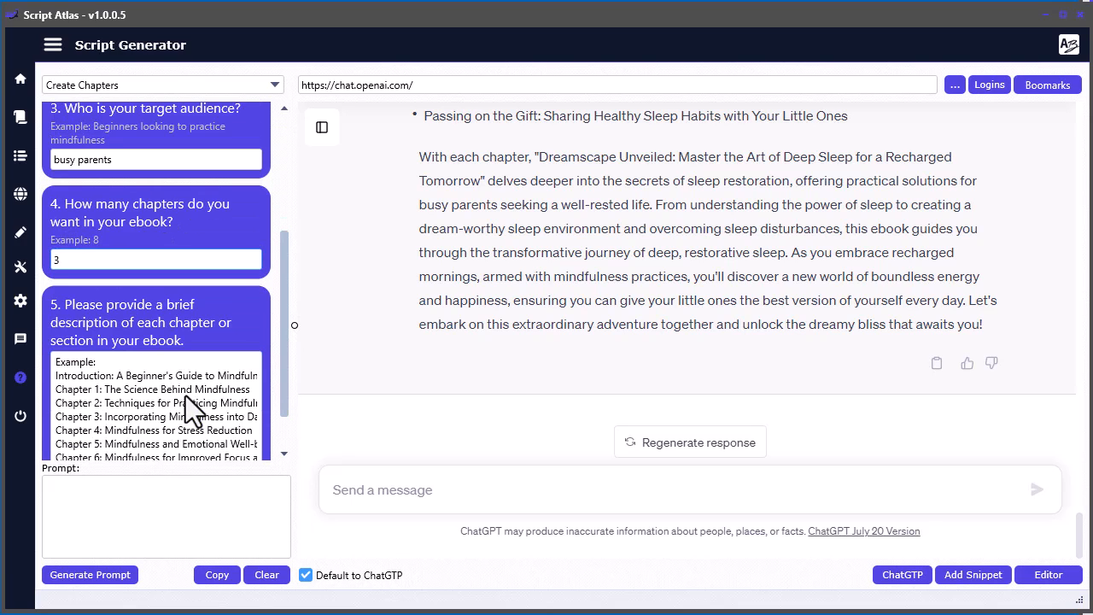
{"action": "scroll", "coordinate": [185, 396], "scroll_direction": "down", "scroll_amount": 1}
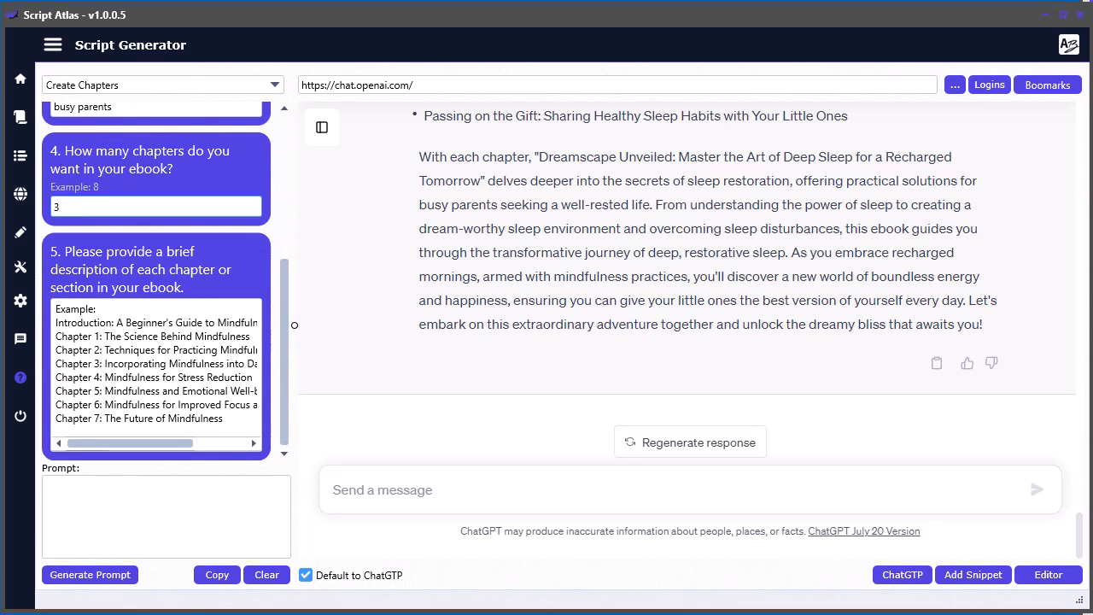
{"action": "left_click_drag", "start_coordinate": [1092, 7], "coordinate": [804, 0]}
{"action": "scroll", "coordinate": [689, 431], "scroll_direction": "down", "scroll_amount": 10}
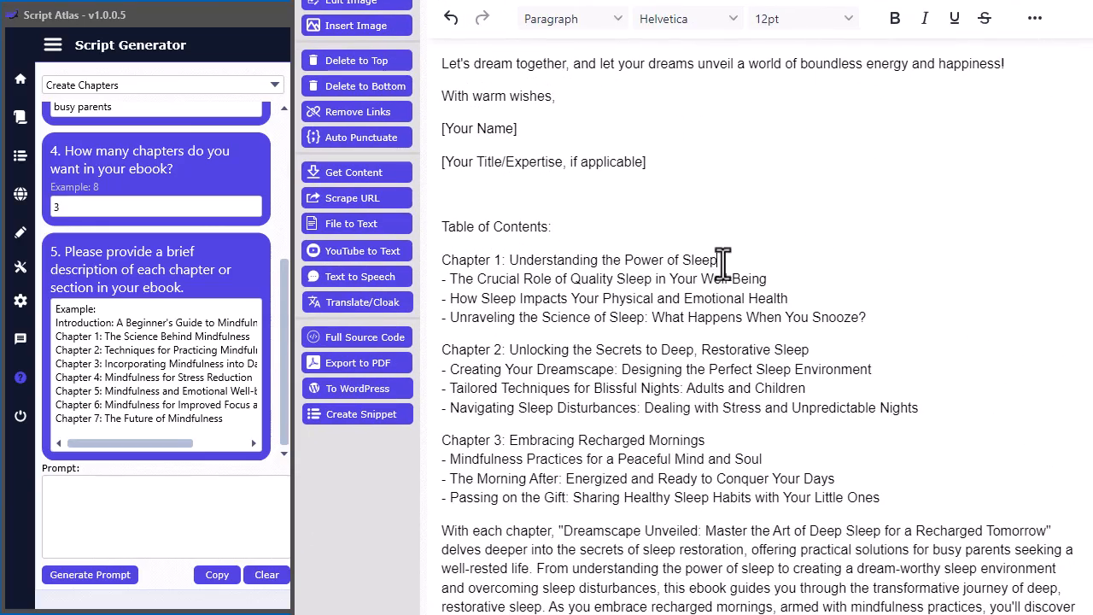
{"action": "key", "text": "Return"}
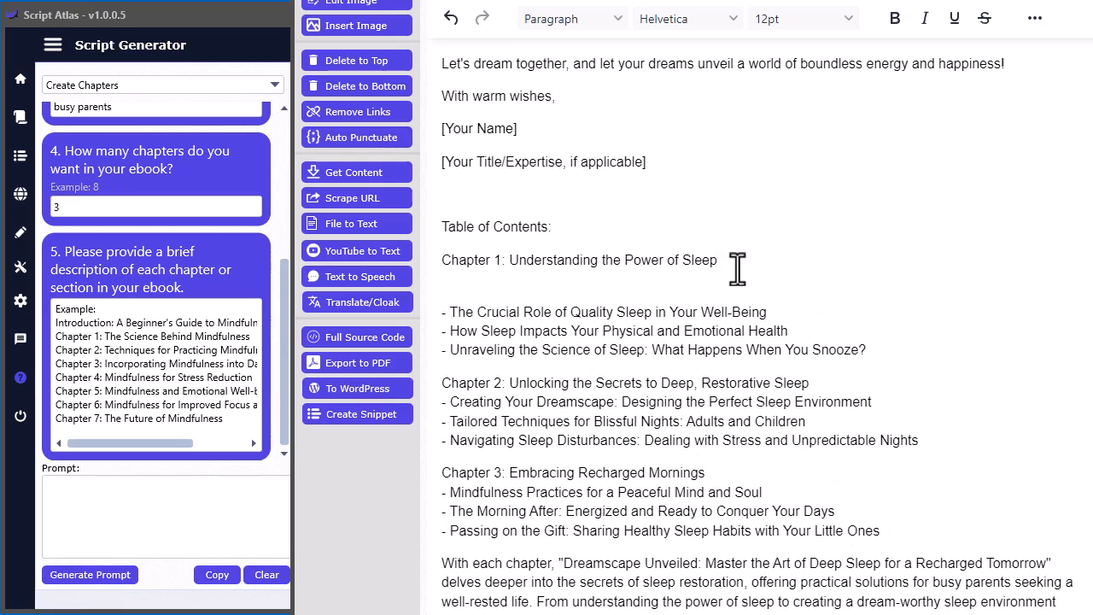
{"action": "left_click_drag", "start_coordinate": [811, 382], "coordinate": [444, 383]}
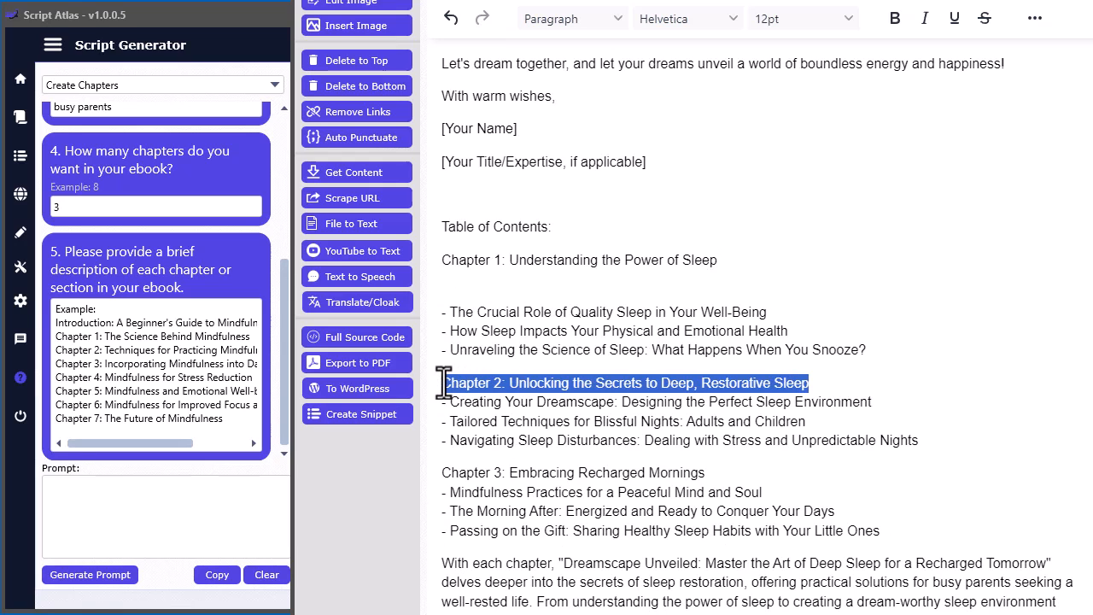
{"action": "left_click", "coordinate": [452, 286]}
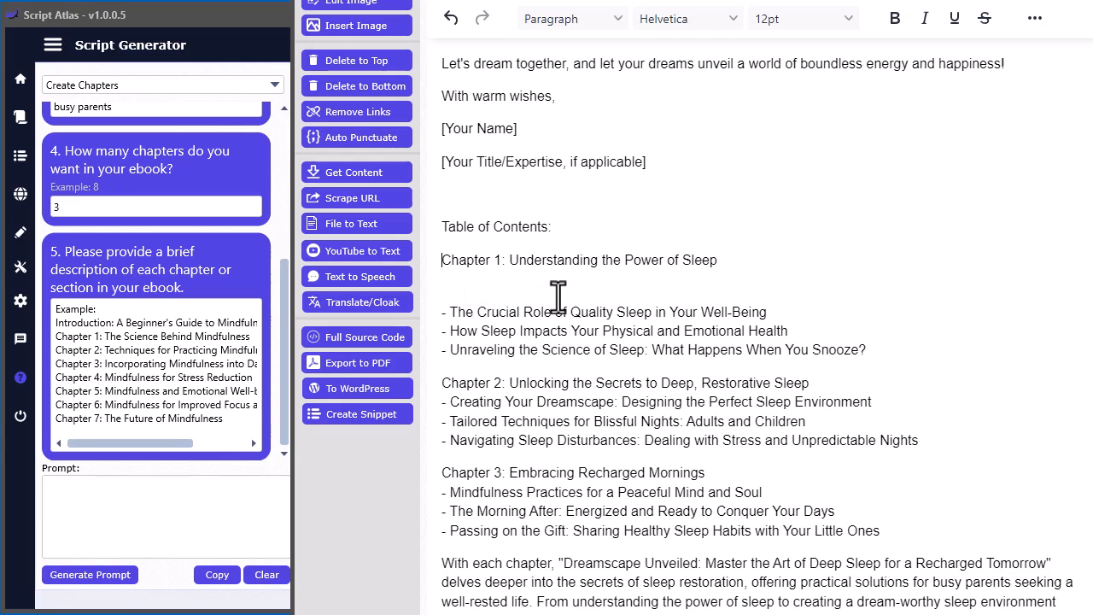
{"action": "key", "text": "ctrl+v"}
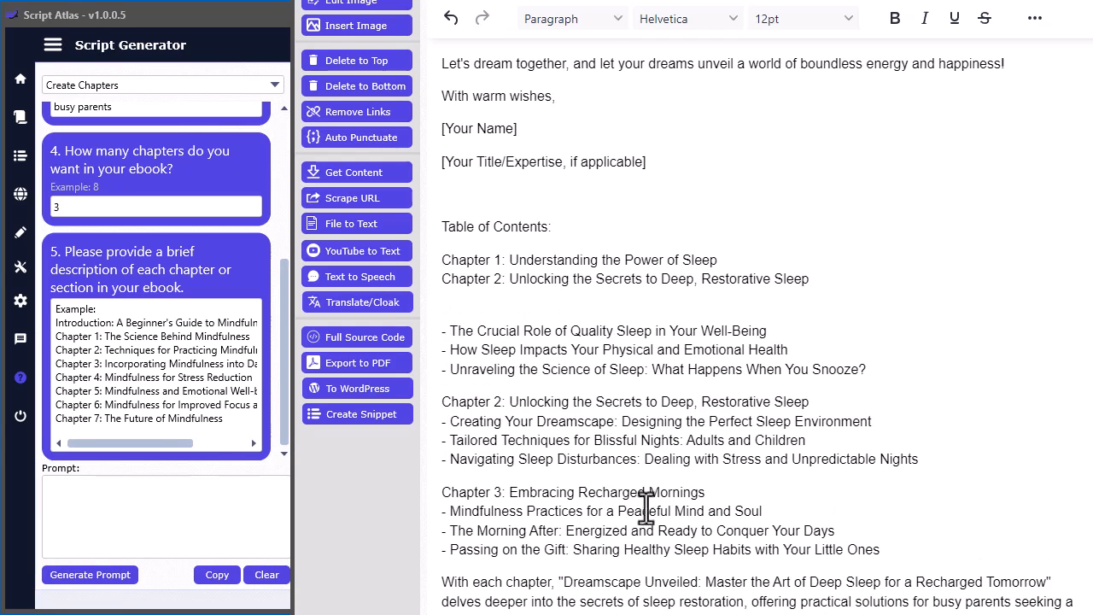
{"action": "left_click_drag", "start_coordinate": [702, 491], "coordinate": [441, 491]}
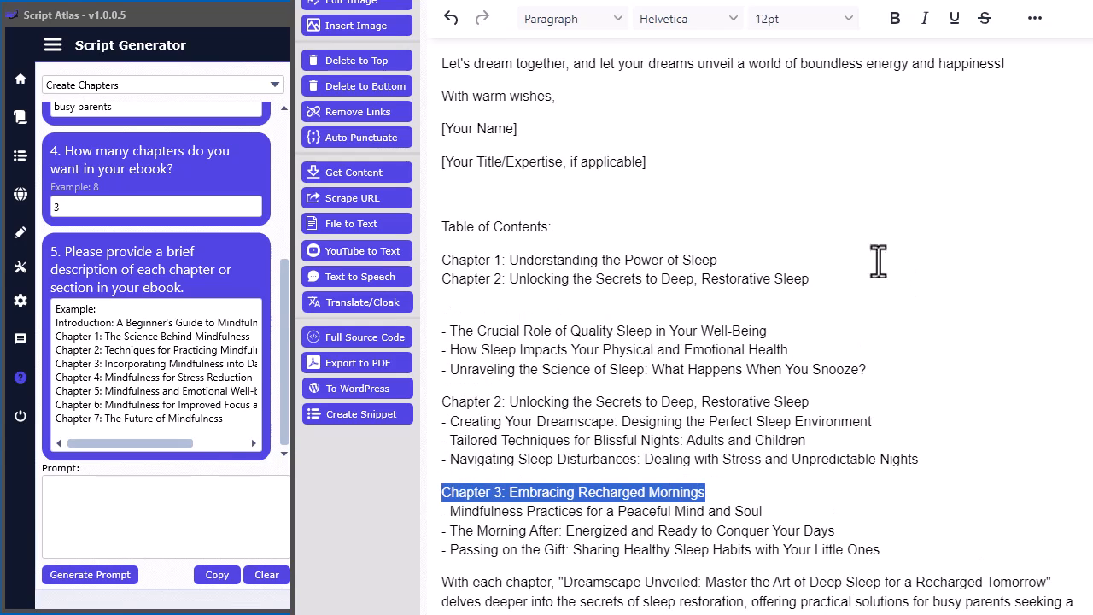
{"action": "left_click", "coordinate": [836, 282]}
{"action": "key", "text": "Return"}
{"action": "key", "text": "ctrl+v"}
- Copy the three grouped chapter headings from the Script Editor over the example text in the chapter description answer
{"action": "left_click_drag", "start_coordinate": [733, 299], "coordinate": [441, 268]}
{"action": "left_click", "coordinate": [179, 382]}
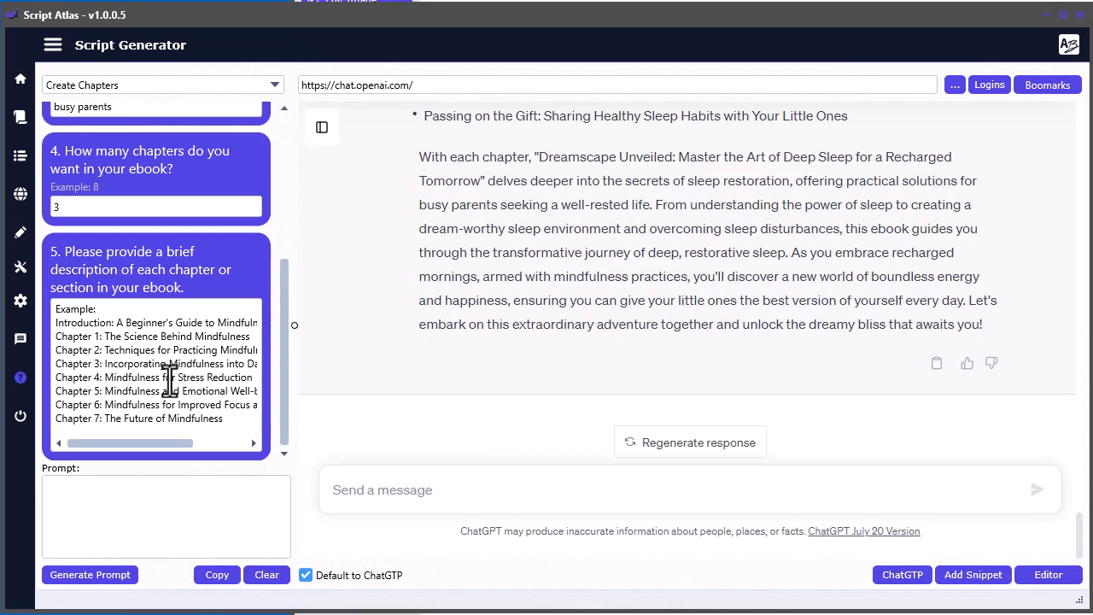
{"action": "key", "text": "ctrl+v"}
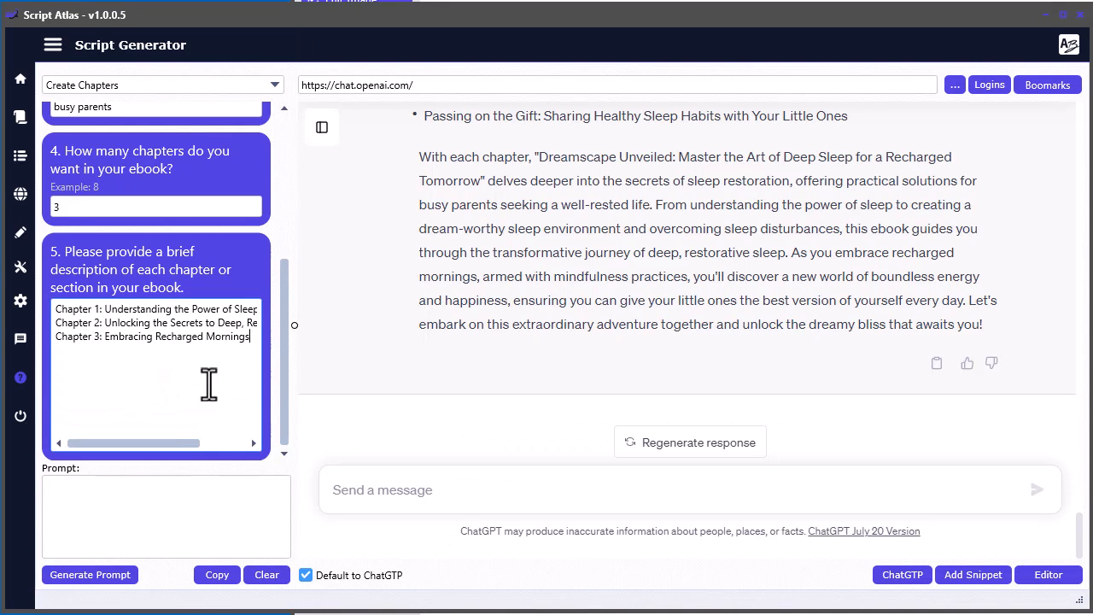
- Generate the Create Chapters prompt and submit it to ChatGPT
{"action": "left_click", "coordinate": [96, 581]}
{"action": "left_click", "coordinate": [219, 576]}
{"action": "left_click", "coordinate": [575, 492]}
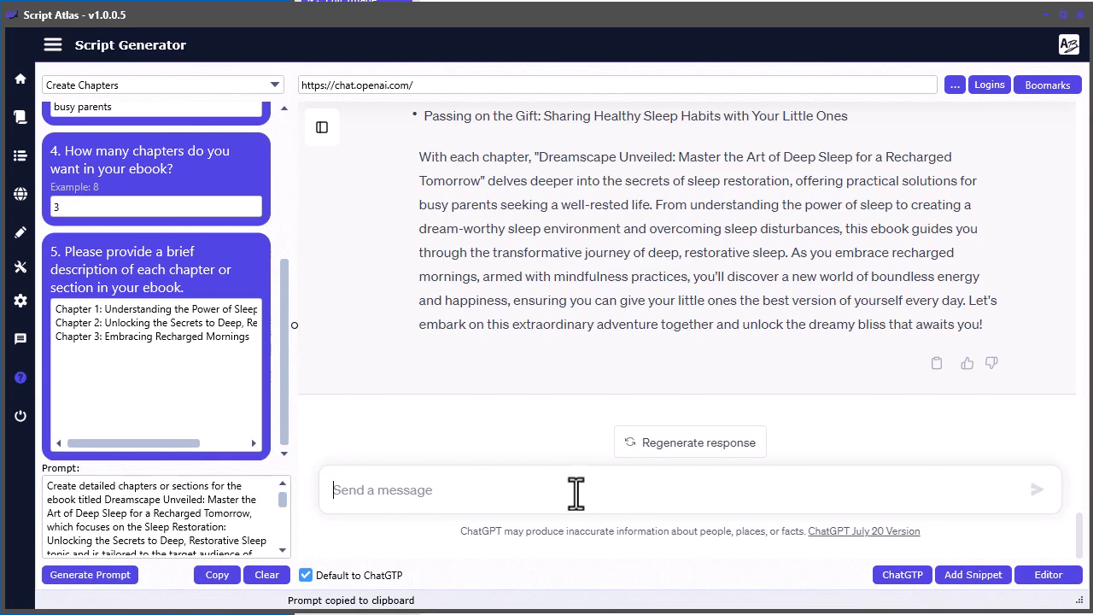
{"action": "key", "text": "ctrl+v"}
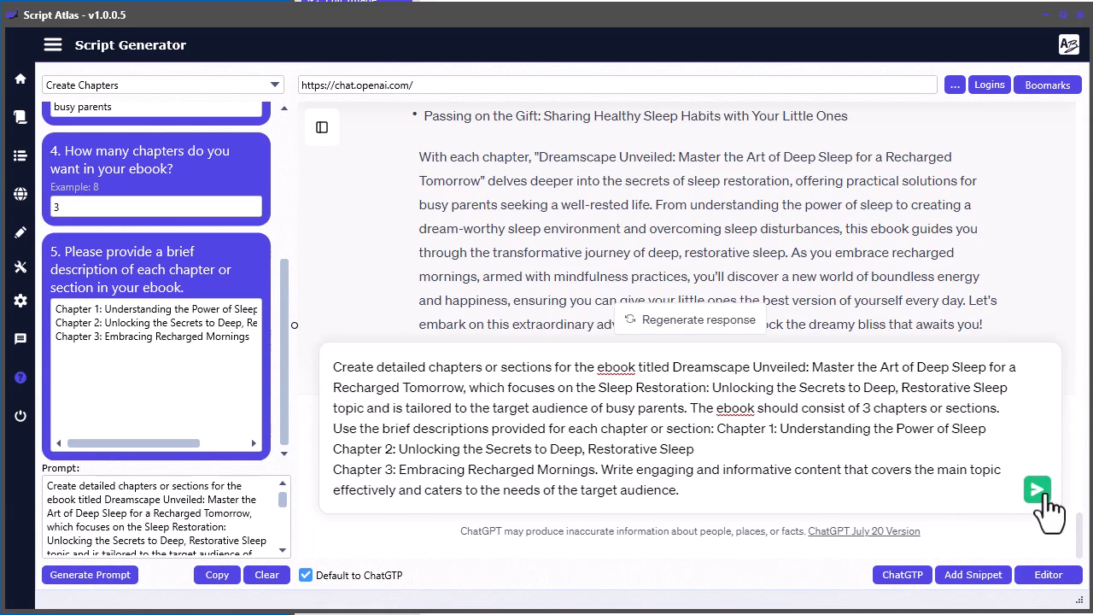
{"action": "left_click", "coordinate": [1039, 492]}
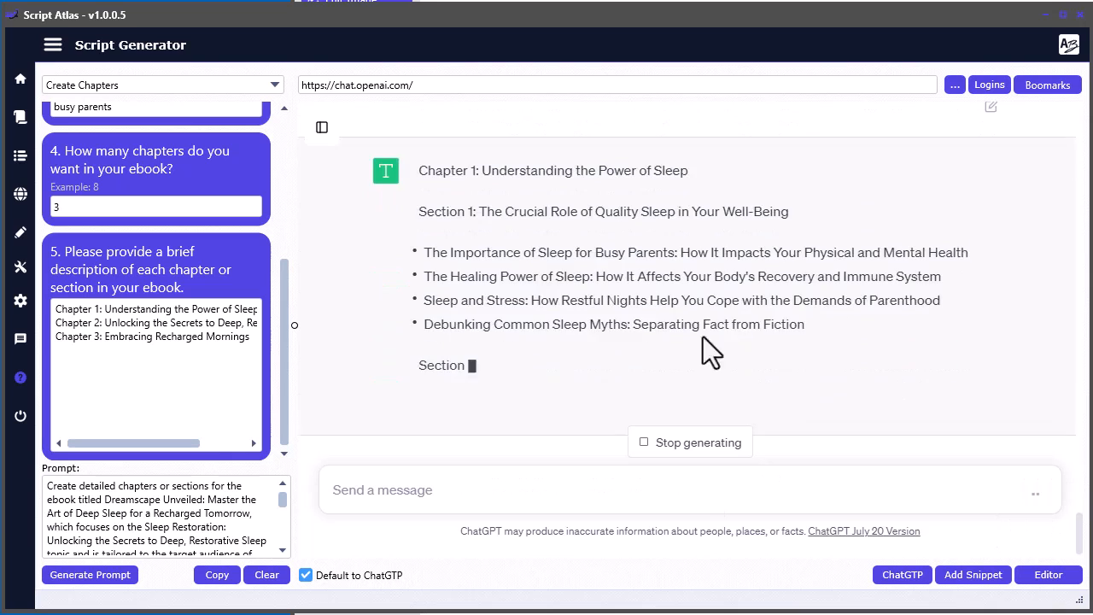
- Review the chapters, sections and bullet points in ChatGPT's response from beginning to end
{"action": "scroll", "coordinate": [684, 334], "scroll_direction": "up", "scroll_amount": 5}
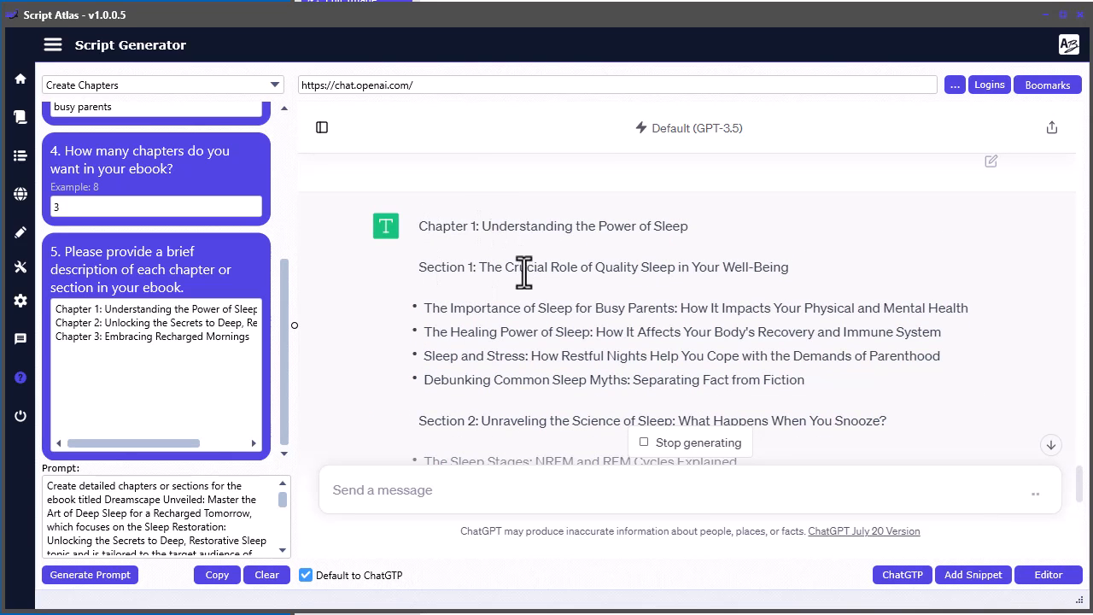
{"action": "scroll", "coordinate": [405, 305], "scroll_direction": "down", "scroll_amount": 3}
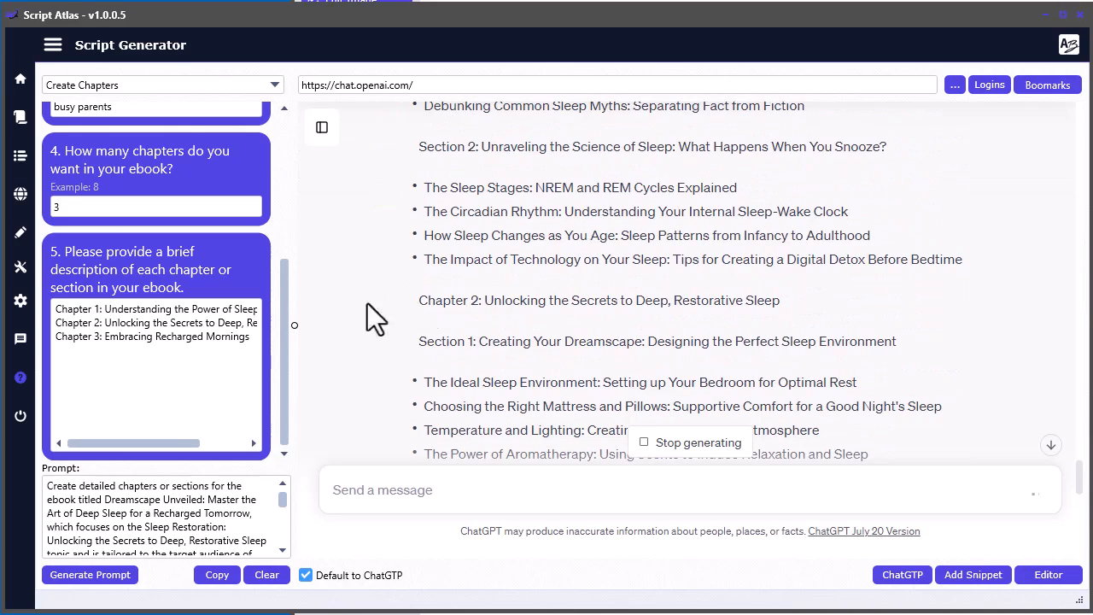
{"action": "scroll", "coordinate": [383, 307], "scroll_direction": "down", "scroll_amount": 3}
{"action": "scroll", "coordinate": [384, 348], "scroll_direction": "down", "scroll_amount": 3}
{"action": "scroll", "coordinate": [377, 335], "scroll_direction": "down", "scroll_amount": 5}
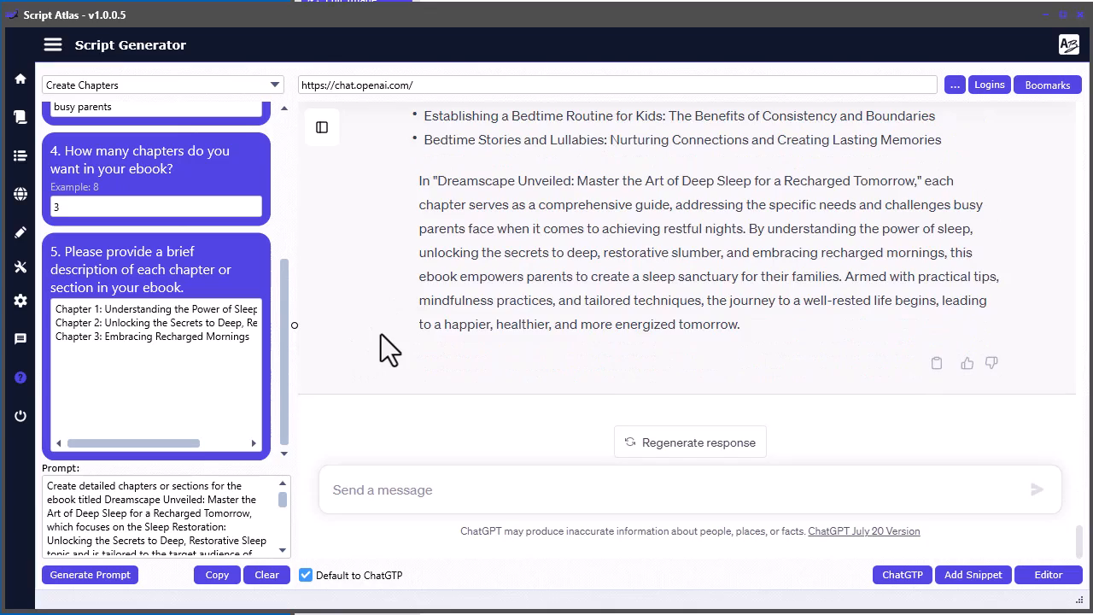
{"action": "scroll", "coordinate": [381, 338], "scroll_direction": "up", "scroll_amount": 10}
{"action": "scroll", "coordinate": [381, 343], "scroll_direction": "up", "scroll_amount": 8}
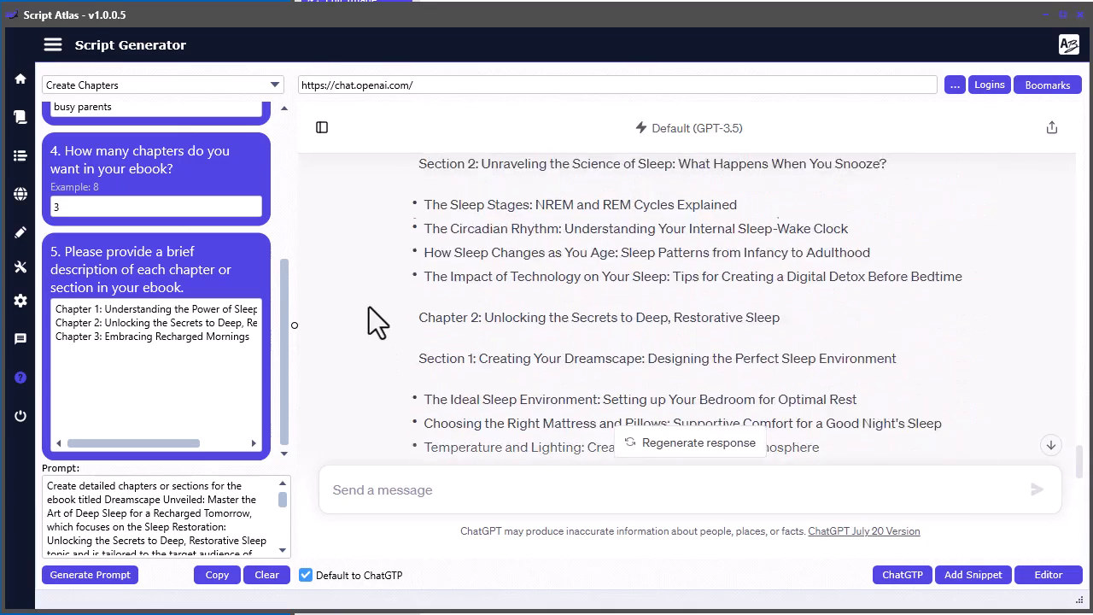
{"action": "scroll", "coordinate": [369, 306], "scroll_direction": "up", "scroll_amount": 5}
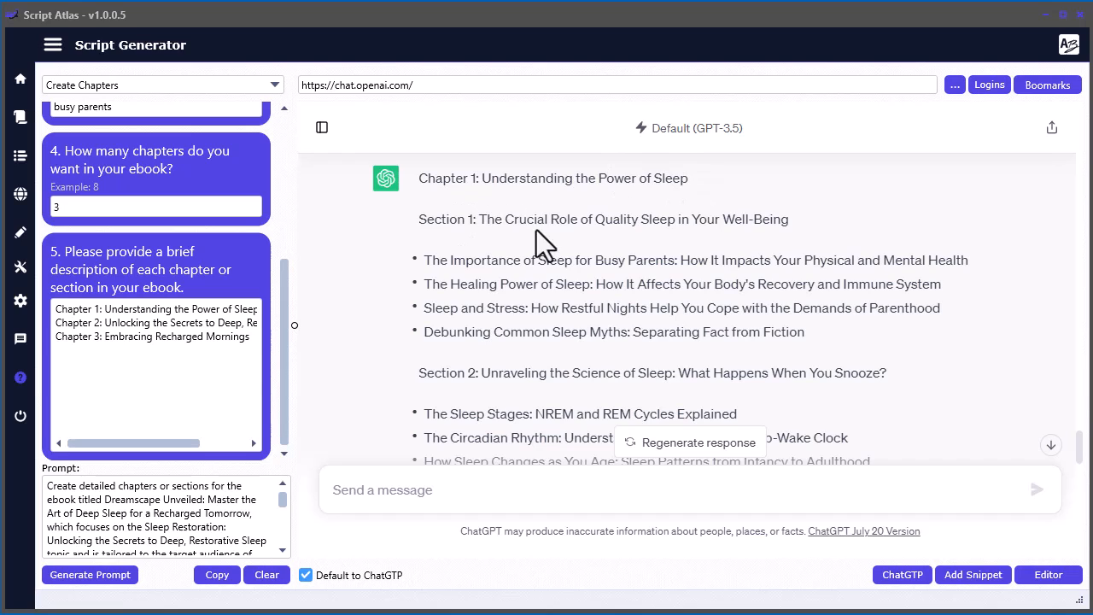
- Send ChatGPT the request "in chapter 1, section 1, write 400-600 words for each bullet point"
{"action": "left_click", "coordinate": [447, 491]}
{"action": "key", "text": "ctrl+v"}
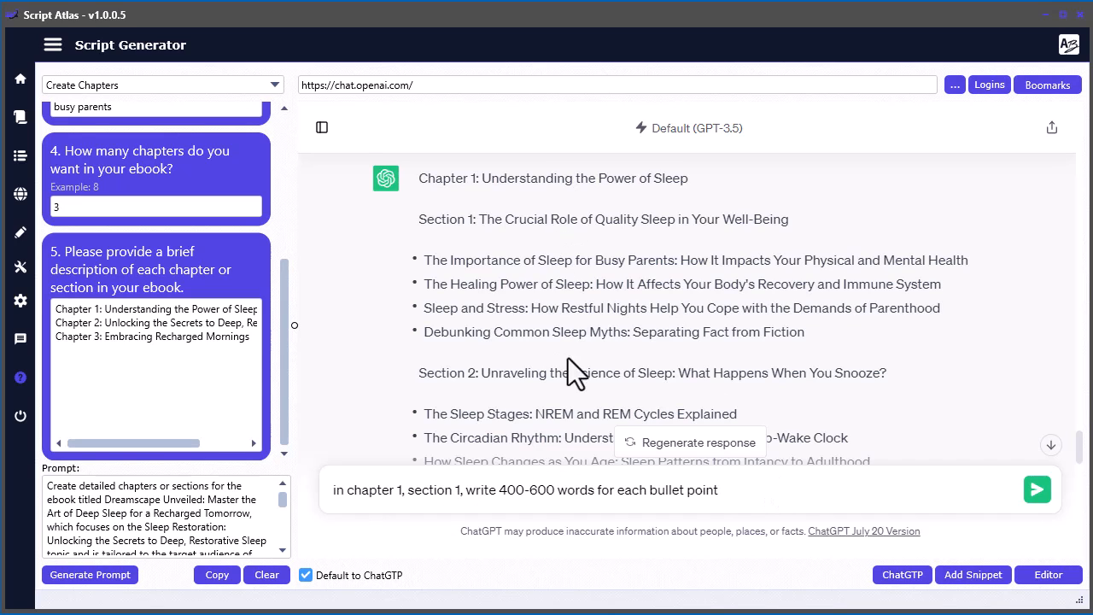
{"action": "left_click", "coordinate": [1037, 490]}
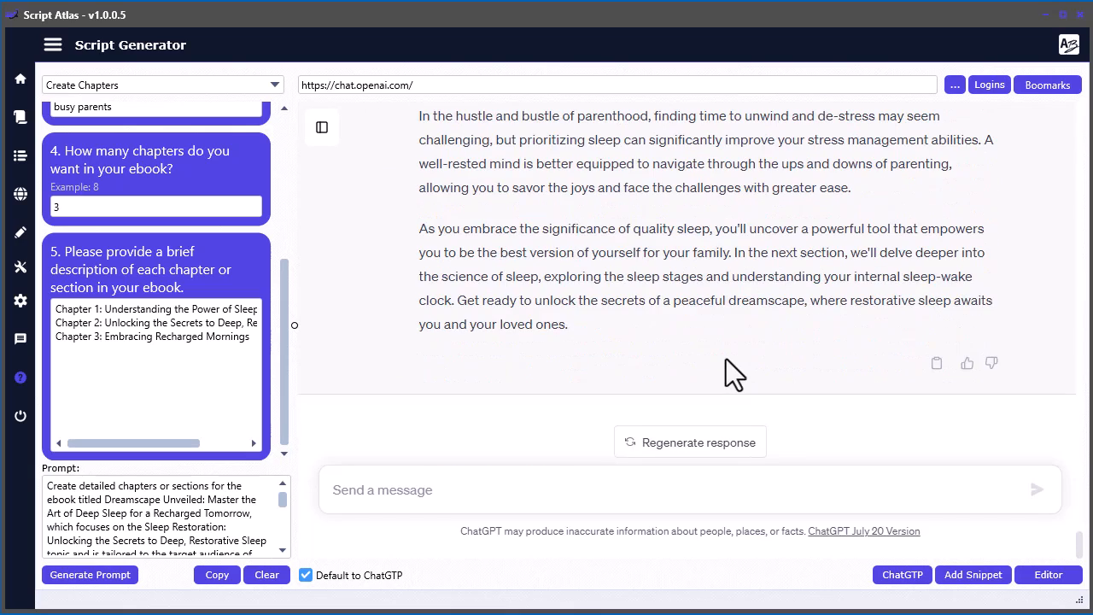
- Read through the text ChatGPT wrote for the bullet points of Chapter 1, Section 1
{"action": "scroll", "coordinate": [709, 359], "scroll_direction": "up", "scroll_amount": 10}
{"action": "scroll", "coordinate": [701, 351], "scroll_direction": "up", "scroll_amount": 10}
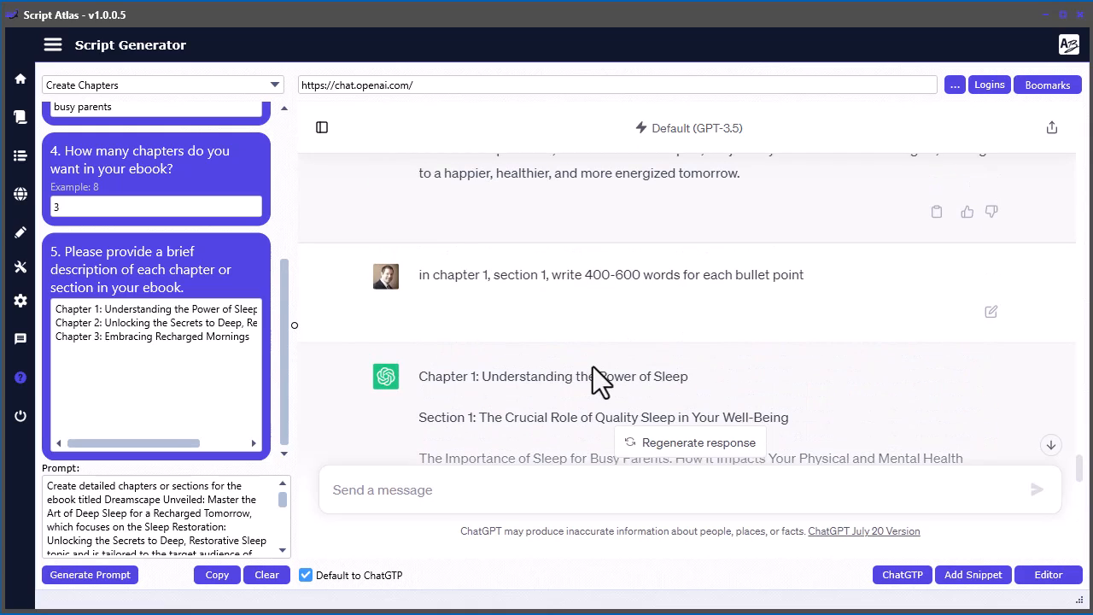
{"action": "scroll", "coordinate": [564, 342], "scroll_direction": "down", "scroll_amount": 1}
{"action": "scroll", "coordinate": [572, 316], "scroll_direction": "down", "scroll_amount": 1}
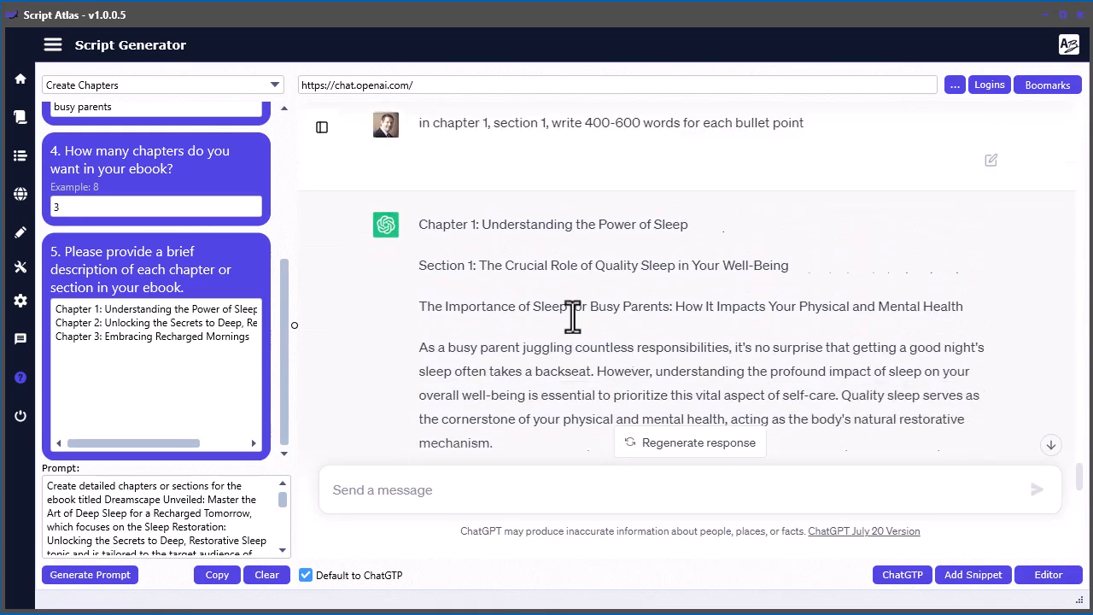
{"action": "scroll", "coordinate": [623, 215], "scroll_direction": "down", "scroll_amount": 1}
{"action": "scroll", "coordinate": [750, 325], "scroll_direction": "down", "scroll_amount": 7}
{"action": "scroll", "coordinate": [753, 329], "scroll_direction": "down", "scroll_amount": 7}
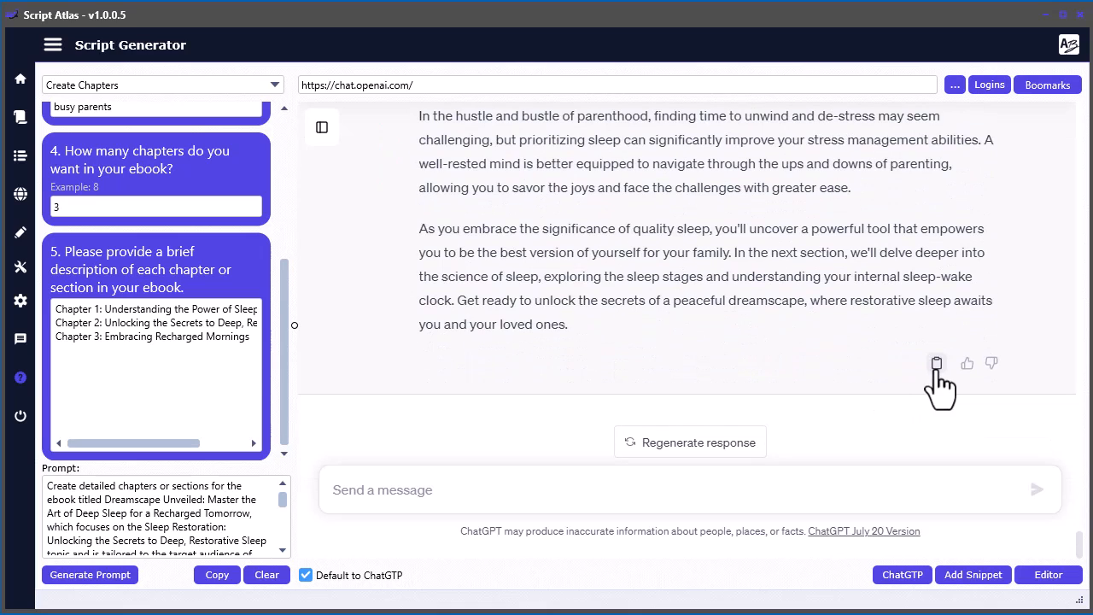
- Copy the Chapter 1, Section 1 text into the Script Editor after the table of contents, separated by a line of equals signs
{"action": "left_click", "coordinate": [937, 365]}
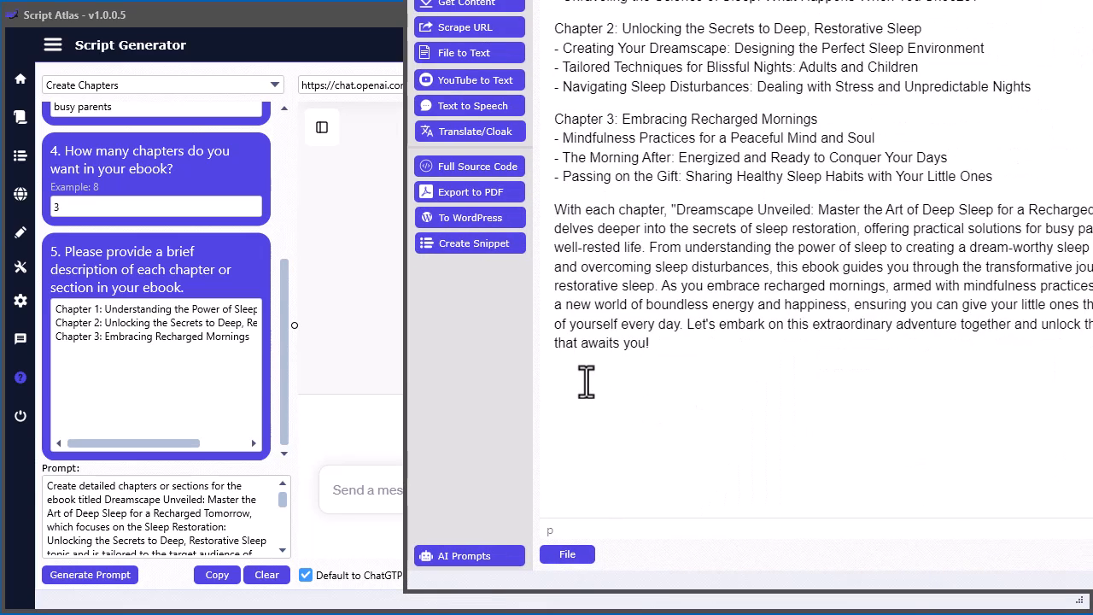
{"action": "left_click", "coordinate": [580, 379]}
{"action": "key", "text": "ctrl+v"}
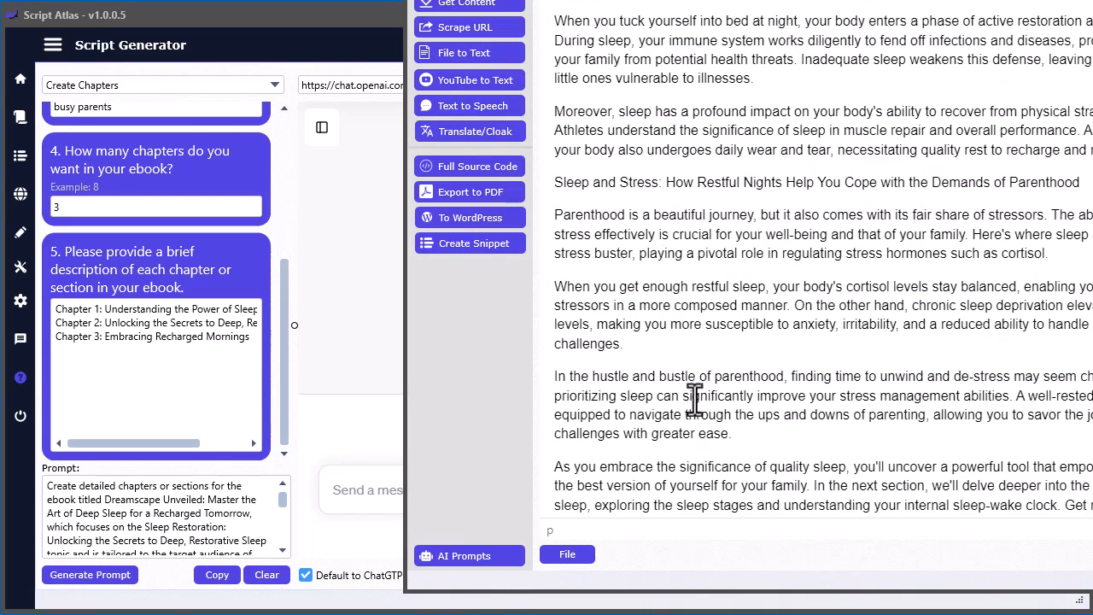
- Check the pasted Chapter 1, Section 1 text in the Script Editor and return to the ChatGPT conversation
{"action": "scroll", "coordinate": [625, 419], "scroll_direction": "up", "scroll_amount": 8}
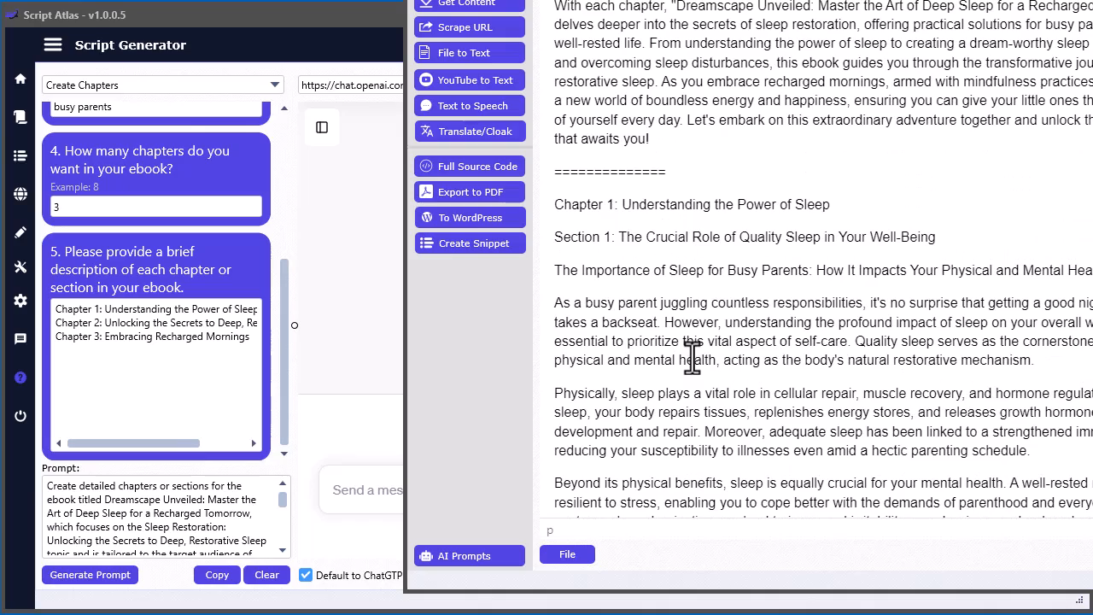
{"action": "scroll", "coordinate": [858, 341], "scroll_direction": "down", "scroll_amount": 8}
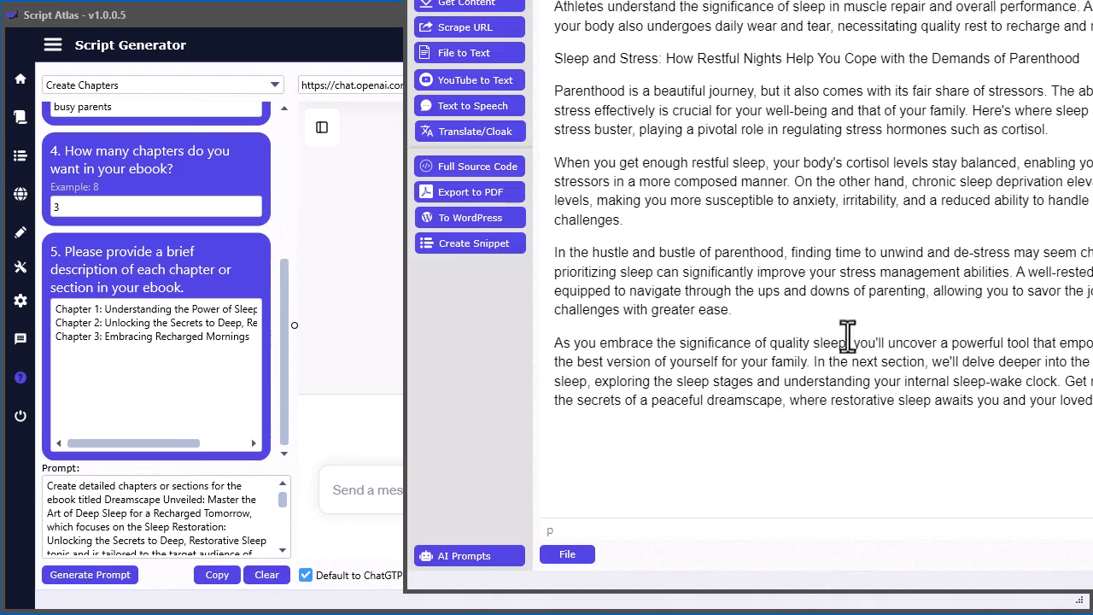
{"action": "left_click_drag", "start_coordinate": [547, 0], "coordinate": [1092, 0]}
- Go over the Chapter 1, Section 1 request and the outlined sections and bullet points of all three chapters in ChatGPT
{"action": "scroll", "coordinate": [576, 413], "scroll_direction": "up", "scroll_amount": 20}
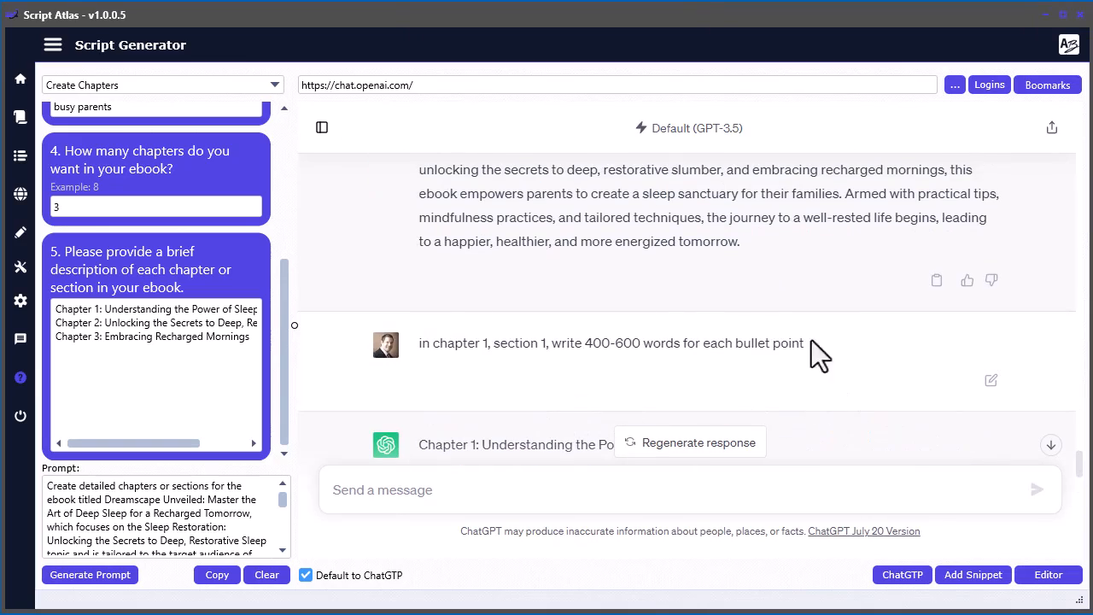
{"action": "left_click_drag", "start_coordinate": [822, 342], "coordinate": [434, 345]}
{"action": "scroll", "coordinate": [501, 389], "scroll_direction": "down", "scroll_amount": 5}
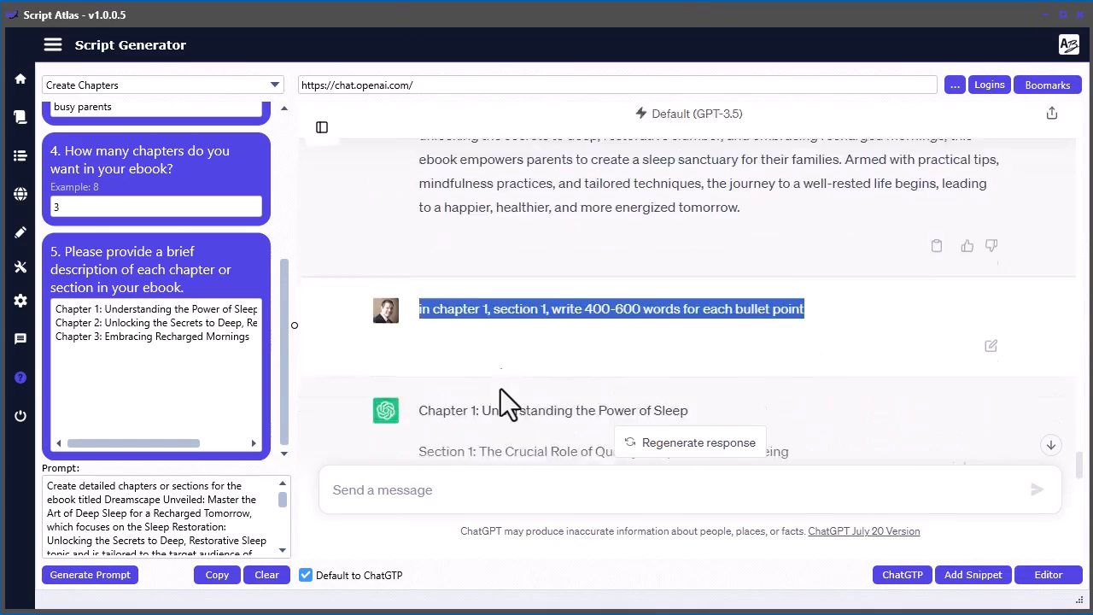
{"action": "scroll", "coordinate": [501, 388], "scroll_direction": "up", "scroll_amount": 3}
{"action": "scroll", "coordinate": [614, 373], "scroll_direction": "down", "scroll_amount": 10}
{"action": "scroll", "coordinate": [614, 373], "scroll_direction": "up", "scroll_amount": 8}
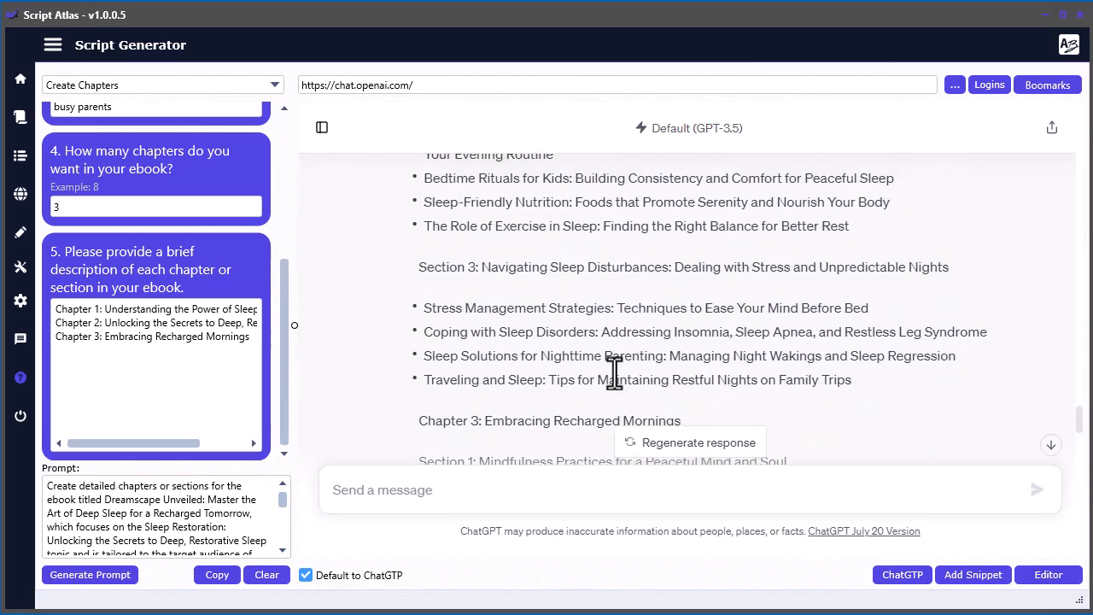
{"action": "scroll", "coordinate": [614, 373], "scroll_direction": "up", "scroll_amount": 3}
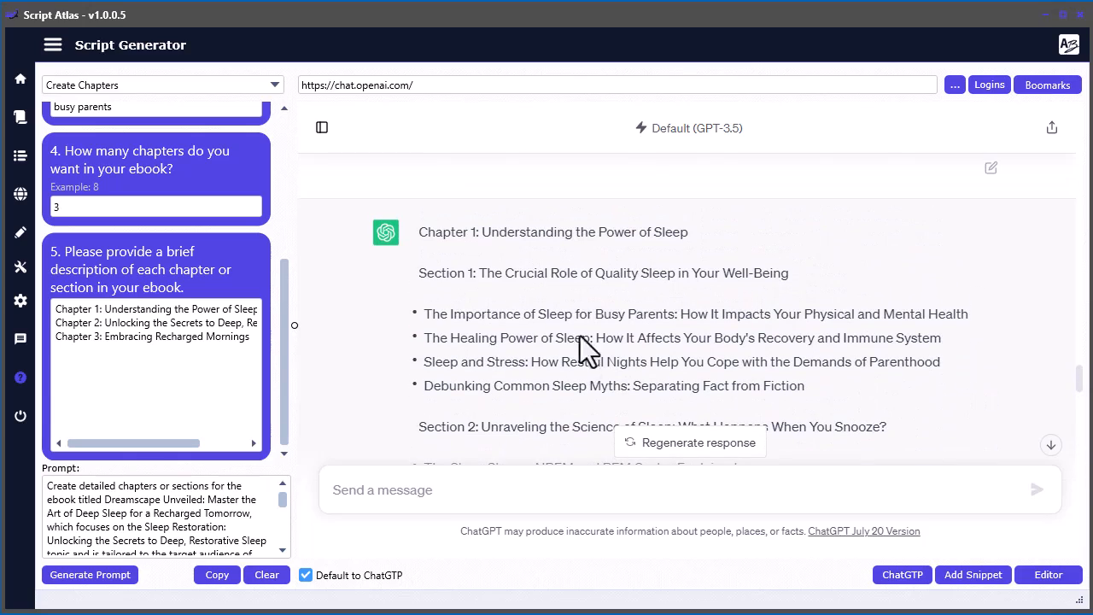
{"action": "scroll", "coordinate": [498, 273], "scroll_direction": "down", "scroll_amount": 3}
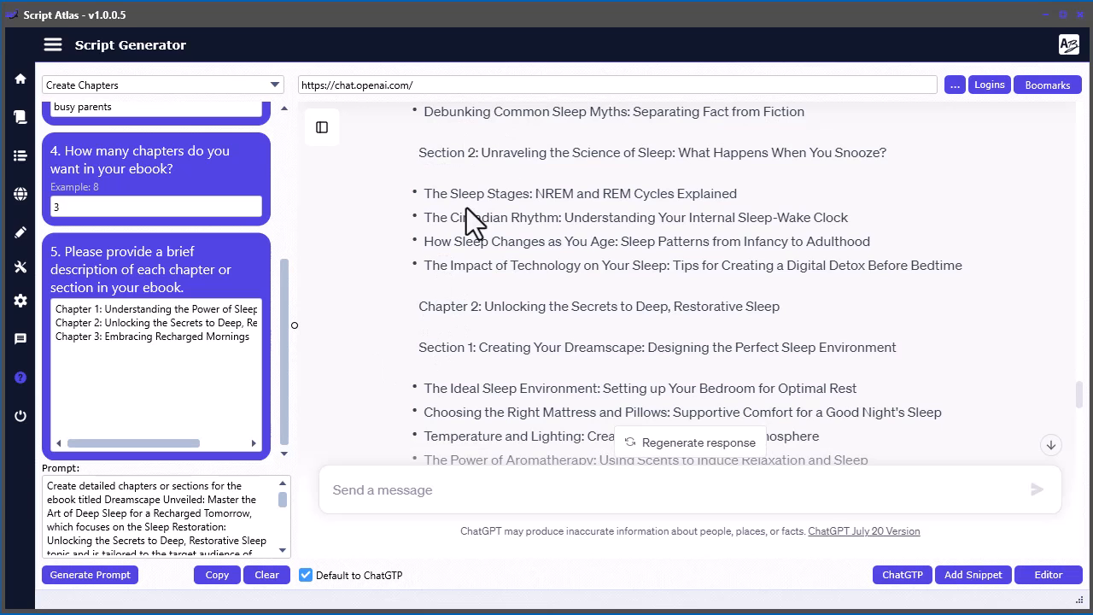
{"action": "scroll", "coordinate": [372, 310], "scroll_direction": "down", "scroll_amount": 2}
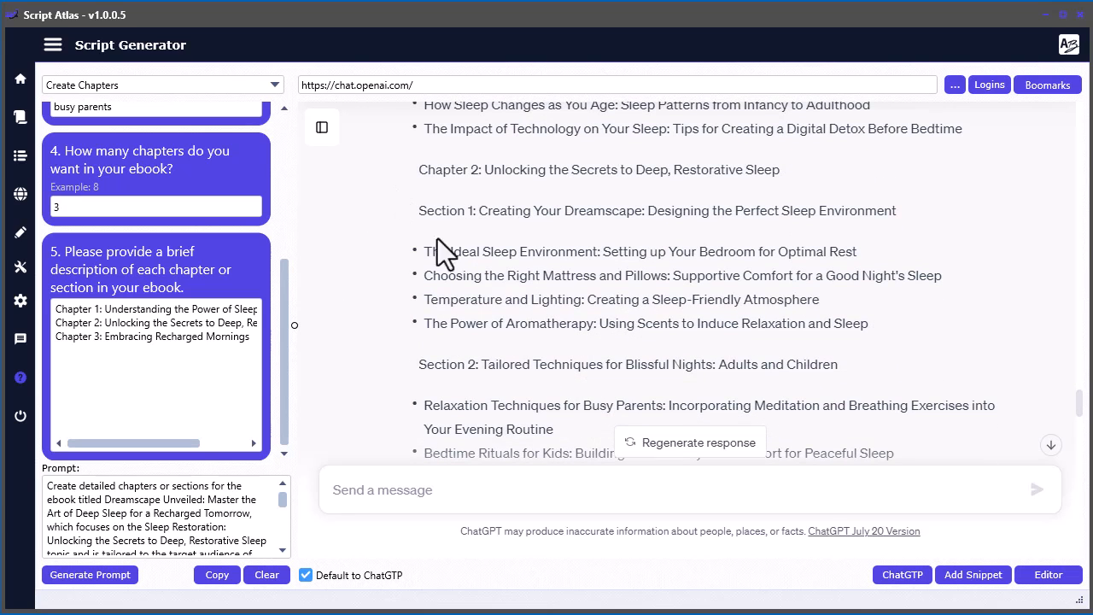
{"action": "scroll", "coordinate": [425, 253], "scroll_direction": "down", "scroll_amount": 4}
{"action": "scroll", "coordinate": [433, 303], "scroll_direction": "down", "scroll_amount": 3}
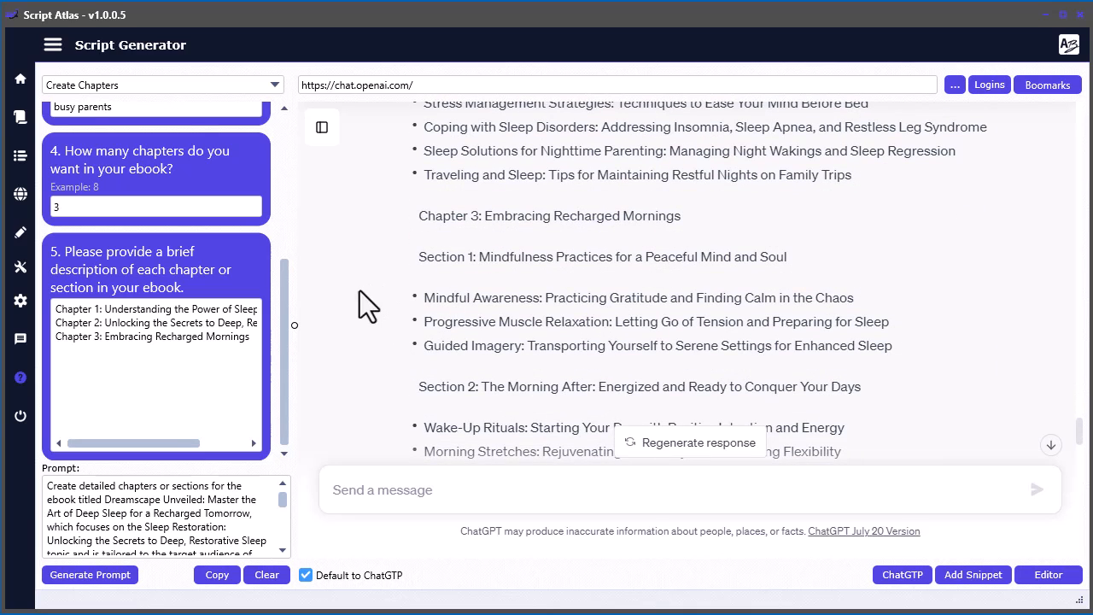
{"action": "scroll", "coordinate": [360, 299], "scroll_direction": "down", "scroll_amount": 6}
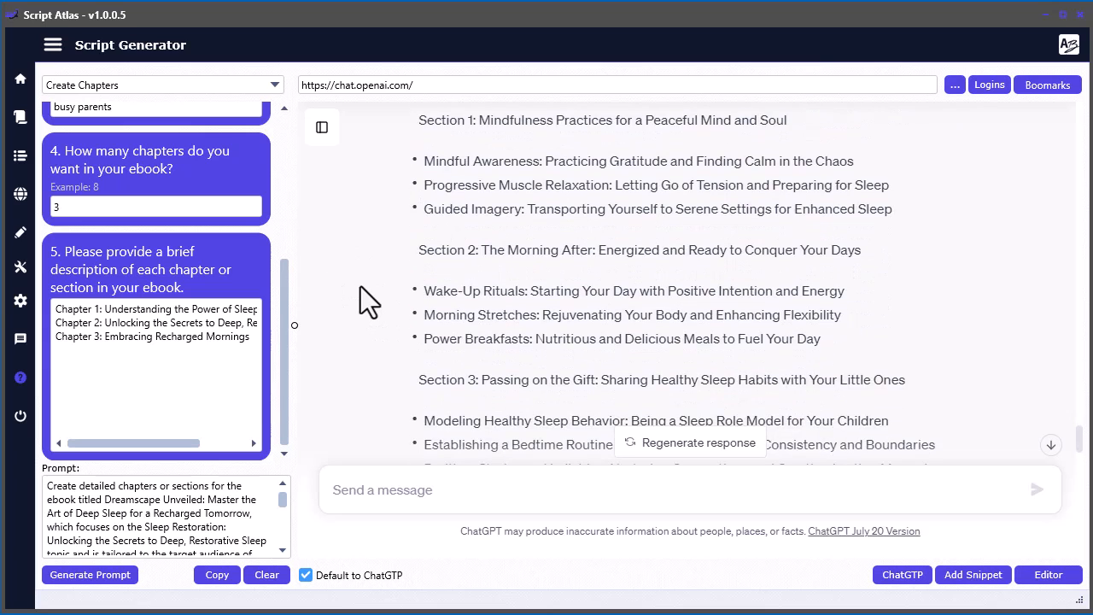
{"action": "scroll", "coordinate": [361, 286], "scroll_direction": "down", "scroll_amount": 3}
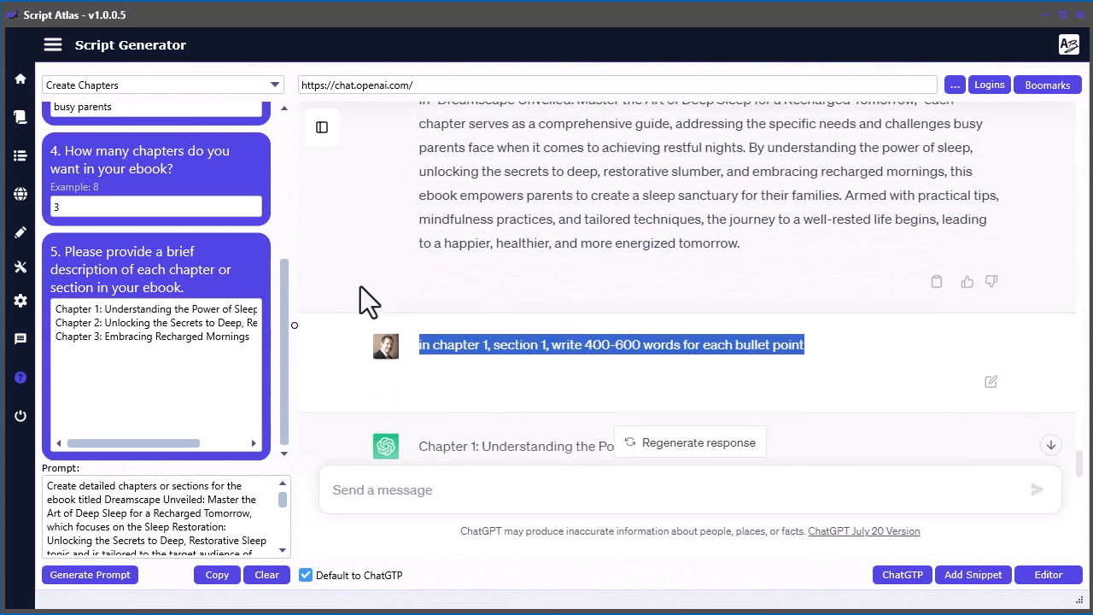
- Reuse the earlier request to send ChatGPT "in chapter 1, section 2, write 400-600 words for each bullet point"
{"action": "left_click", "coordinate": [833, 229]}
{"action": "left_click_drag", "start_coordinate": [818, 204], "coordinate": [456, 216]}
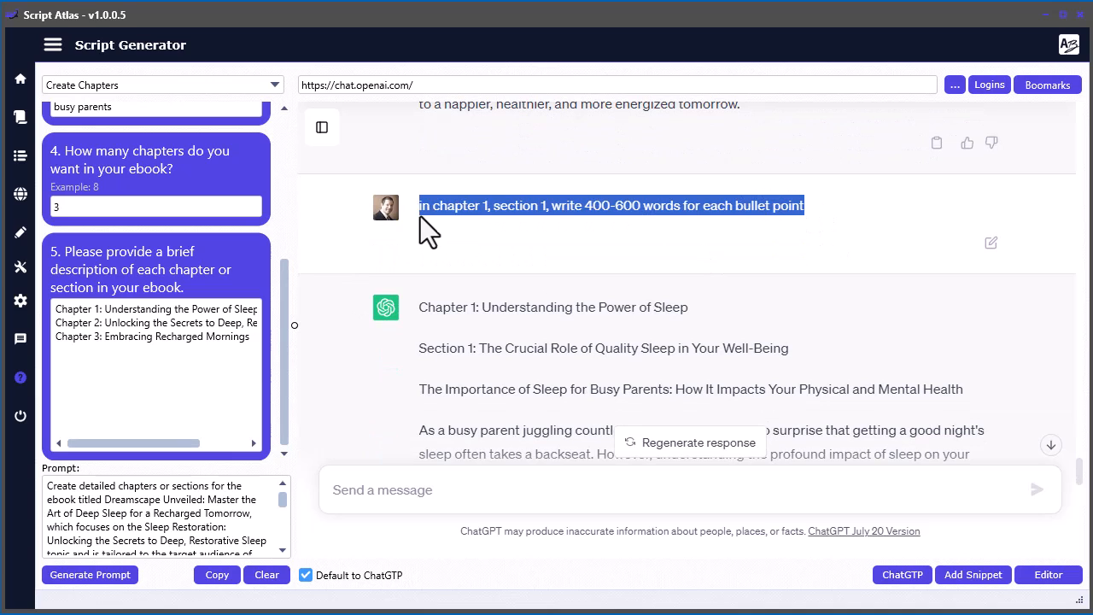
{"action": "left_click", "coordinate": [406, 488]}
{"action": "key", "text": "ctrl+v"}
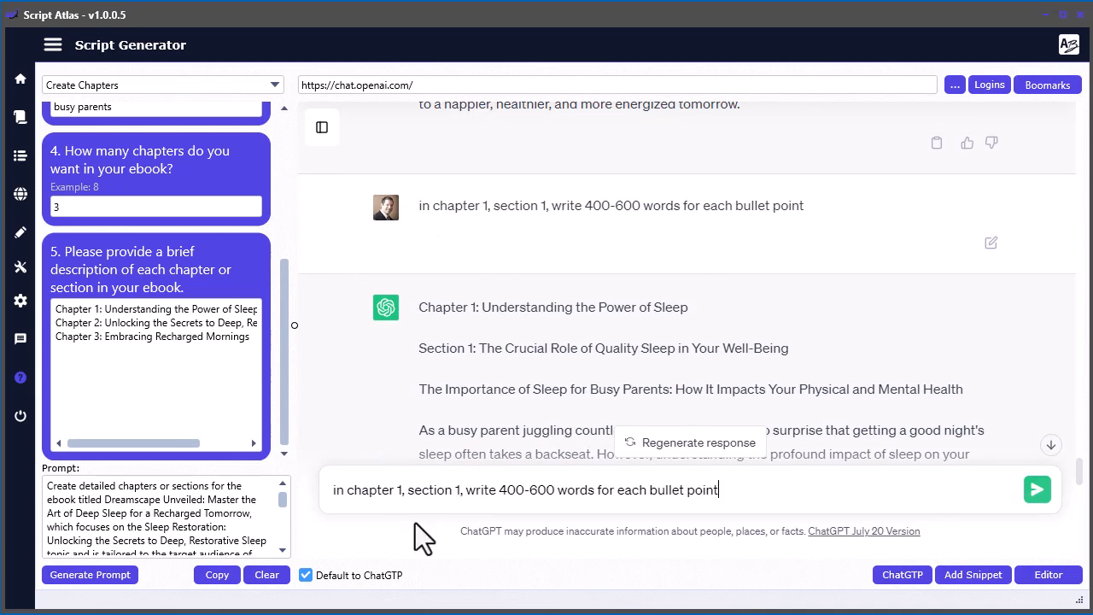
{"action": "key", "text": "BackSpace"}
{"action": "type", "text": "2"}
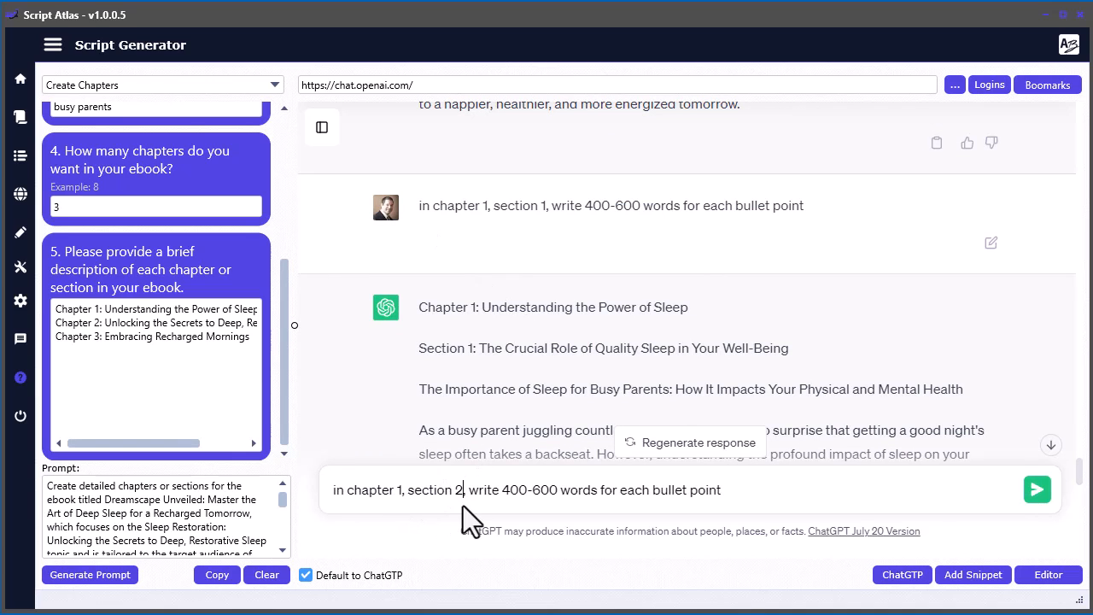
{"action": "left_click", "coordinate": [1036, 489]}
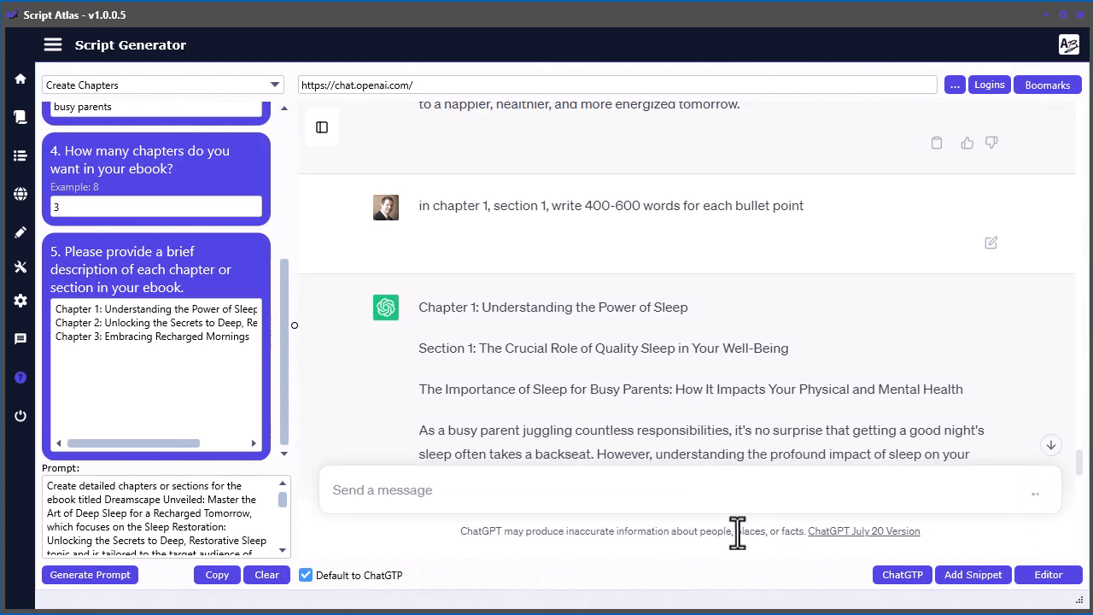
- Read the opening of the Chapter 1, Section 2 text that ChatGPT writes
{"action": "scroll", "coordinate": [772, 391], "scroll_direction": "down", "scroll_amount": 5}
{"action": "scroll", "coordinate": [774, 394], "scroll_direction": "down", "scroll_amount": 15}
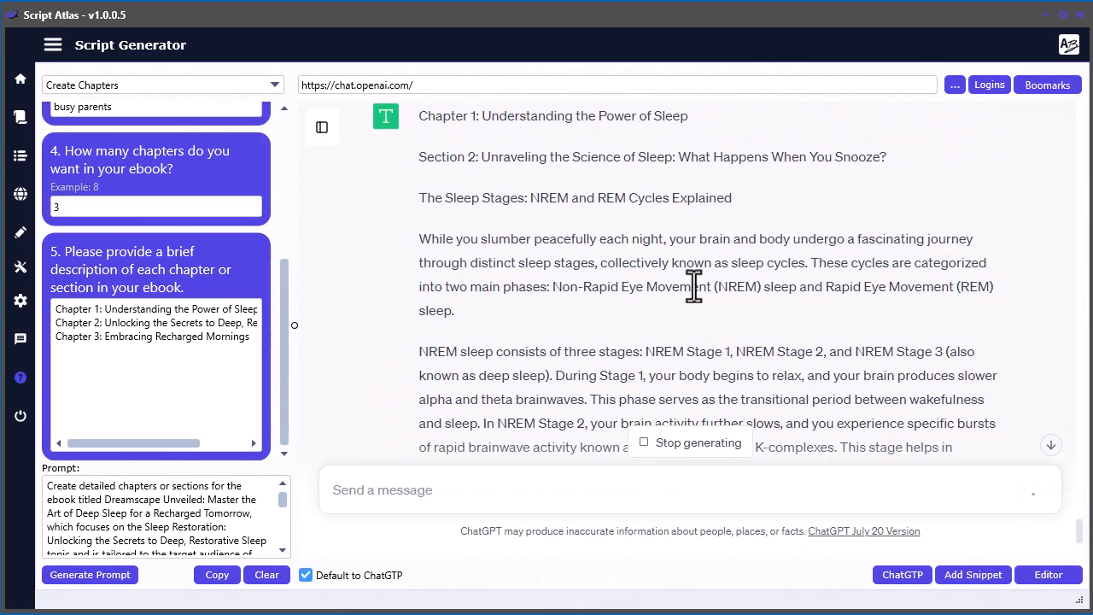
{"action": "scroll", "coordinate": [658, 273], "scroll_direction": "up", "scroll_amount": 1}
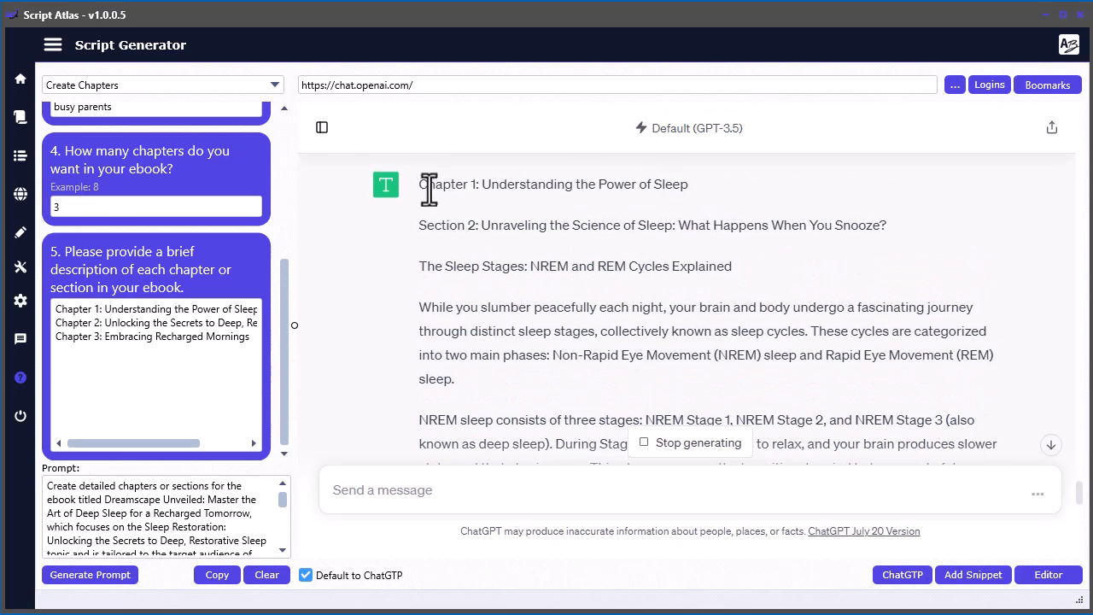
{"action": "scroll", "coordinate": [597, 359], "scroll_direction": "up", "scroll_amount": 3}
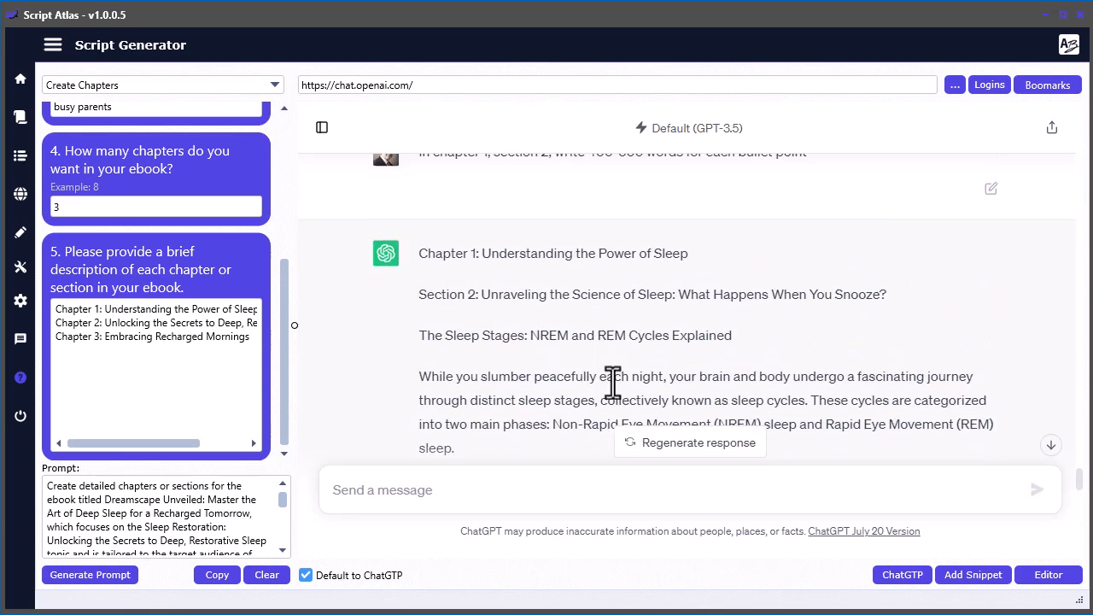
{"action": "scroll", "coordinate": [606, 335], "scroll_direction": "down", "scroll_amount": 2}
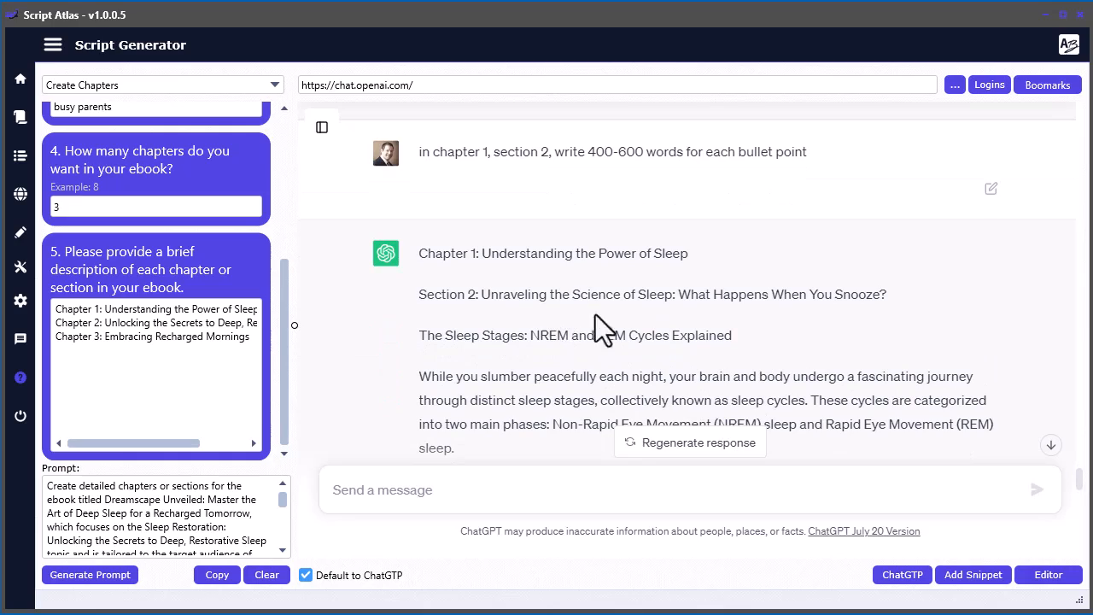
- Copy the complete Chapter 1, Section 2 response into the Script Editor after the Section 1 text, then return to ChatGPT
{"action": "scroll", "coordinate": [534, 378], "scroll_direction": "down", "scroll_amount": 10}
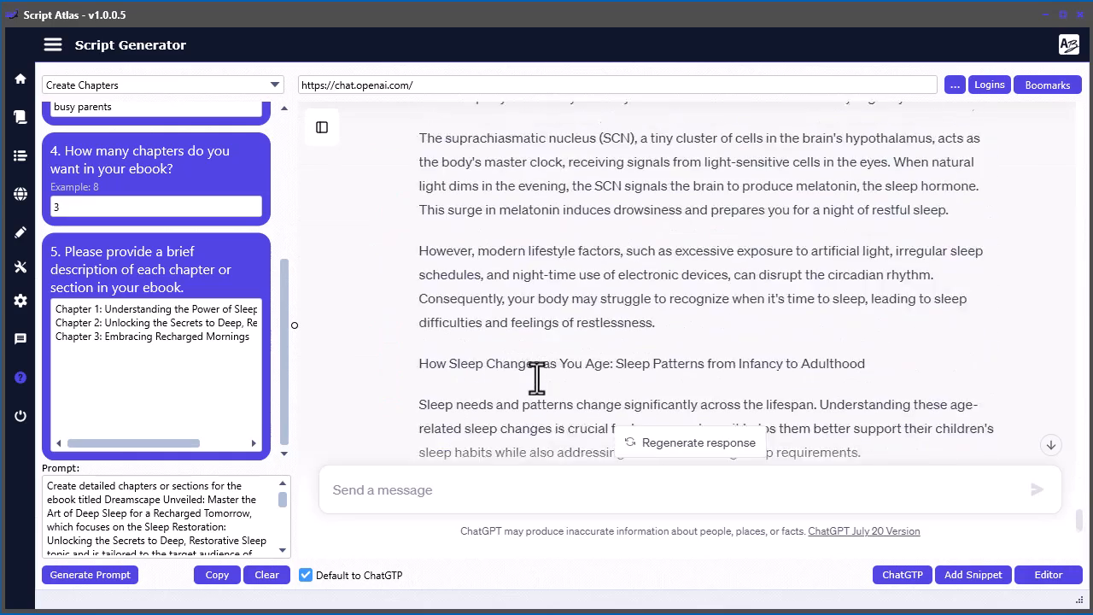
{"action": "scroll", "coordinate": [538, 384], "scroll_direction": "down", "scroll_amount": 2}
{"action": "left_click", "coordinate": [933, 363]}
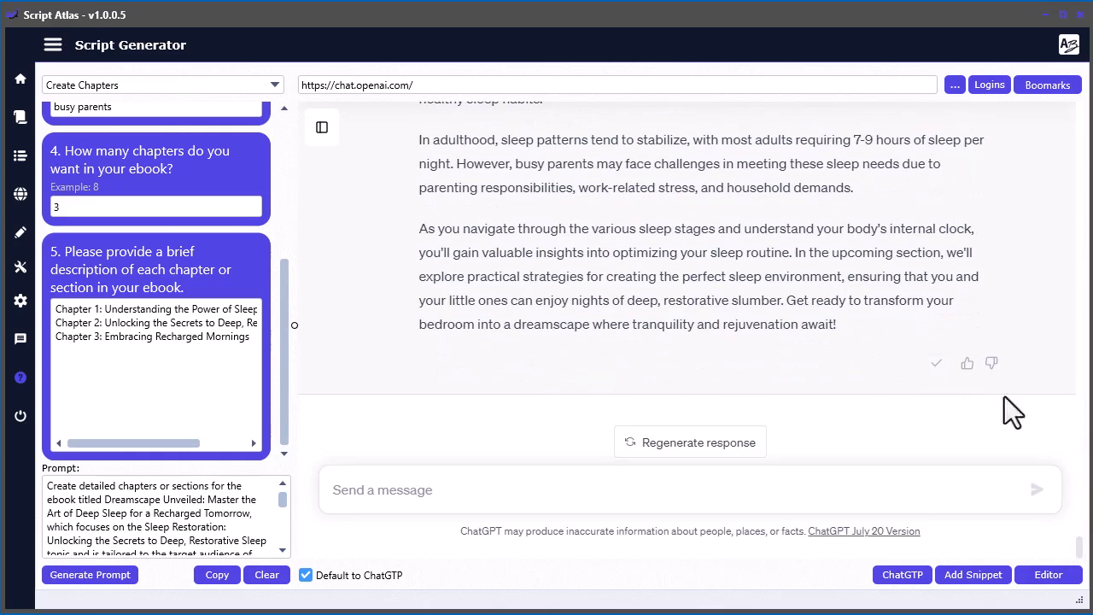
{"action": "key", "text": "alt+Tab"}
{"action": "left_click", "coordinate": [606, 439]}
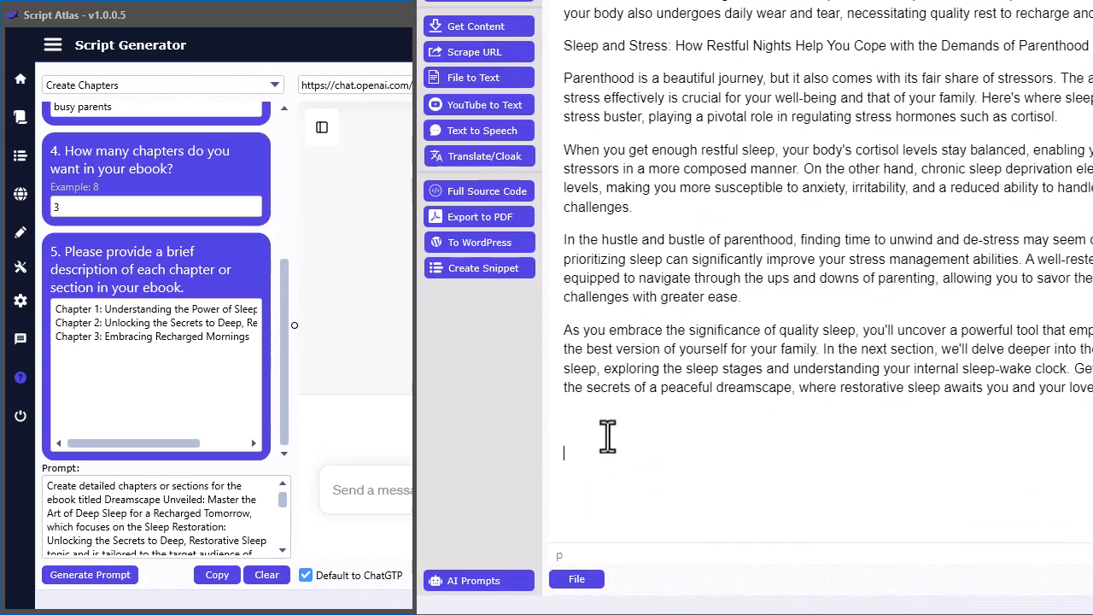
{"action": "key", "text": "ctrl+v"}
{"action": "scroll", "coordinate": [758, 400], "scroll_direction": "up", "scroll_amount": 10}
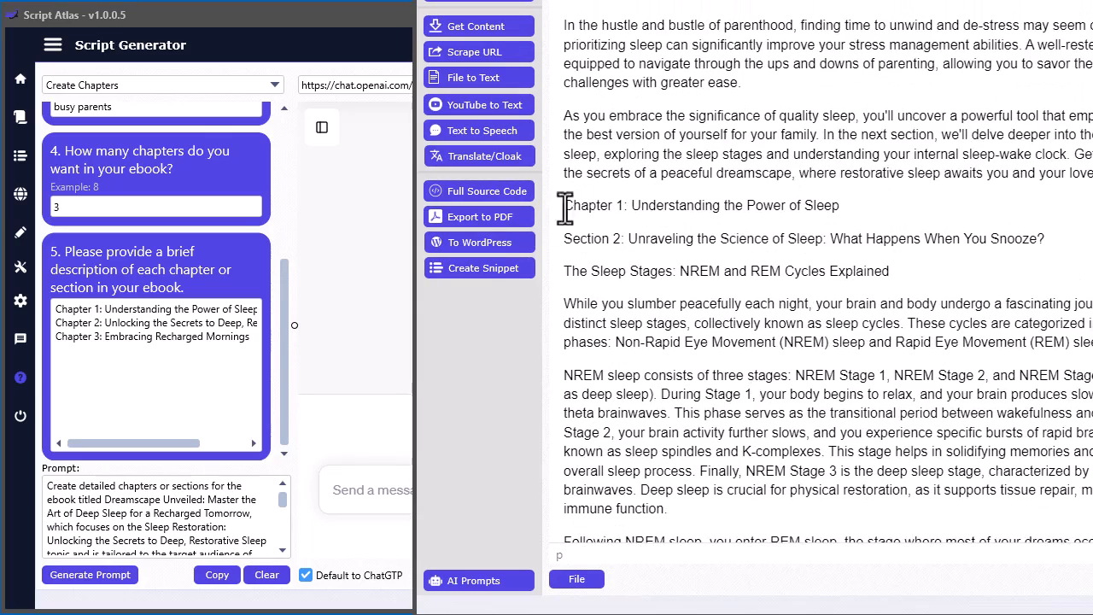
{"action": "left_click", "coordinate": [564, 206]}
{"action": "key", "text": "alt+Tab"}
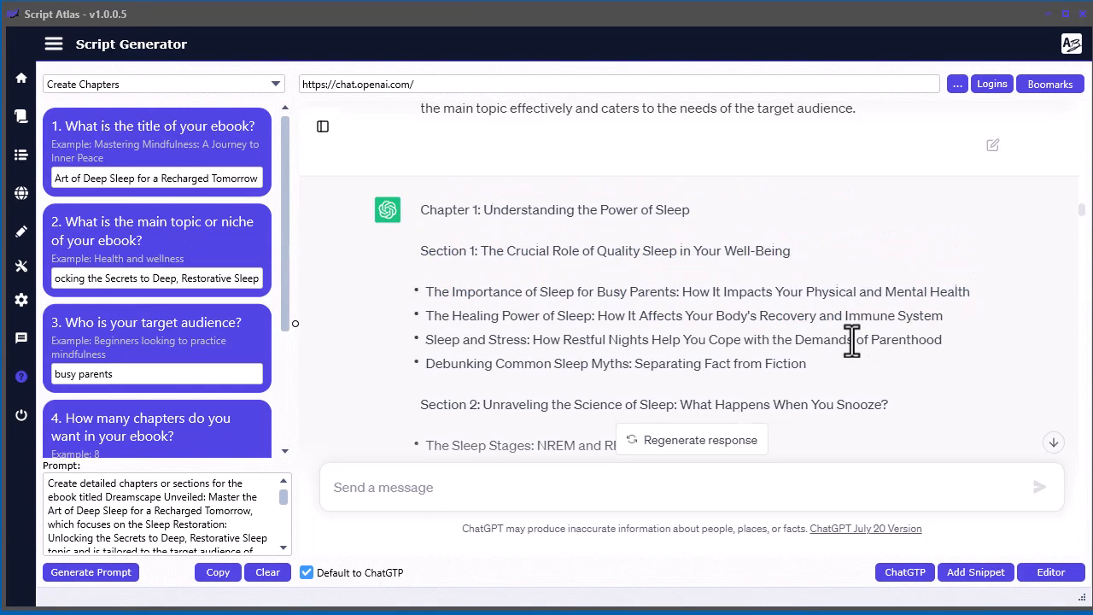
- Compare the table of contents with ChatGPT's chapter outline and delete the surplus section line under Chapter 1 in the Script Editor
{"action": "scroll", "coordinate": [851, 340], "scroll_direction": "down", "scroll_amount": 1}
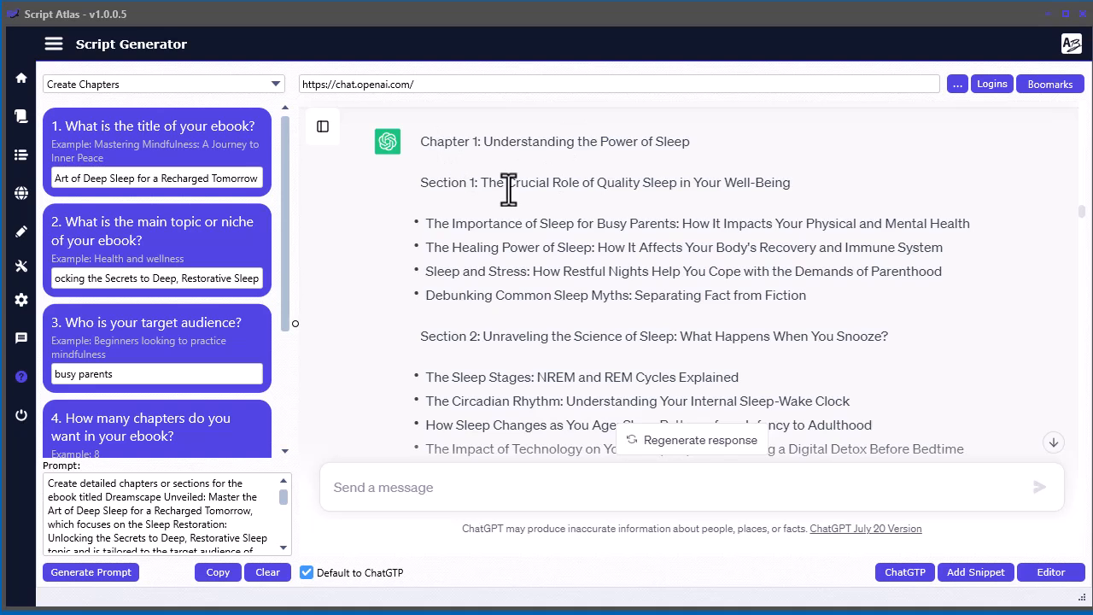
{"action": "scroll", "coordinate": [509, 190], "scroll_direction": "down", "scroll_amount": 1}
{"action": "scroll", "coordinate": [473, 276], "scroll_direction": "down", "scroll_amount": 2}
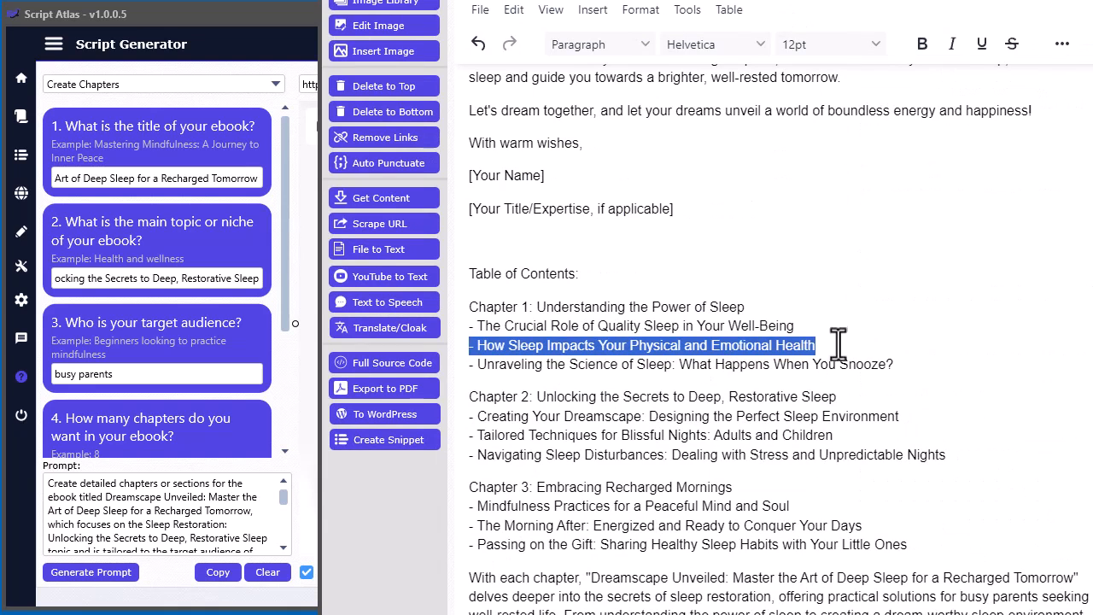
{"action": "left_click", "coordinate": [821, 345]}
{"action": "left_click_drag", "start_coordinate": [826, 345], "coordinate": [460, 350]}
{"action": "key", "text": "BackSpace"}
{"action": "key", "text": "BackSpace"}
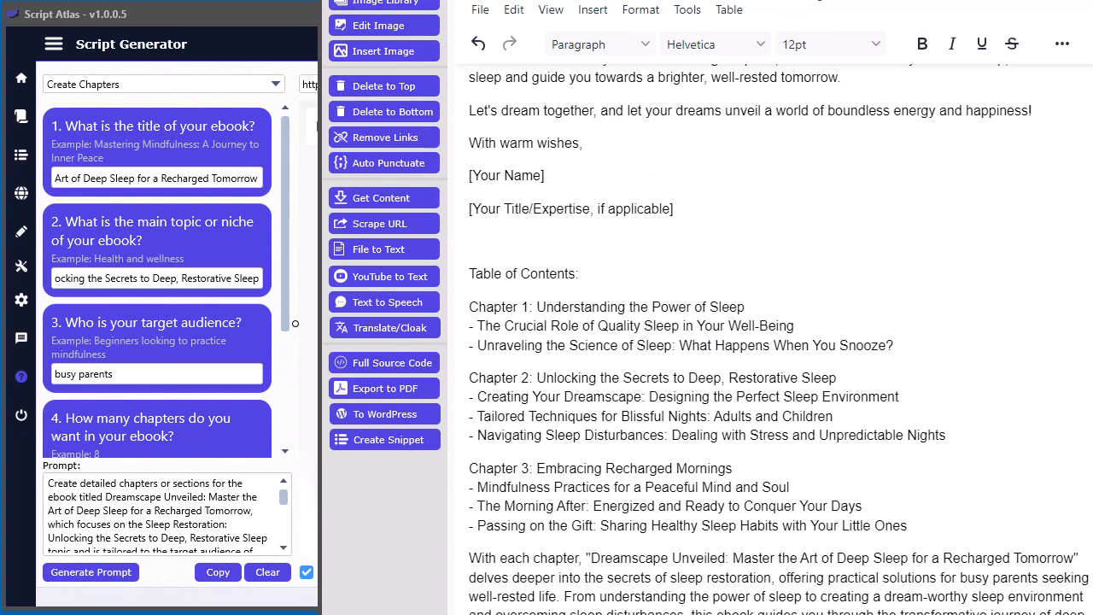
- Check the ebook's opening pages in the Script Editor and review ChatGPT's Chapter 3, Section 3 response through its closing paragraphs
{"action": "left_click_drag", "start_coordinate": [820, 2], "coordinate": [671, 1]}
{"action": "left_click_drag", "start_coordinate": [980, 58], "coordinate": [946, 0]}
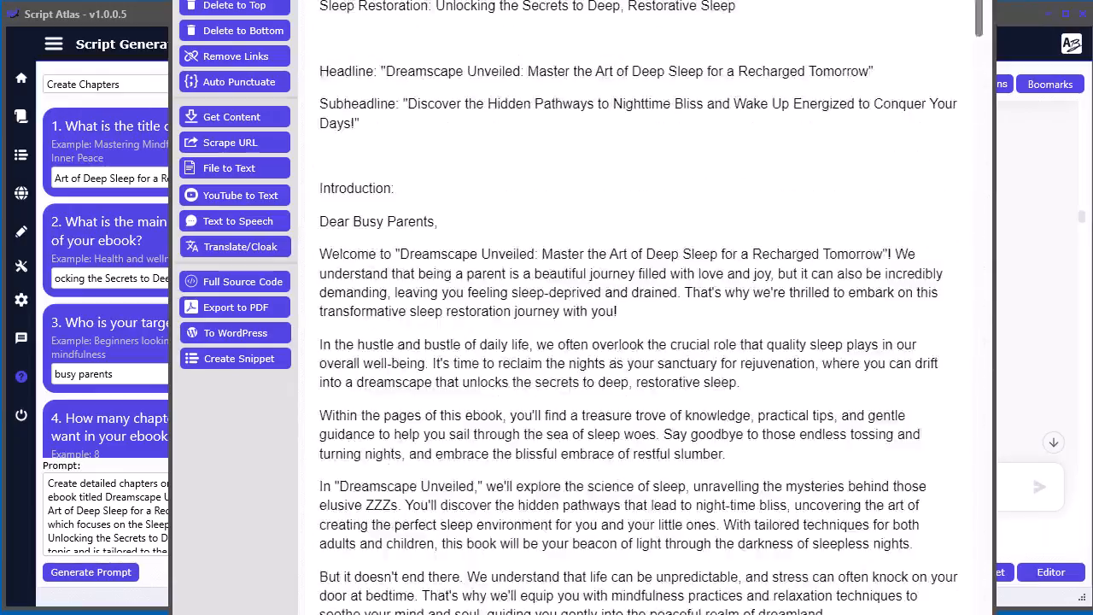
{"action": "left_click", "coordinate": [980, 0]}
{"action": "scroll", "coordinate": [684, 263], "scroll_direction": "down", "scroll_amount": 15}
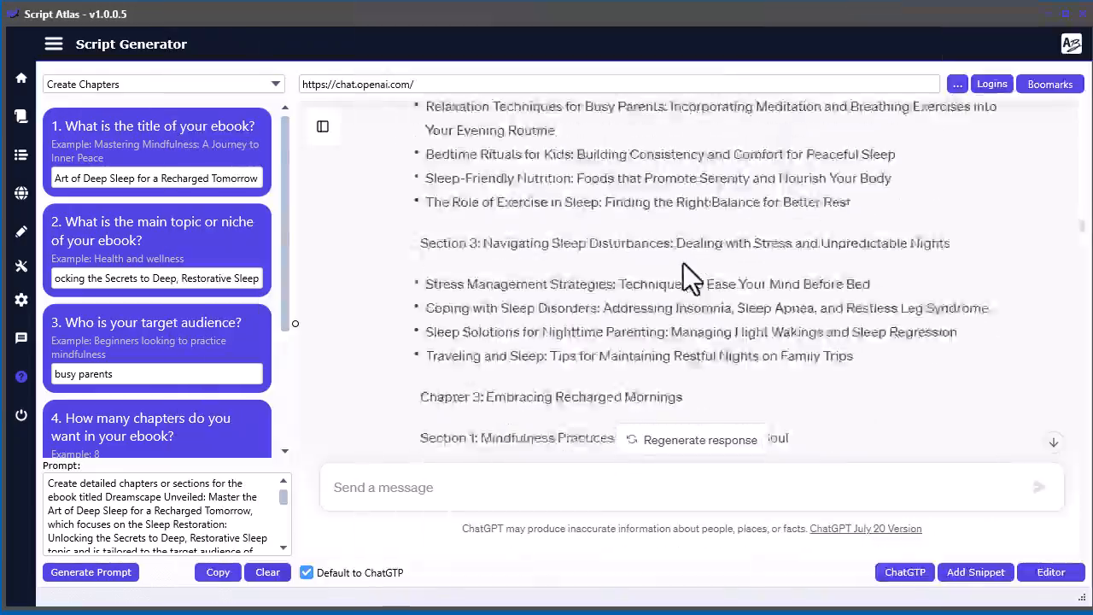
{"action": "left_click_drag", "start_coordinate": [1084, 247], "coordinate": [1081, 550]}
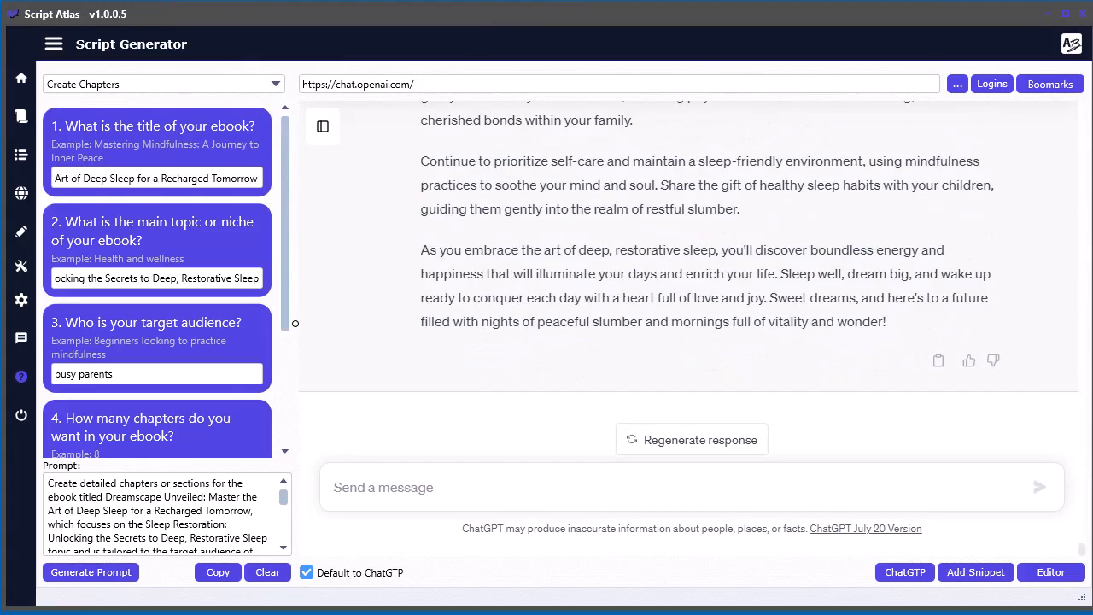
{"action": "scroll", "coordinate": [713, 299], "scroll_direction": "up", "scroll_amount": 12}
{"action": "scroll", "coordinate": [717, 329], "scroll_direction": "up", "scroll_amount": 10}
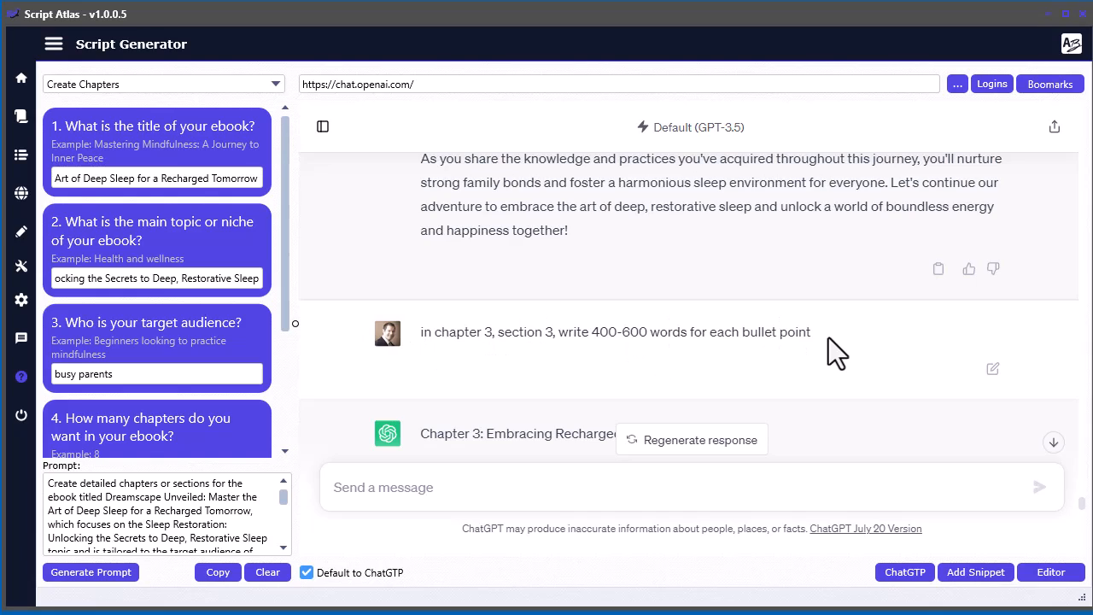
{"action": "scroll", "coordinate": [829, 338], "scroll_direction": "down", "scroll_amount": 20}
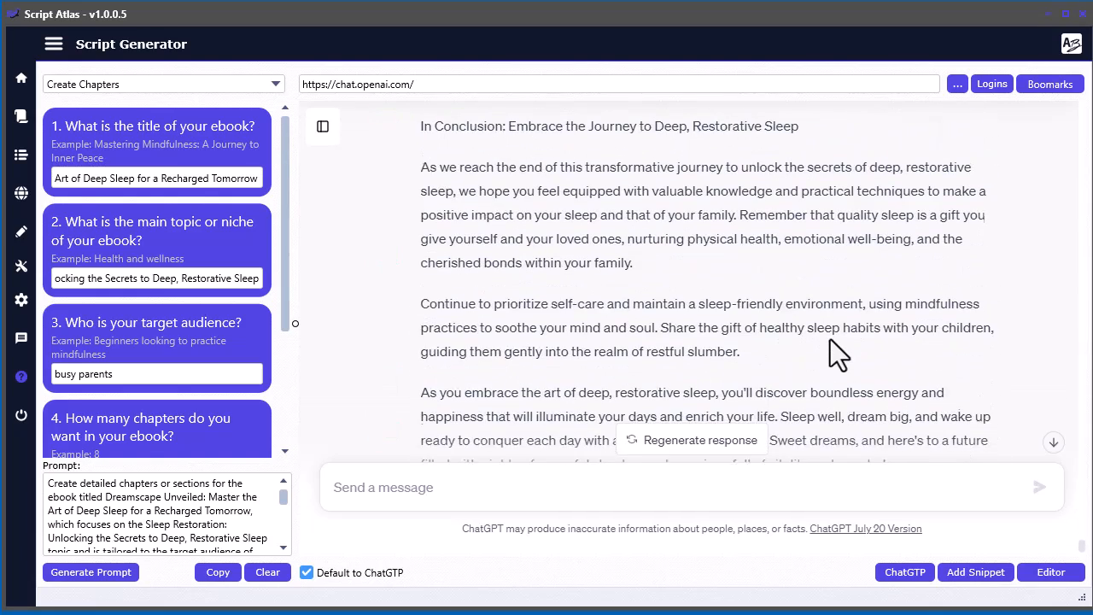
- Open the Ebook Conclusion script and send ChatGPT the request "write a short conclusion of 300 words"
{"action": "left_click", "coordinate": [22, 117]}
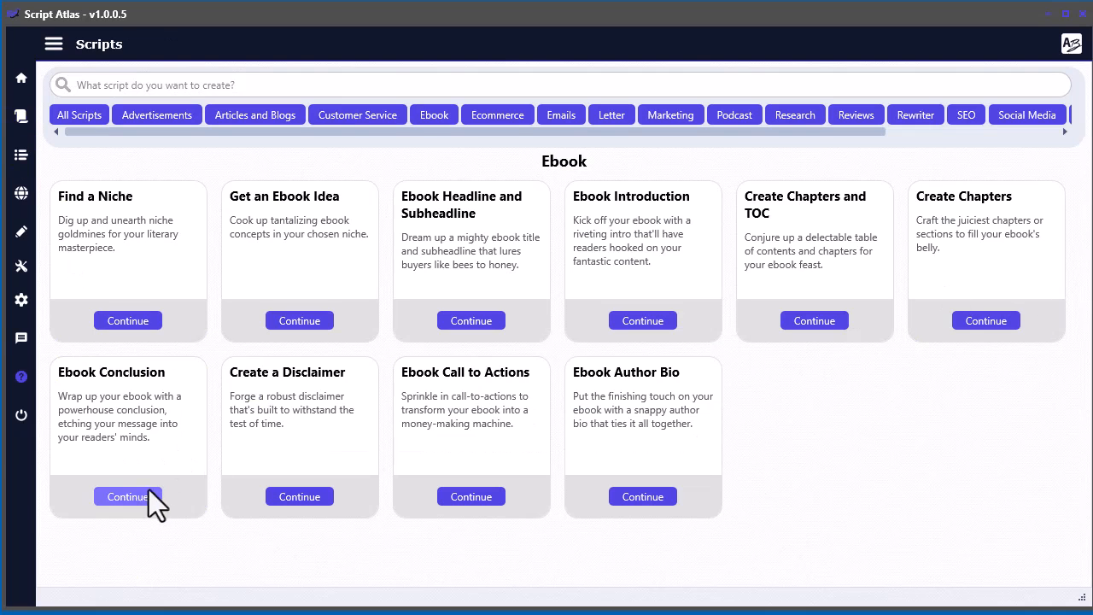
{"action": "left_click", "coordinate": [124, 497]}
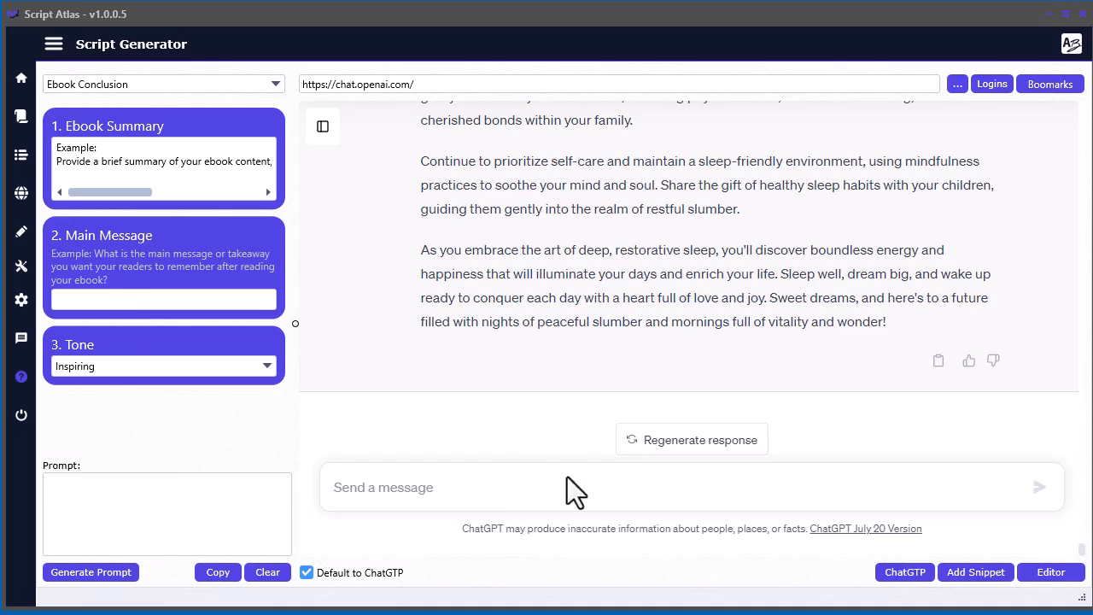
{"action": "left_click", "coordinate": [495, 487]}
{"action": "key", "text": "ctrl+v"}
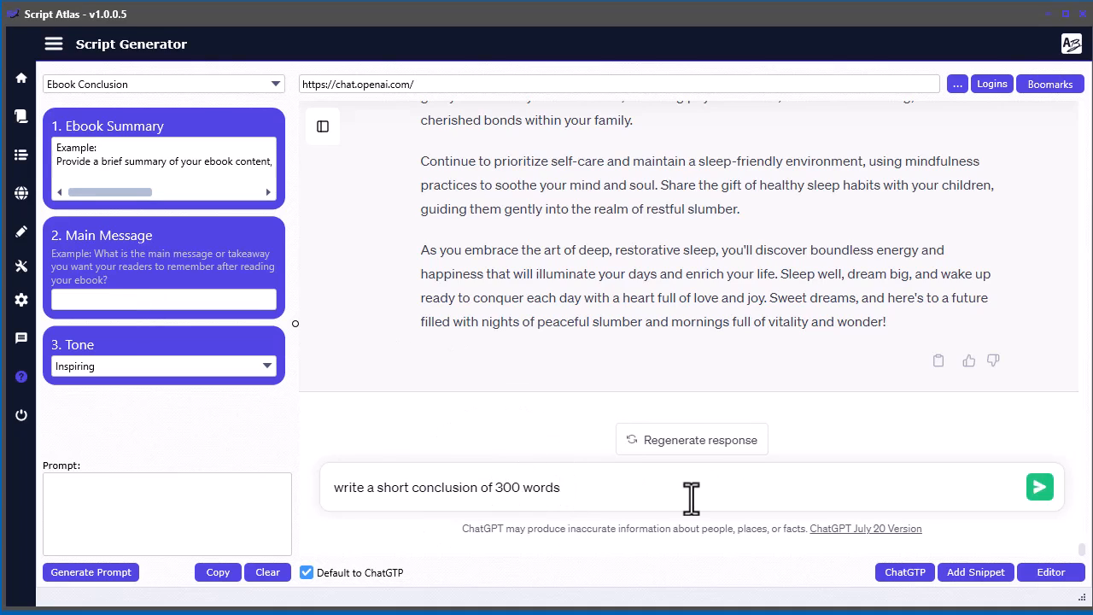
{"action": "left_click", "coordinate": [1038, 491]}
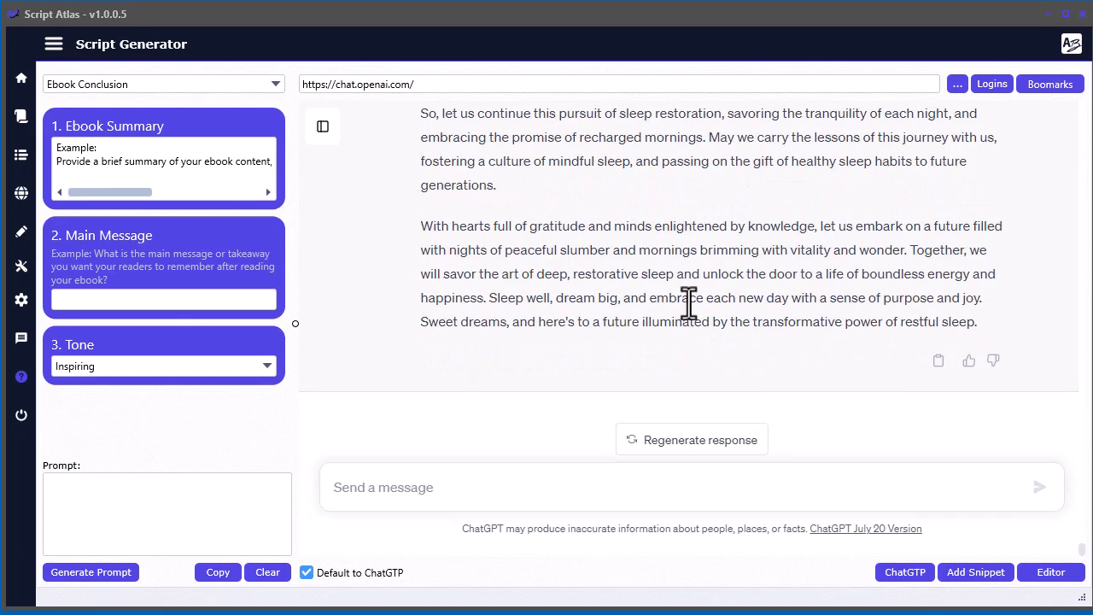
- Copy ChatGPT's complete conclusion text and paste it into the Script Editor after the last chapter's closing paragraph
{"action": "scroll", "coordinate": [688, 301], "scroll_direction": "up", "scroll_amount": 5}
{"action": "scroll", "coordinate": [688, 301], "scroll_direction": "up", "scroll_amount": 3}
{"action": "scroll", "coordinate": [688, 301], "scroll_direction": "down", "scroll_amount": 6}
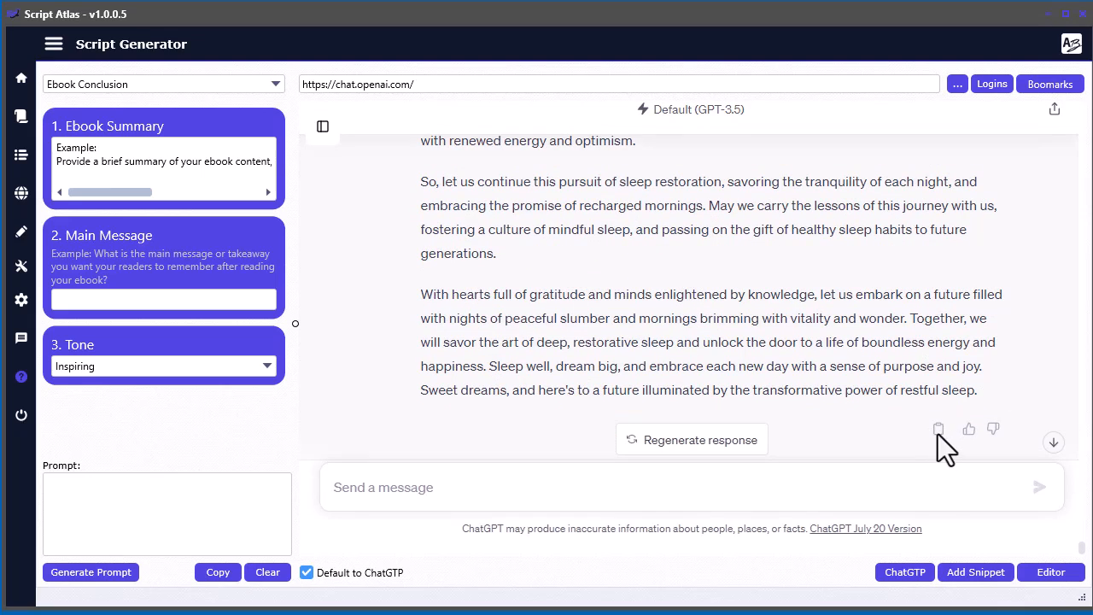
{"action": "scroll", "coordinate": [723, 325], "scroll_direction": "up", "scroll_amount": 8}
{"action": "scroll", "coordinate": [629, 318], "scroll_direction": "up", "scroll_amount": 3}
{"action": "left_click_drag", "start_coordinate": [420, 236], "coordinate": [1001, 337]}
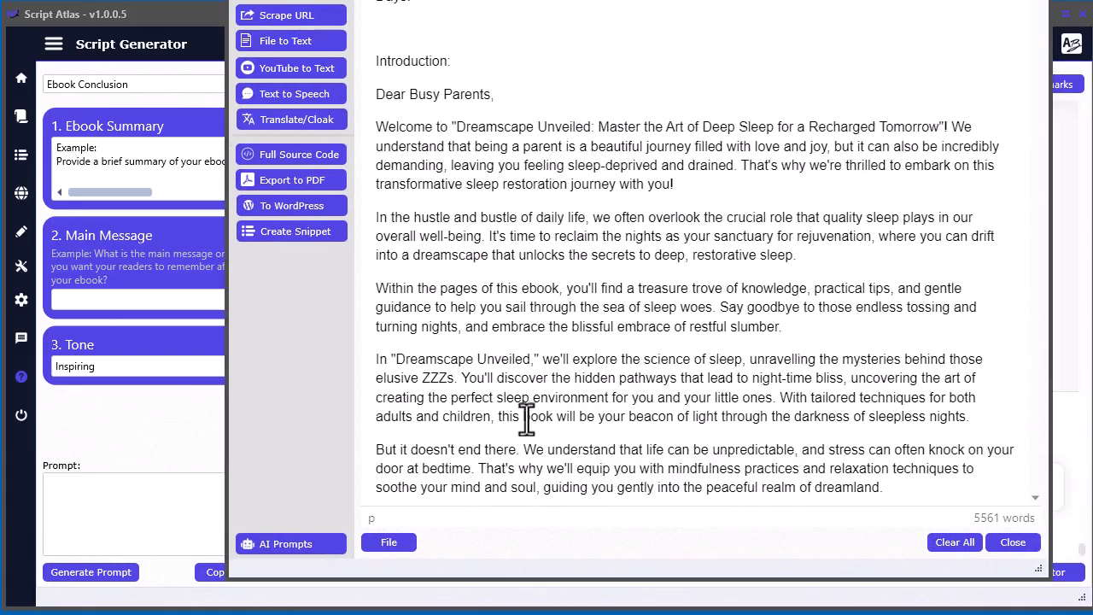
{"action": "scroll", "coordinate": [530, 419], "scroll_direction": "down", "scroll_amount": 20}
{"action": "scroll", "coordinate": [534, 419], "scroll_direction": "down", "scroll_amount": 15}
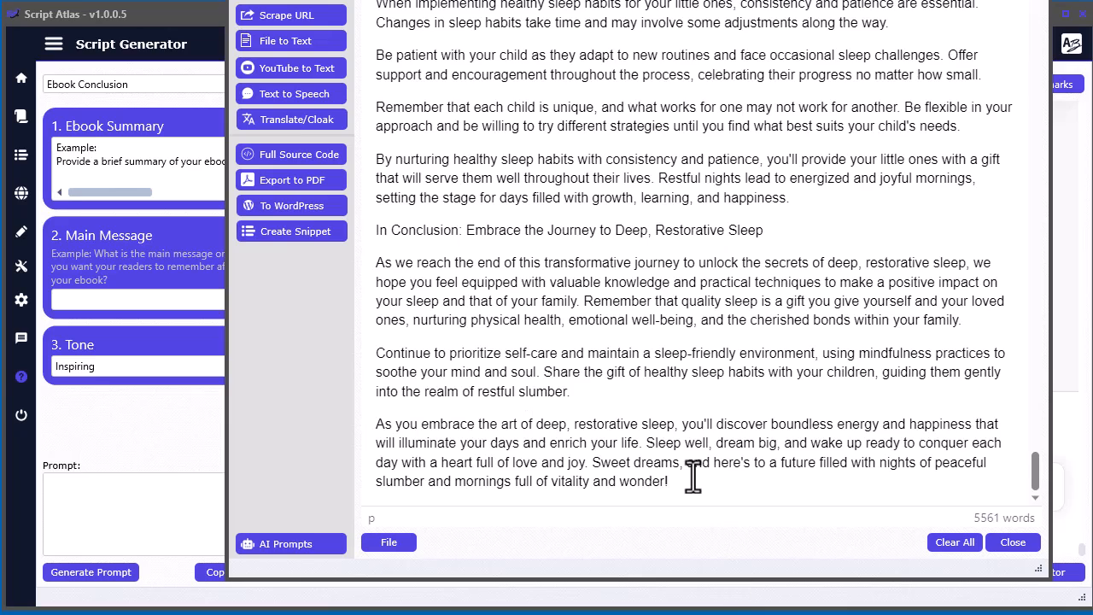
{"action": "scroll", "coordinate": [693, 478], "scroll_direction": "up", "scroll_amount": 10}
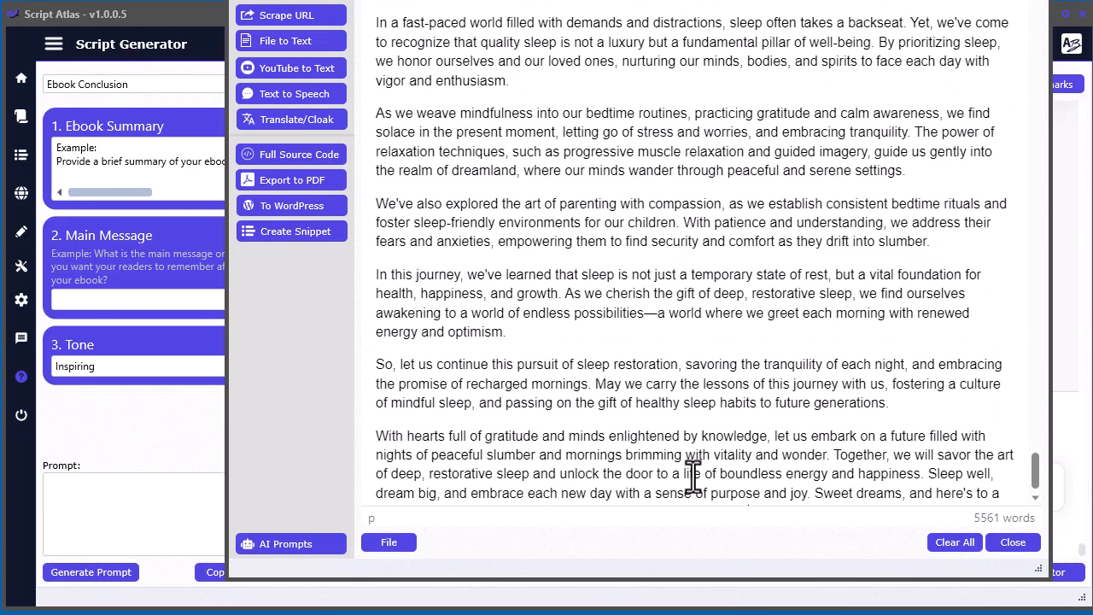
- Bold the heading "Conclusion: Embracing the Art of Deep, Restorative Sleep" in the Script Editor and move the editor window aside
{"action": "scroll", "coordinate": [571, 361], "scroll_direction": "up", "scroll_amount": 5}
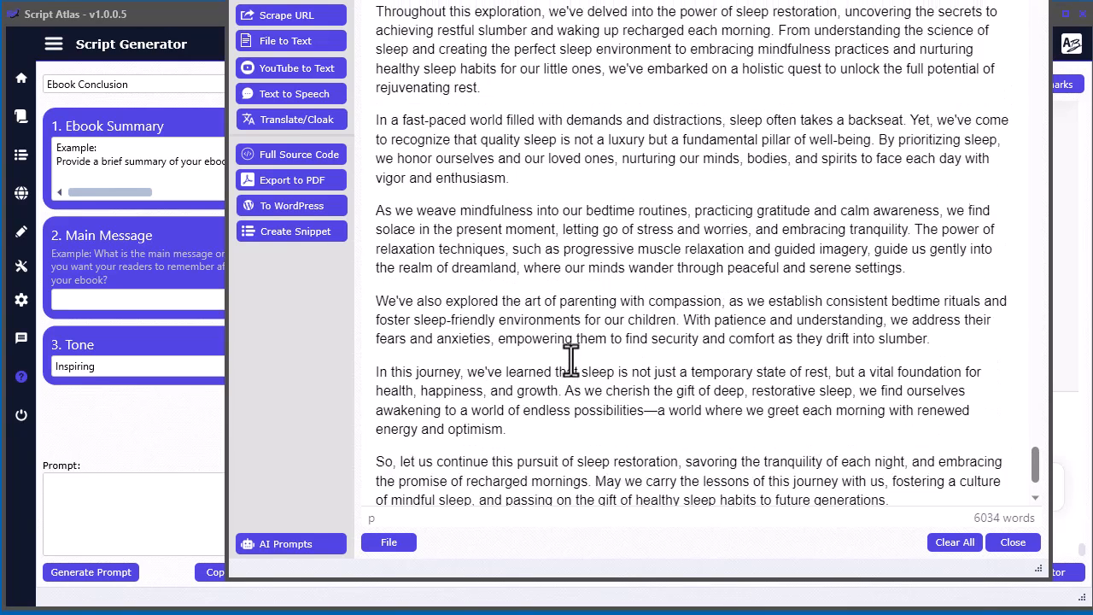
{"action": "left_click_drag", "start_coordinate": [728, 182], "coordinate": [378, 181]}
{"action": "key", "text": "ctrl+b"}
{"action": "left_click", "coordinate": [624, 232]}
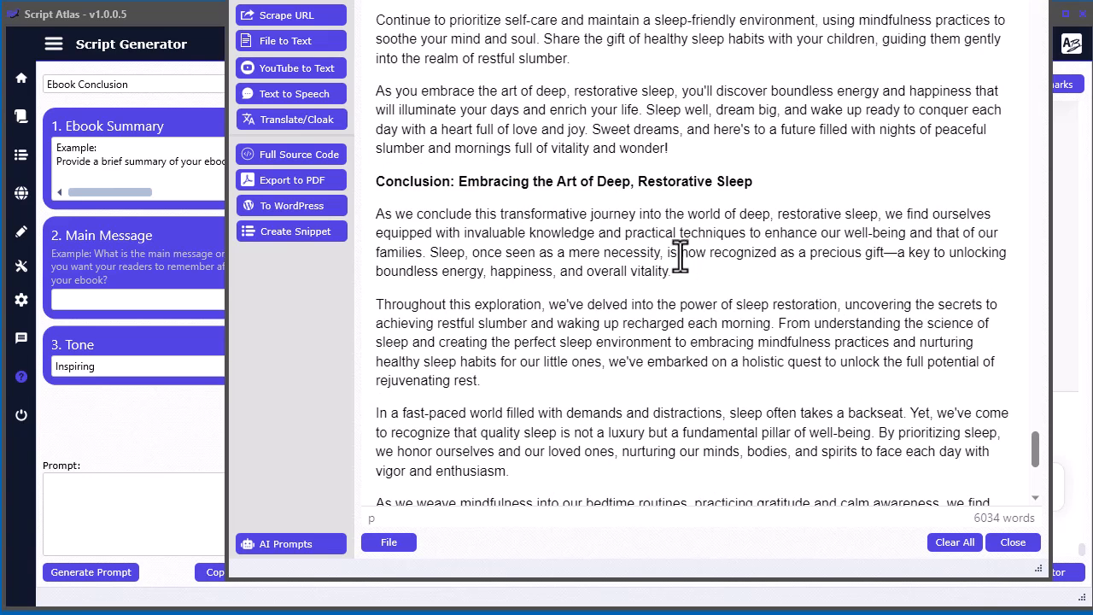
{"action": "left_click_drag", "start_coordinate": [637, 0], "coordinate": [1092, 35]}
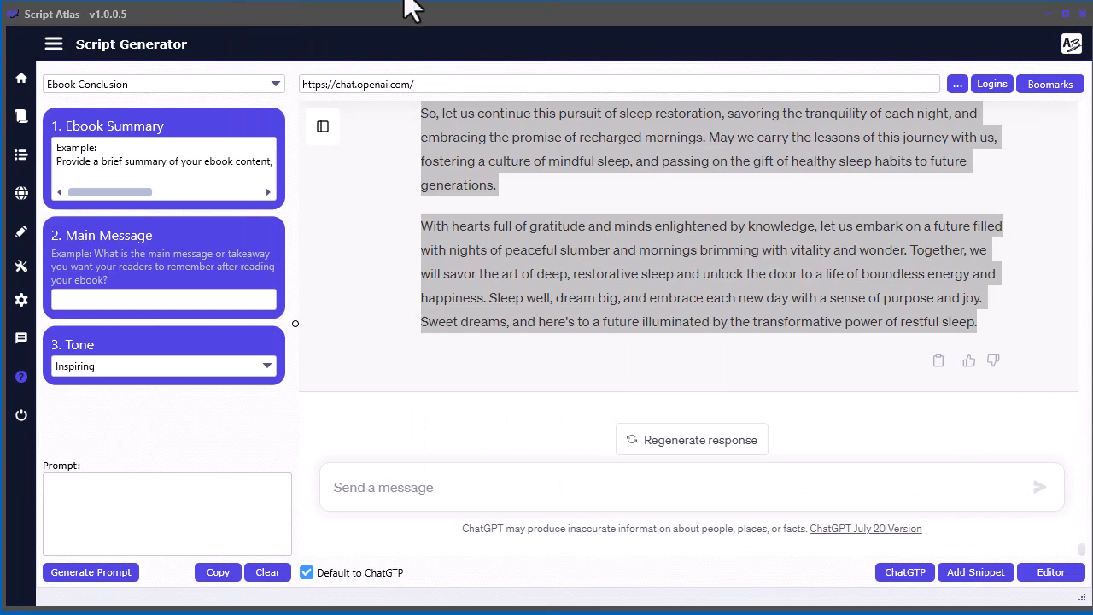
- Open the Create a Disclaimer script, fill in the ebook title with the headline copied from the Script Editor, and enter the author's full name
{"action": "left_click", "coordinate": [21, 115]}
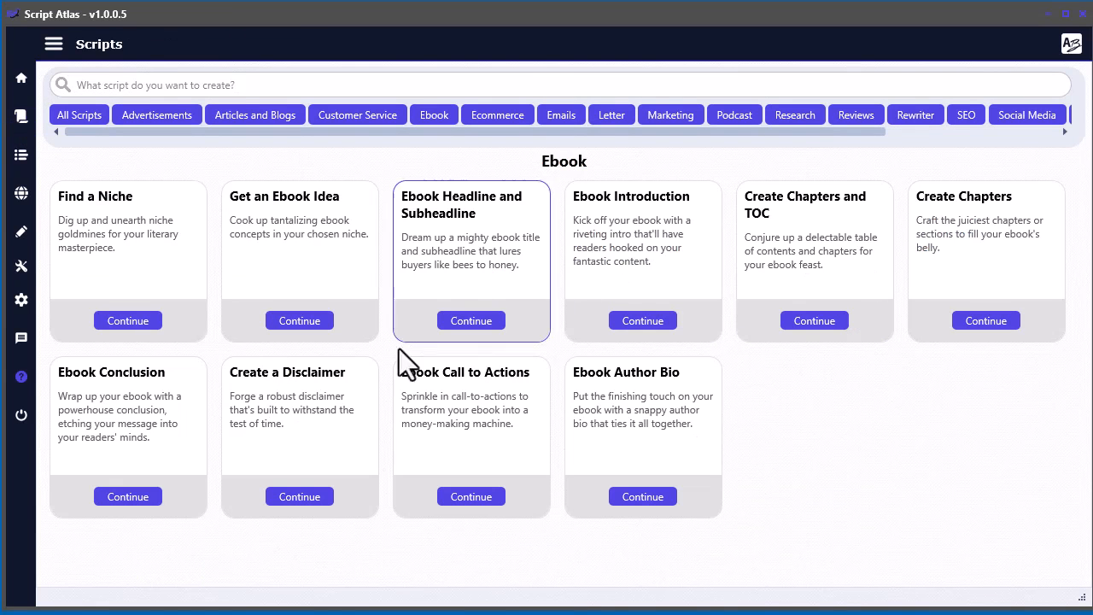
{"action": "left_click", "coordinate": [300, 499]}
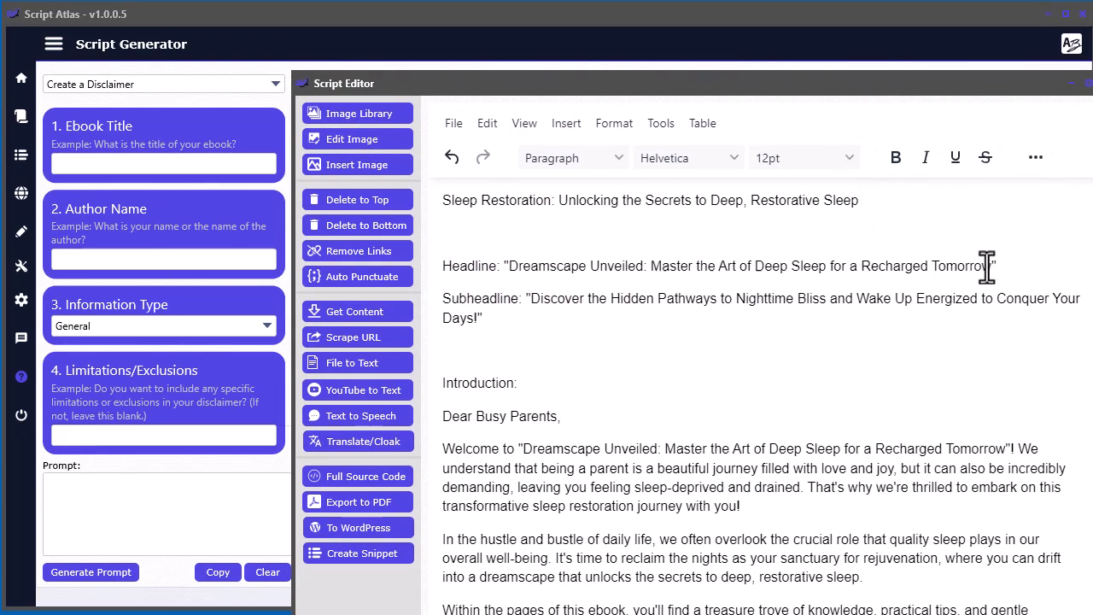
{"action": "left_click_drag", "start_coordinate": [991, 266], "coordinate": [510, 265]}
{"action": "key", "text": "ctrl+c"}
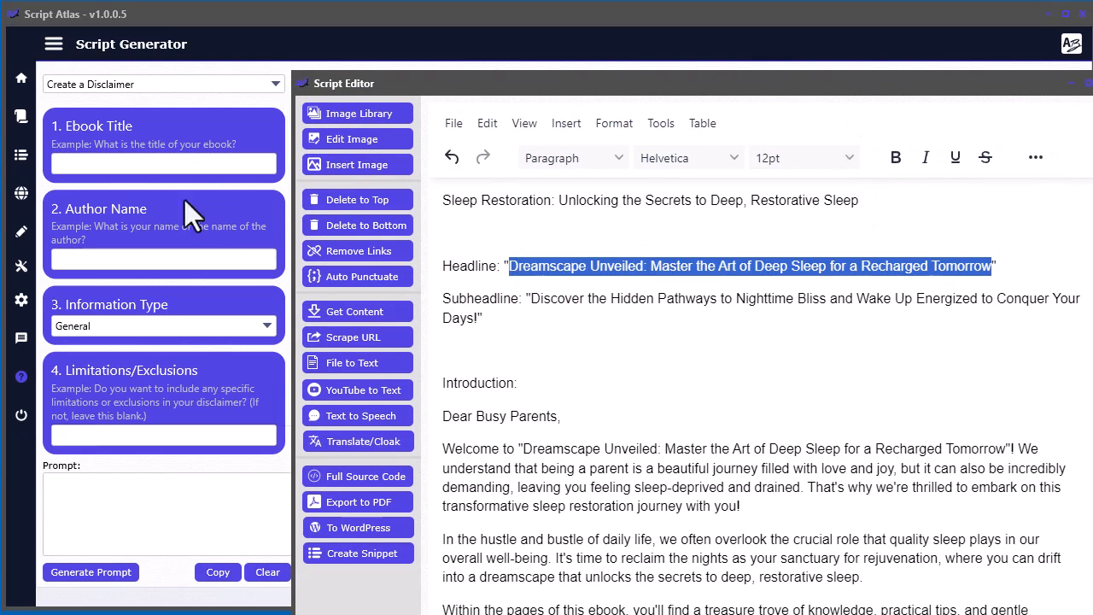
{"action": "left_click", "coordinate": [146, 164]}
{"action": "key", "text": "ctrl+v"}
{"action": "left_click", "coordinate": [136, 262]}
{"action": "type", "text": "Dave Guindo"}
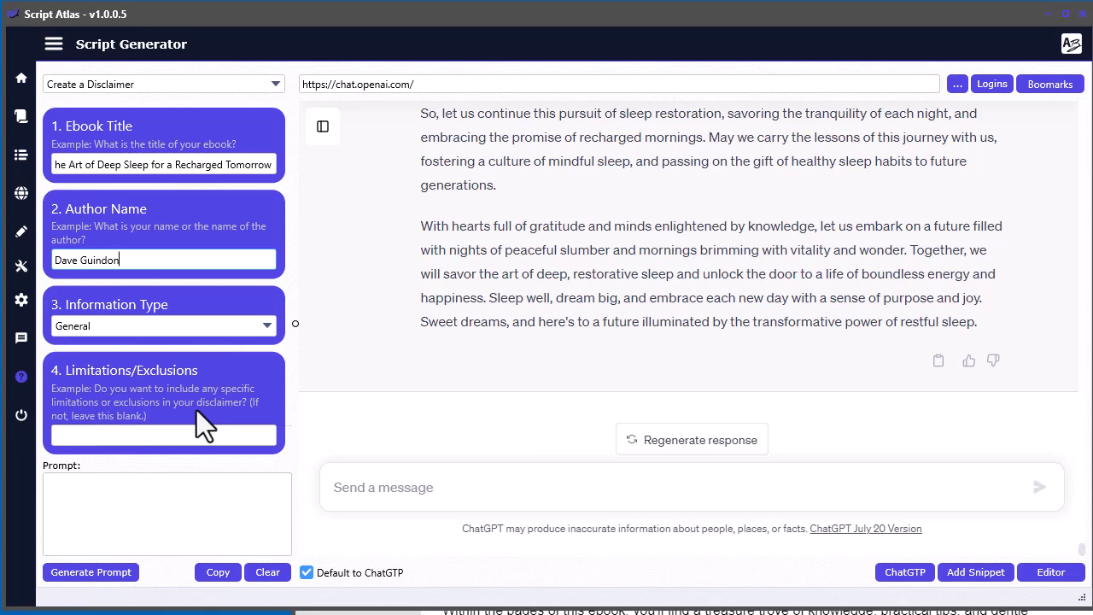
- Try to generate the disclaimer prompt with the limitations and exclusions left blank
{"action": "left_click", "coordinate": [120, 573]}
{"action": "left_click", "coordinate": [679, 350]}
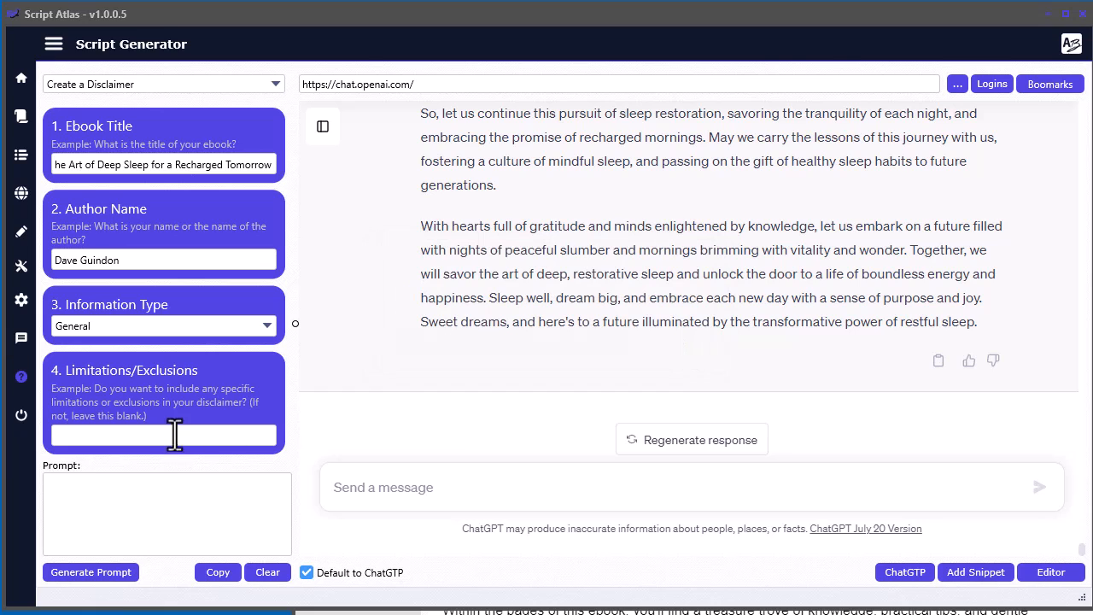
{"action": "left_click", "coordinate": [77, 574]}
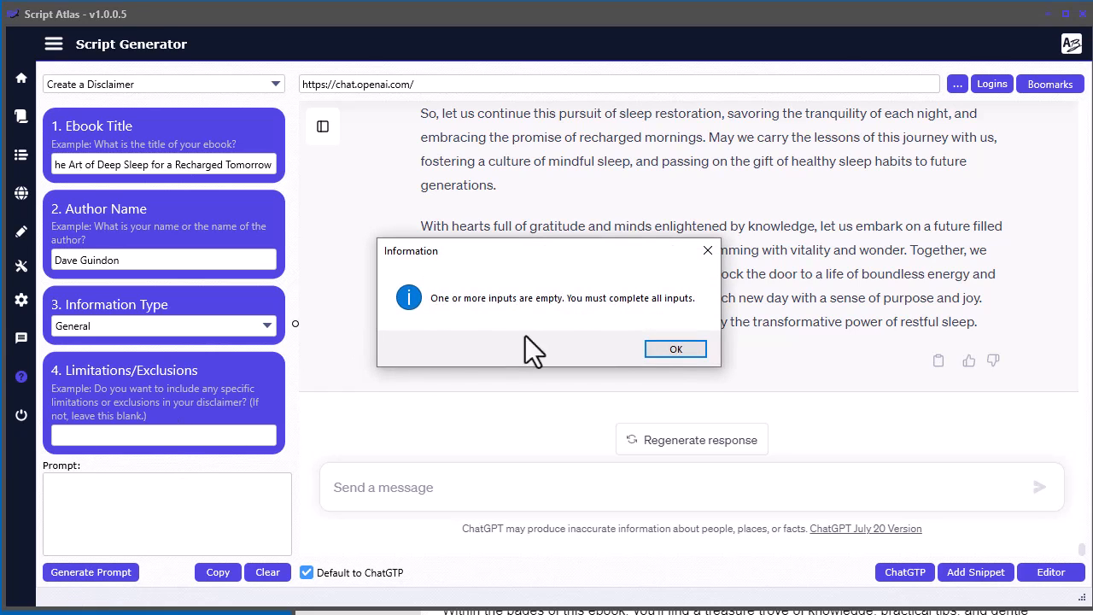
{"action": "left_click", "coordinate": [659, 350]}
- Enter "a" as the limitations placeholder, generate the disclaimer prompt and paste it into the ChatGPT message
{"action": "left_click", "coordinate": [134, 437]}
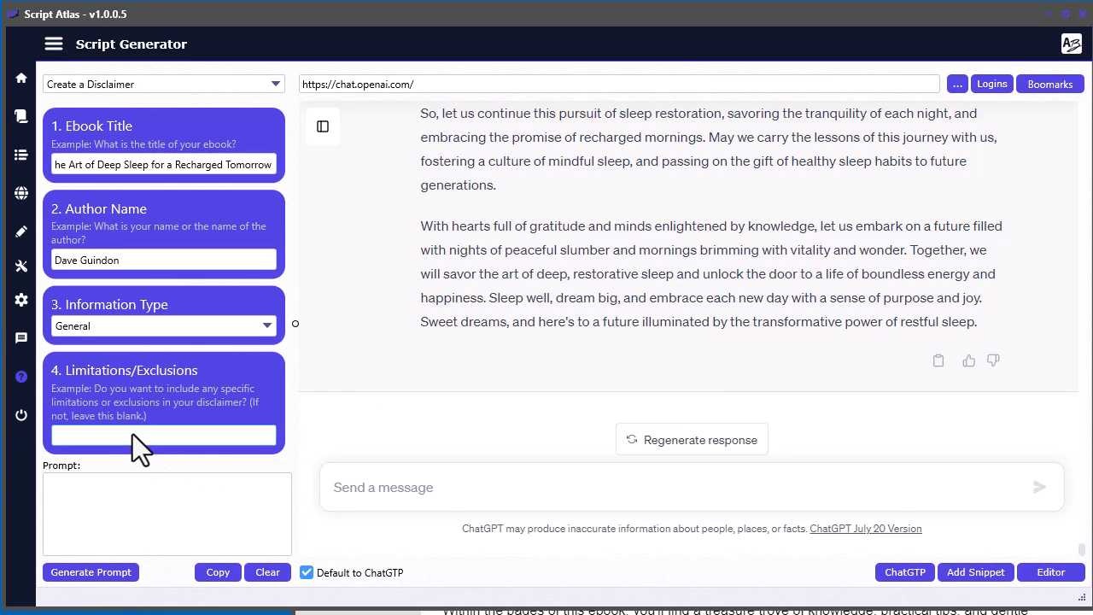
{"action": "type", "text": "a"}
{"action": "left_click", "coordinate": [103, 574]}
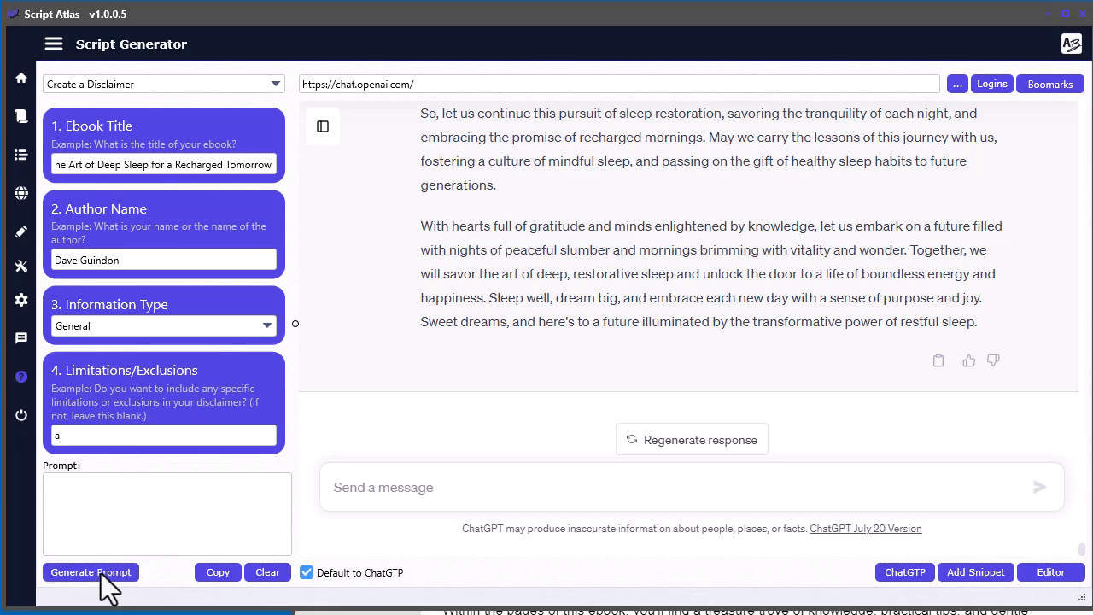
{"action": "left_click", "coordinate": [518, 489]}
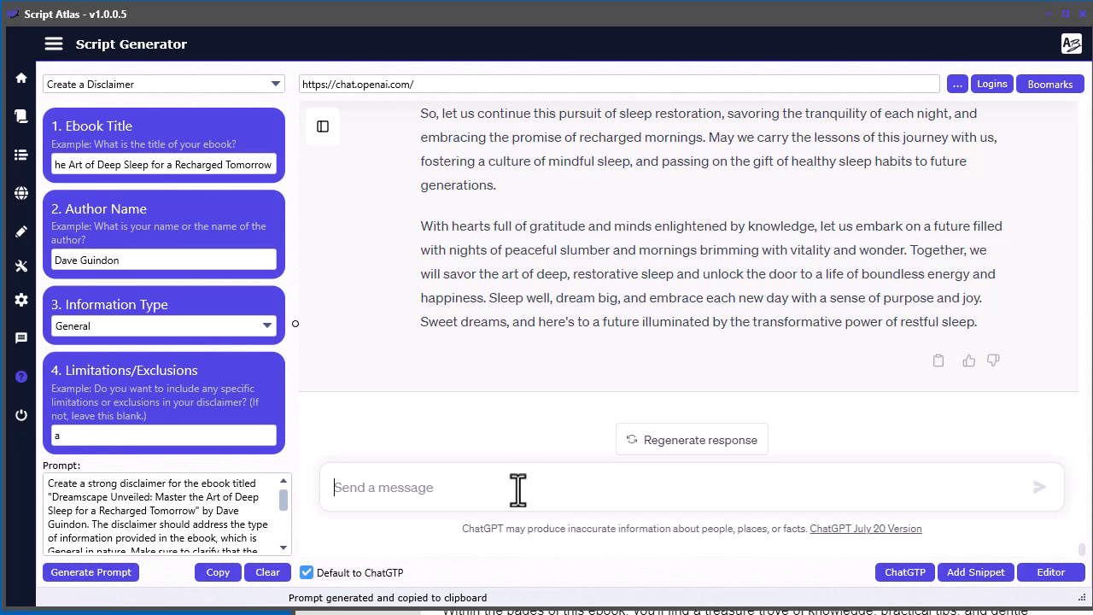
{"action": "key", "text": "ctrl+v"}
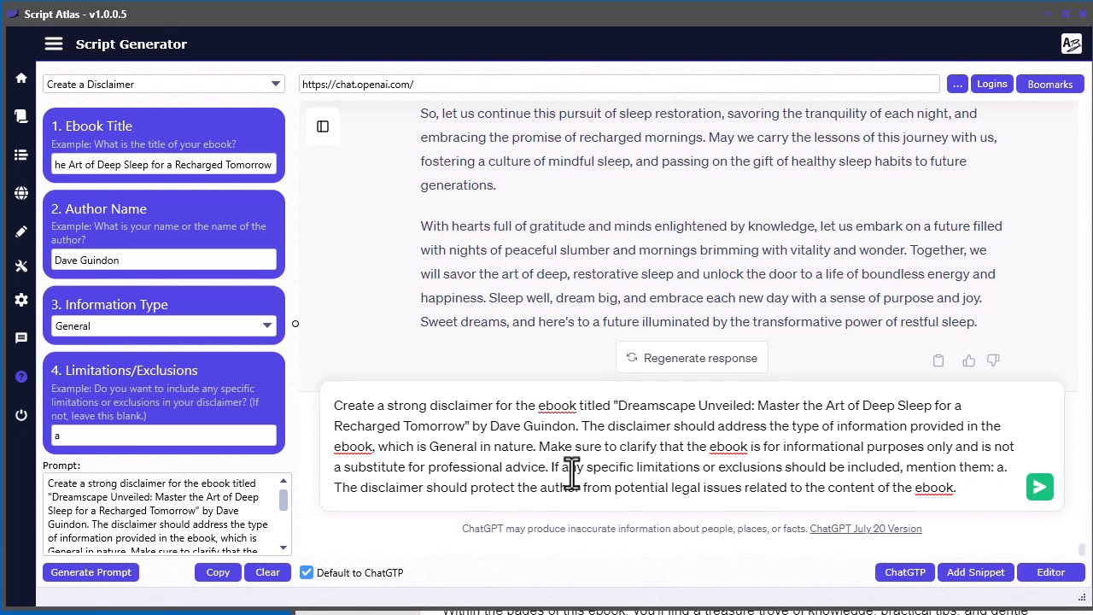
- Delete the sentence about specific limitations or exclusions from the disclaimer prompt and send it to ChatGPT
{"action": "left_click_drag", "start_coordinate": [551, 466], "coordinate": [1006, 465]}
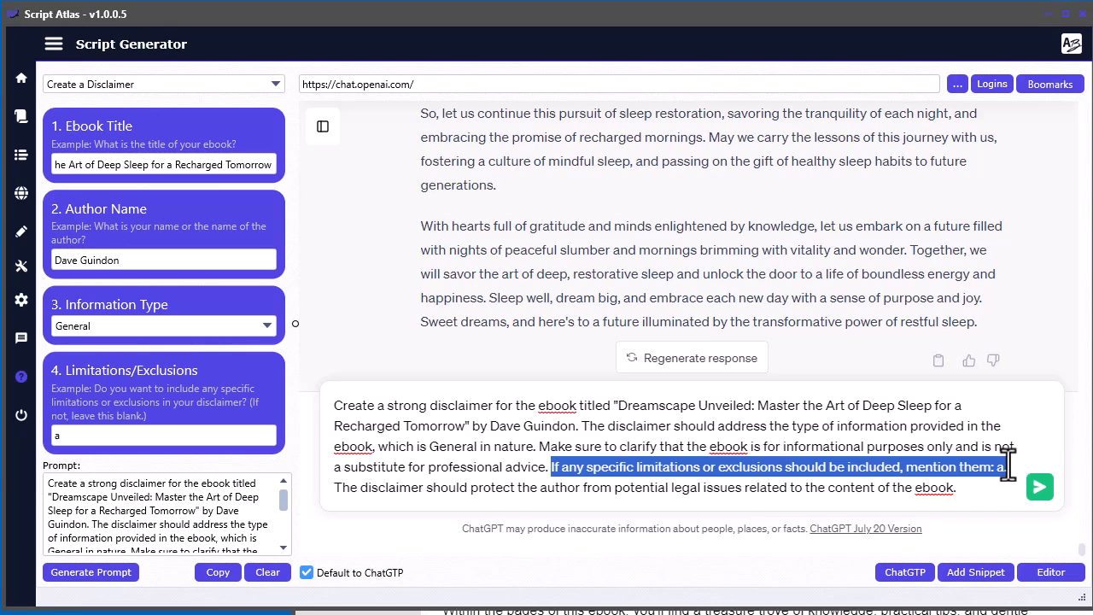
{"action": "key", "text": "BackSpace"}
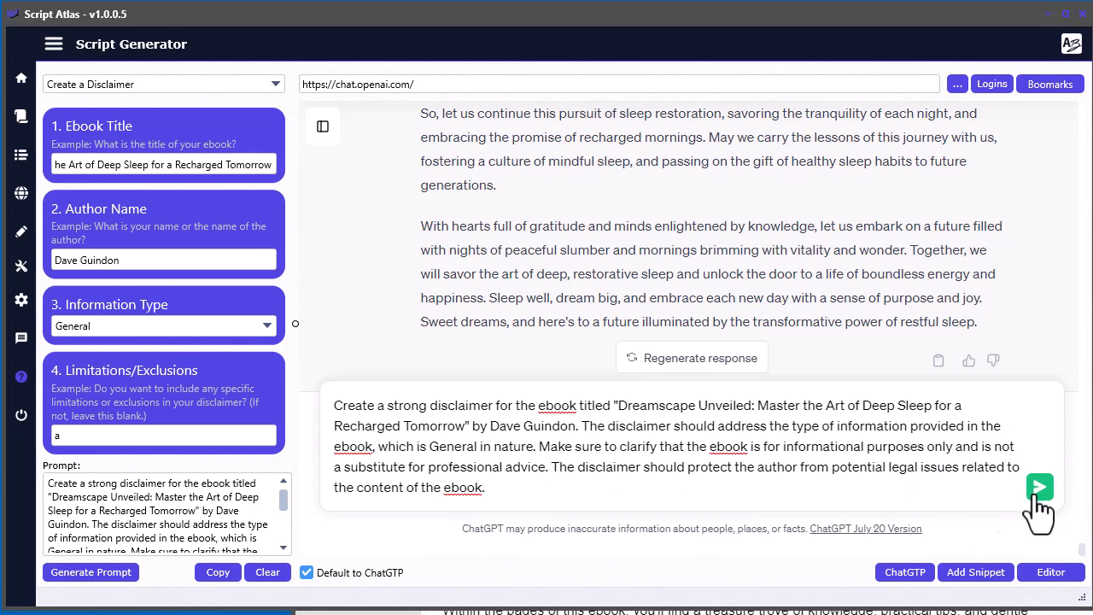
{"action": "left_click", "coordinate": [1038, 494]}
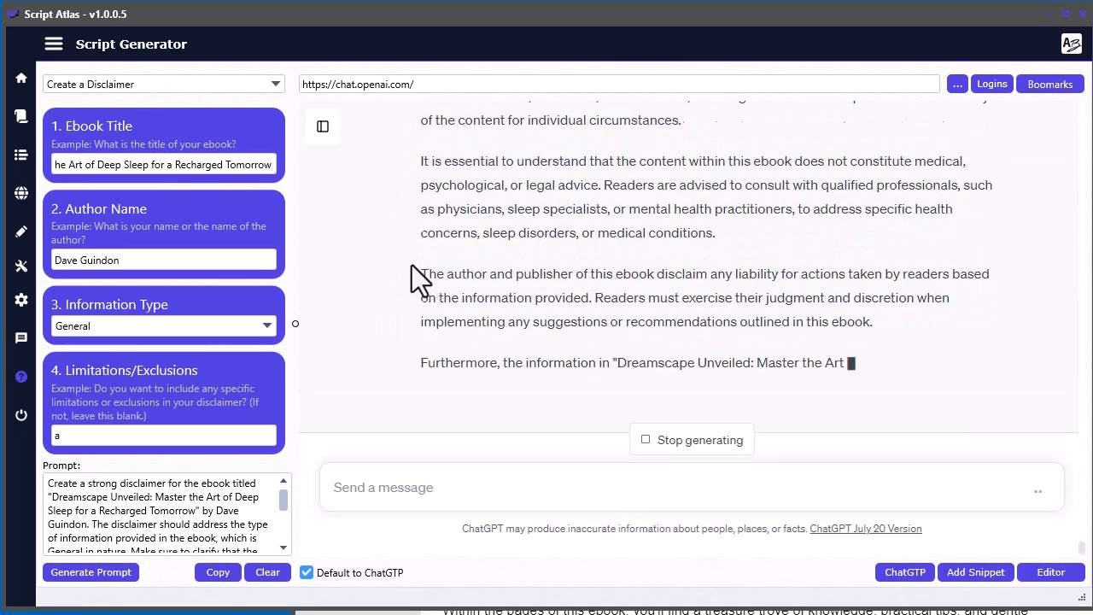
- Copy ChatGPT's disclaimer response and paste it on a new line after the conclusion in the Script Editor
{"action": "left_click", "coordinate": [939, 362]}
{"action": "left_click", "coordinate": [889, 612]}
{"action": "left_click_drag", "start_coordinate": [849, 84], "coordinate": [763, 0]}
{"action": "scroll", "coordinate": [659, 365], "scroll_direction": "down", "scroll_amount": 20}
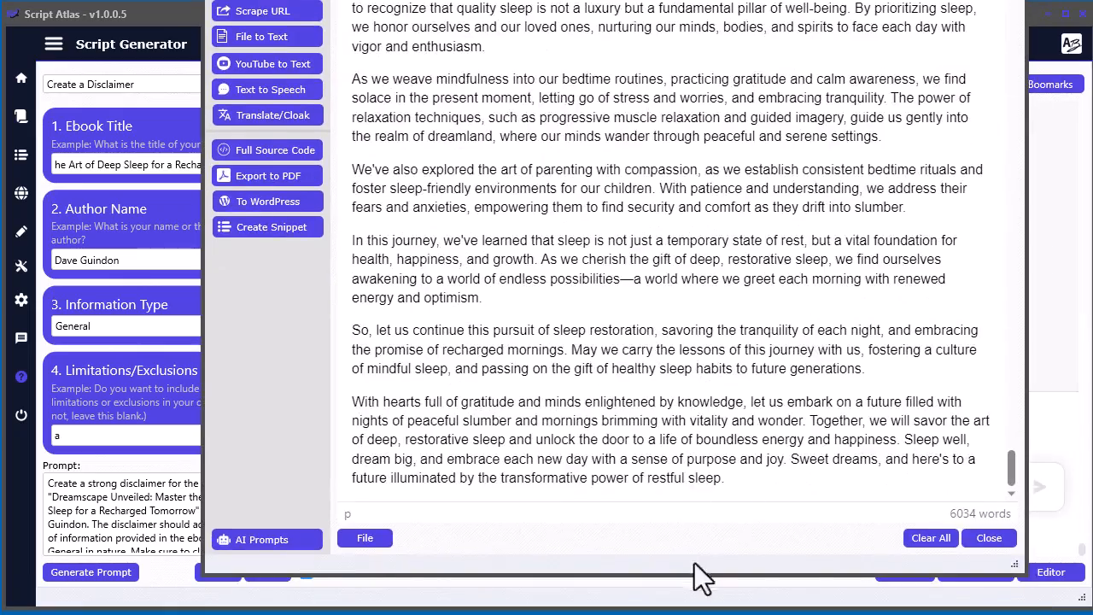
{"action": "key", "text": "Return"}
{"action": "key", "text": "ctrl+v"}
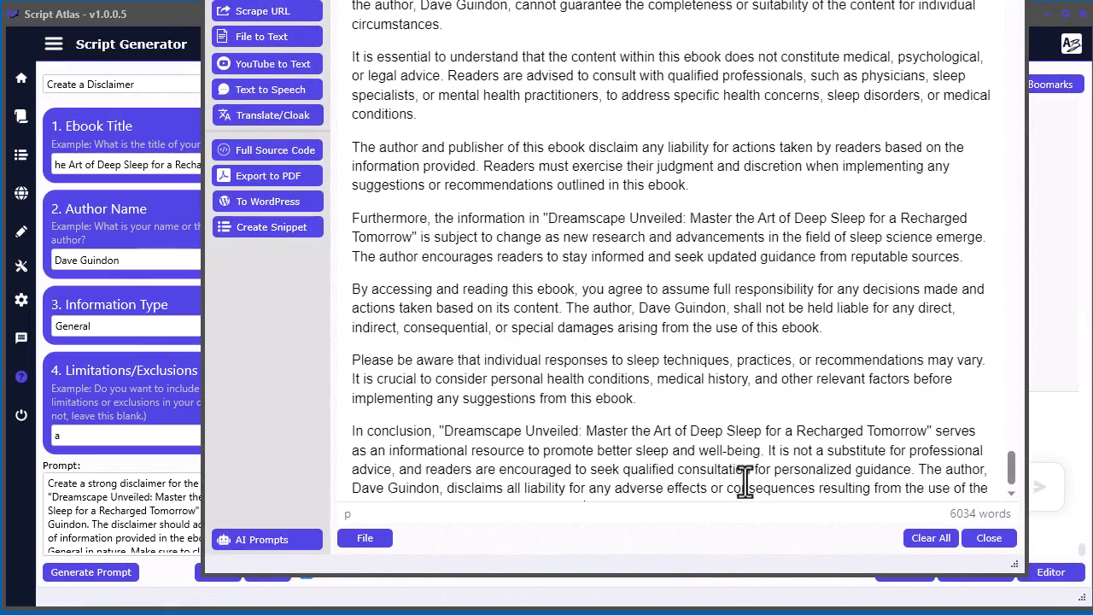
- Bold the "Disclaimer:" heading in the Script Editor and move the editor window aside
{"action": "scroll", "coordinate": [495, 333], "scroll_direction": "up", "scroll_amount": 3}
{"action": "left_click_drag", "start_coordinate": [422, 135], "coordinate": [350, 135]}
{"action": "key", "text": "ctrl+b"}
{"action": "left_click", "coordinate": [610, 187]}
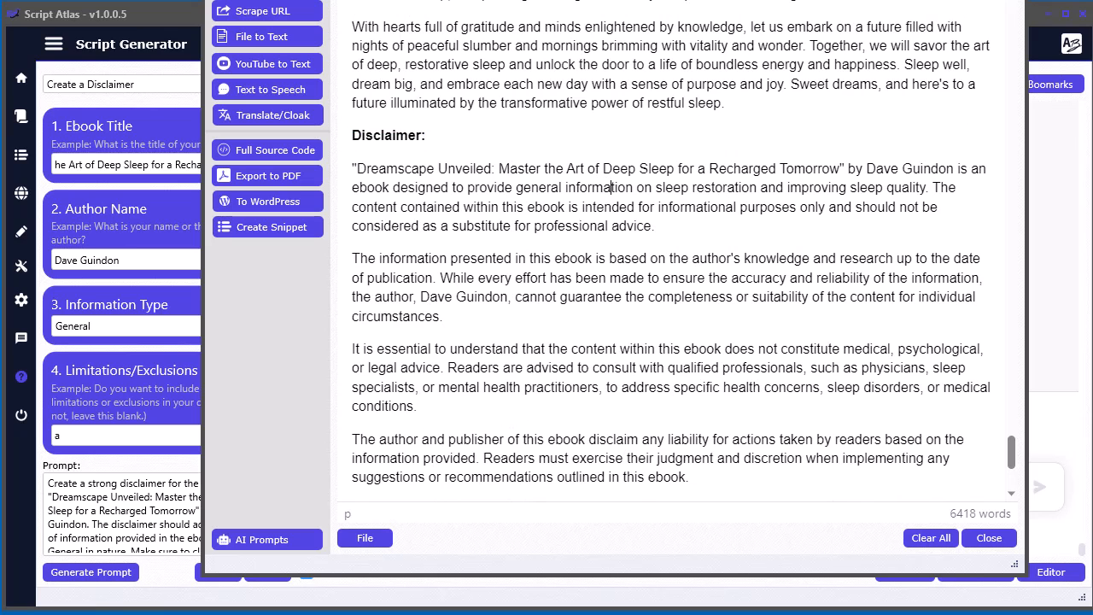
{"action": "left_click_drag", "start_coordinate": [769, 0], "coordinate": [1092, 17]}
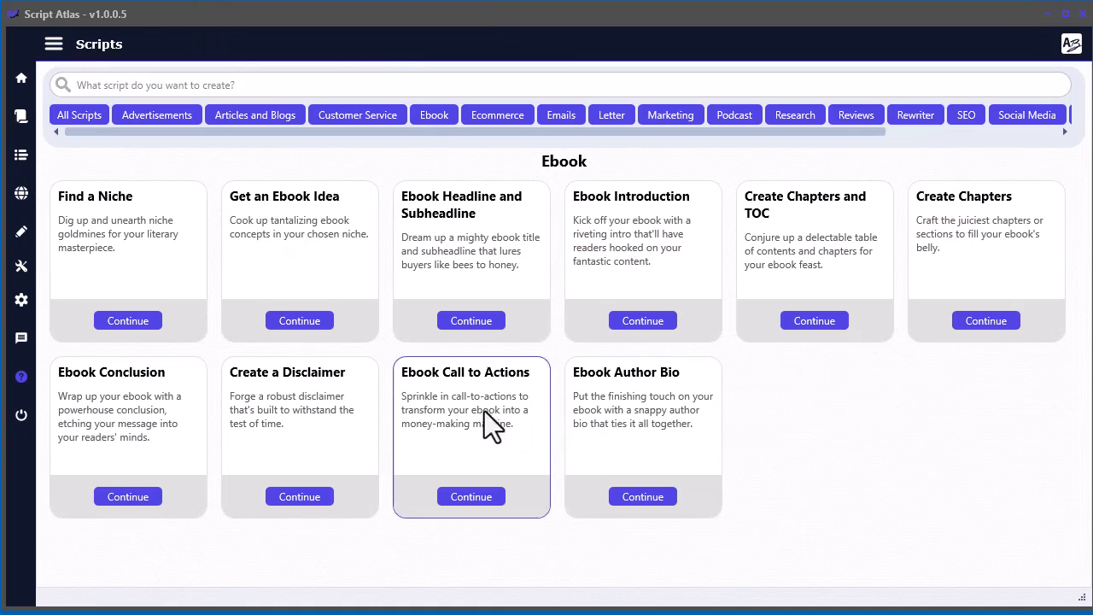
- Open the Ebook Author Bio script and enter the author's name, background "30 years of health and fitness" and interests "Staying fit, blacksmithing, bladesmithing, snowmobiling, family time"
{"action": "left_click", "coordinate": [642, 496]}
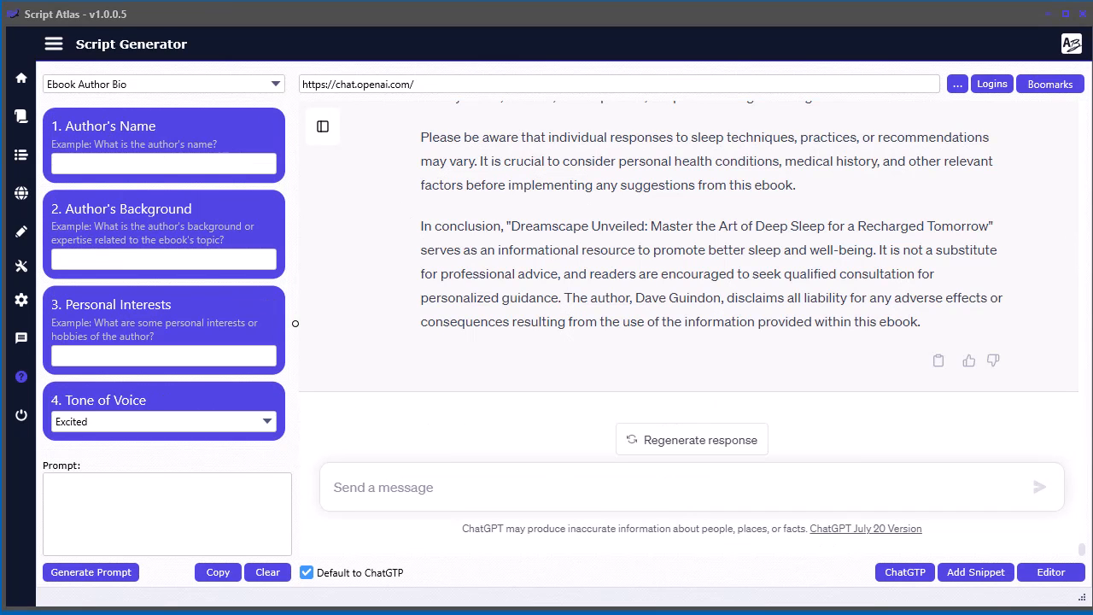
{"action": "left_click", "coordinate": [98, 160]}
{"action": "key", "text": "ctrl+v"}
{"action": "left_click", "coordinate": [106, 261]}
{"action": "key", "text": "ctrl+v"}
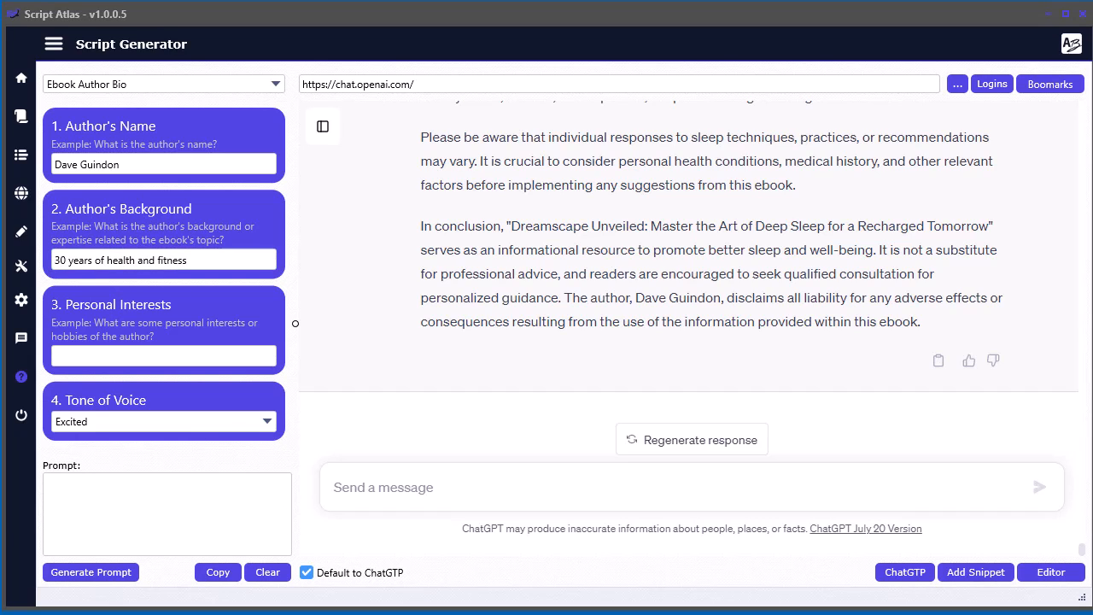
{"action": "left_click", "coordinate": [127, 356]}
{"action": "key", "text": "ctrl+v"}
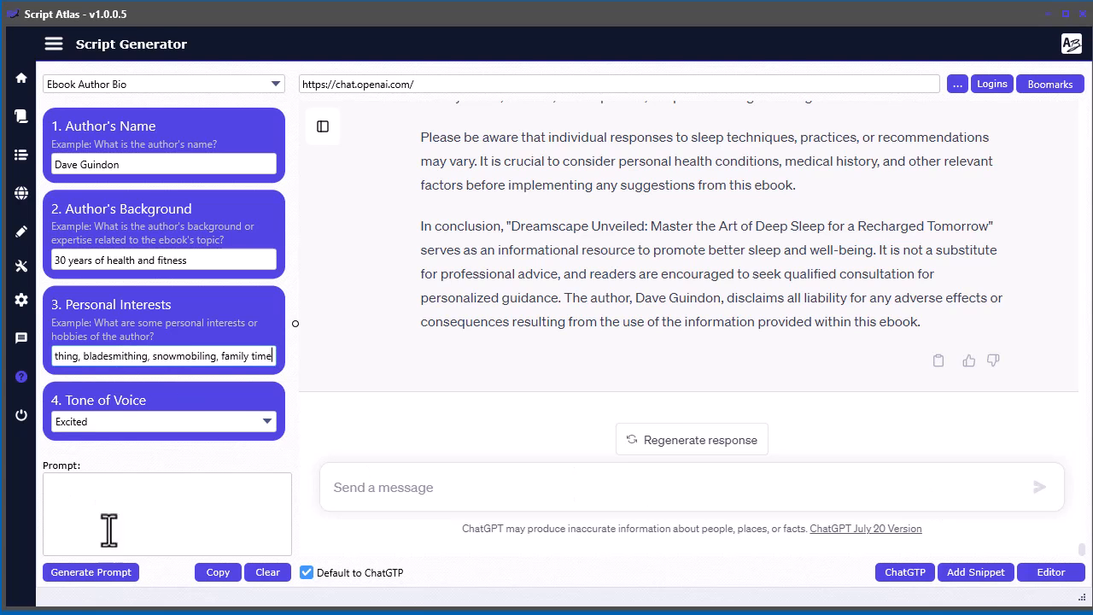
- Generate the author bio prompt with the Excited tone and send it to ChatGPT
{"action": "left_click", "coordinate": [102, 571]}
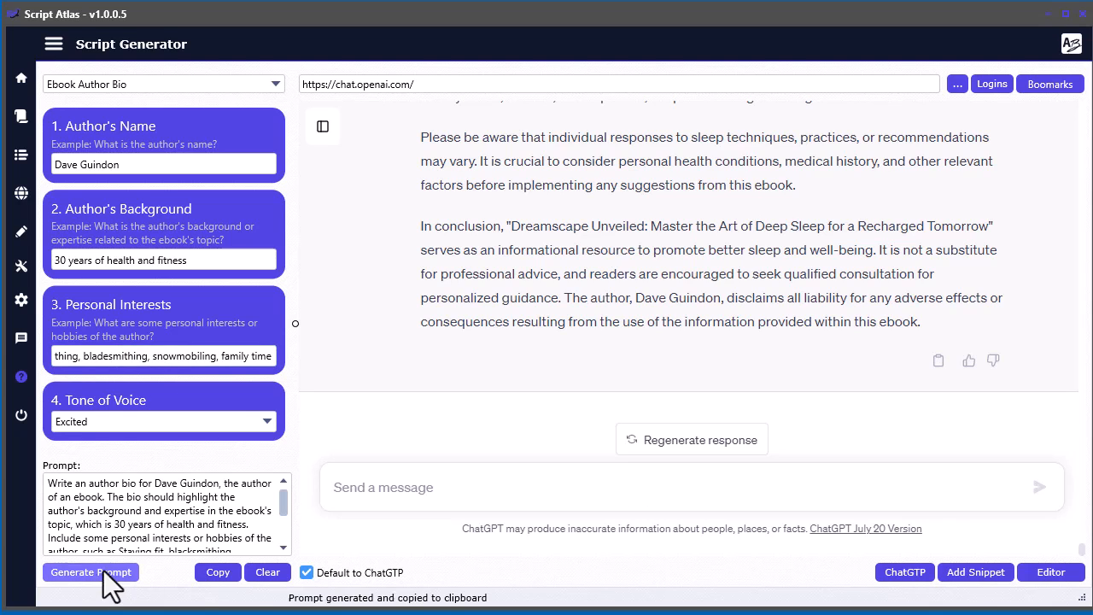
{"action": "left_click", "coordinate": [546, 487]}
{"action": "key", "text": "ctrl+v"}
{"action": "key", "text": "Return"}
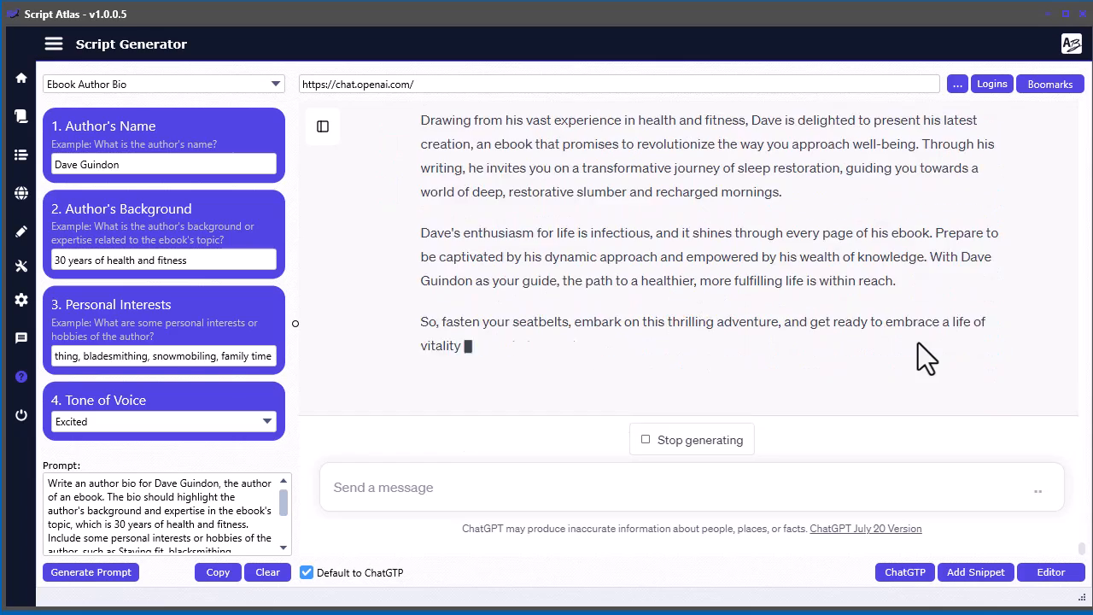
- Copy ChatGPT's author bio response and paste it on a new line after the disclaimer in the Script Editor
{"action": "left_click", "coordinate": [939, 363]}
{"action": "left_click_drag", "start_coordinate": [1092, 0], "coordinate": [684, 0]}
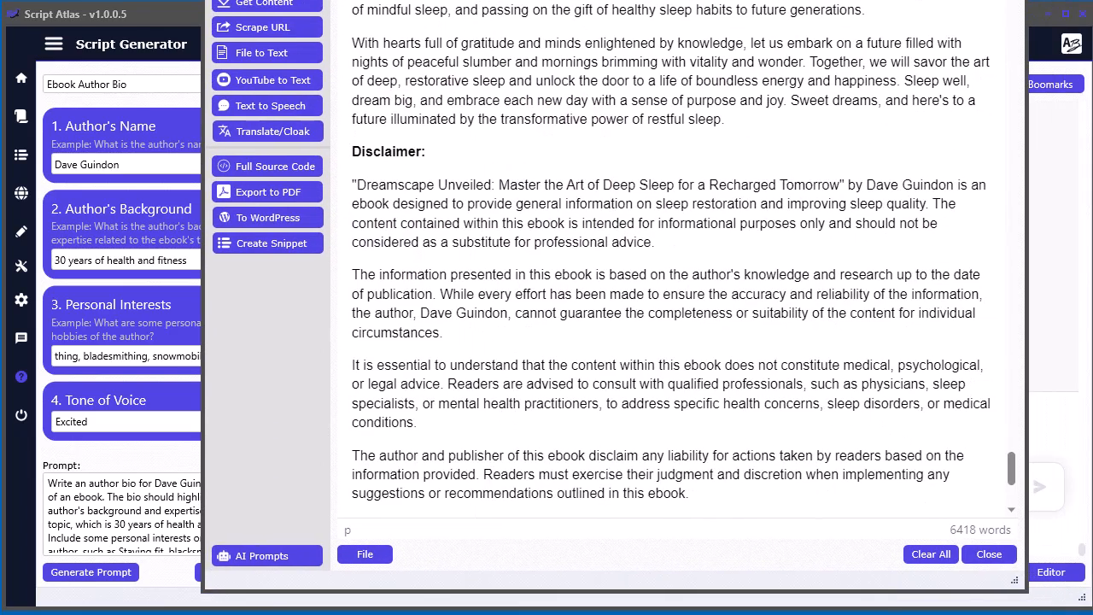
{"action": "scroll", "coordinate": [713, 505], "scroll_direction": "down", "scroll_amount": 4}
{"action": "left_click", "coordinate": [611, 502]}
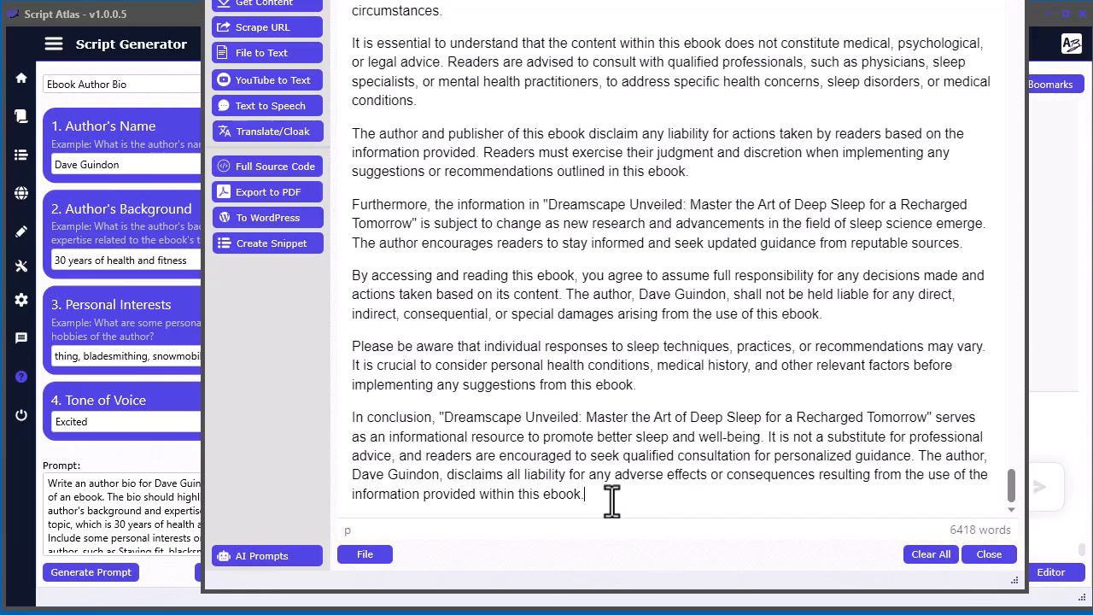
{"action": "key", "text": "Return"}
{"action": "key", "text": "ctrl+v"}
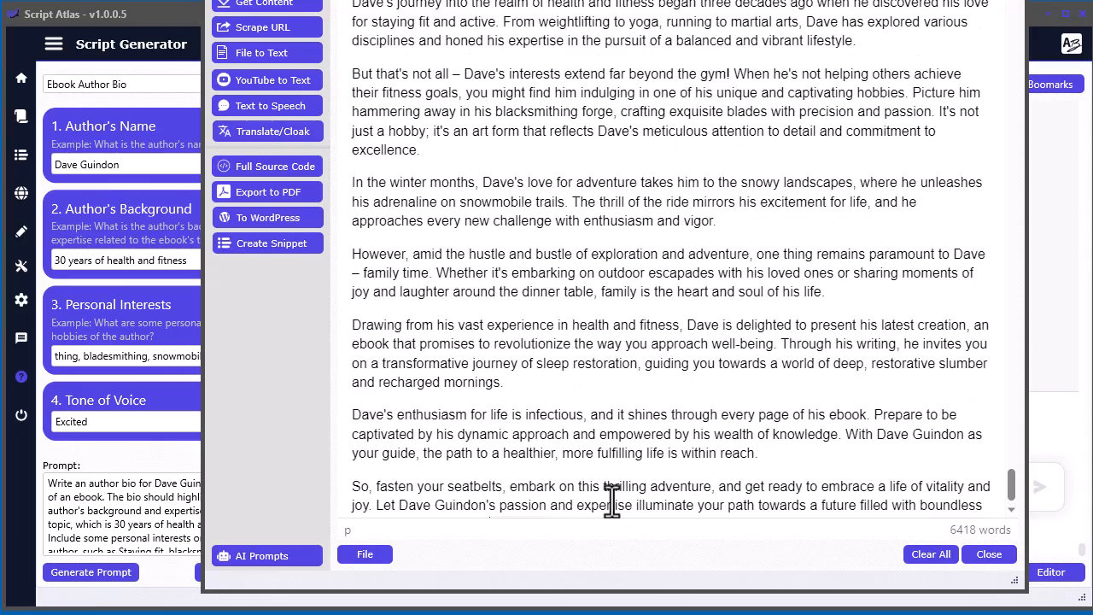
{"action": "scroll", "coordinate": [410, 361], "scroll_direction": "up", "scroll_amount": 6}
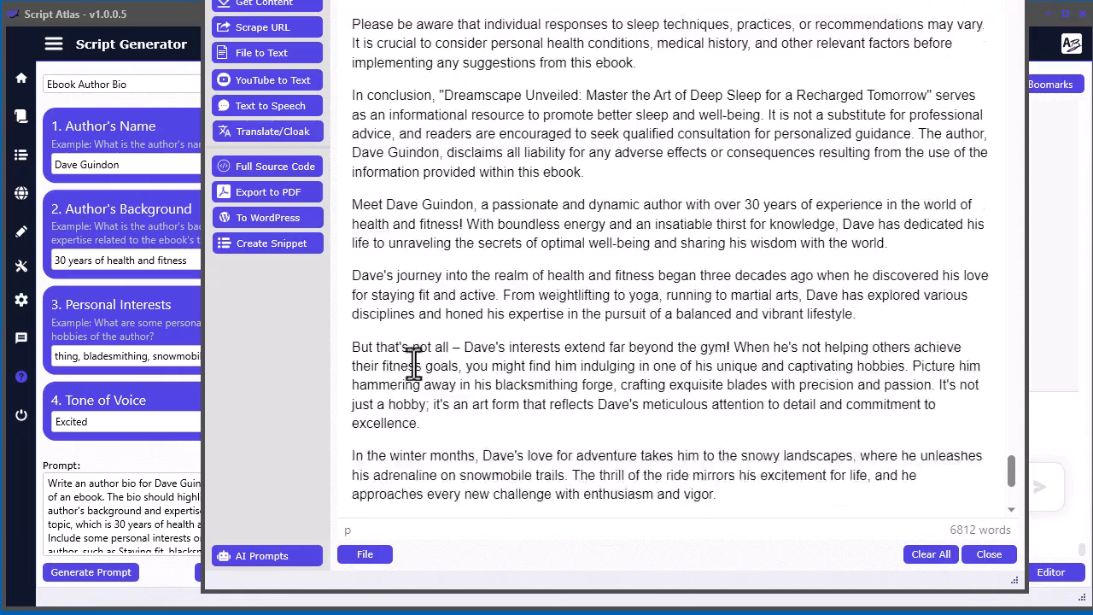
{"action": "scroll", "coordinate": [414, 363], "scroll_direction": "up", "scroll_amount": 2}
{"action": "scroll", "coordinate": [415, 362], "scroll_direction": "down", "scroll_amount": 9}
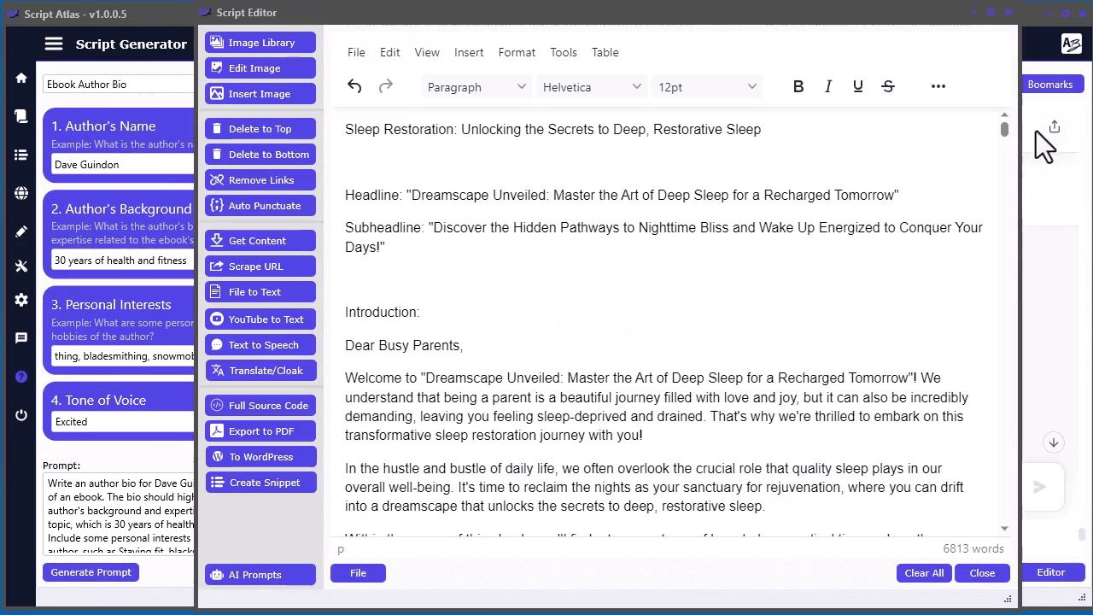
- Save the ebook content as the HTML file "sleep copy.html" in the saved folder
{"action": "left_click_drag", "start_coordinate": [1005, 129], "coordinate": [997, 108]}
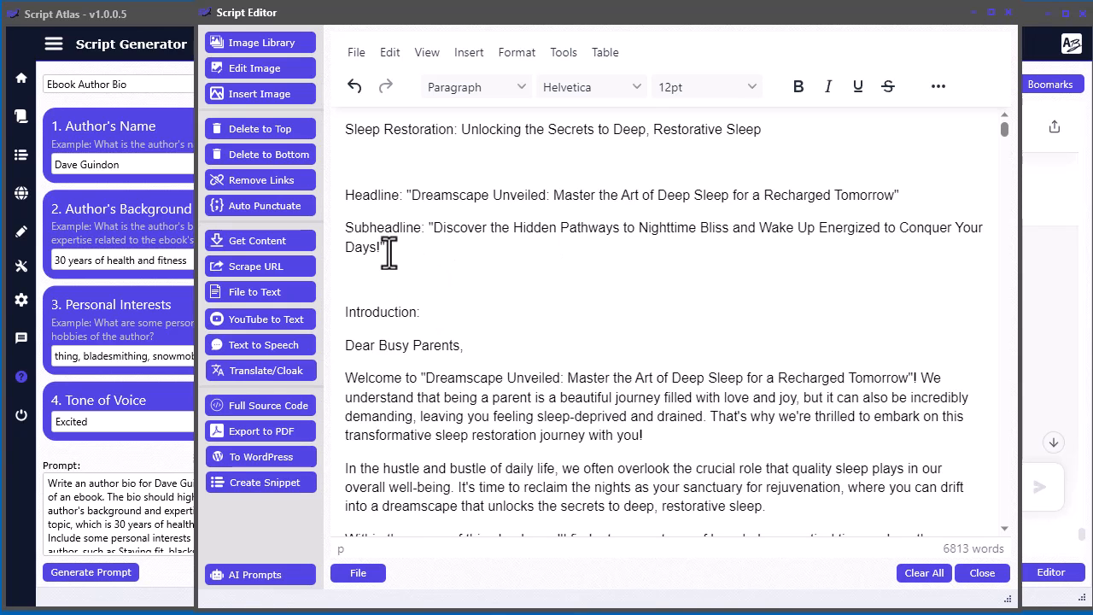
{"action": "left_click_drag", "start_coordinate": [778, 129], "coordinate": [334, 133]}
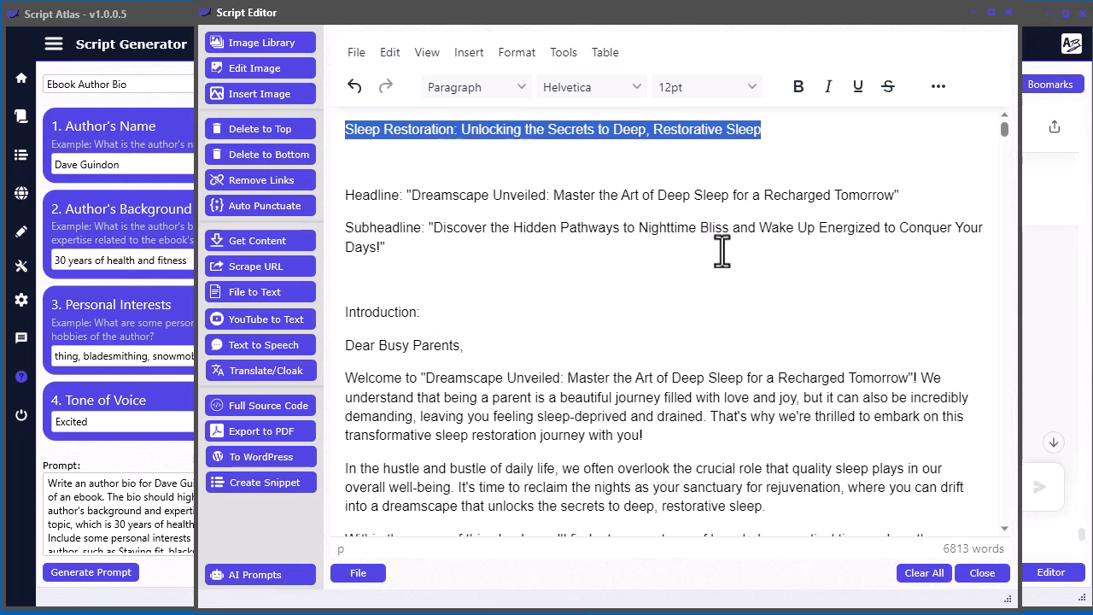
{"action": "left_click_drag", "start_coordinate": [797, 16], "coordinate": [780, 0]}
{"action": "left_click", "coordinate": [361, 425]}
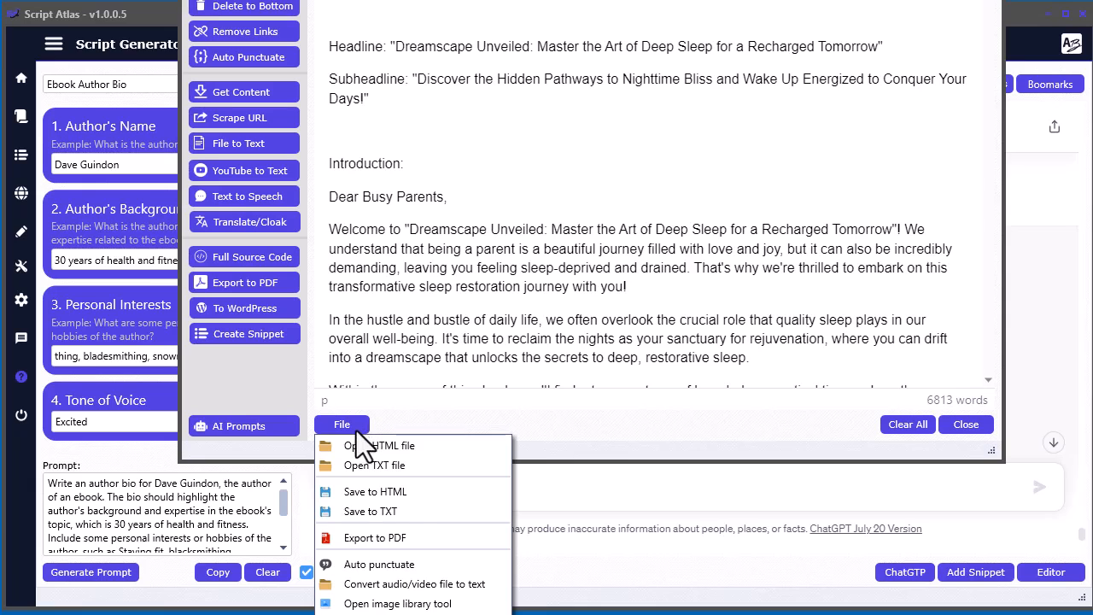
{"action": "left_click", "coordinate": [386, 493]}
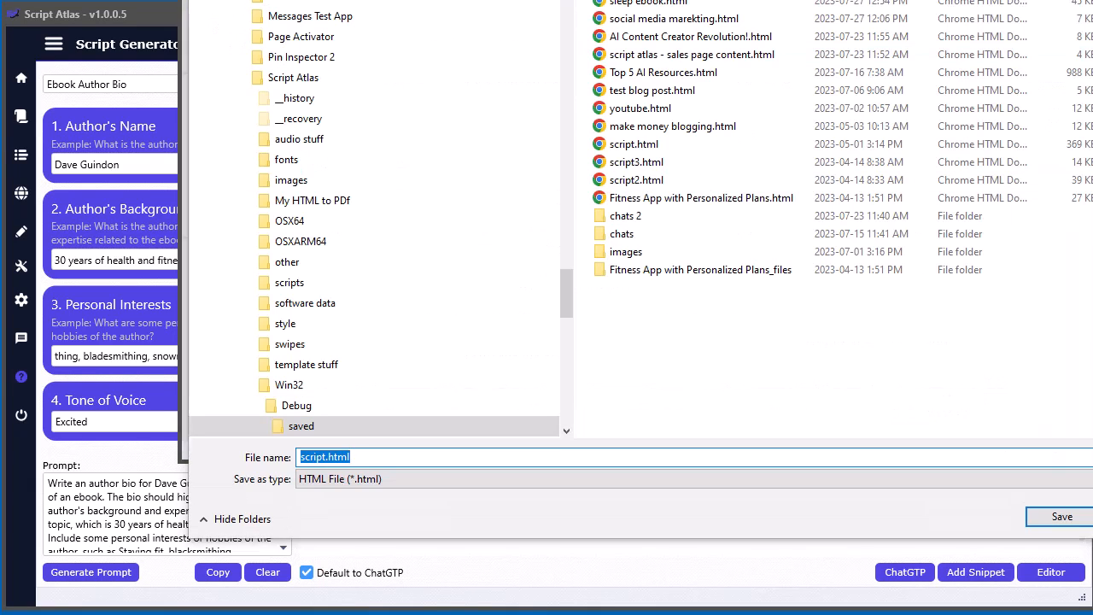
{"action": "left_click_drag", "start_coordinate": [683, 0], "coordinate": [528, 0]}
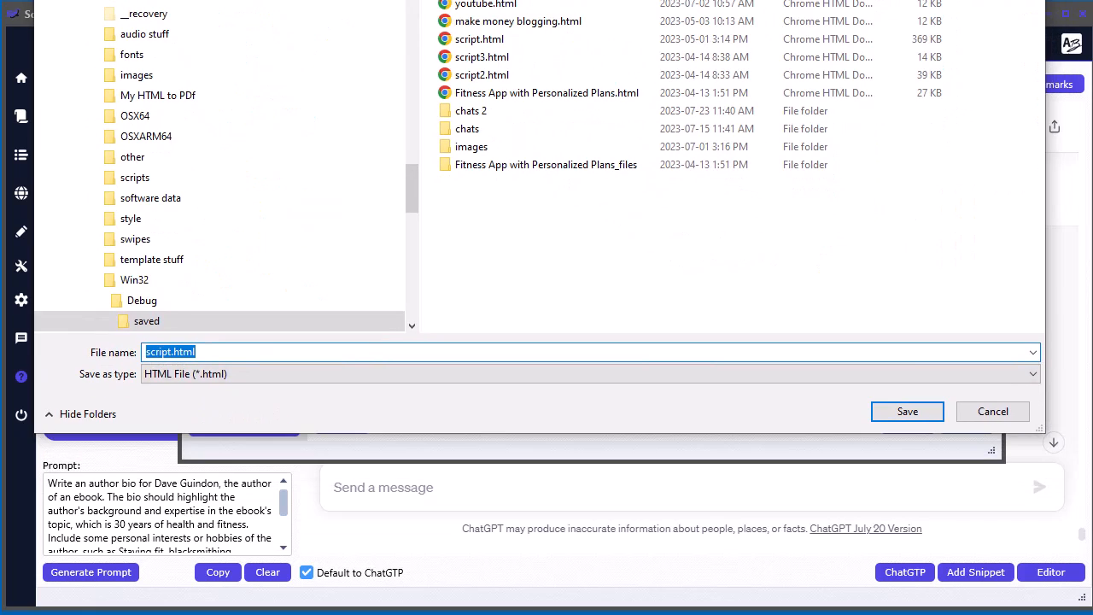
{"action": "key", "text": "Home"}
{"action": "key", "text": "Delete"}
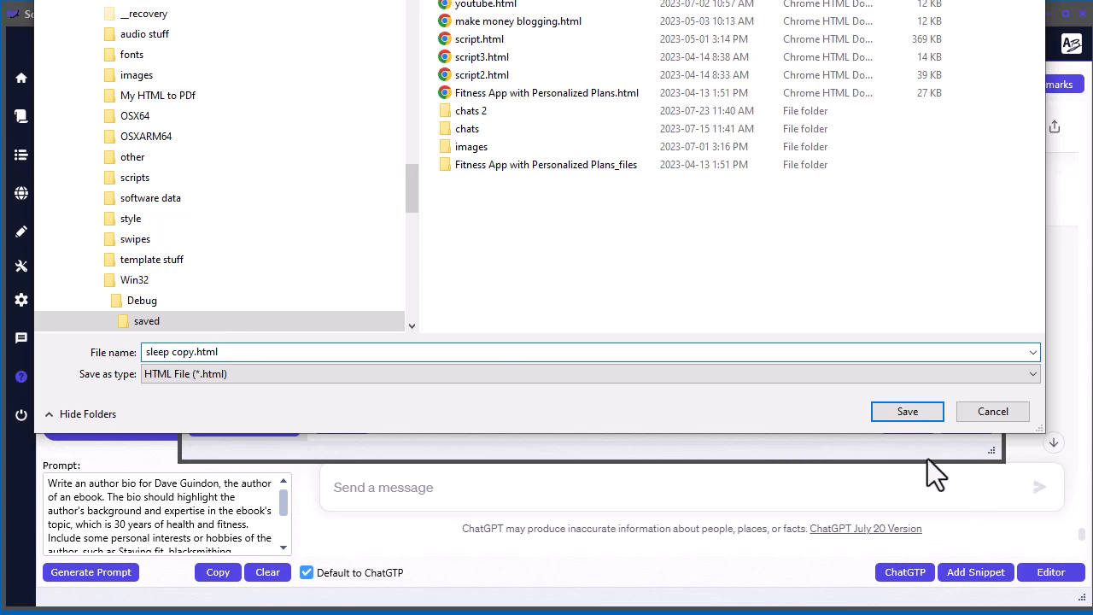
{"action": "left_click", "coordinate": [918, 407]}
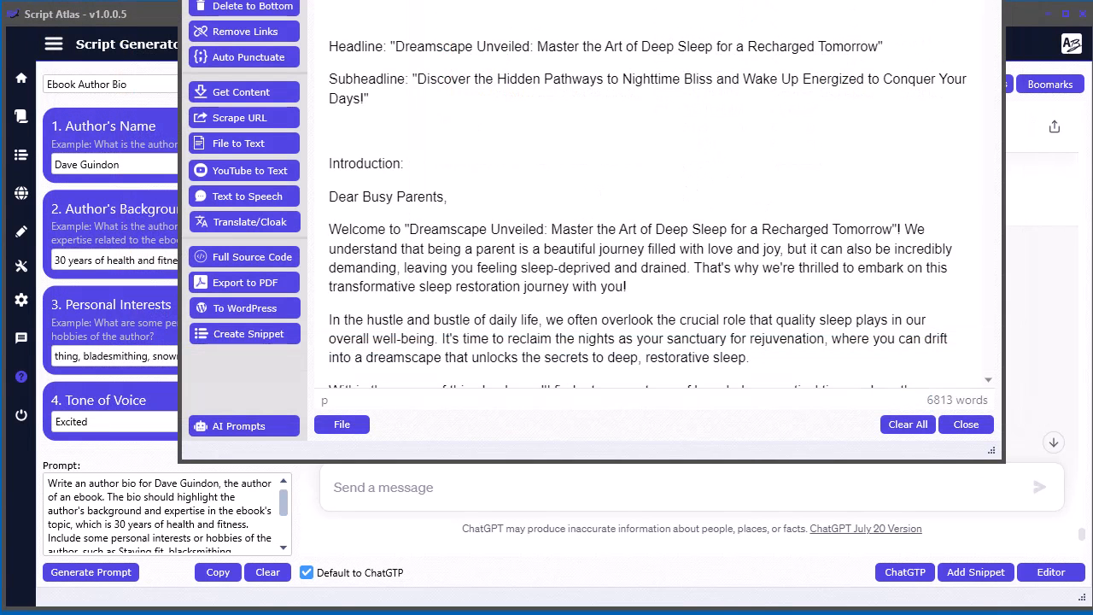
- Delete the "Sleep Restoration" title line, and strip the "Headline:" and "Subheadline:" labels and their quotation marks from the two opening lines
{"action": "left_click_drag", "start_coordinate": [702, 0], "coordinate": [691, 28]}
{"action": "left_click", "coordinate": [615, 257]}
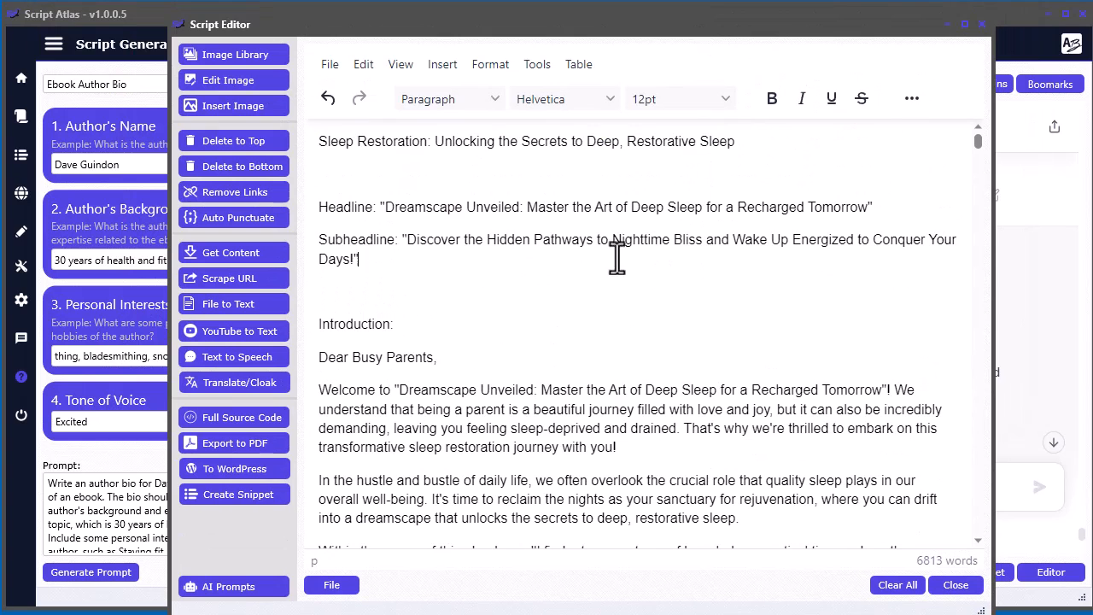
{"action": "left_click_drag", "start_coordinate": [385, 208], "coordinate": [299, 145]}
{"action": "key", "text": "Delete"}
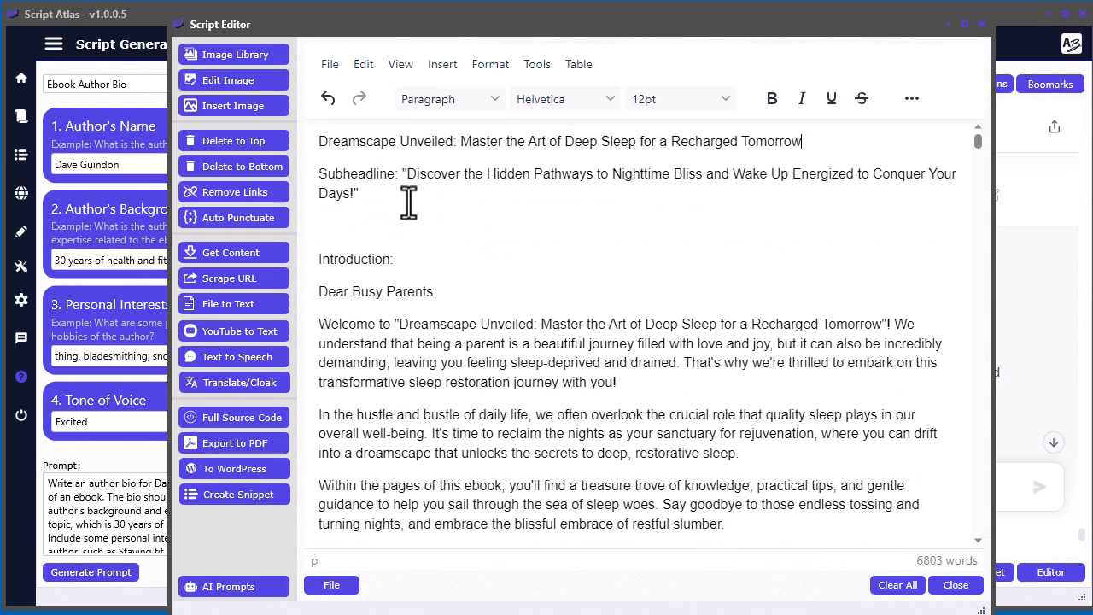
{"action": "left_click_drag", "start_coordinate": [407, 174], "coordinate": [318, 175]}
{"action": "key", "text": "Delete"}
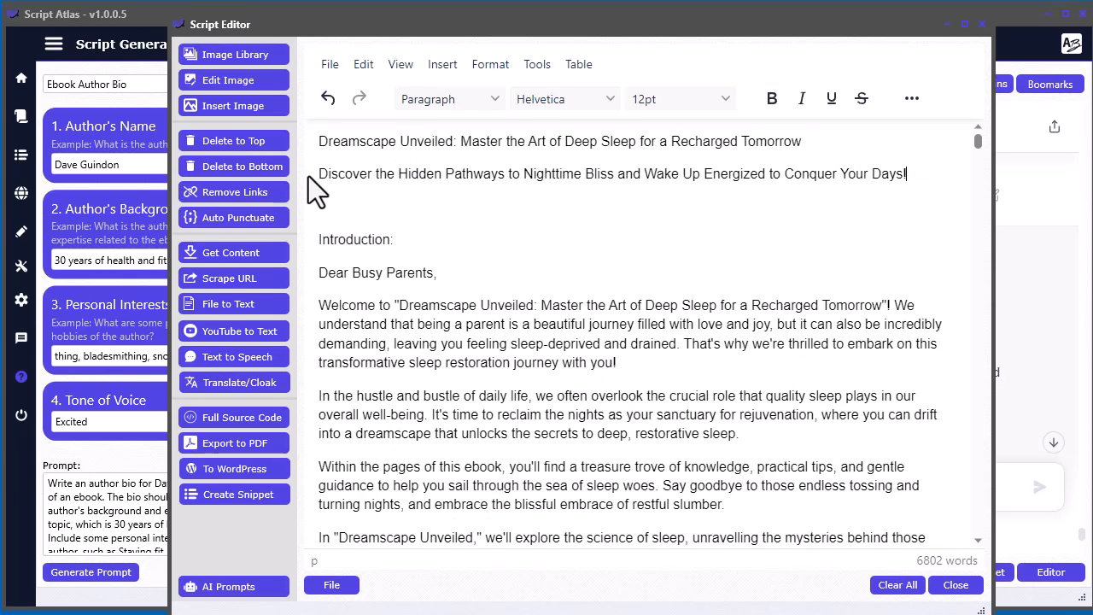
- Bold the "Introduction:" heading and remove the blank line above it
{"action": "left_click_drag", "start_coordinate": [398, 240], "coordinate": [287, 239]}
{"action": "key", "text": "ctrl+b"}
{"action": "left_click", "coordinate": [561, 294]}
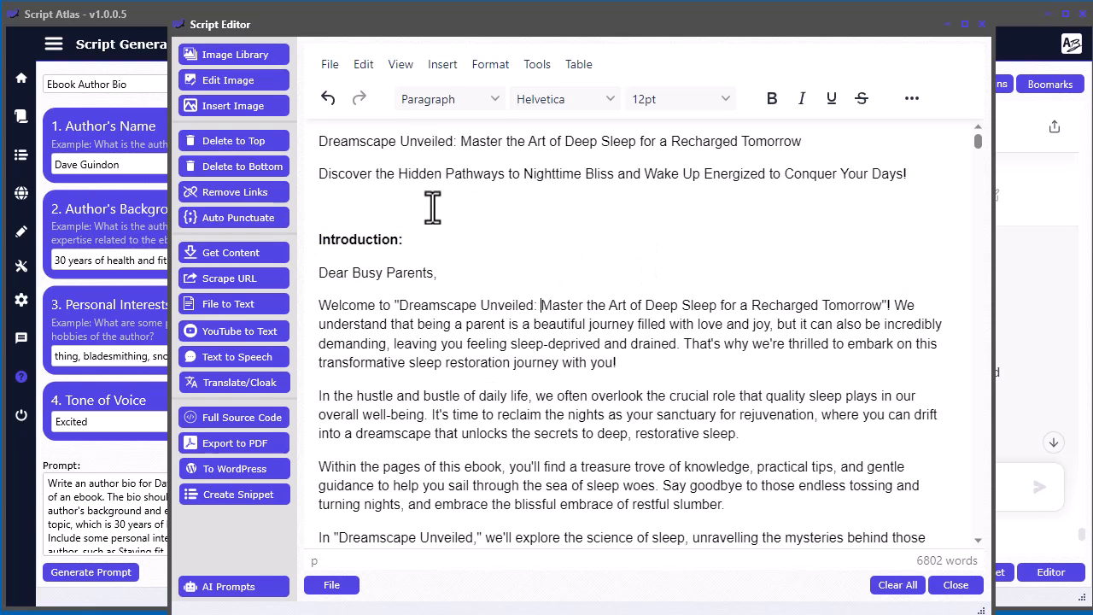
{"action": "key", "text": "BackSpace"}
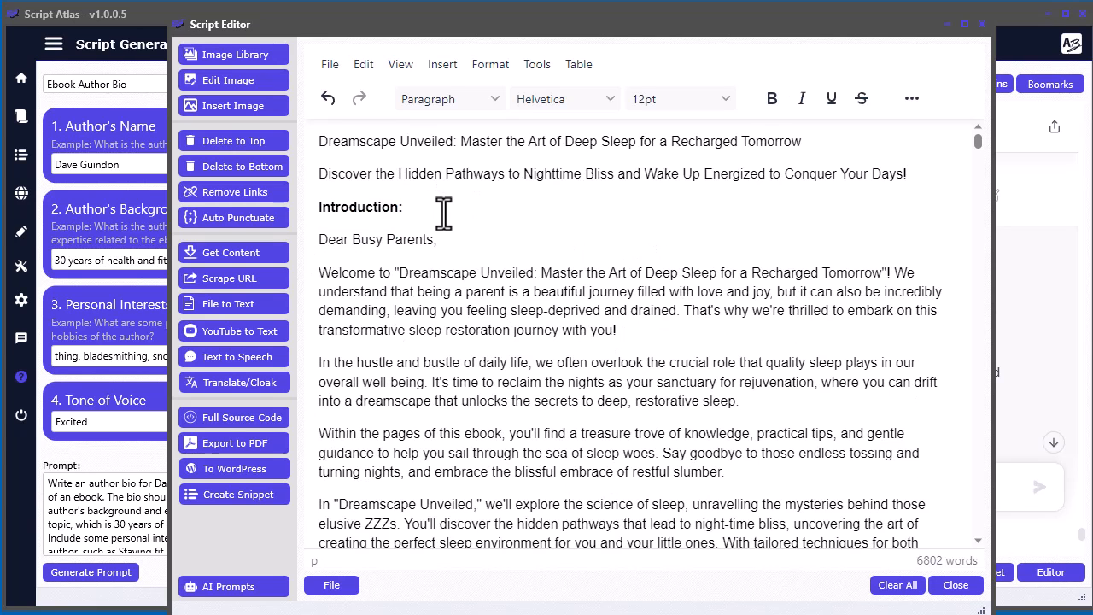
- Replace the [Your Name] placeholder with the author's full name and delete the [Your Title/Expertise, if applicable] line
{"action": "scroll", "coordinate": [478, 256], "scroll_direction": "down", "scroll_amount": 6}
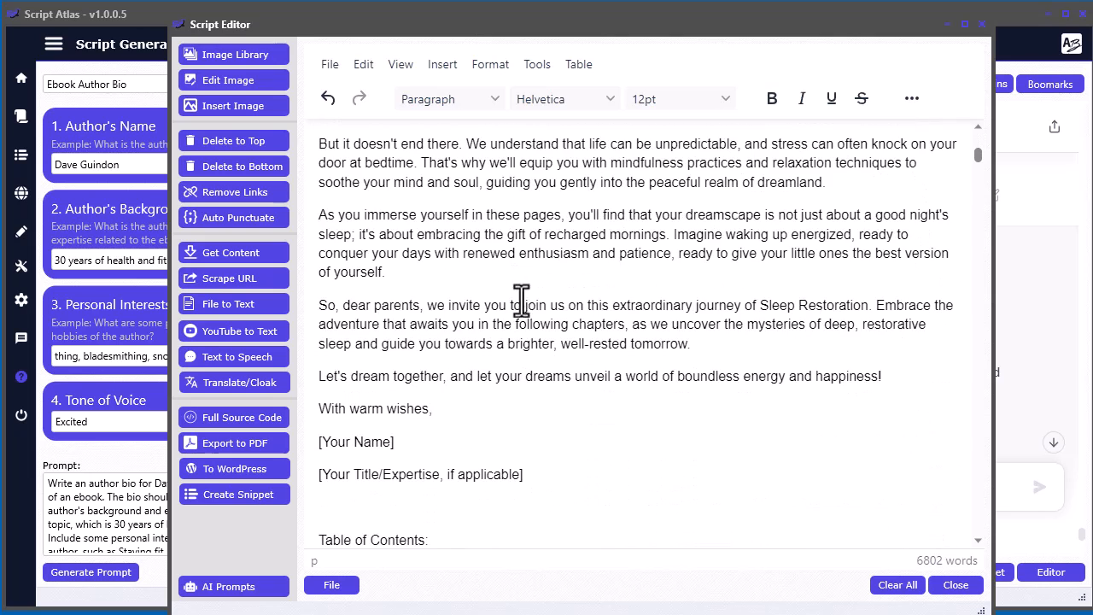
{"action": "left_click_drag", "start_coordinate": [420, 445], "coordinate": [316, 457]}
{"action": "type", "text": "Dave Gu"}
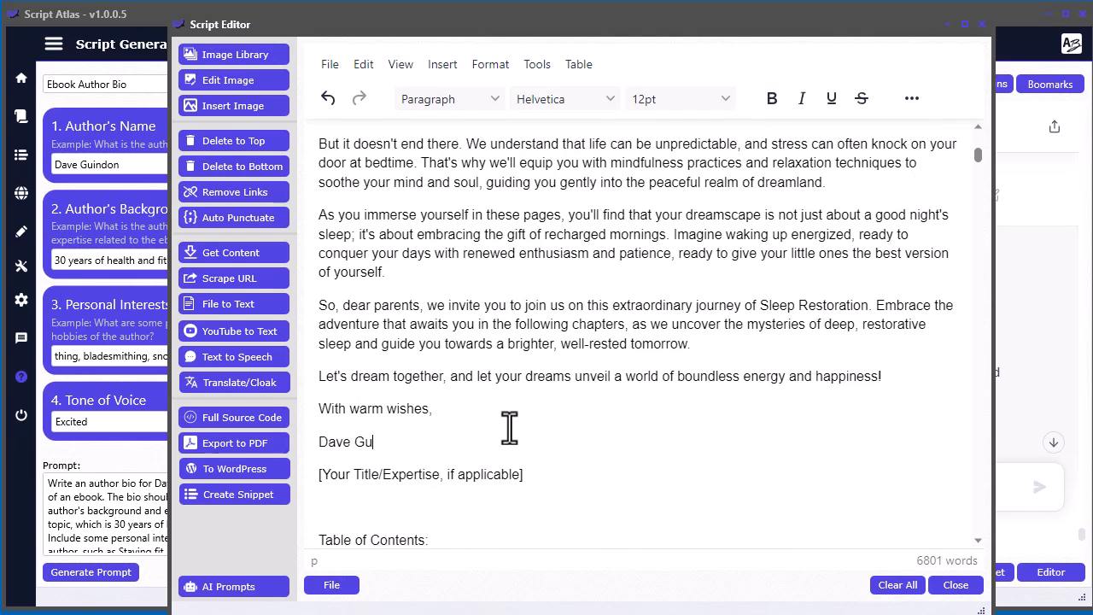
{"action": "triple_click", "coordinate": [548, 480]}
{"action": "key", "text": "BackSpace"}
{"action": "key", "text": "BackSpace"}
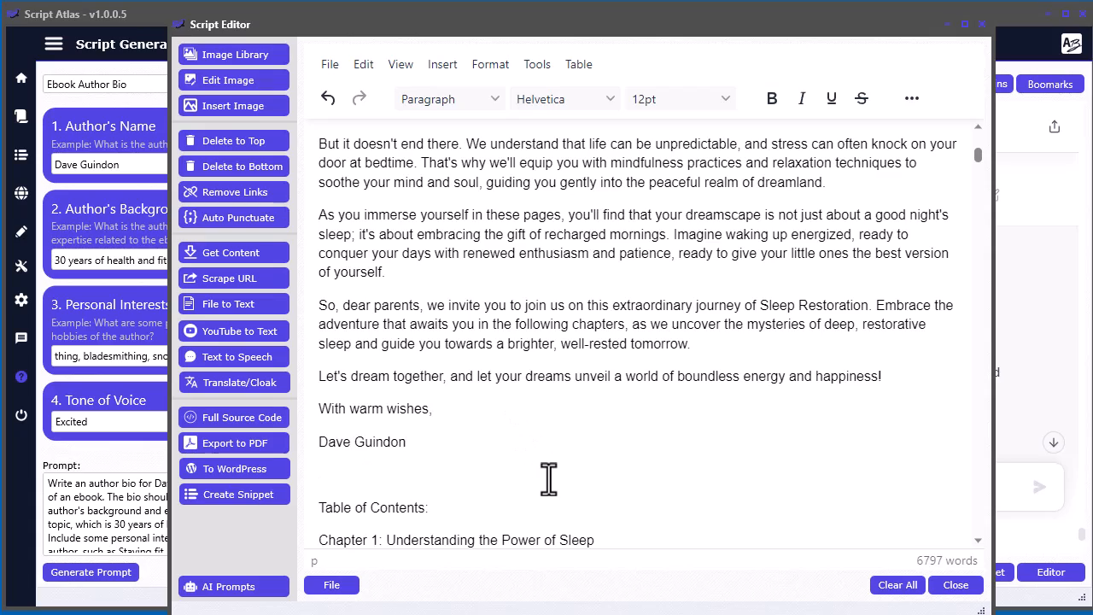
- Copy the table of contents through the last Chapter 3 item and paste it on a new line below the subheadline
{"action": "scroll", "coordinate": [572, 321], "scroll_direction": "up", "scroll_amount": 6}
{"action": "scroll", "coordinate": [513, 265], "scroll_direction": "down", "scroll_amount": 3}
{"action": "scroll", "coordinate": [530, 277], "scroll_direction": "down", "scroll_amount": 6}
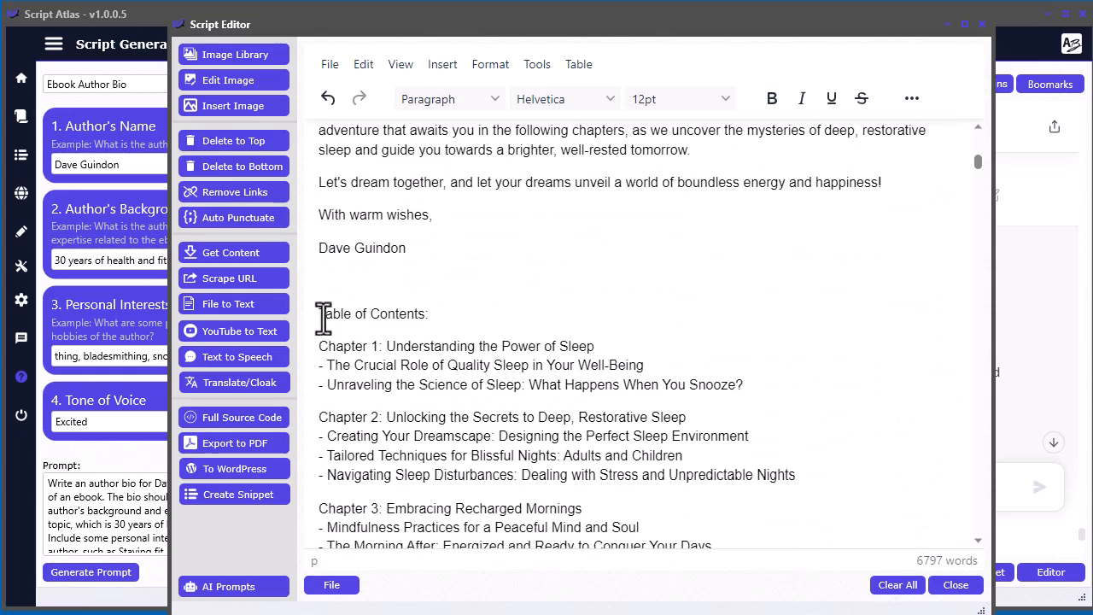
{"action": "left_click", "coordinate": [317, 316]}
{"action": "scroll", "coordinate": [569, 408], "scroll_direction": "down", "scroll_amount": 5}
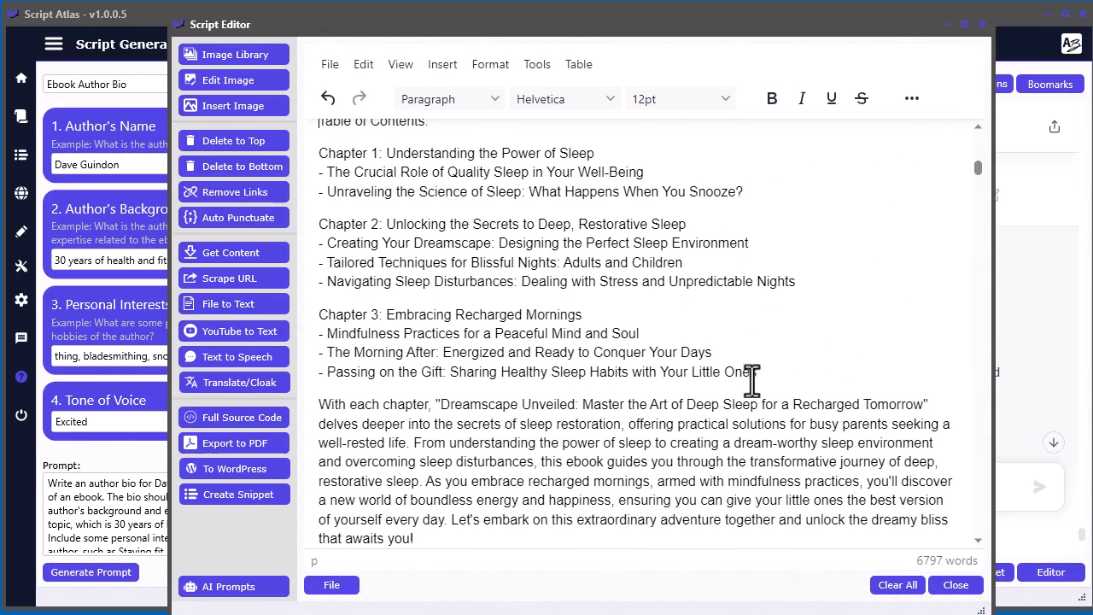
{"action": "left_click", "coordinate": [808, 384], "text": "shift"}
{"action": "key", "text": "ctrl+c"}
{"action": "scroll", "coordinate": [674, 321], "scroll_direction": "up", "scroll_amount": 10}
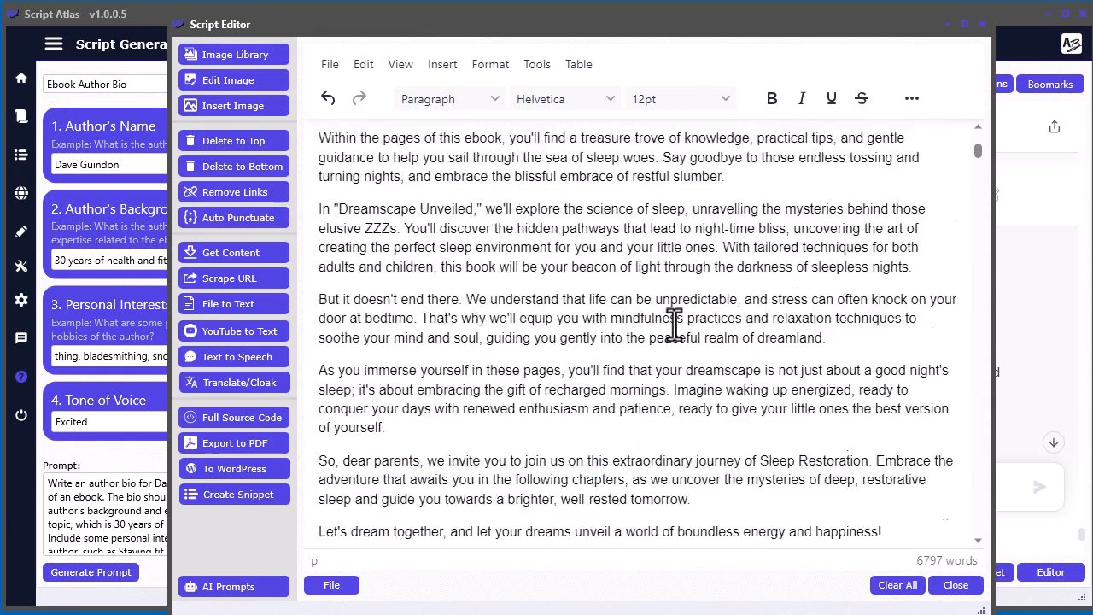
{"action": "scroll", "coordinate": [674, 321], "scroll_direction": "up", "scroll_amount": 3}
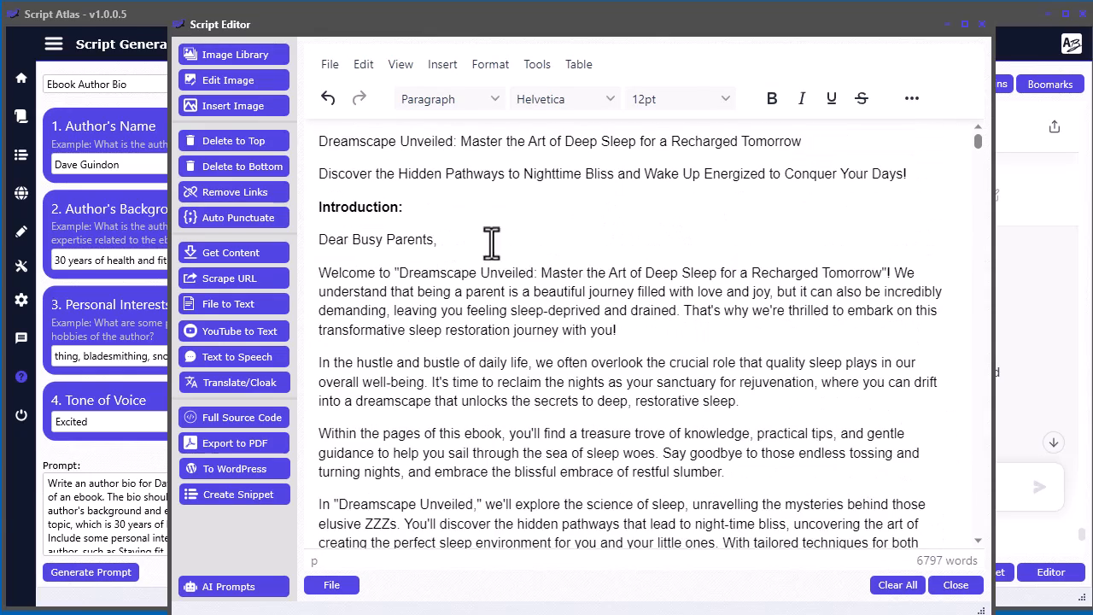
{"action": "left_click", "coordinate": [918, 174]}
{"action": "key", "text": "Return"}
{"action": "key", "text": "ctrl+v"}
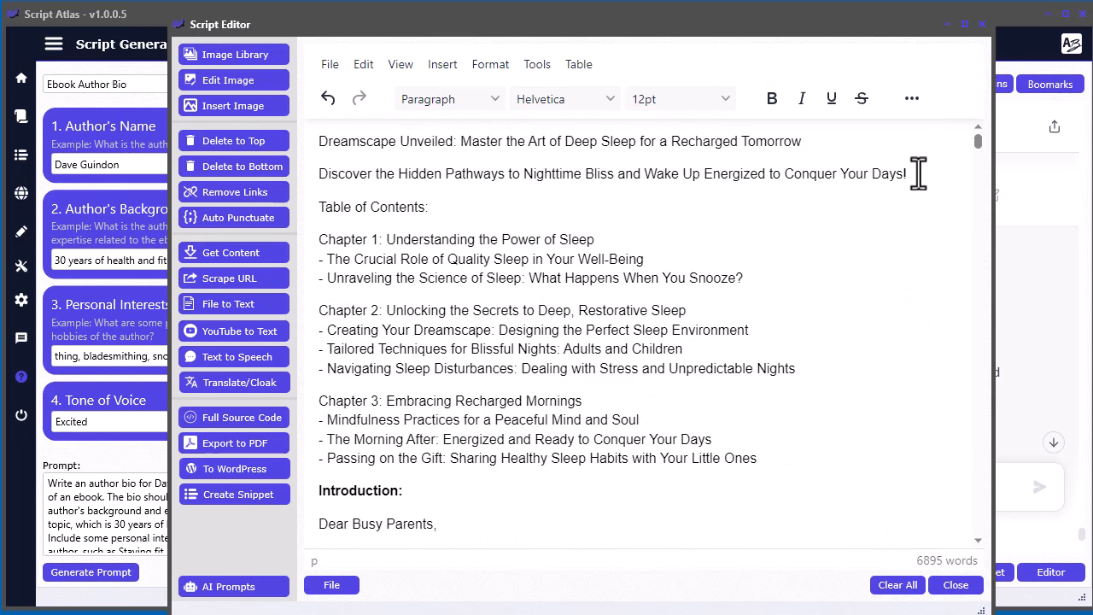
- Bold the "Table of Contents:" heading and the Chapter 1, 2 and 3 titles in the pasted contents list
{"action": "left_click_drag", "start_coordinate": [456, 213], "coordinate": [320, 215]}
{"action": "key", "text": "ctrl+b"}
{"action": "left_click", "coordinate": [596, 310]}
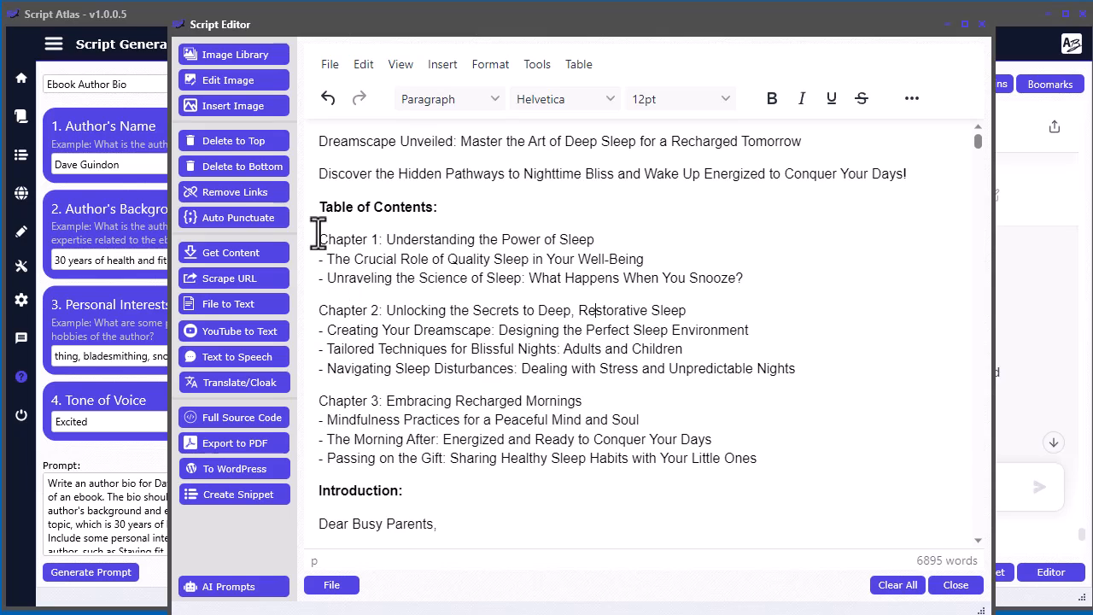
{"action": "left_click_drag", "start_coordinate": [622, 242], "coordinate": [331, 247]}
{"action": "key", "text": "ctrl+b"}
{"action": "left_click", "coordinate": [695, 310]}
{"action": "left_click_drag", "start_coordinate": [695, 310], "coordinate": [319, 310]}
{"action": "key", "text": "ctrl+b"}
{"action": "left_click_drag", "start_coordinate": [601, 400], "coordinate": [325, 405]}
{"action": "key", "text": "ctrl+b"}
{"action": "left_click", "coordinate": [544, 436]}
- Delete the original table of contents, its closing paragraph and the separator line between the introduction's sign-off and Chapter 1
{"action": "scroll", "coordinate": [530, 393], "scroll_direction": "down", "scroll_amount": 5}
{"action": "scroll", "coordinate": [543, 380], "scroll_direction": "down", "scroll_amount": 12}
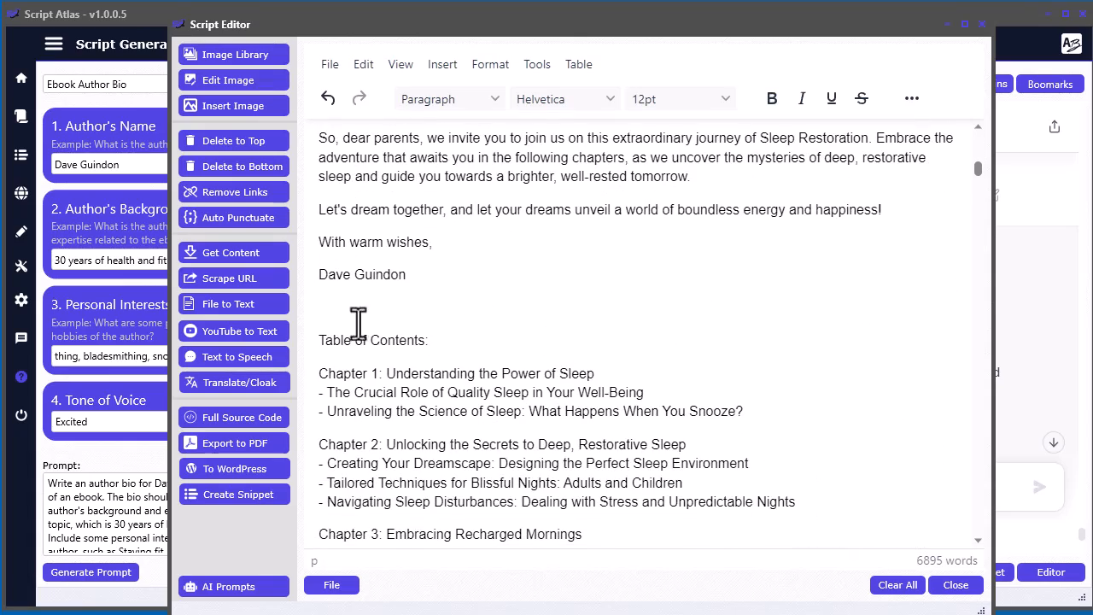
{"action": "scroll", "coordinate": [501, 378], "scroll_direction": "down", "scroll_amount": 7}
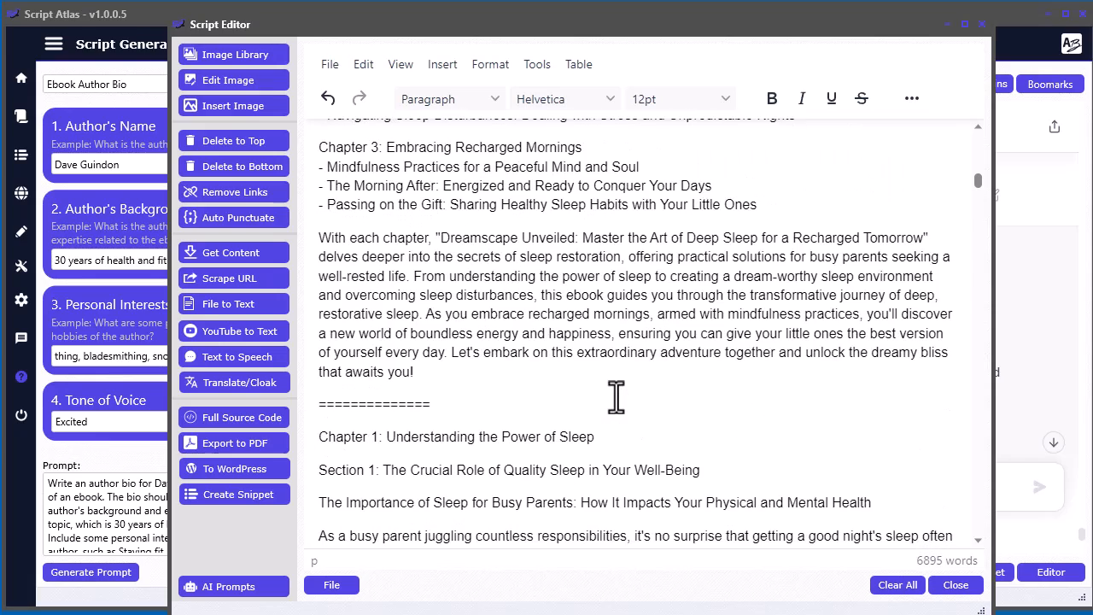
{"action": "left_click", "coordinate": [462, 403], "text": "shift"}
{"action": "scroll", "coordinate": [735, 395], "scroll_direction": "down", "scroll_amount": 8}
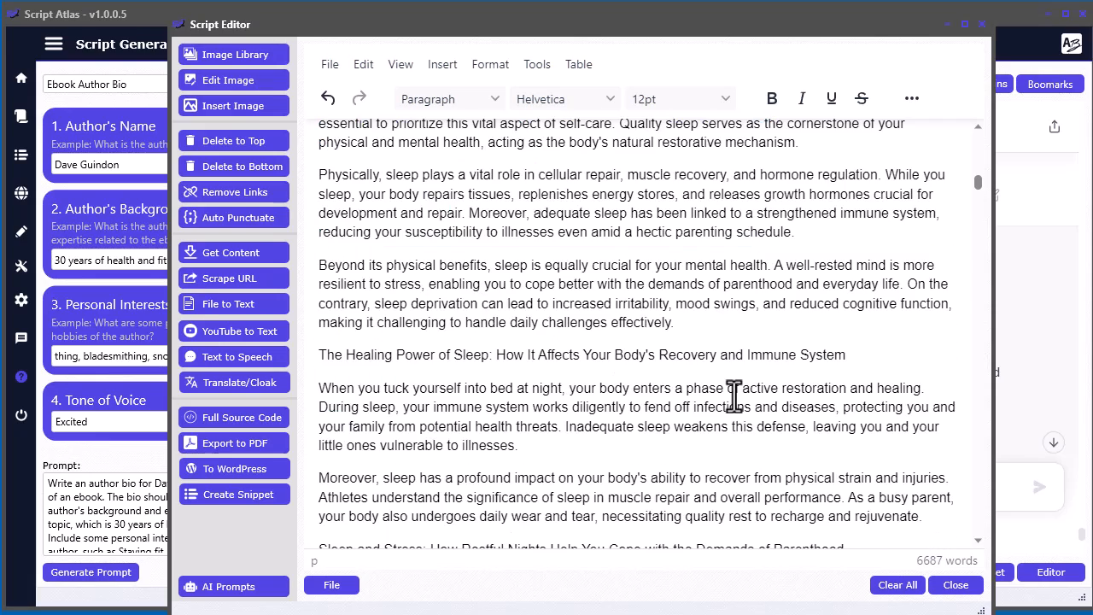
{"action": "scroll", "coordinate": [734, 395], "scroll_direction": "up", "scroll_amount": 5}
{"action": "key", "text": "BackSpace"}
- Format the "Chapter 1: Understanding the Power of Sleep" title as Heading 2 and bold the Section 1 title below it
{"action": "left_click_drag", "start_coordinate": [598, 276], "coordinate": [317, 275]}
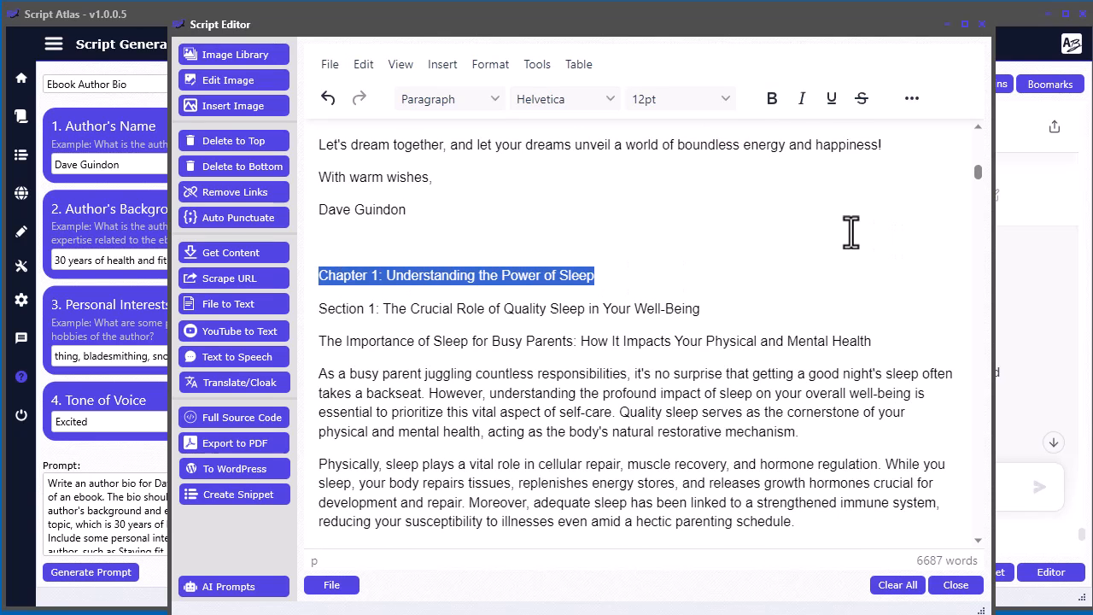
{"action": "left_click", "coordinate": [456, 96]}
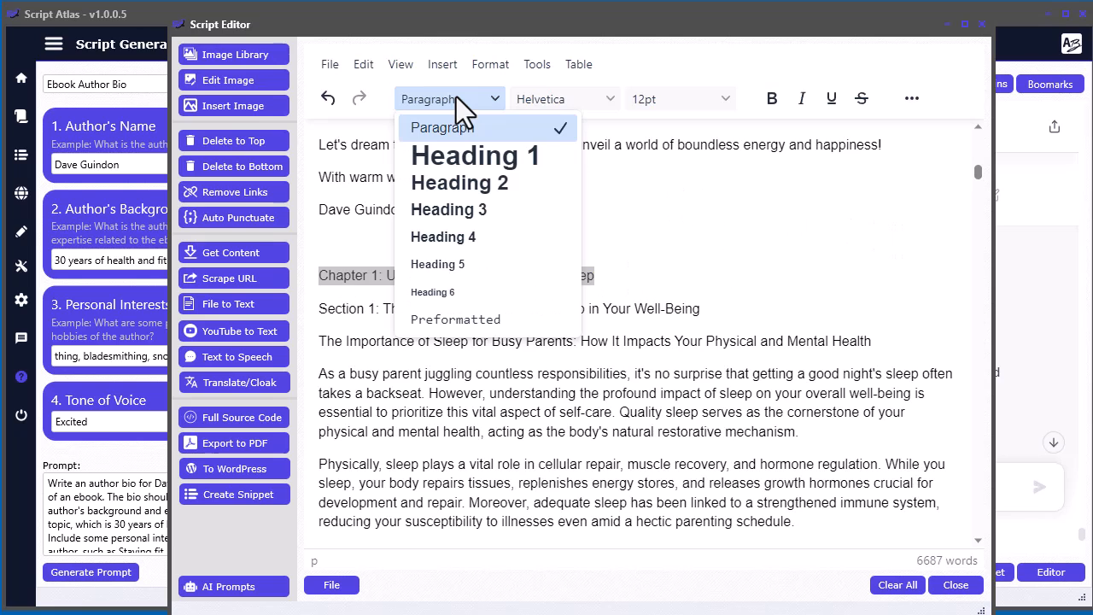
{"action": "left_click", "coordinate": [478, 186]}
{"action": "left_click_drag", "start_coordinate": [702, 326], "coordinate": [320, 331]}
{"action": "key", "text": "ctrl+b"}
{"action": "left_click", "coordinate": [654, 390]}
- Delete the repeated Chapter 1 title line above Section 2 and bold the Section 2 title
{"action": "scroll", "coordinate": [663, 456], "scroll_direction": "down", "scroll_amount": 1}
{"action": "scroll", "coordinate": [663, 456], "scroll_direction": "down", "scroll_amount": 15}
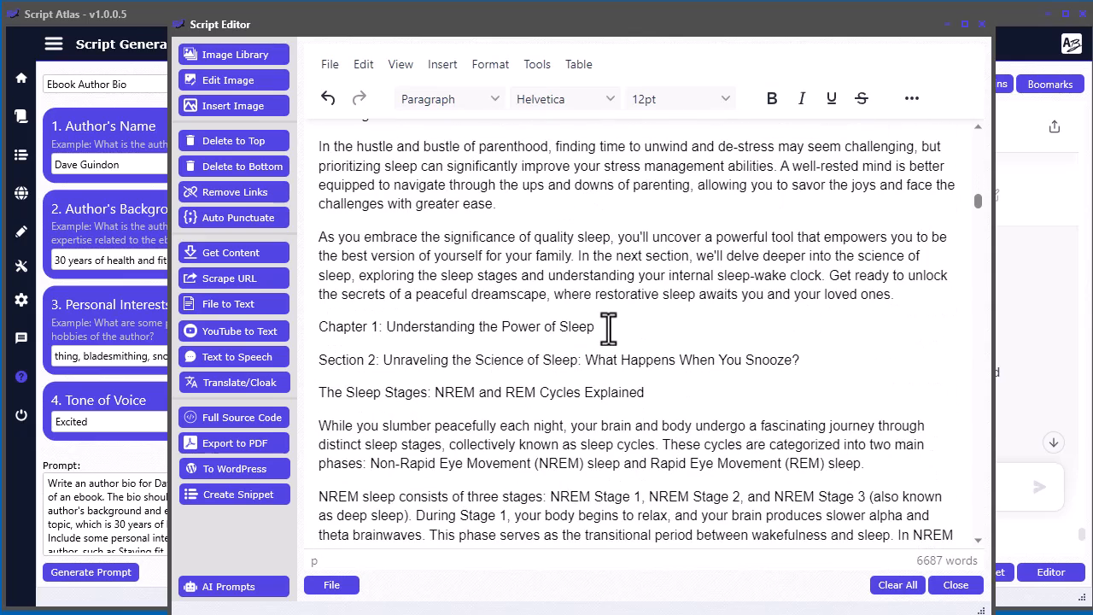
{"action": "left_click_drag", "start_coordinate": [608, 326], "coordinate": [301, 331]}
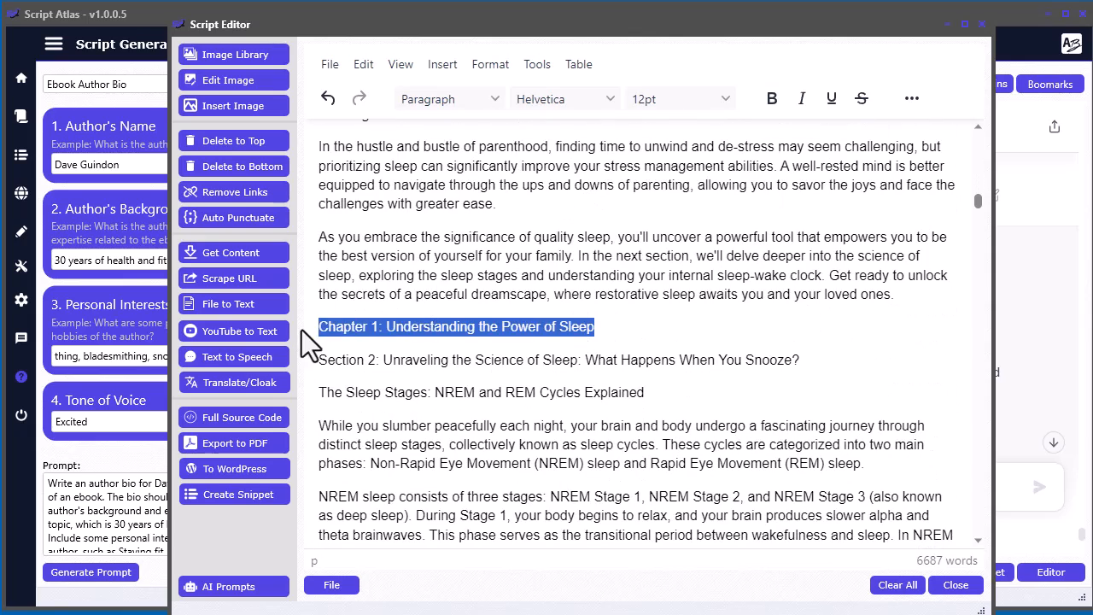
{"action": "key", "text": "Delete"}
{"action": "key", "text": "Delete"}
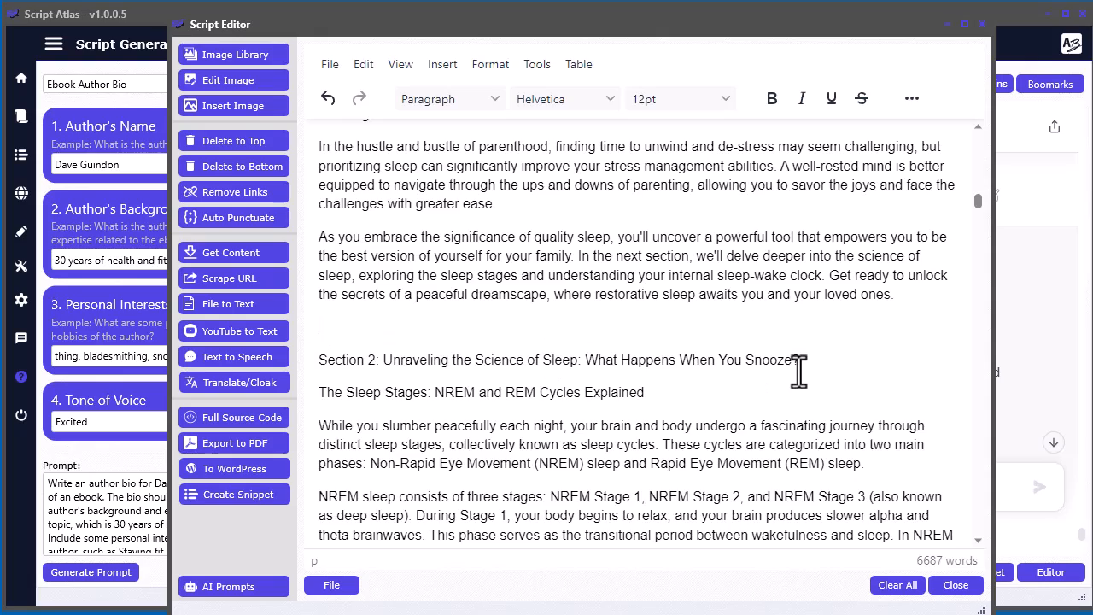
{"action": "key", "text": "shift+End"}
{"action": "key", "text": "ctrl+b"}
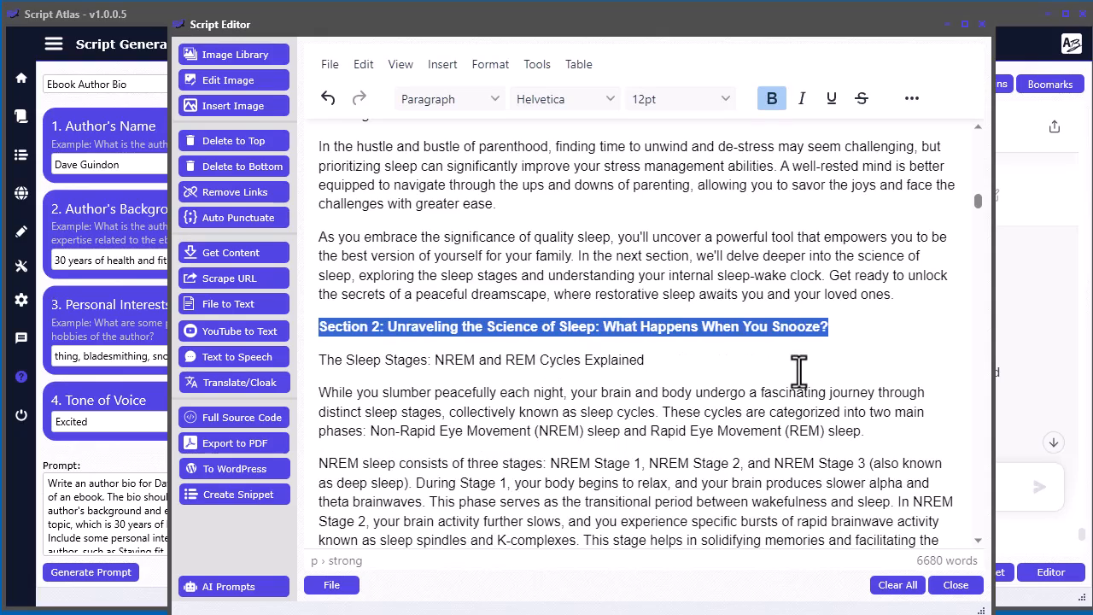
- Format the "Chapter 2: Unlocking the Secrets to Deep, Restorative Sleep" title as Heading 2 and bold the Section 1 title below it
{"action": "left_click", "coordinate": [746, 390]}
{"action": "scroll", "coordinate": [524, 427], "scroll_direction": "down", "scroll_amount": 6}
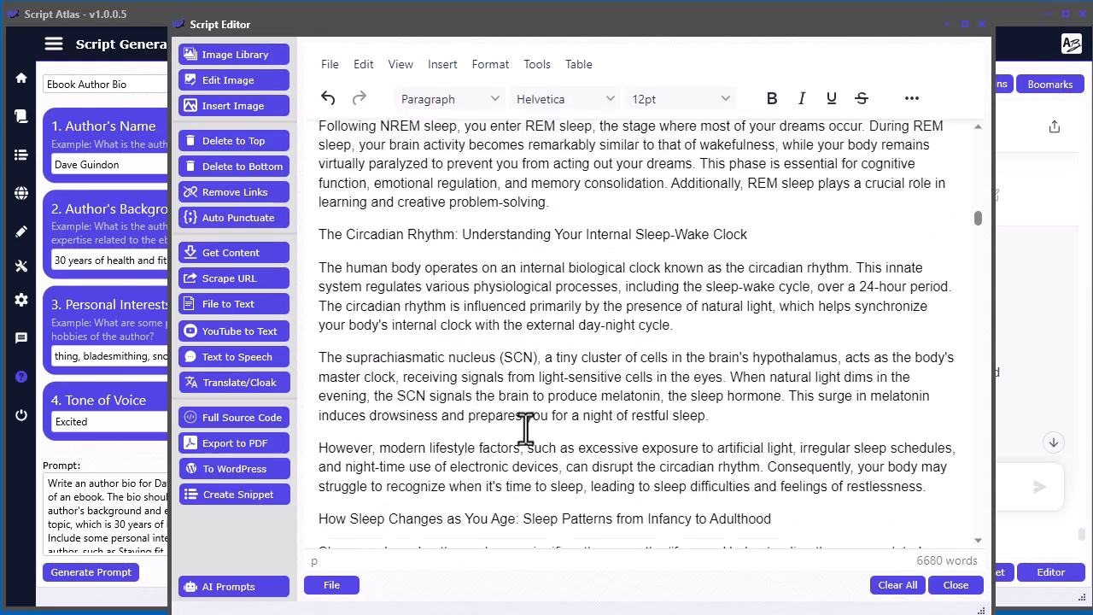
{"action": "scroll", "coordinate": [541, 320], "scroll_direction": "down", "scroll_amount": 8}
{"action": "scroll", "coordinate": [688, 365], "scroll_direction": "up", "scroll_amount": 1}
{"action": "left_click_drag", "start_coordinate": [694, 356], "coordinate": [308, 361]}
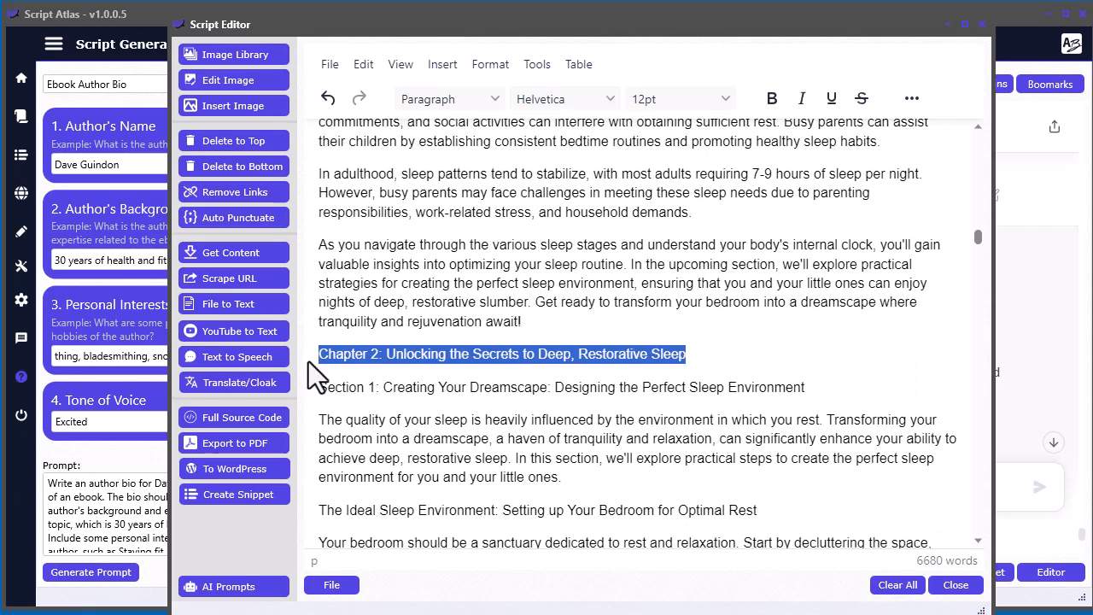
{"action": "left_click", "coordinate": [467, 106]}
{"action": "left_click", "coordinate": [467, 179]}
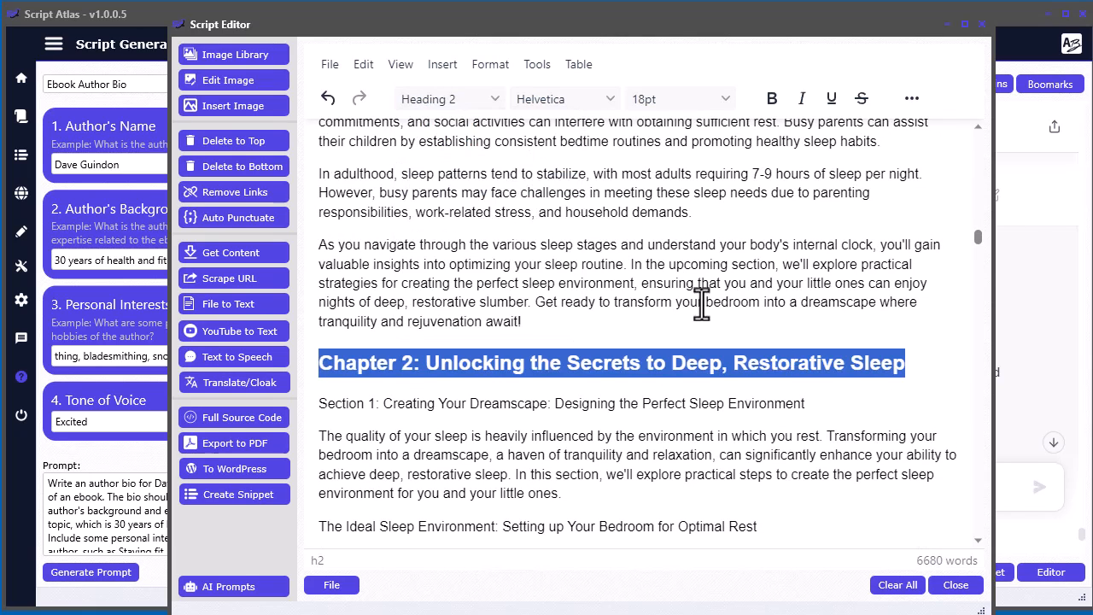
{"action": "left_click_drag", "start_coordinate": [841, 403], "coordinate": [310, 396]}
{"action": "key", "text": "ctrl+b"}
{"action": "left_click", "coordinate": [496, 455]}
- Bold the "Section 2: Tailored Techniques for Blissful Nights" title and delete the repeated Chapter 2 title line above it
{"action": "scroll", "coordinate": [539, 452], "scroll_direction": "down", "scroll_amount": 12}
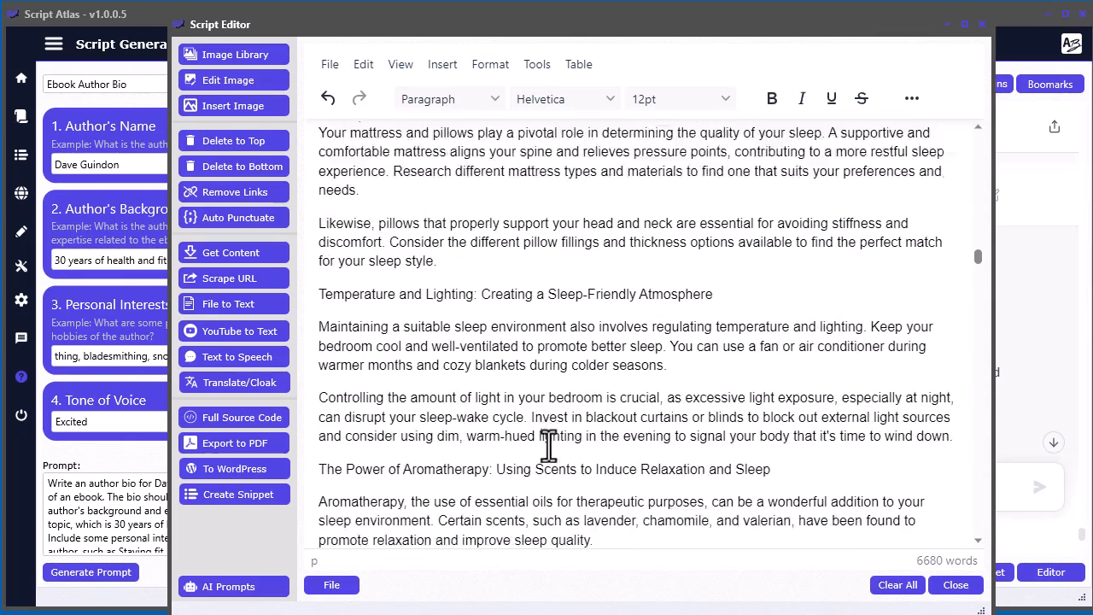
{"action": "scroll", "coordinate": [554, 436], "scroll_direction": "down", "scroll_amount": 3}
{"action": "left_click_drag", "start_coordinate": [760, 336], "coordinate": [323, 336]}
{"action": "key", "text": "ctrl+b"}
{"action": "left_click", "coordinate": [725, 302]}
{"action": "key", "text": "shift+Home"}
{"action": "key", "text": "BackSpace"}
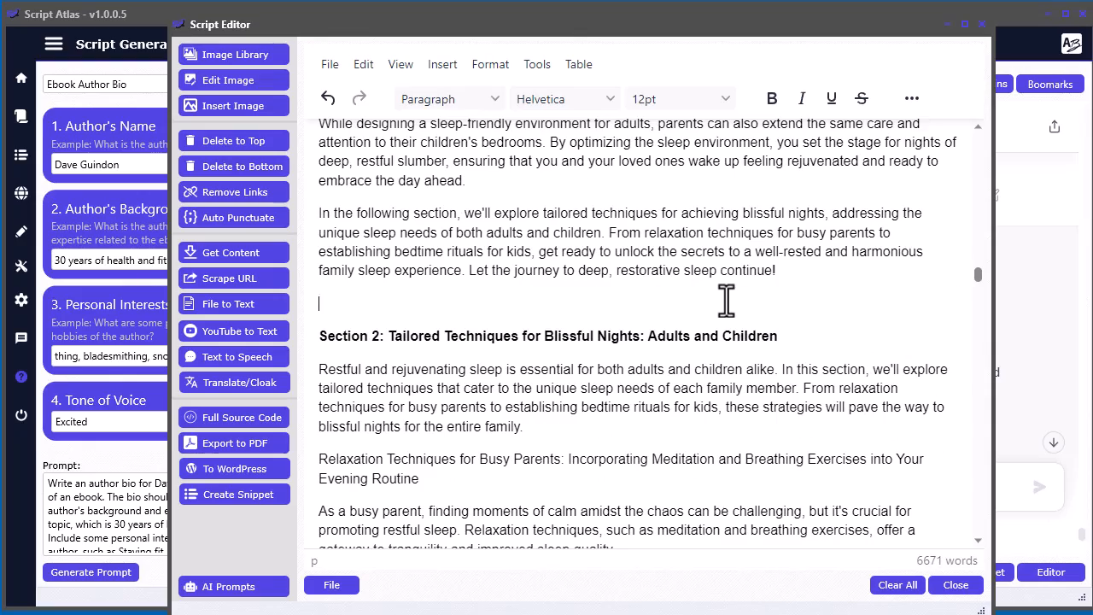
- Delete the repeated Chapter 2 title above Section 3 and bold the "Section 3: Navigating Sleep Disturbances" title
{"action": "scroll", "coordinate": [725, 298], "scroll_direction": "down", "scroll_amount": 15}
{"action": "scroll", "coordinate": [725, 299], "scroll_direction": "down", "scroll_amount": 2}
{"action": "left_click_drag", "start_coordinate": [704, 295], "coordinate": [326, 289]}
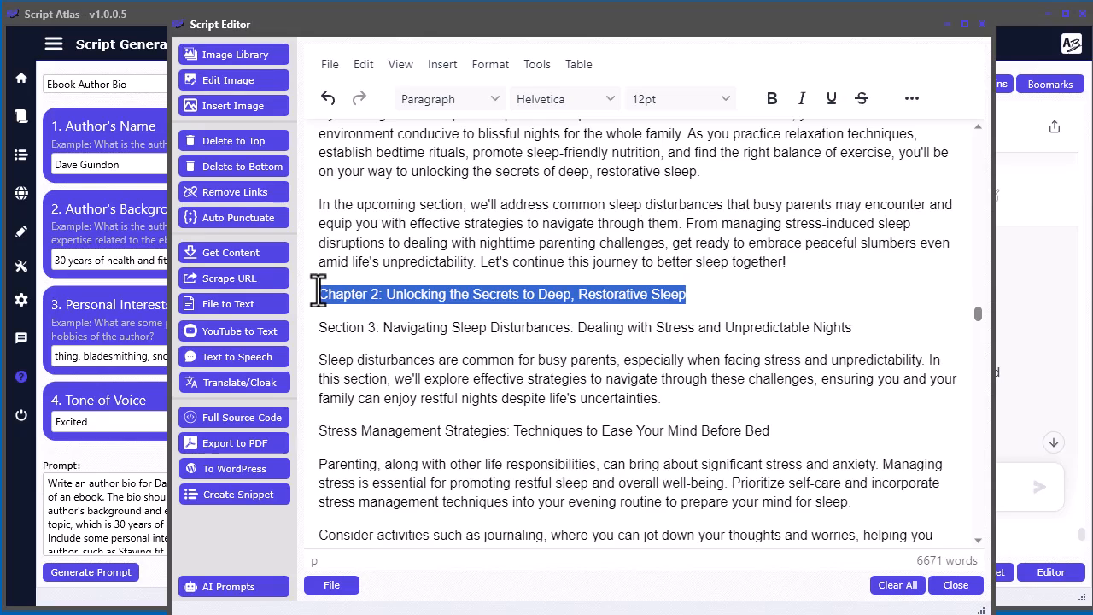
{"action": "key", "text": "Delete"}
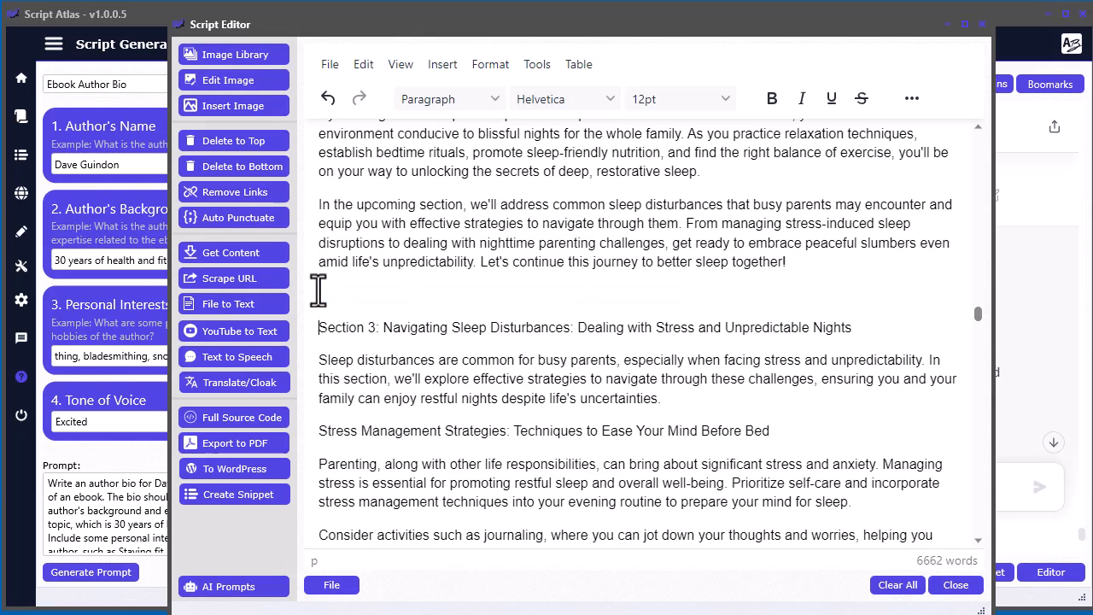
{"action": "key", "text": "shift+End"}
{"action": "key", "text": "ctrl+b"}
{"action": "left_click", "coordinate": [402, 238]}
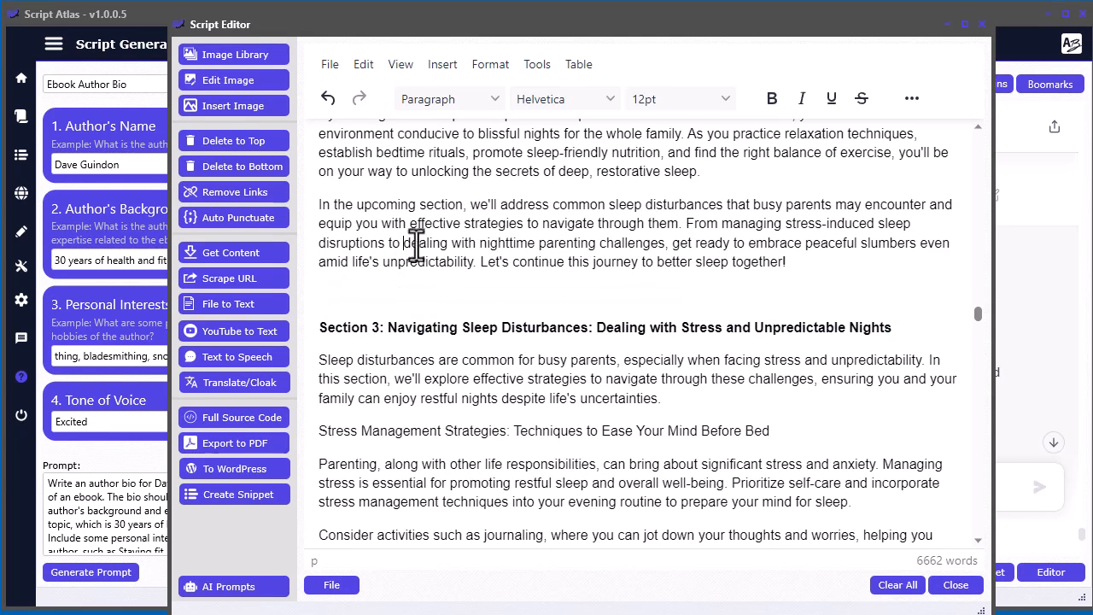
- Review the formatted headings from the ebook's title through Section 2 of Chapter 2, then return to the beginning of the document
{"action": "key", "text": "ctrl+Home"}
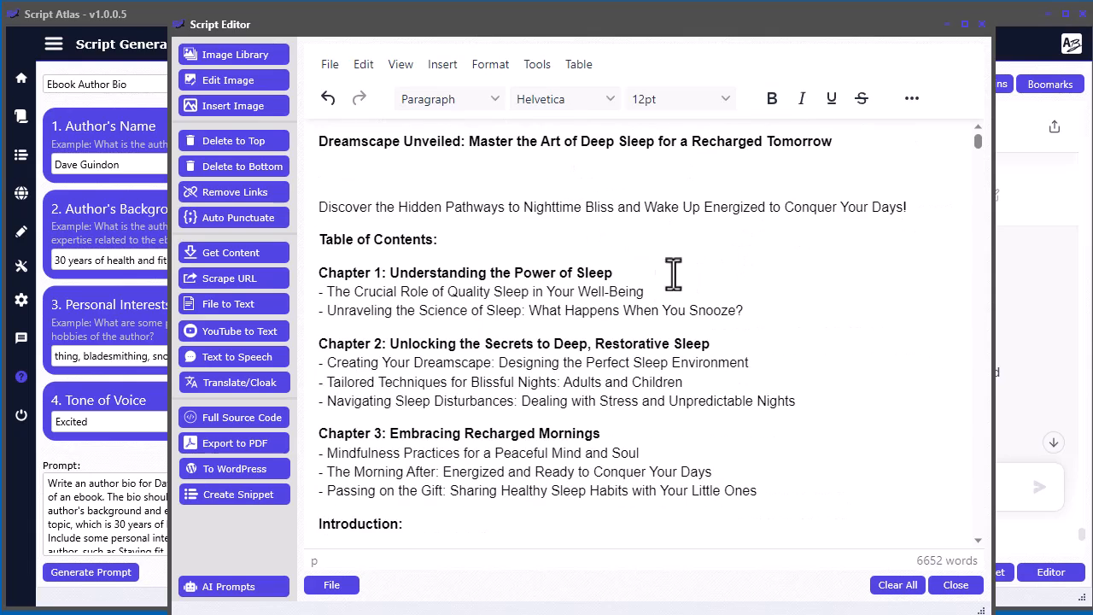
{"action": "scroll", "coordinate": [388, 309], "scroll_direction": "down", "scroll_amount": 10}
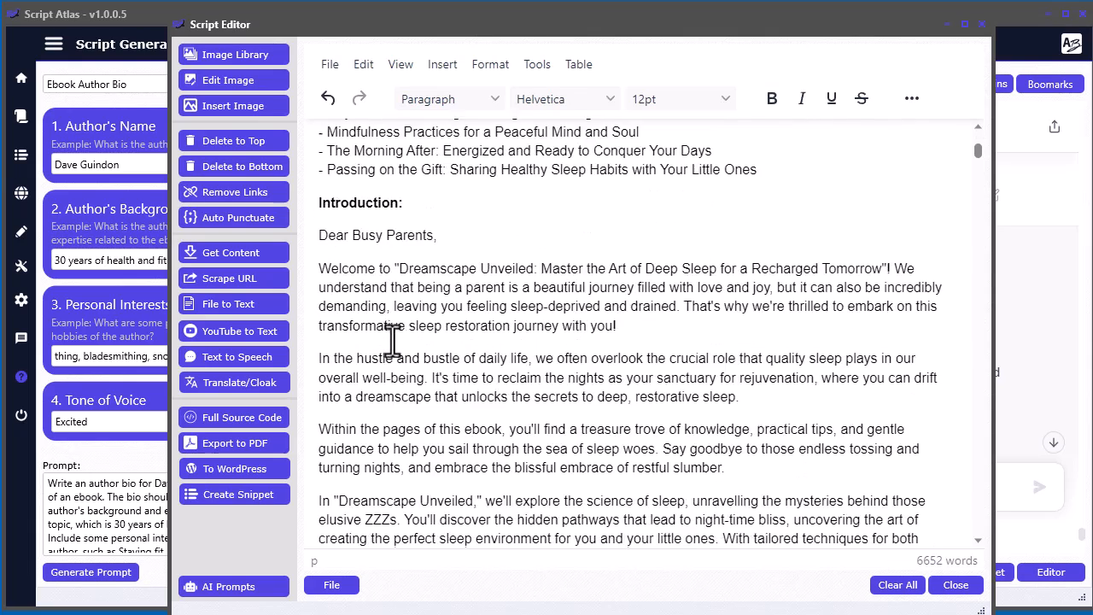
{"action": "scroll", "coordinate": [394, 343], "scroll_direction": "down", "scroll_amount": 3}
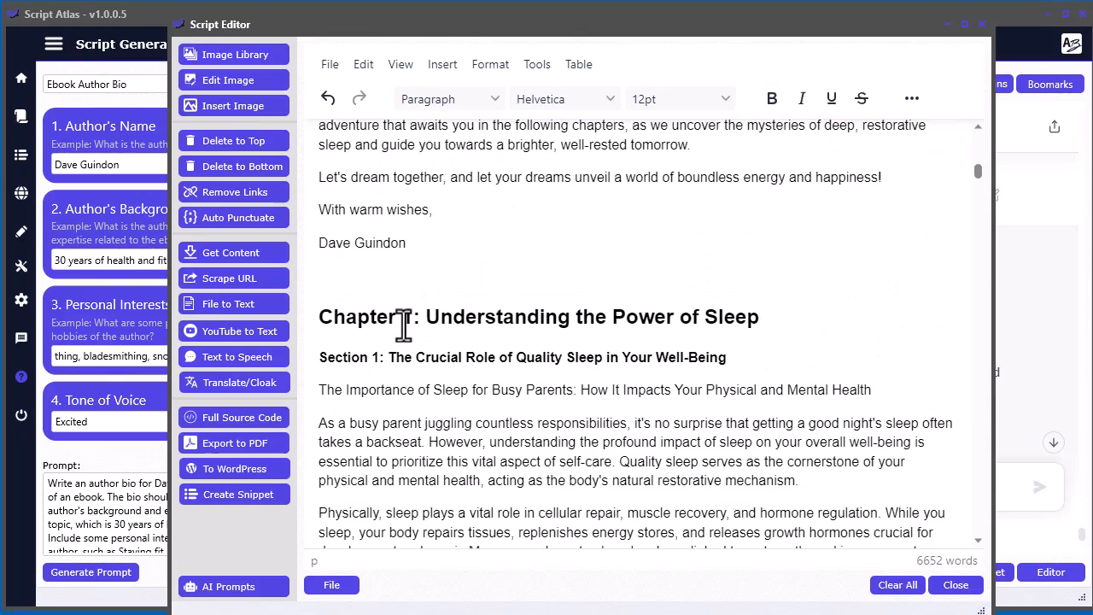
{"action": "scroll", "coordinate": [614, 373], "scroll_direction": "down", "scroll_amount": 15}
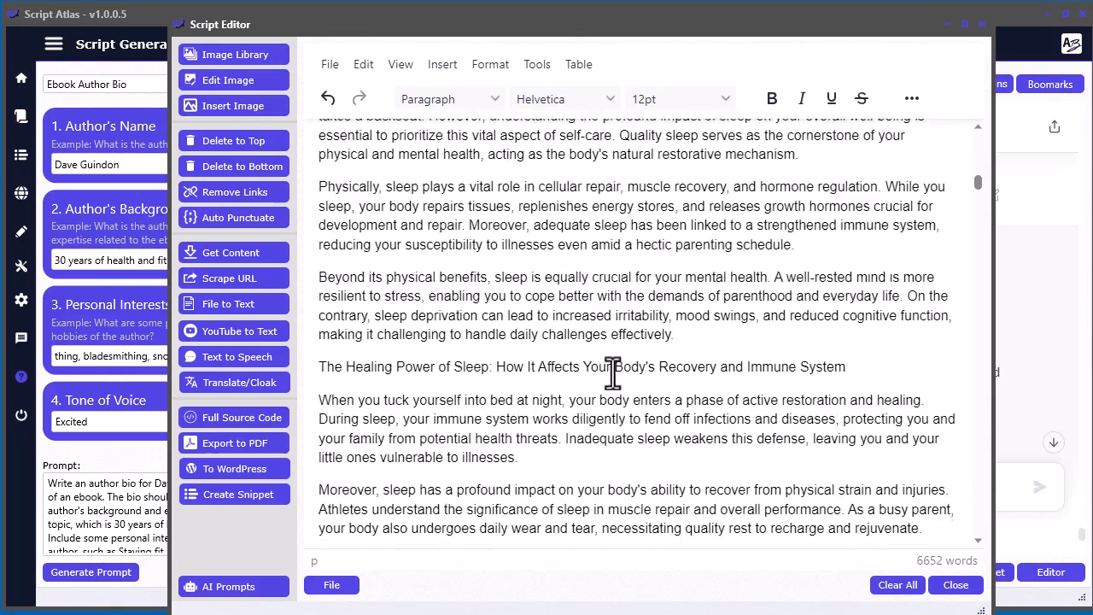
{"action": "scroll", "coordinate": [614, 373], "scroll_direction": "up", "scroll_amount": 6}
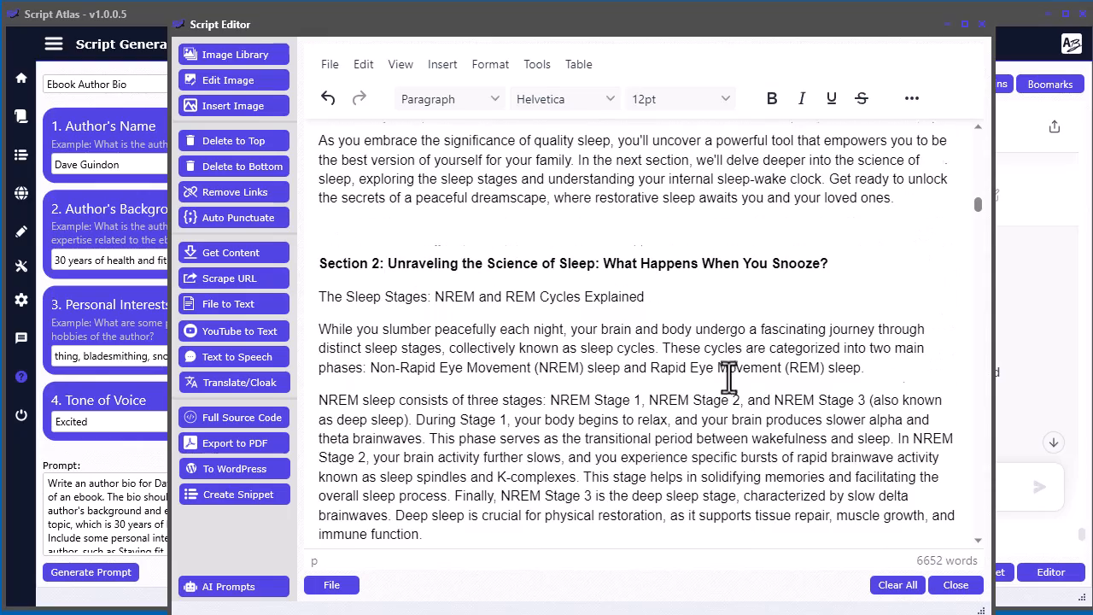
{"action": "scroll", "coordinate": [700, 379], "scroll_direction": "down", "scroll_amount": 20}
{"action": "scroll", "coordinate": [544, 363], "scroll_direction": "down", "scroll_amount": 8}
{"action": "scroll", "coordinate": [509, 359], "scroll_direction": "up", "scroll_amount": 4}
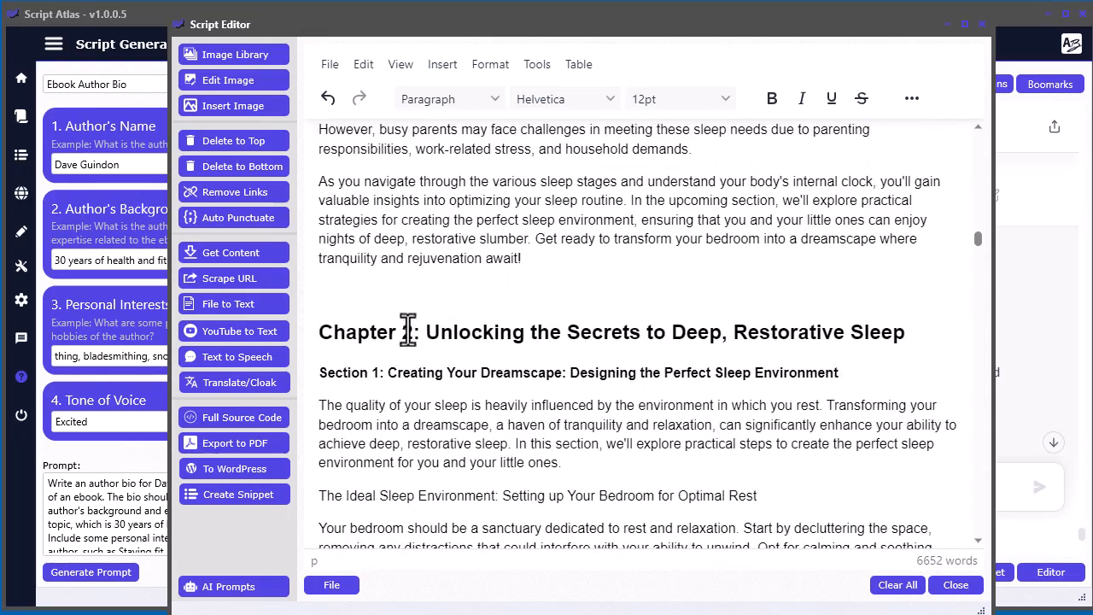
{"action": "scroll", "coordinate": [503, 358], "scroll_direction": "down", "scroll_amount": 11}
{"action": "scroll", "coordinate": [503, 359], "scroll_direction": "down", "scroll_amount": 10}
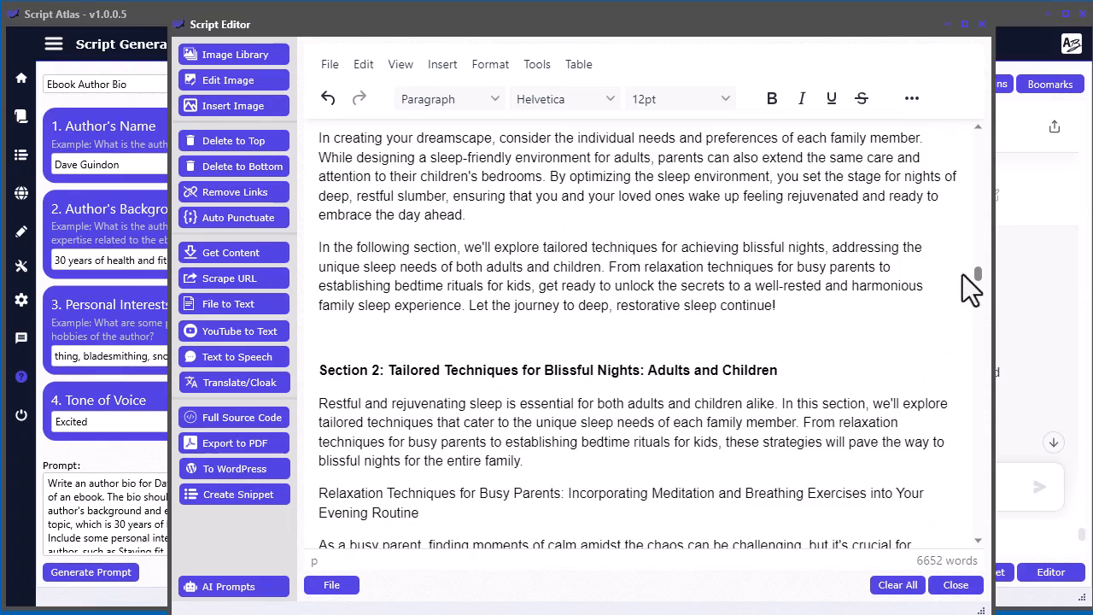
{"action": "left_click_drag", "start_coordinate": [976, 278], "coordinate": [966, 146]}
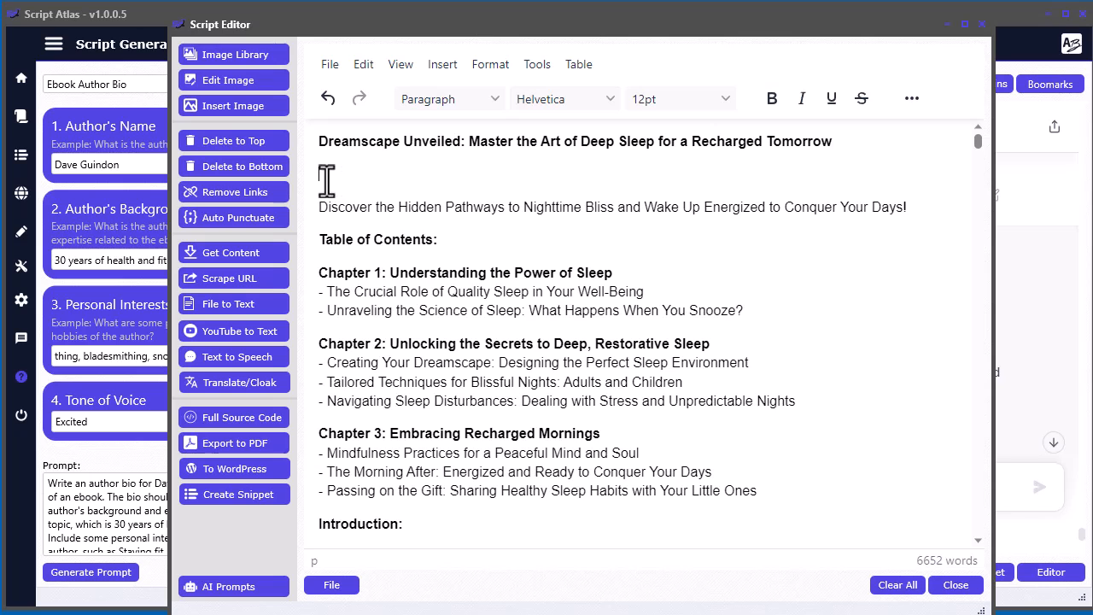
- Open the image library for the ebook and shift its window downward over the editor
{"action": "left_click", "coordinate": [244, 56]}
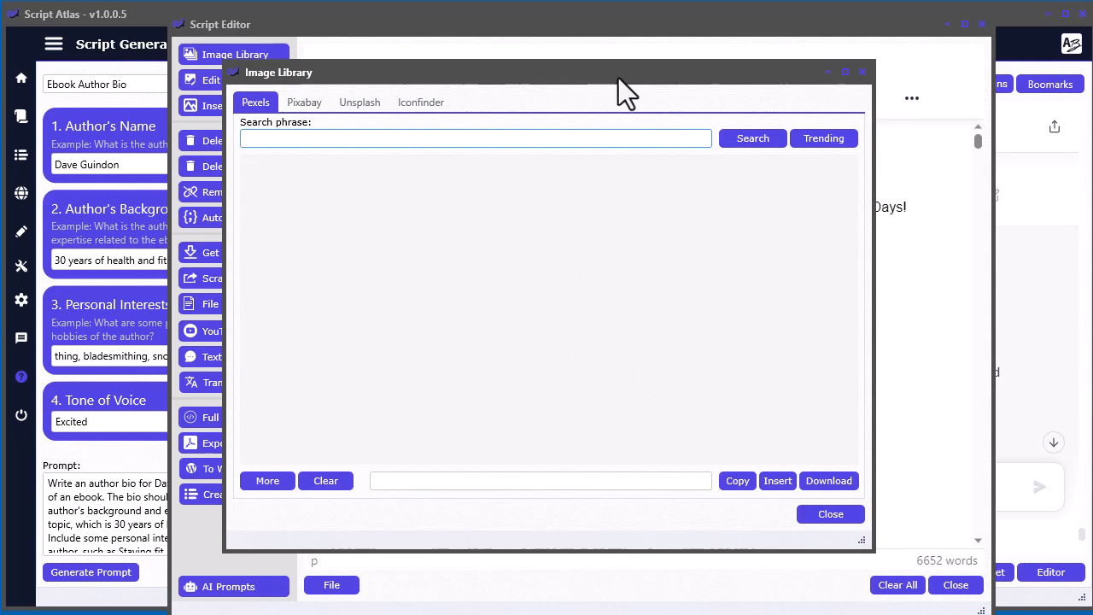
{"action": "left_click_drag", "start_coordinate": [619, 80], "coordinate": [627, 129]}
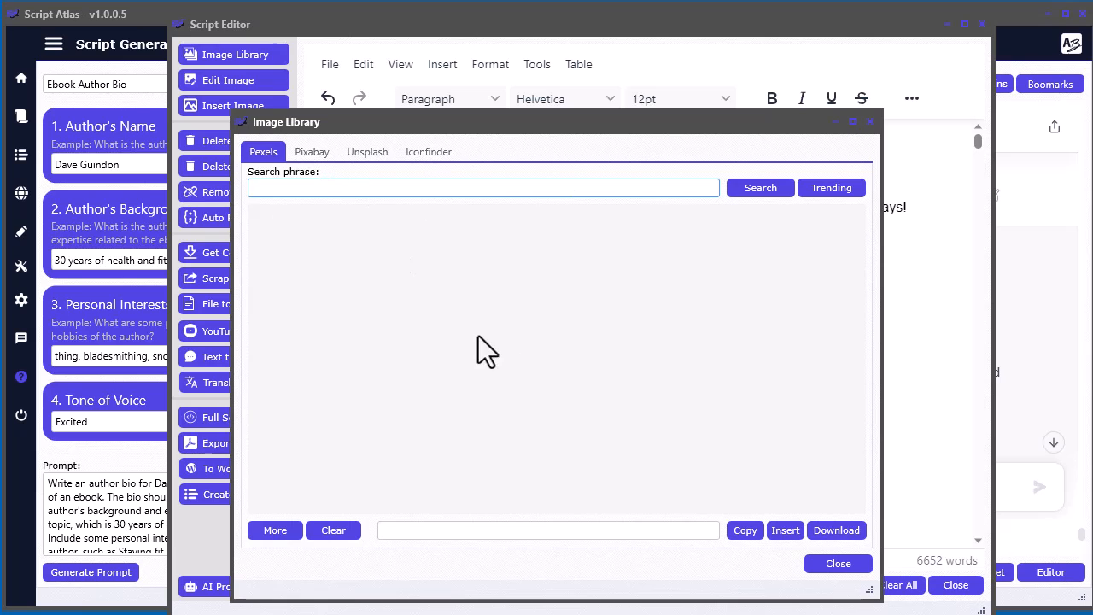
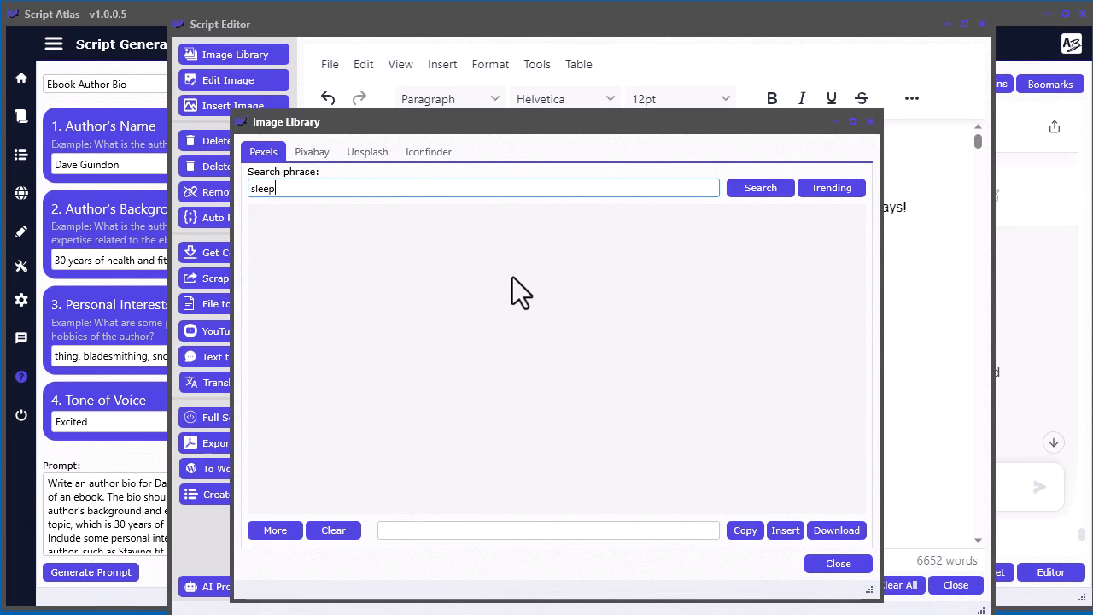
- Search the Pexels images for "sleep" and refine the search phrase to "sleep restoration"
{"action": "key", "text": "Return"}
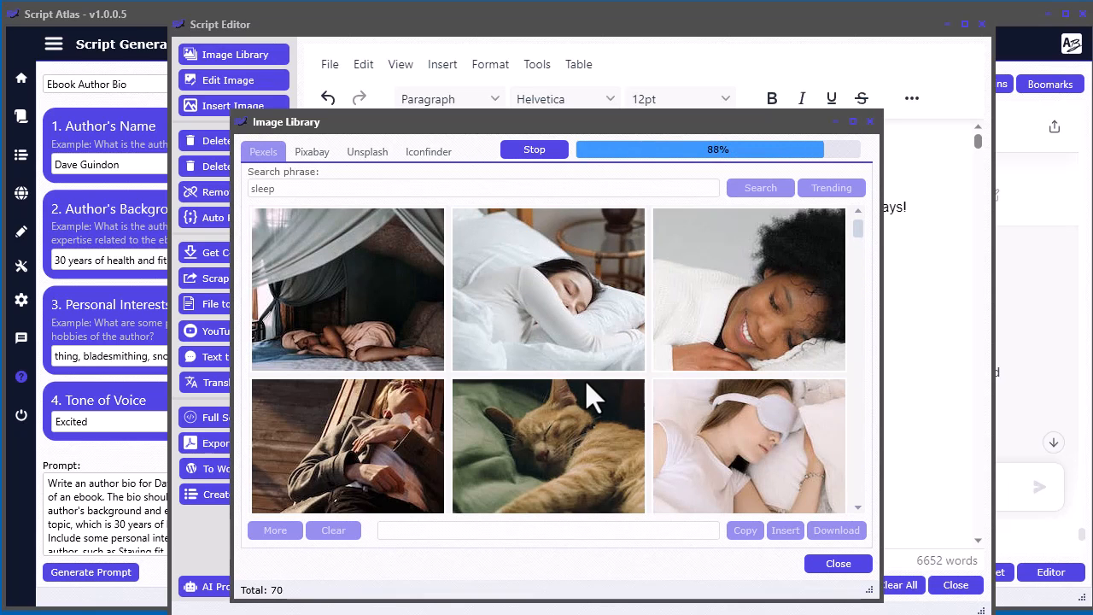
{"action": "scroll", "coordinate": [587, 386], "scroll_direction": "down", "scroll_amount": 5}
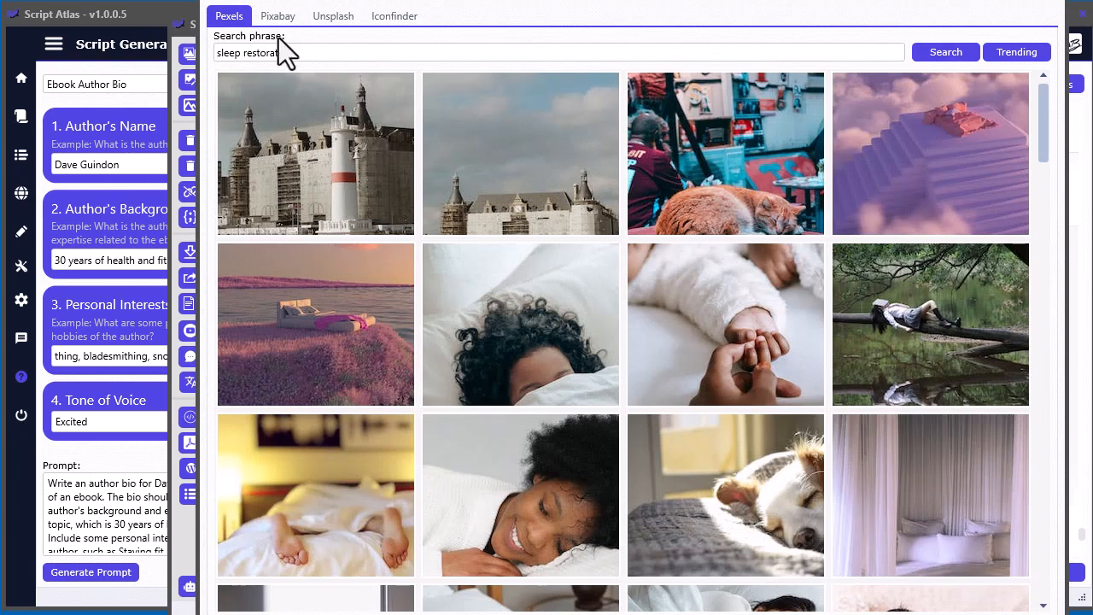
{"action": "left_click_drag", "start_coordinate": [320, 58], "coordinate": [216, 60]}
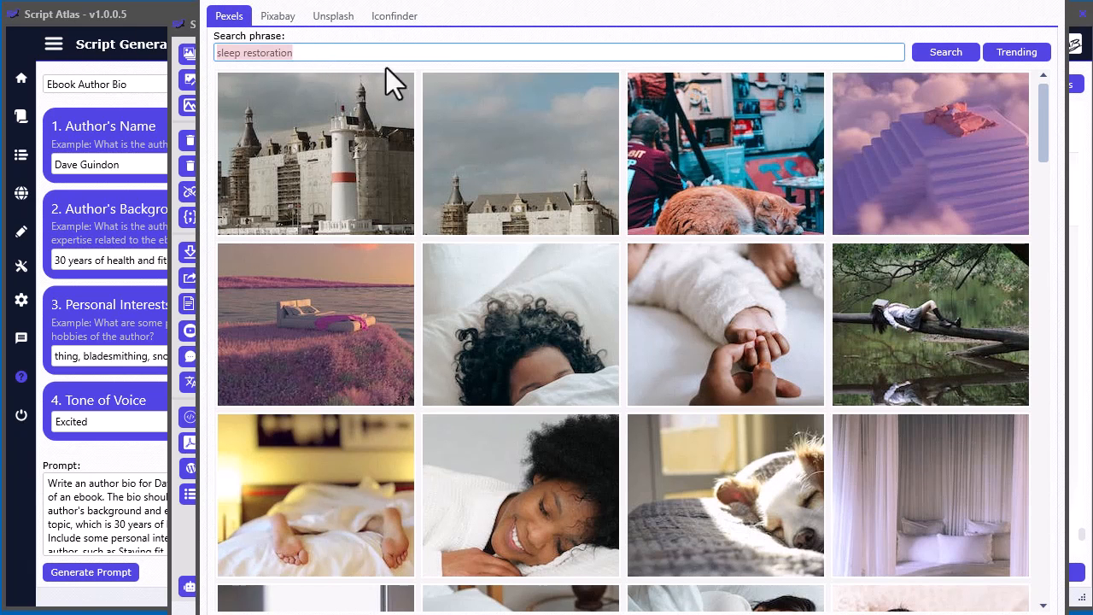
- Insert the large version of the image of a bed atop purple cloud stairs beneath the ebook title
{"action": "left_click_drag", "start_coordinate": [781, 0], "coordinate": [613, 19]}
{"action": "left_click", "coordinate": [757, 176]}
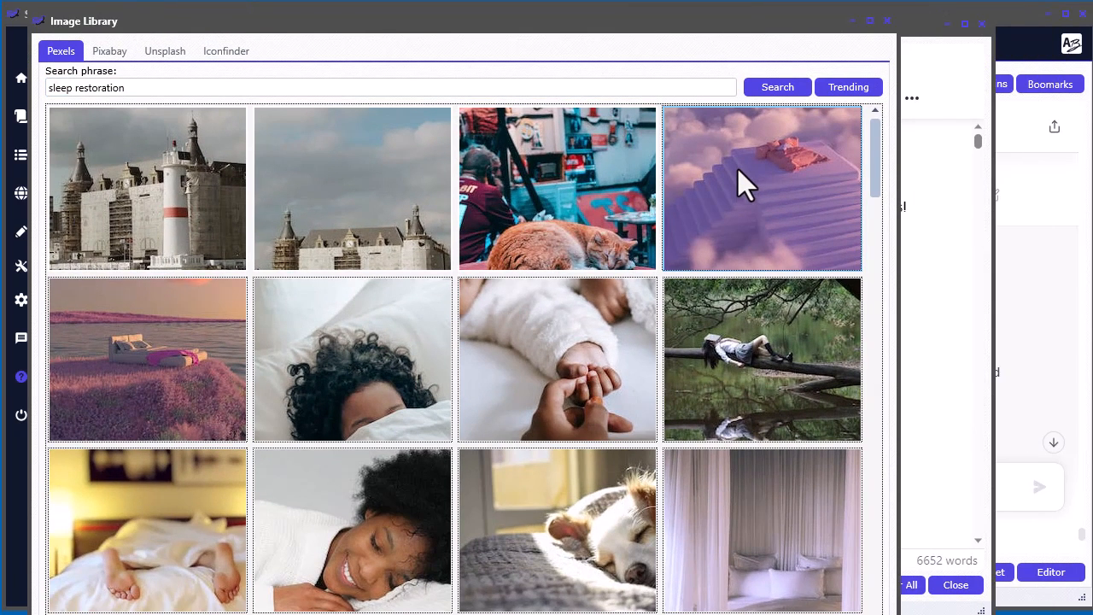
{"action": "right_click", "coordinate": [717, 168]}
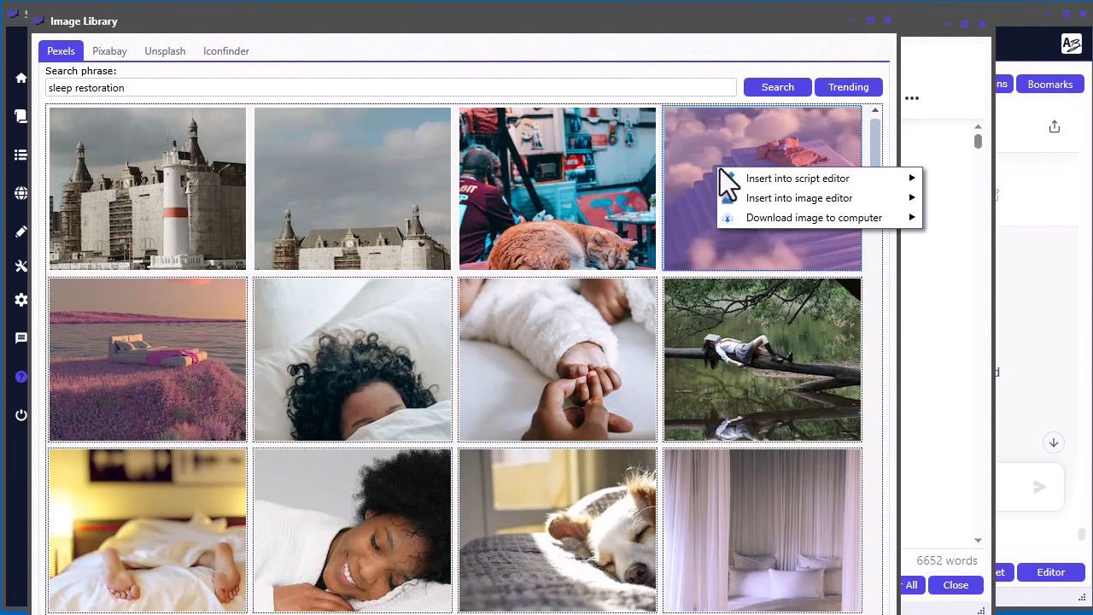
{"action": "mouse_move", "coordinate": [801, 179]}
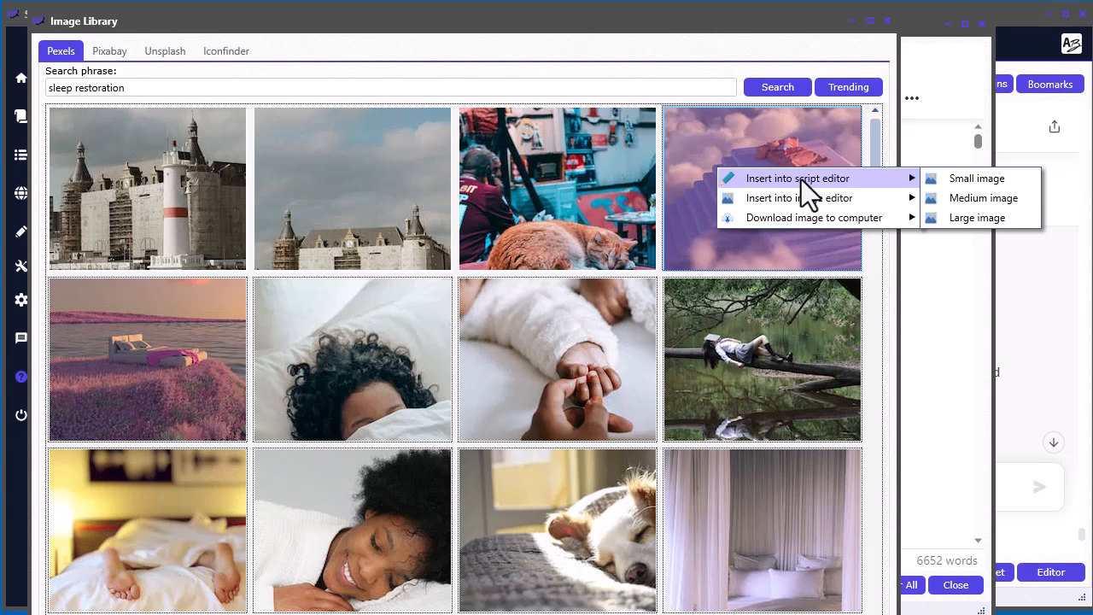
{"action": "left_click", "coordinate": [987, 223]}
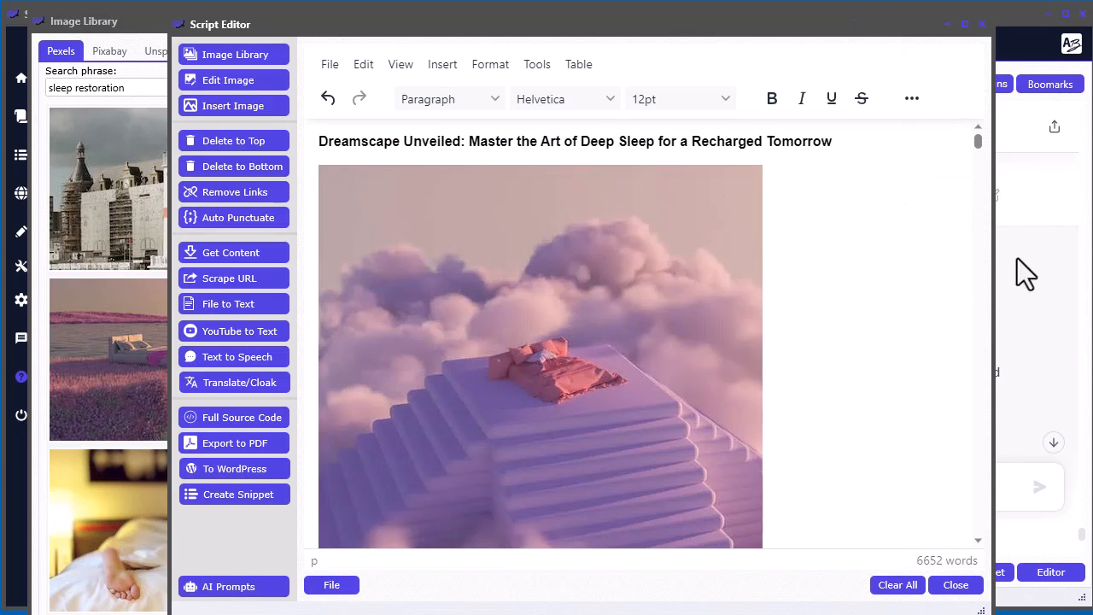
{"action": "scroll", "coordinate": [872, 275], "scroll_direction": "down", "scroll_amount": 5}
{"action": "scroll", "coordinate": [871, 275], "scroll_direction": "up", "scroll_amount": 5}
- Center the purple cloud stairs image beneath the ebook title
{"action": "left_click", "coordinate": [850, 141]}
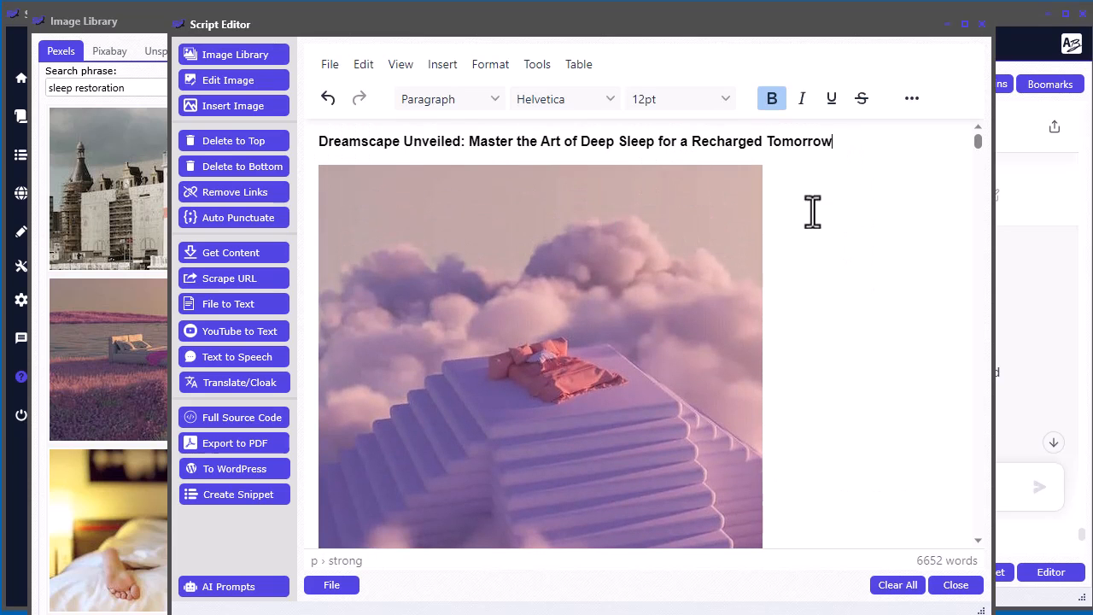
{"action": "left_click", "coordinate": [834, 225]}
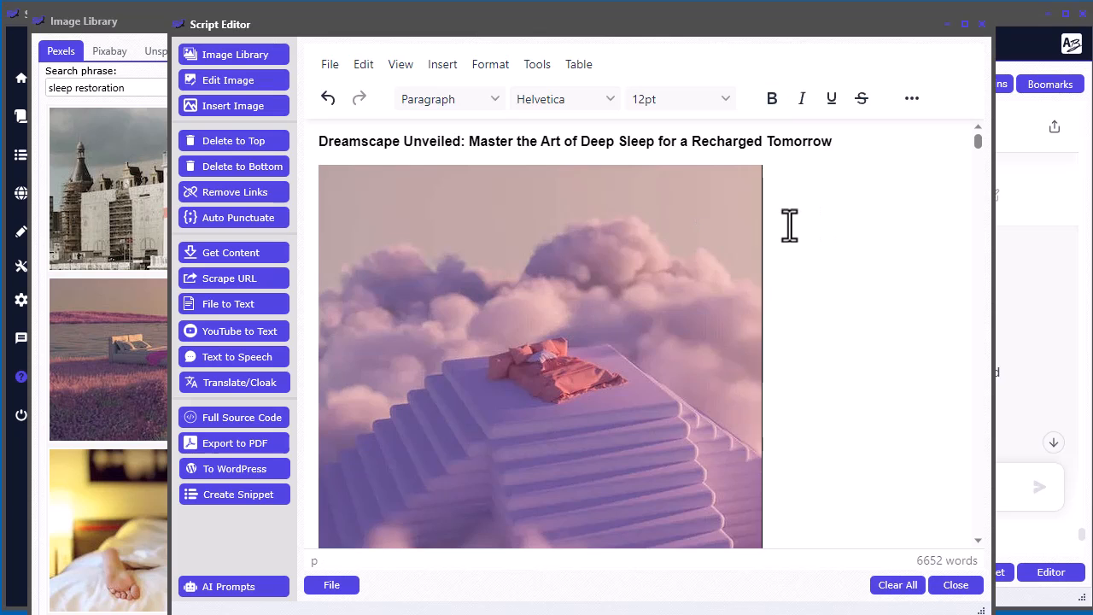
{"action": "left_click", "coordinate": [911, 99]}
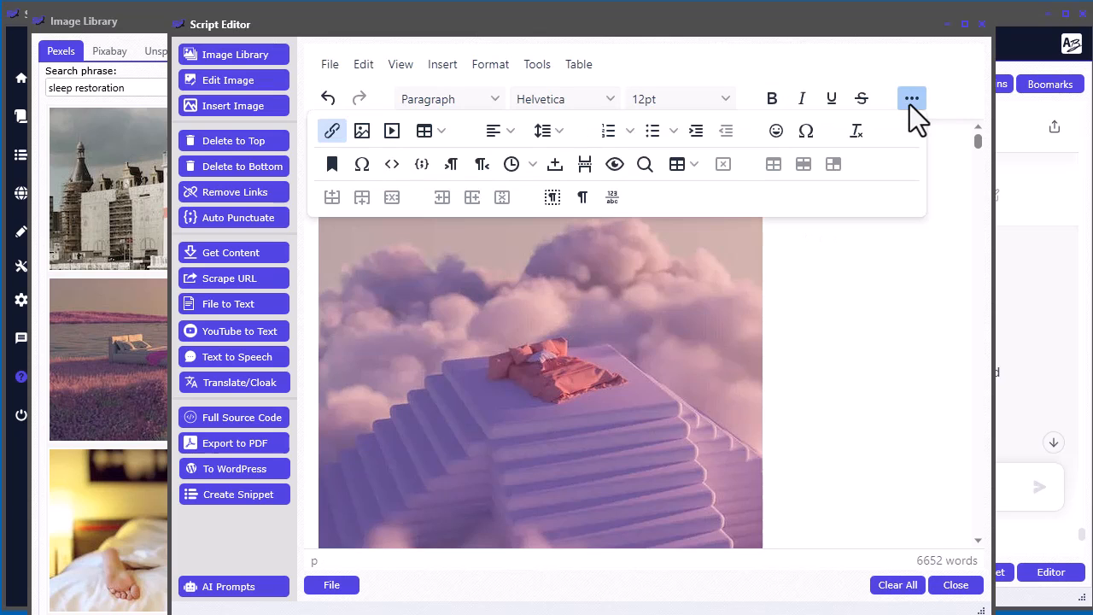
{"action": "left_click", "coordinate": [511, 130]}
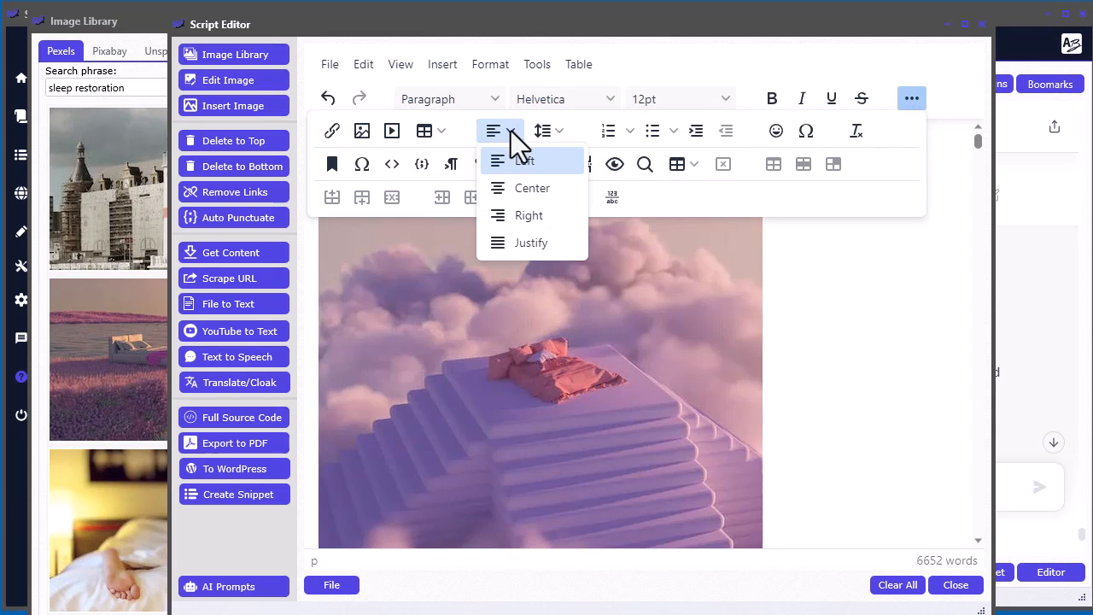
{"action": "left_click", "coordinate": [519, 196]}
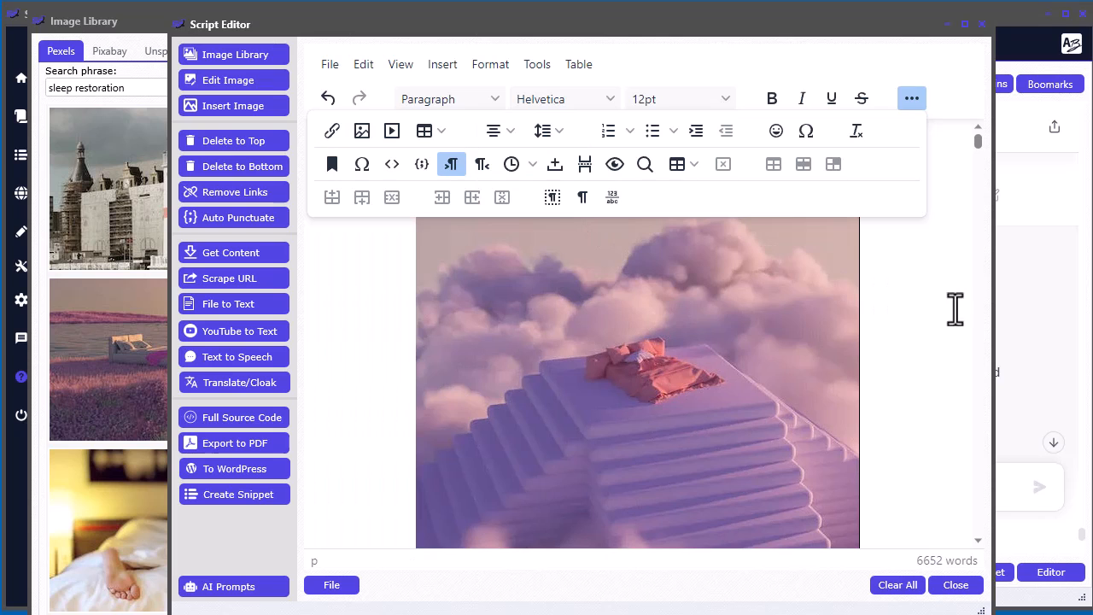
{"action": "left_click", "coordinate": [911, 99]}
{"action": "left_click", "coordinate": [907, 99]}
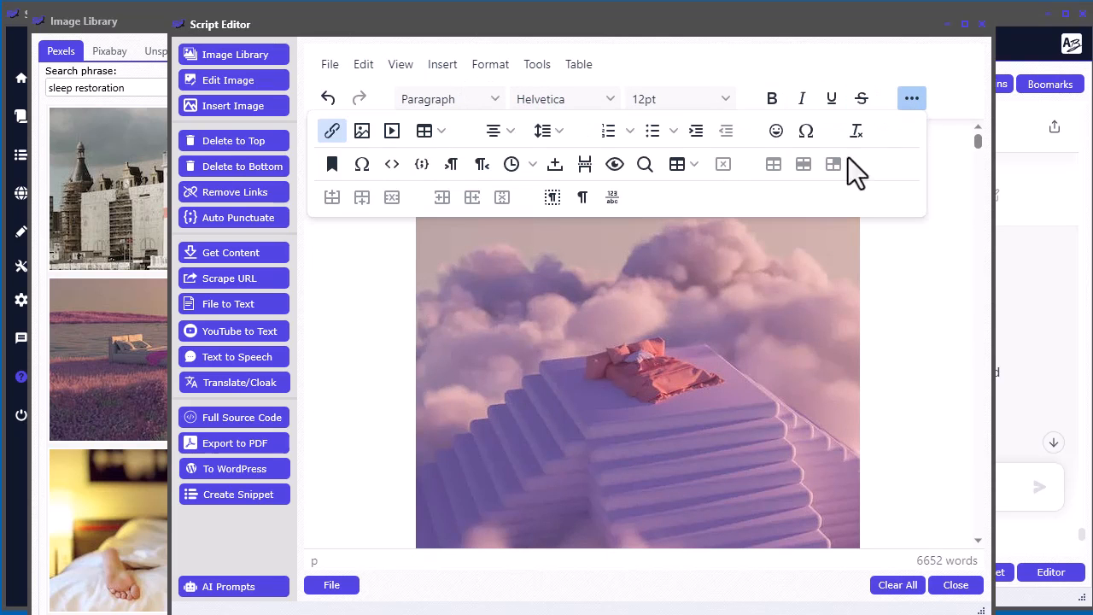
{"action": "left_click", "coordinate": [917, 100]}
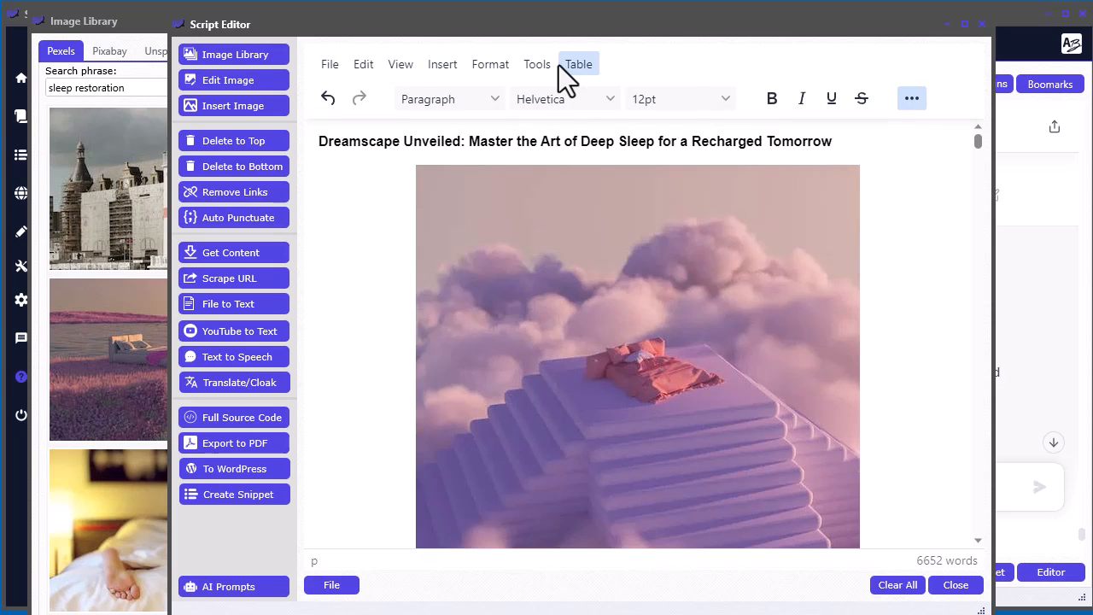
{"action": "left_click", "coordinate": [545, 65]}
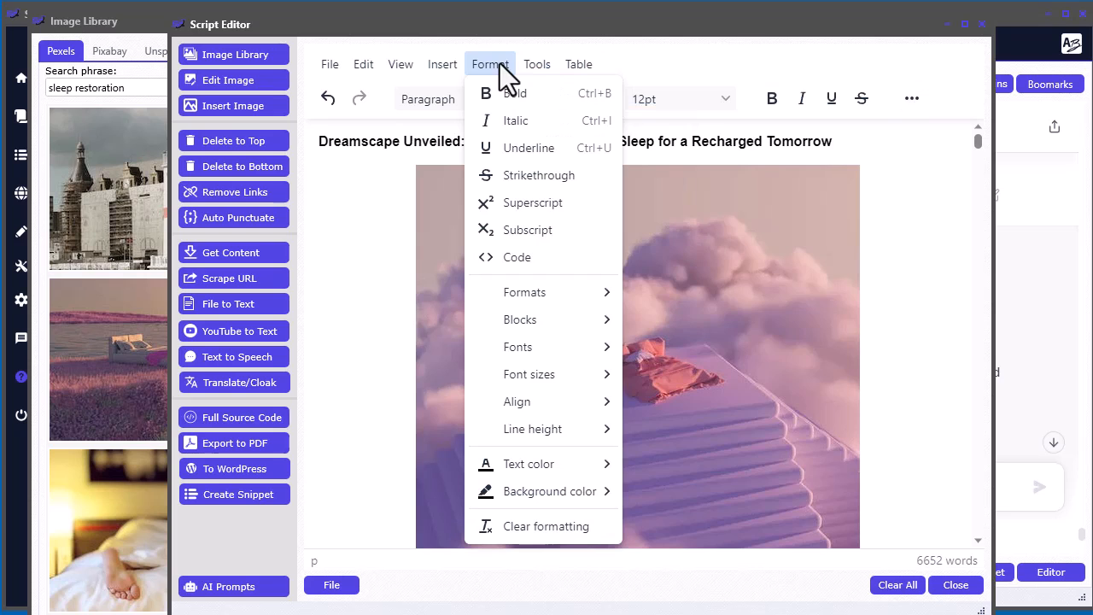
{"action": "mouse_move", "coordinate": [592, 406]}
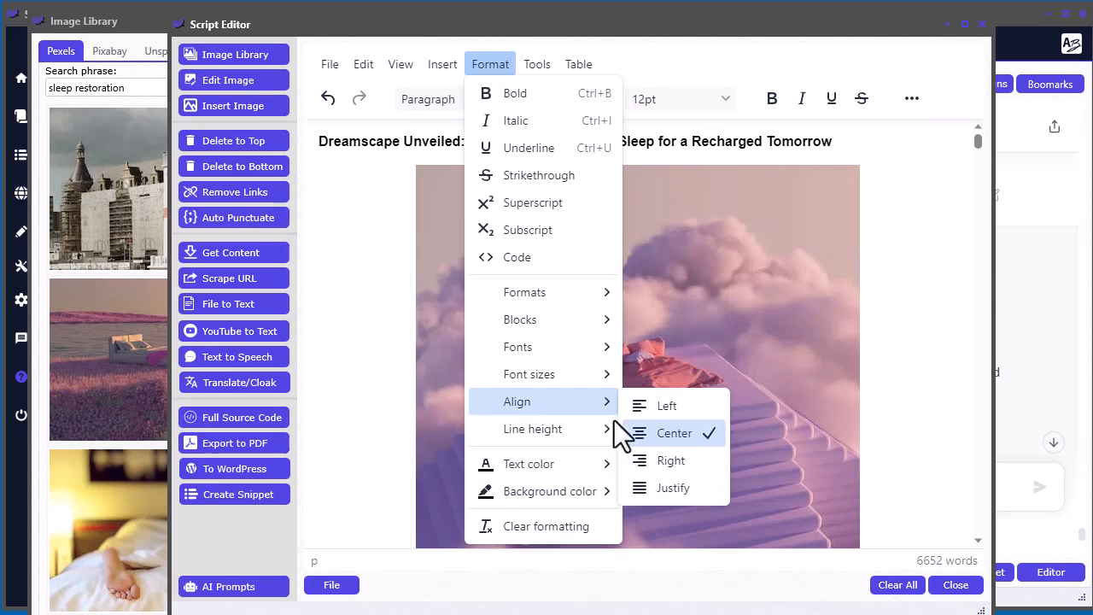
{"action": "mouse_move", "coordinate": [437, 68]}
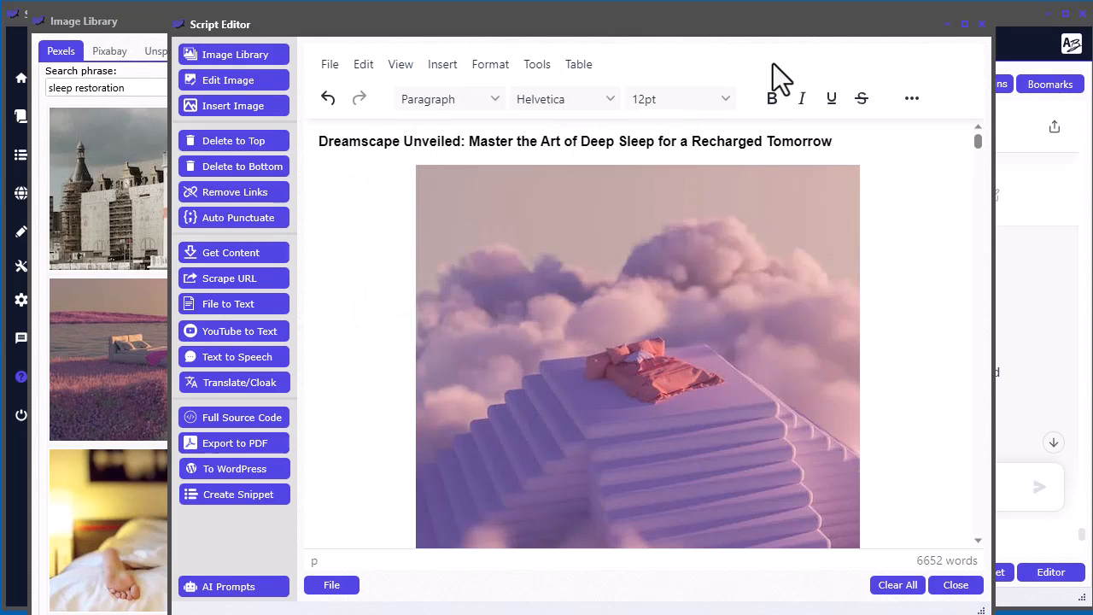
- Center the ebook title "Dreamscape Unveiled: Master the Art of Deep Sleep for a Recharged Tomorrow" above the image
{"action": "left_click", "coordinate": [802, 141]}
{"action": "left_click", "coordinate": [913, 98]}
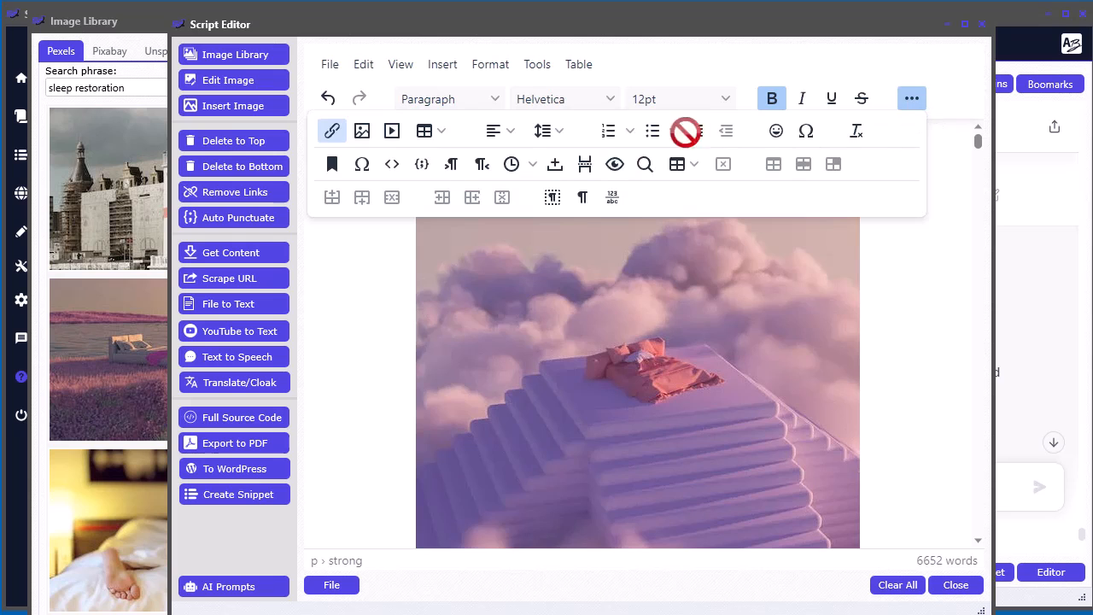
{"action": "left_click", "coordinate": [507, 130]}
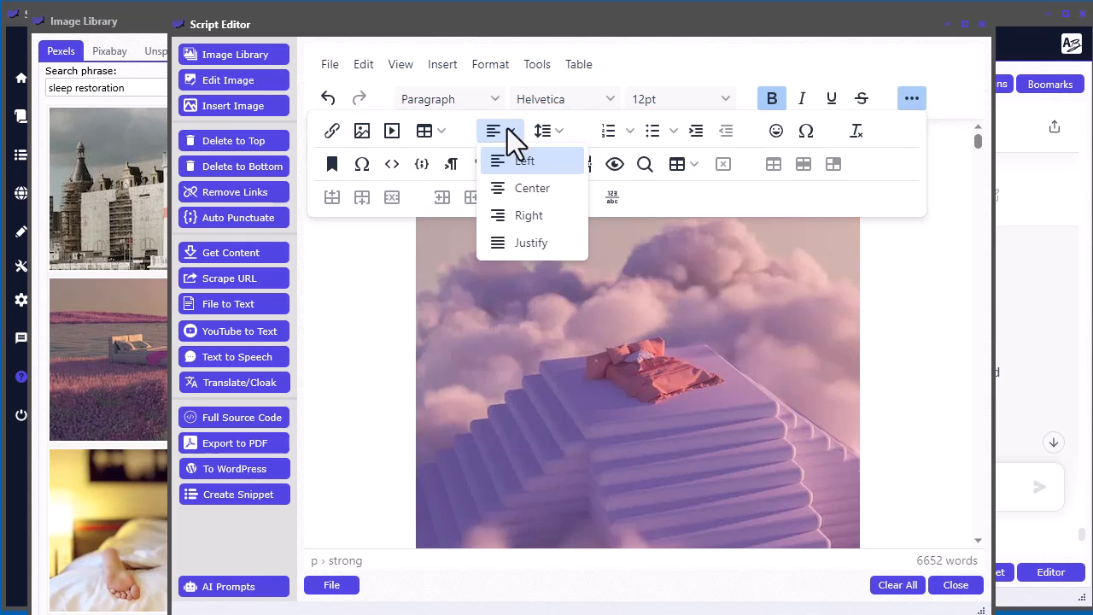
{"action": "left_click", "coordinate": [528, 216]}
{"action": "left_click", "coordinate": [963, 233]}
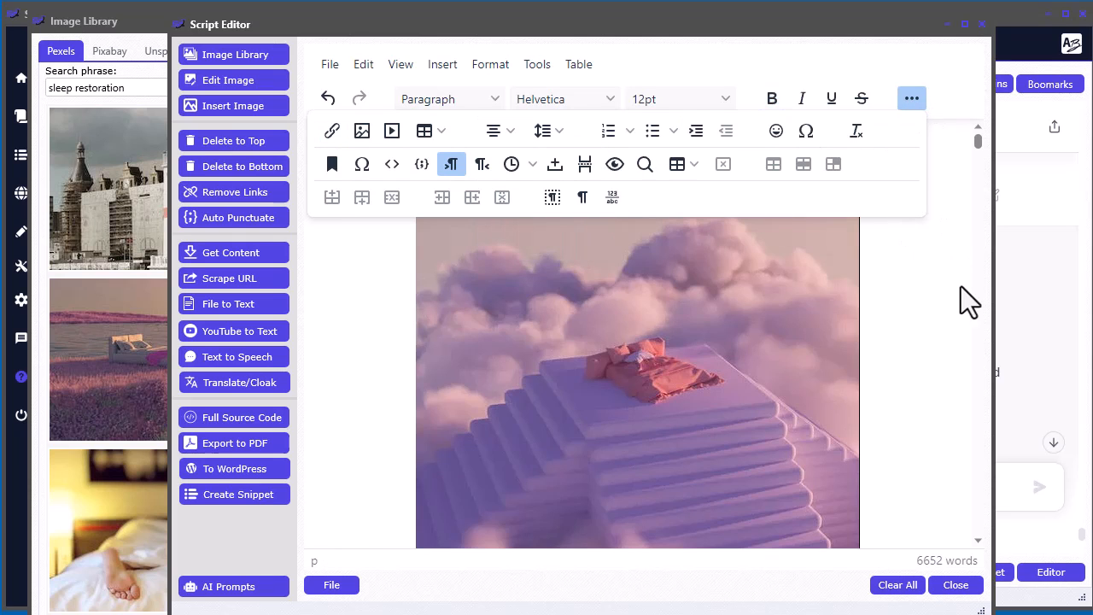
{"action": "left_click", "coordinate": [912, 99]}
- Format the whole ebook title as a large heading and check its layout with the image and contents
{"action": "left_click_drag", "start_coordinate": [913, 142], "coordinate": [379, 141]}
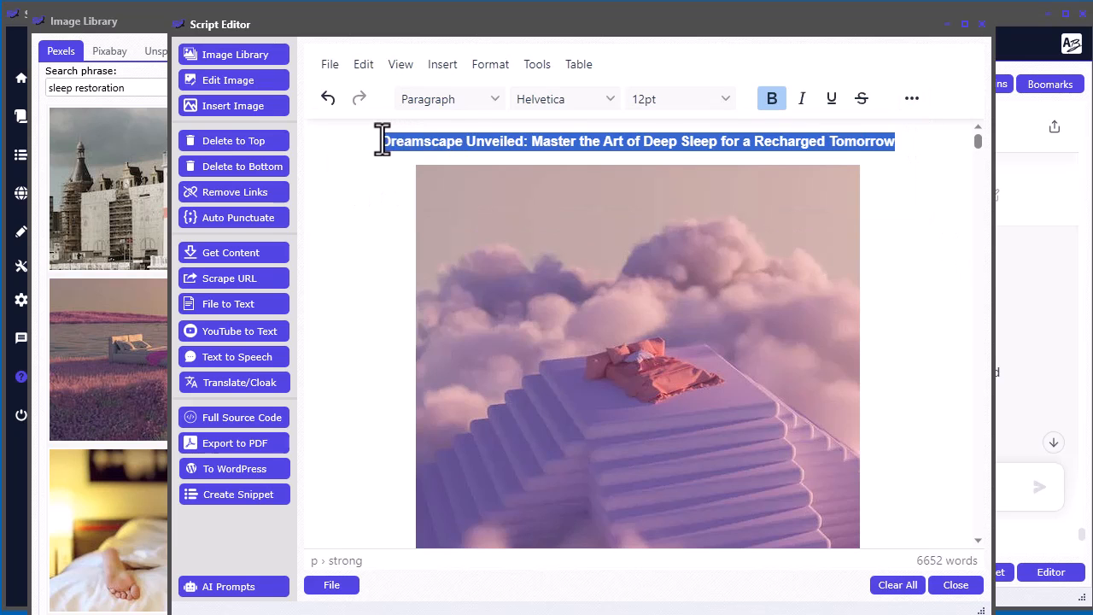
{"action": "left_click", "coordinate": [461, 102]}
{"action": "left_click", "coordinate": [465, 150]}
{"action": "left_click", "coordinate": [936, 240]}
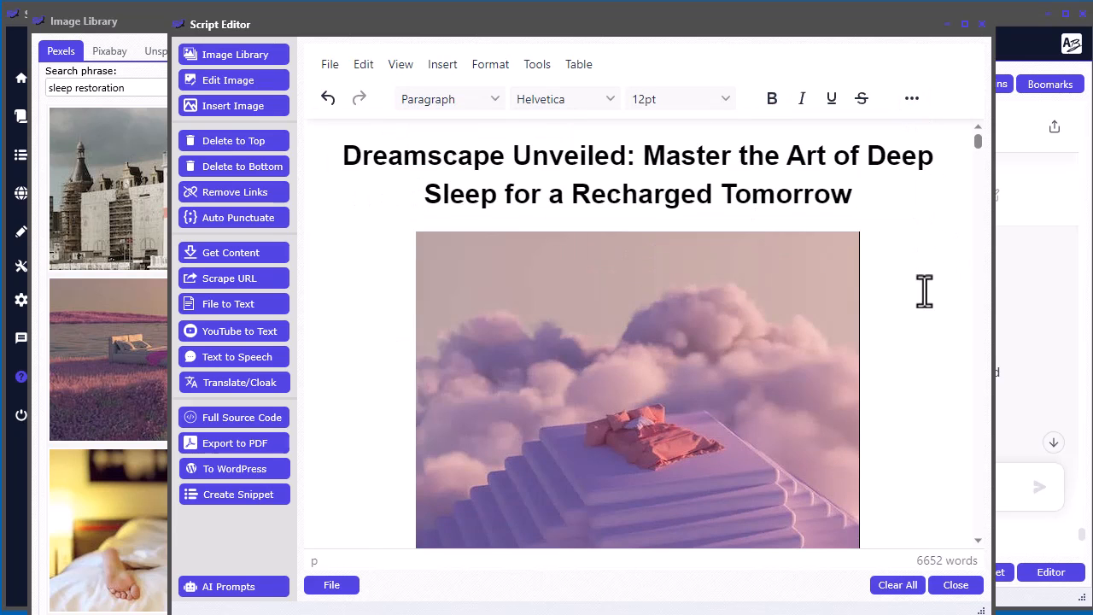
{"action": "scroll", "coordinate": [948, 346], "scroll_direction": "down", "scroll_amount": 3}
{"action": "scroll", "coordinate": [948, 346], "scroll_direction": "down", "scroll_amount": 2}
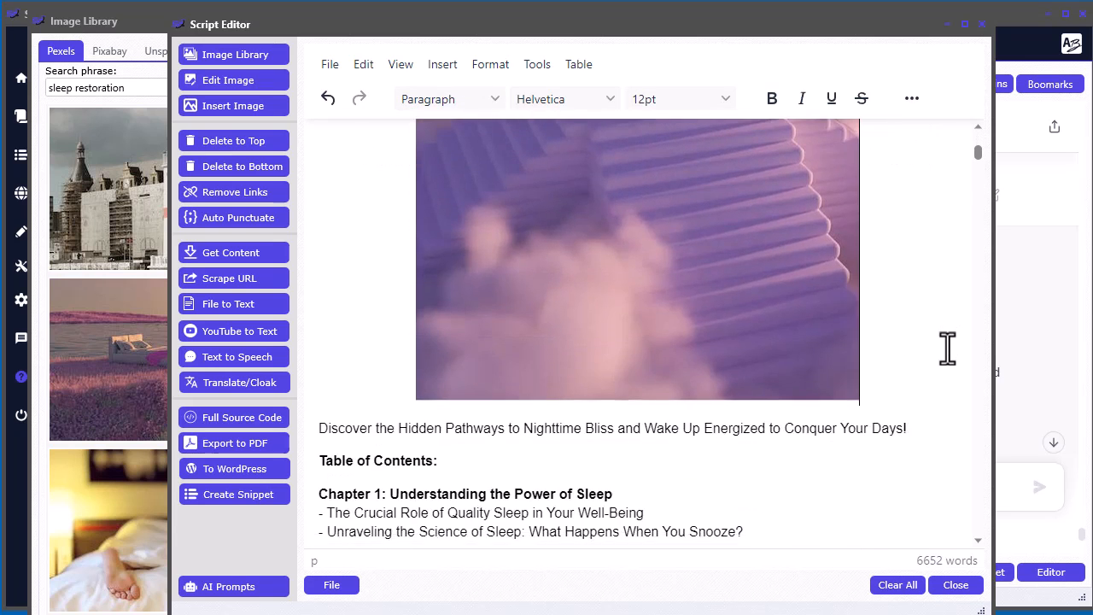
{"action": "scroll", "coordinate": [948, 346], "scroll_direction": "up", "scroll_amount": 5}
- Open the title image in the image editor and try the Grayscale and Invert filters on it
{"action": "double_click", "coordinate": [709, 318]}
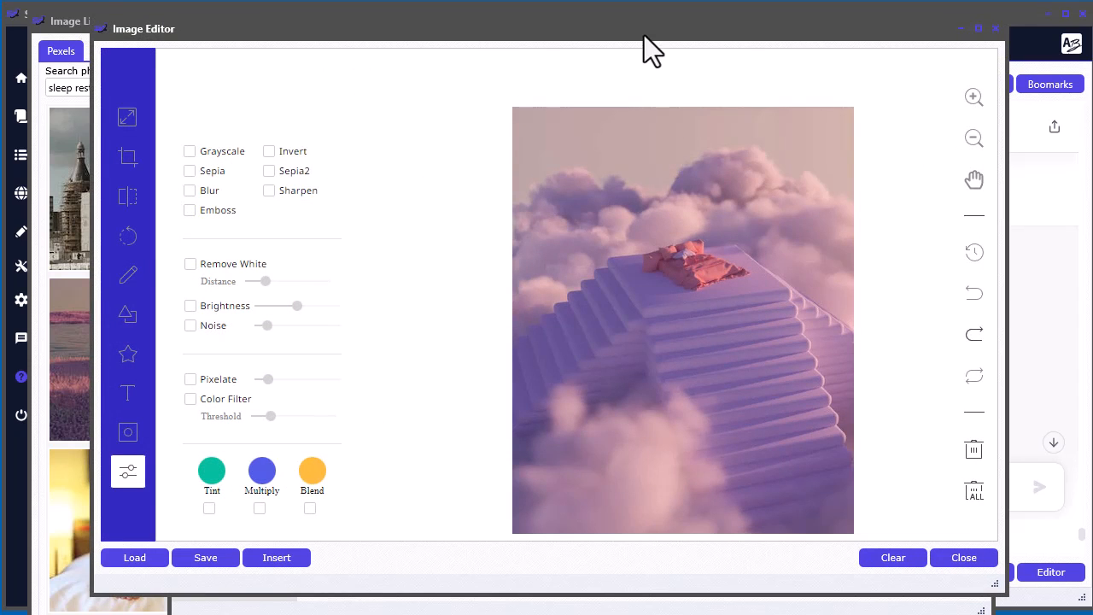
{"action": "left_click_drag", "start_coordinate": [644, 35], "coordinate": [612, 63]}
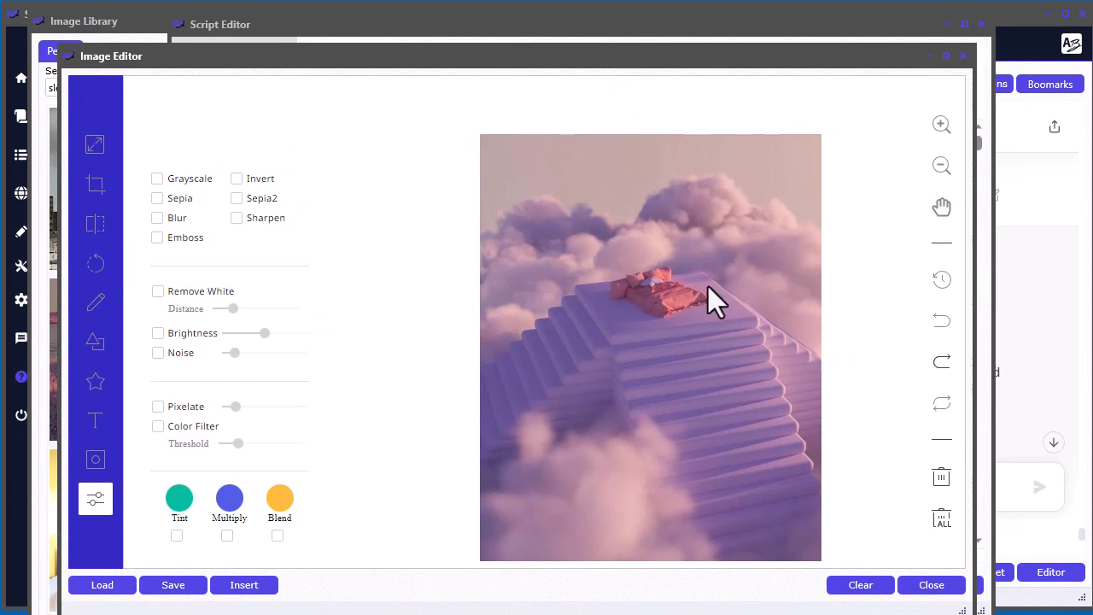
{"action": "left_click", "coordinate": [157, 179]}
{"action": "left_click", "coordinate": [158, 178]}
{"action": "left_click", "coordinate": [236, 178]}
{"action": "left_click", "coordinate": [236, 178]}
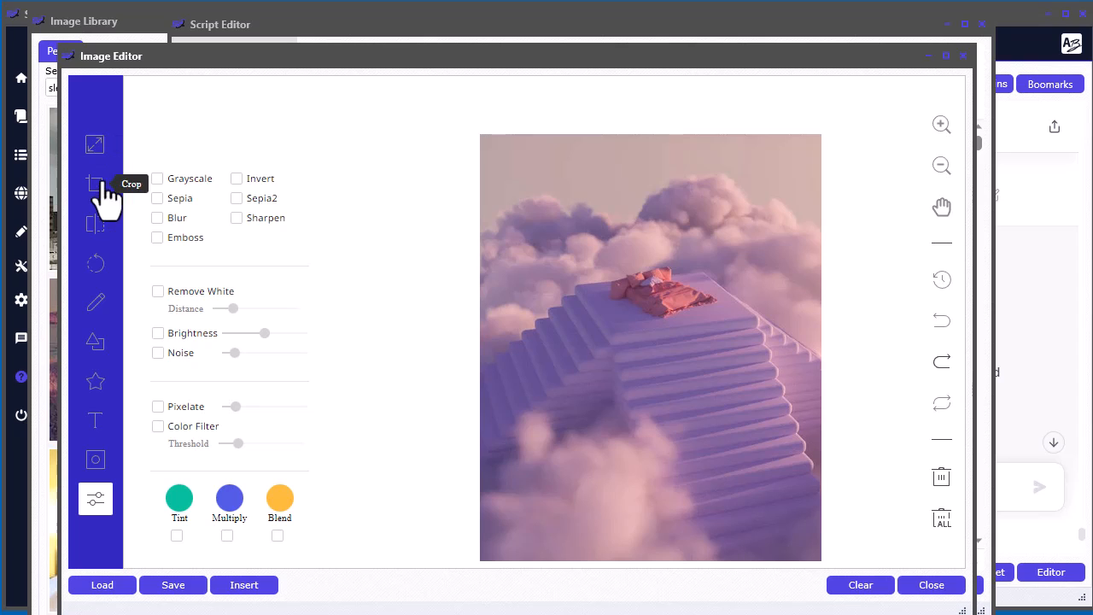
- Look over the drawing and text tools for the title image and return to the script without editing it
{"action": "left_click", "coordinate": [95, 306]}
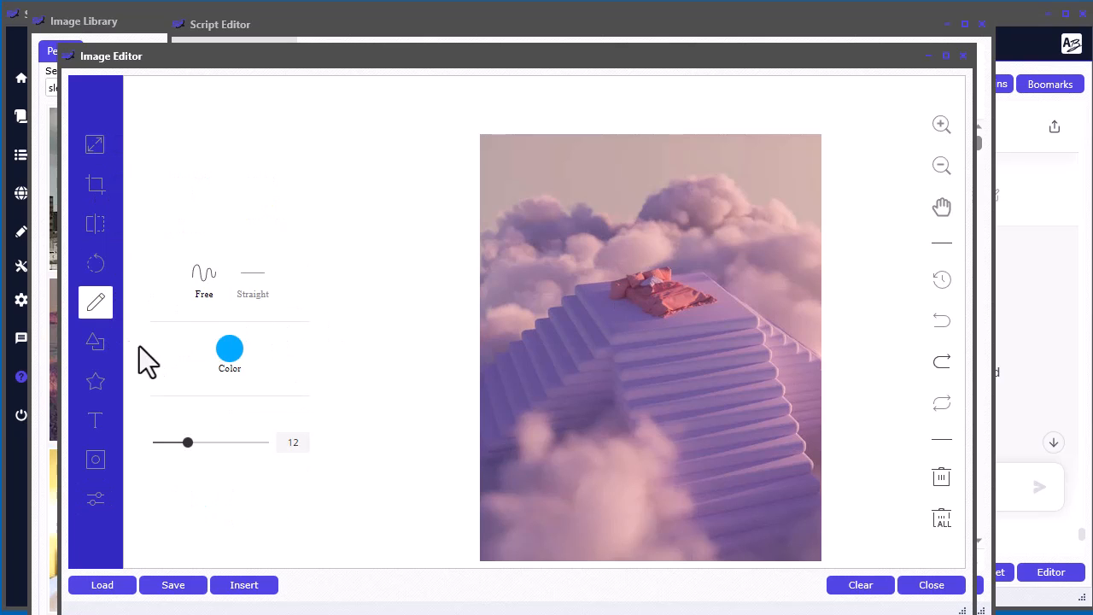
{"action": "left_click", "coordinate": [95, 420]}
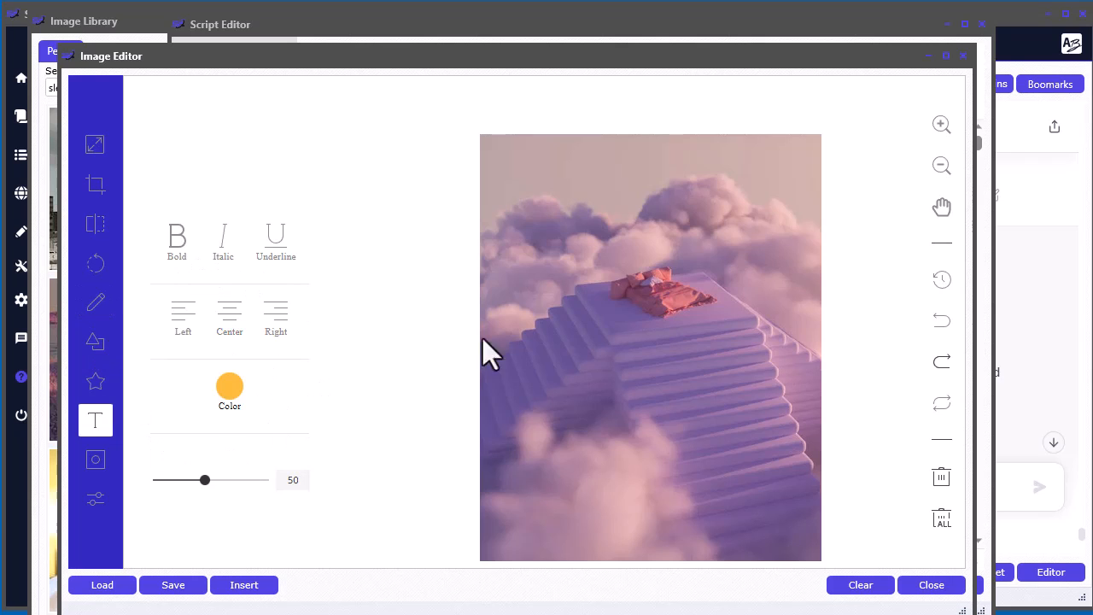
{"action": "left_click_drag", "start_coordinate": [607, 61], "coordinate": [586, 40]}
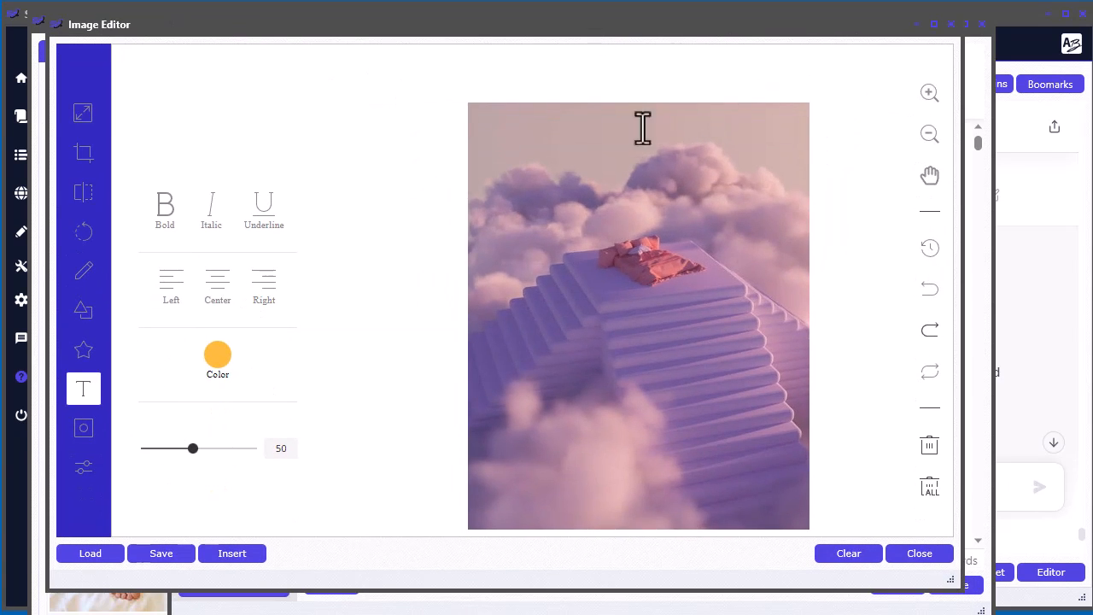
{"action": "left_click", "coordinate": [253, 557]}
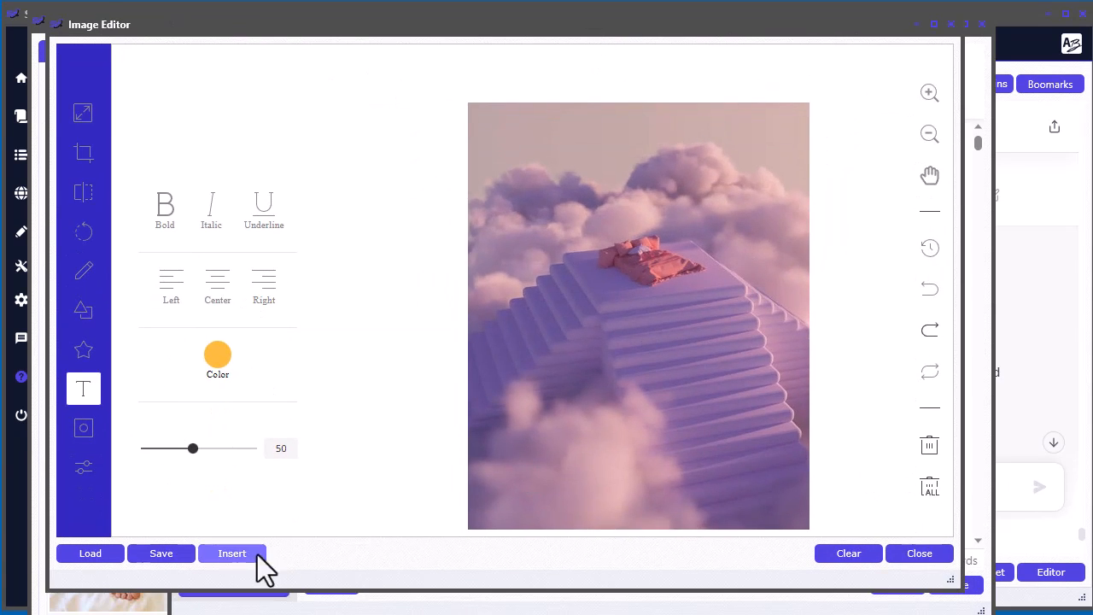
{"action": "left_click", "coordinate": [921, 560]}
{"action": "left_click", "coordinate": [888, 268]}
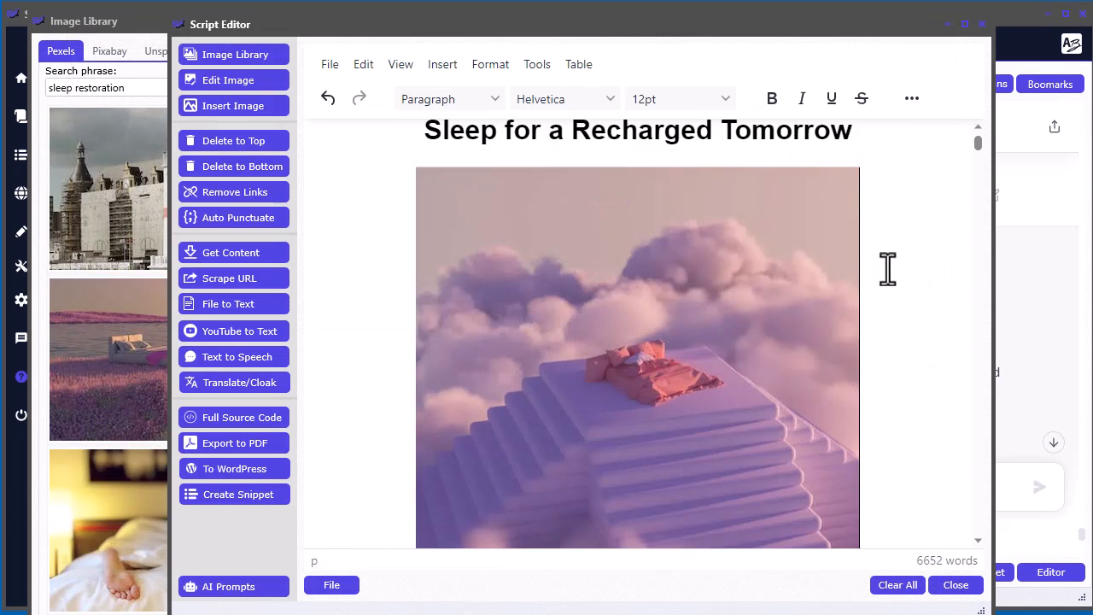
- Review the ebook from the title image through the contents and introduction to the start of Chapter 1
{"action": "scroll", "coordinate": [898, 332], "scroll_direction": "down", "scroll_amount": 3}
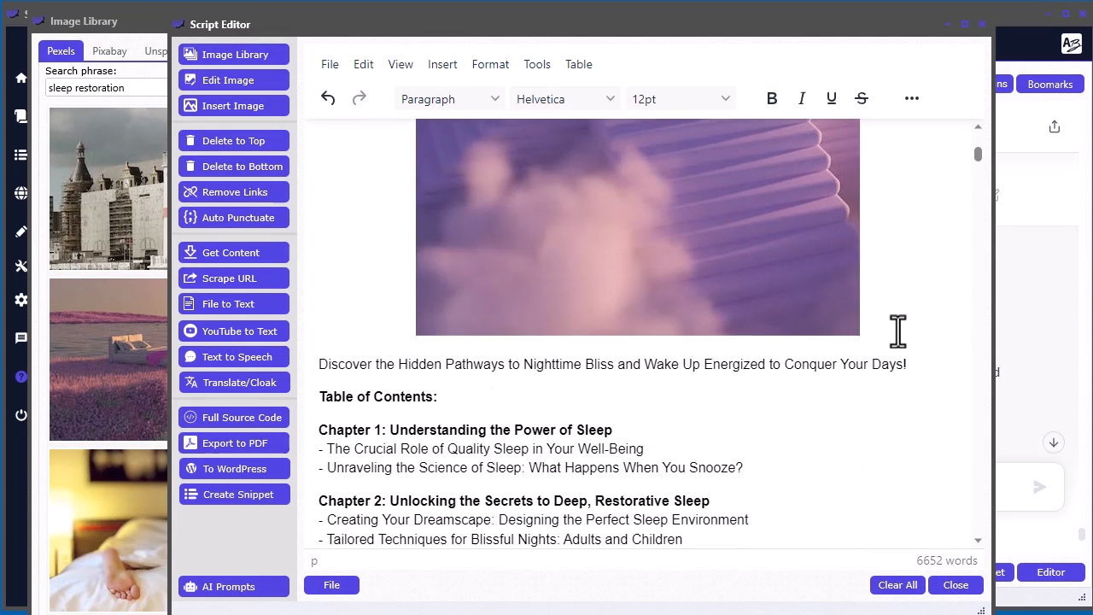
{"action": "scroll", "coordinate": [897, 330], "scroll_direction": "up", "scroll_amount": 3}
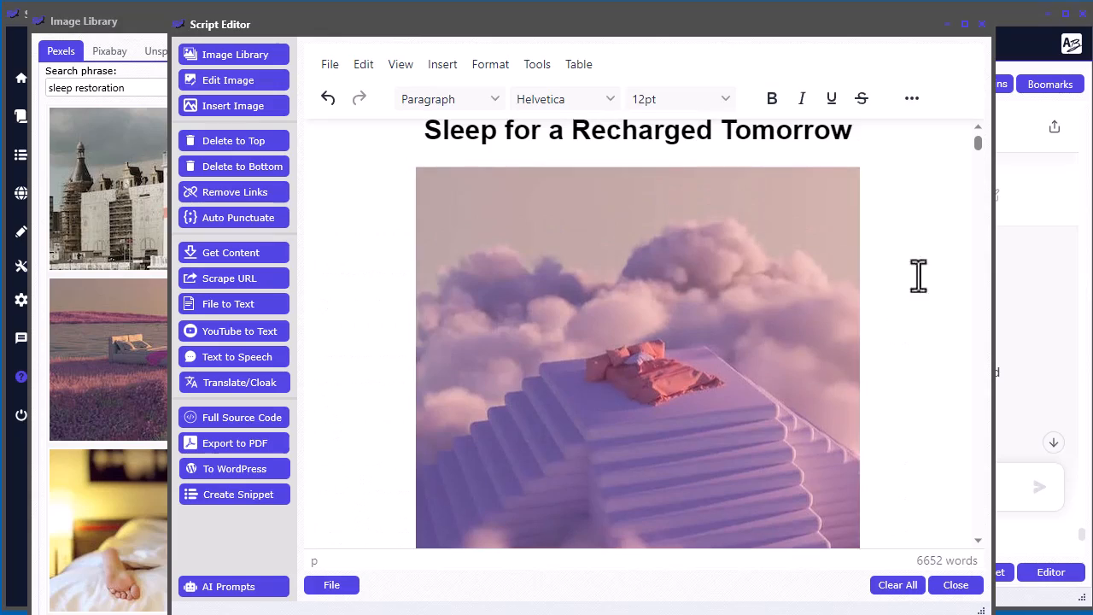
{"action": "scroll", "coordinate": [919, 367], "scroll_direction": "down", "scroll_amount": 1}
{"action": "scroll", "coordinate": [927, 384], "scroll_direction": "down", "scroll_amount": 15}
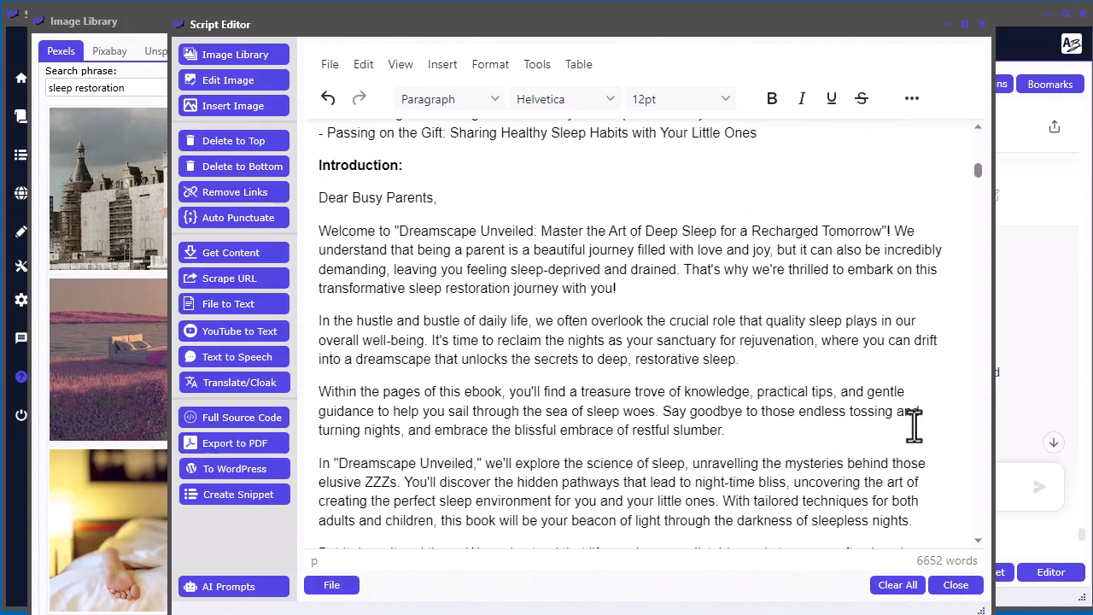
{"action": "scroll", "coordinate": [908, 419], "scroll_direction": "down", "scroll_amount": 5}
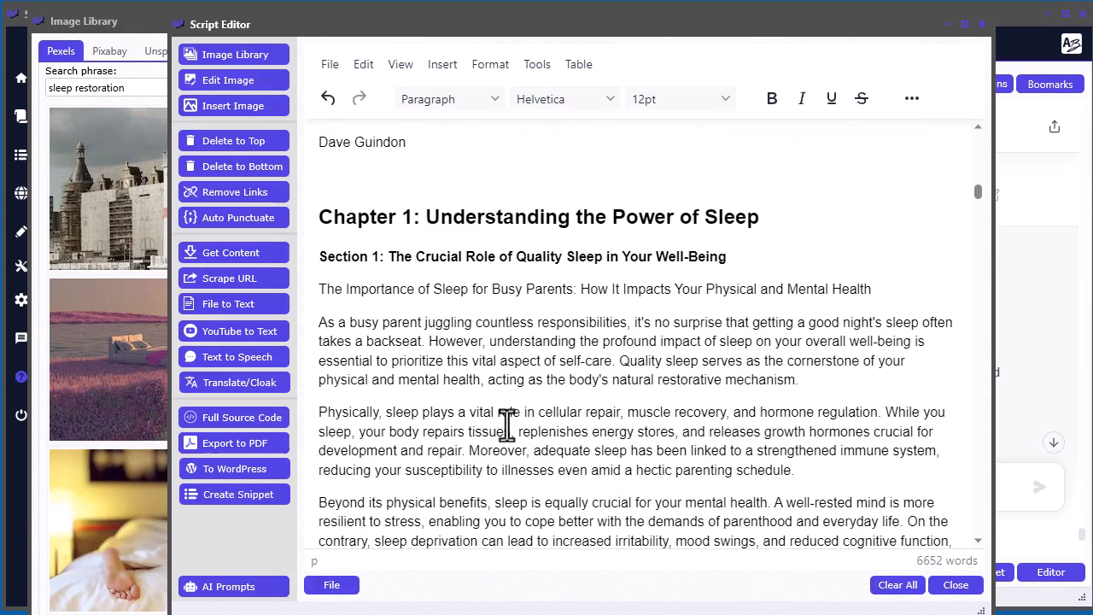
- Create a Suggest images AI prompt from the opening "As a busy parent" paragraph of Chapter 1, Section 1
{"action": "scroll", "coordinate": [471, 350], "scroll_direction": "down", "scroll_amount": 1}
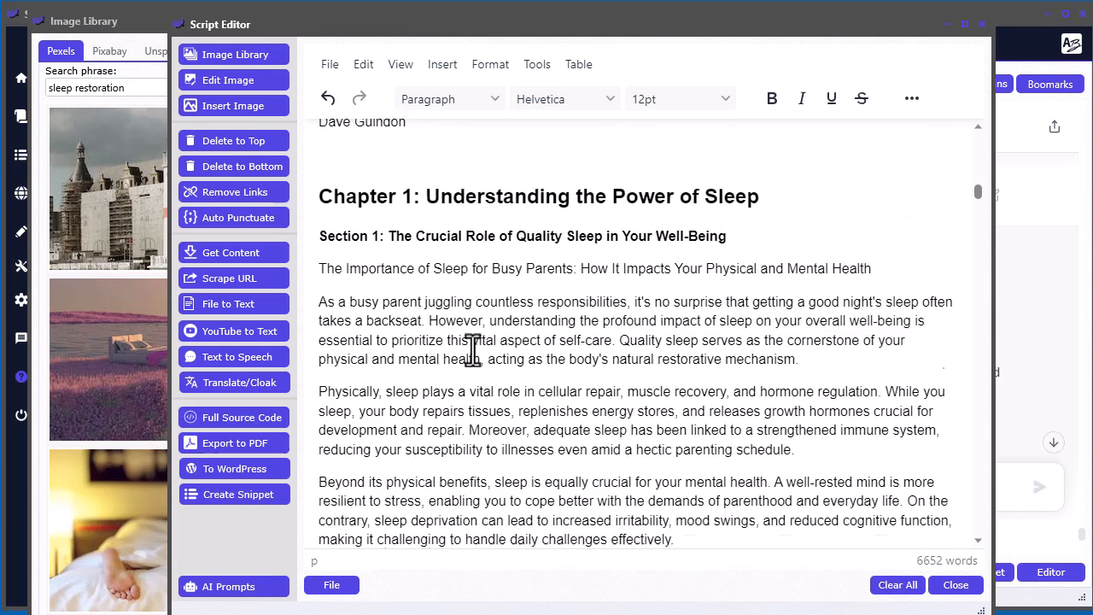
{"action": "scroll", "coordinate": [547, 291], "scroll_direction": "up", "scroll_amount": 2}
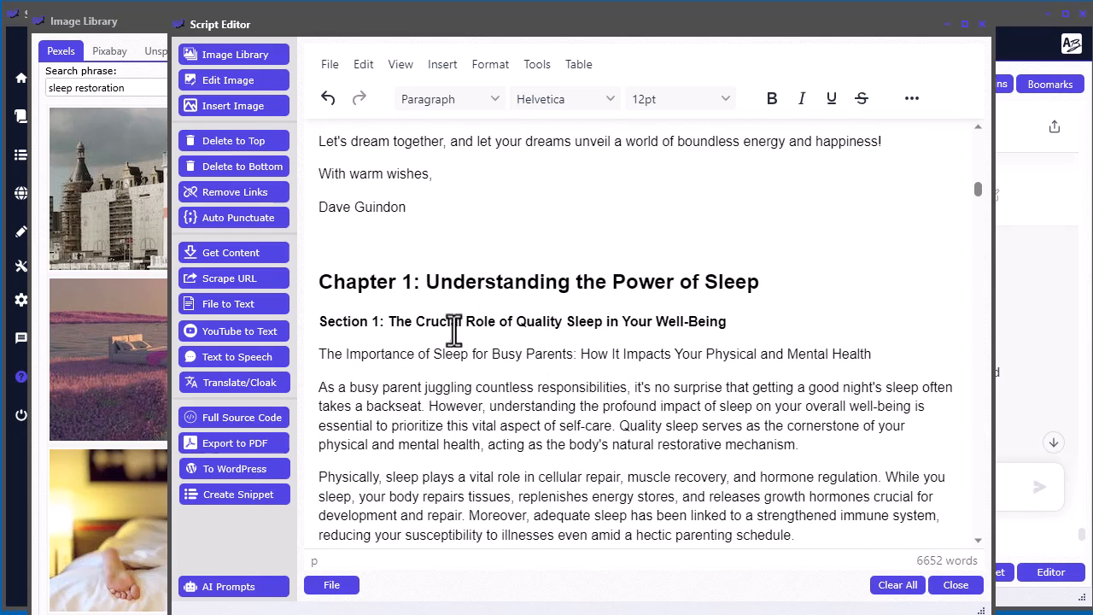
{"action": "scroll", "coordinate": [468, 405], "scroll_direction": "down", "scroll_amount": 2}
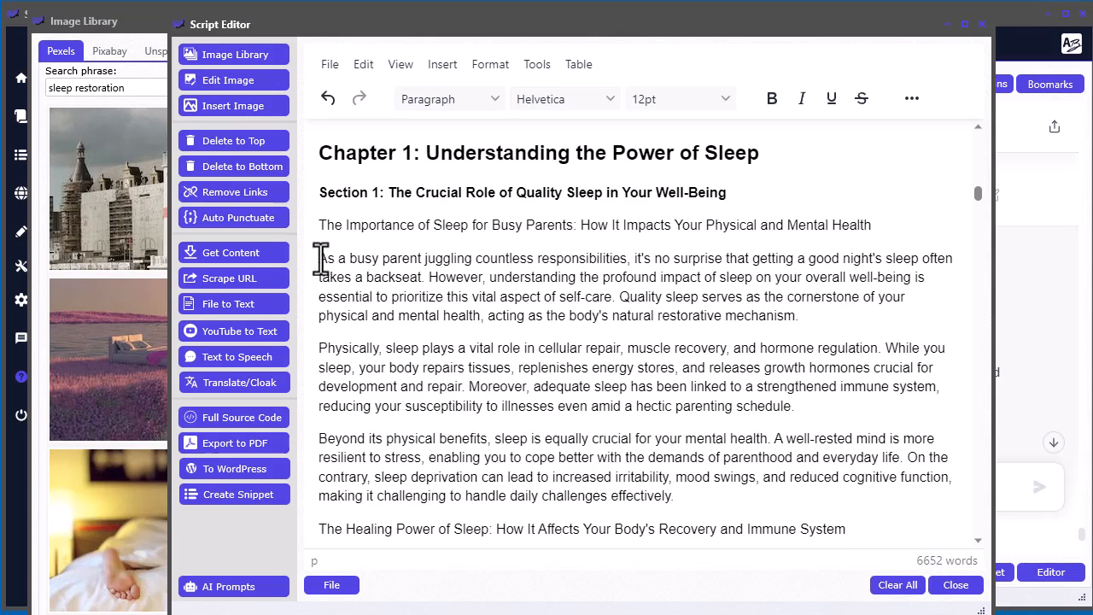
{"action": "left_click_drag", "start_coordinate": [808, 321], "coordinate": [320, 248]}
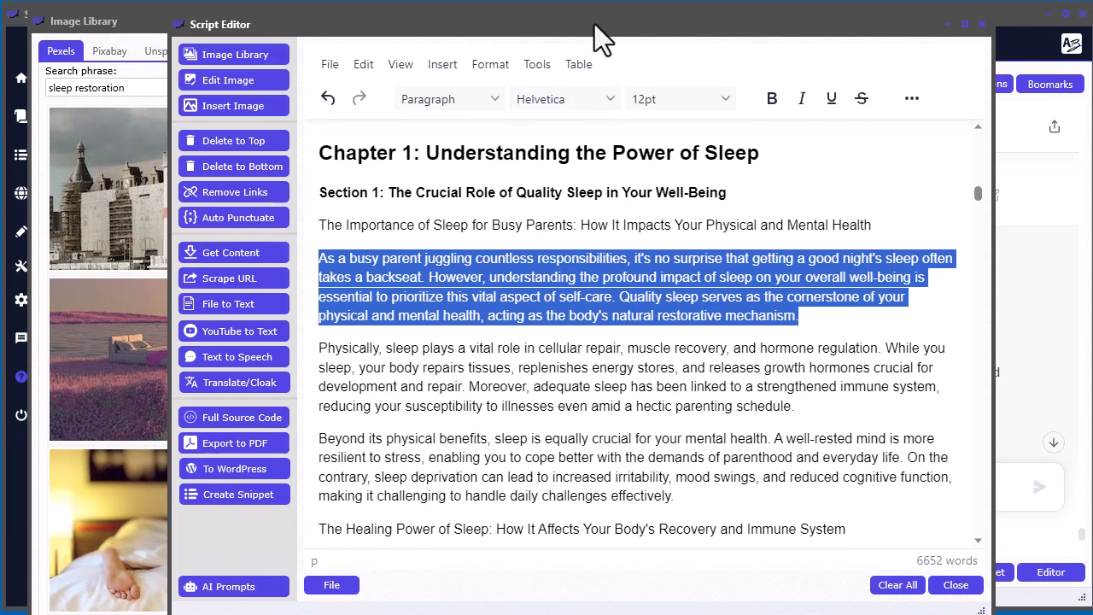
{"action": "left_click_drag", "start_coordinate": [596, 27], "coordinate": [587, 0]}
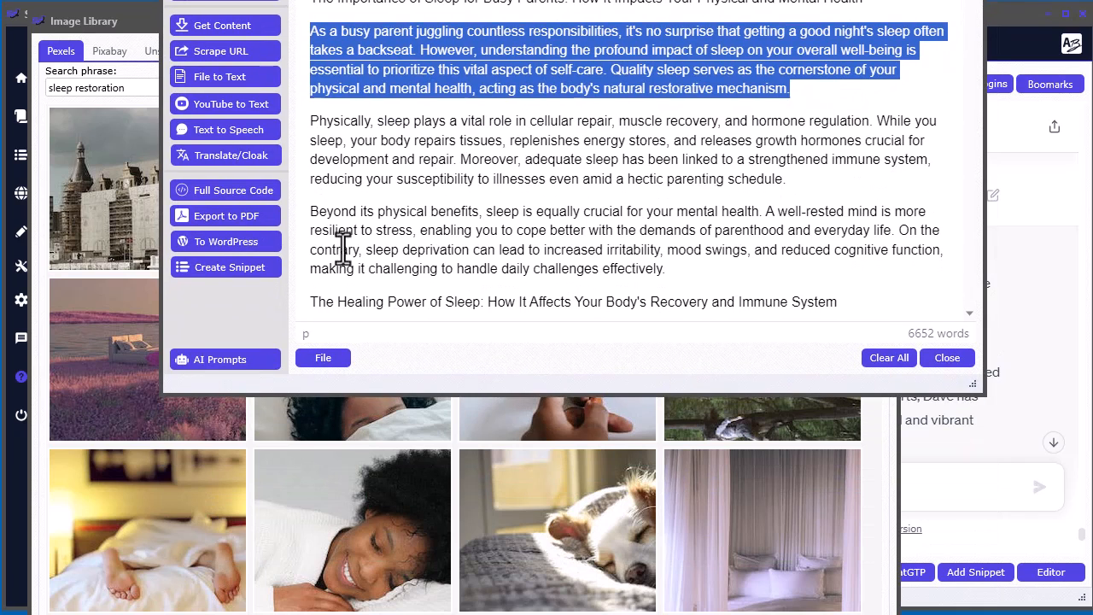
{"action": "left_click", "coordinate": [237, 357]}
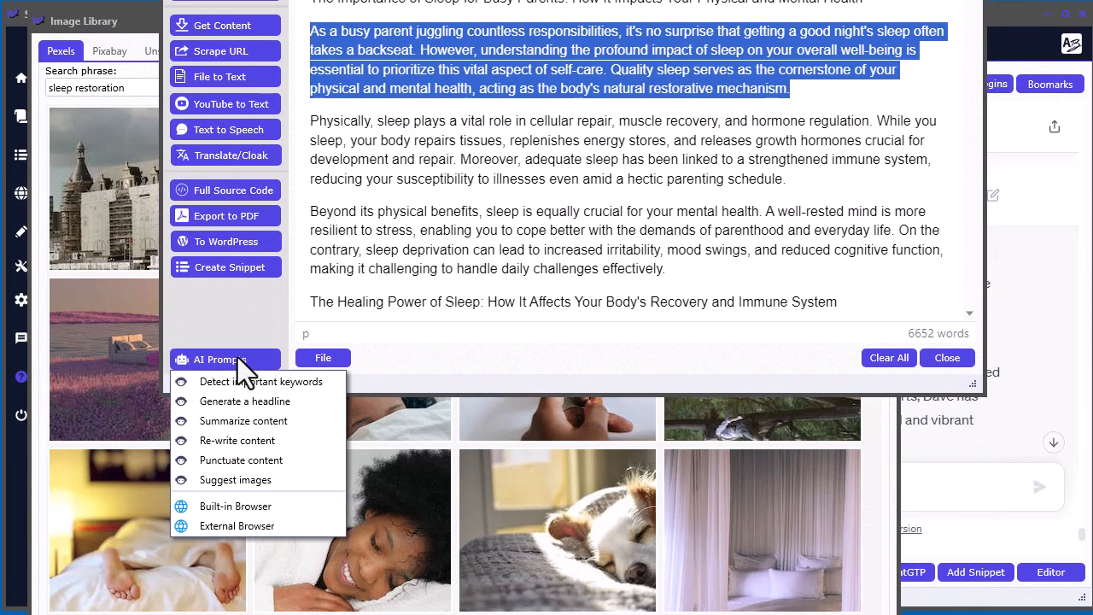
{"action": "left_click", "coordinate": [262, 480]}
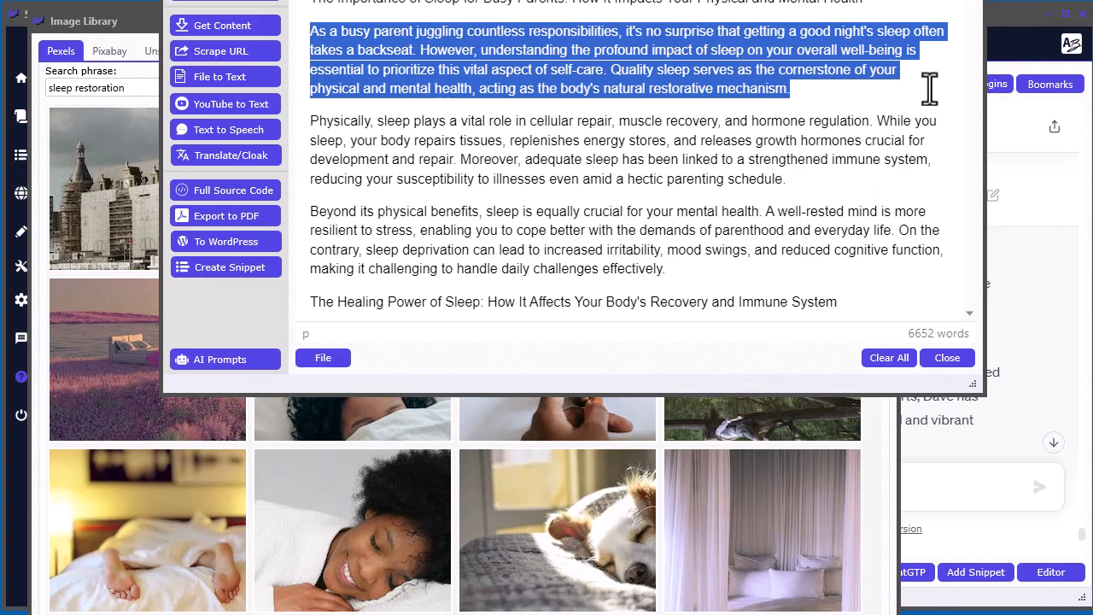
- Send the copied image-suggestion prompt to ChatGPT in the built-in browser, asking for 3 image ideas for the paragraph
{"action": "left_click", "coordinate": [1019, 27]}
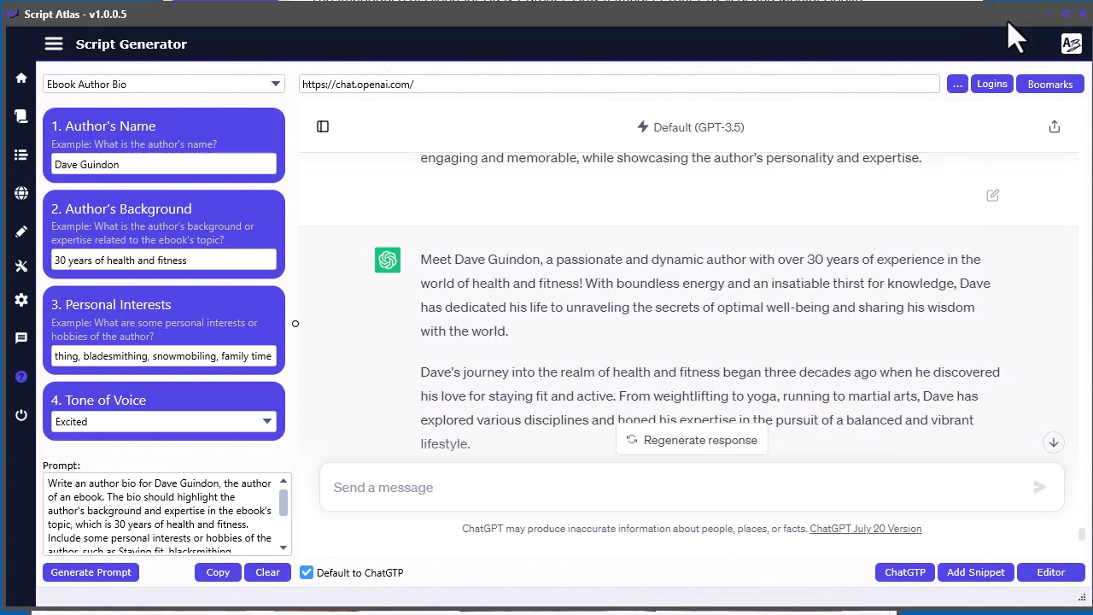
{"action": "left_click", "coordinate": [21, 195]}
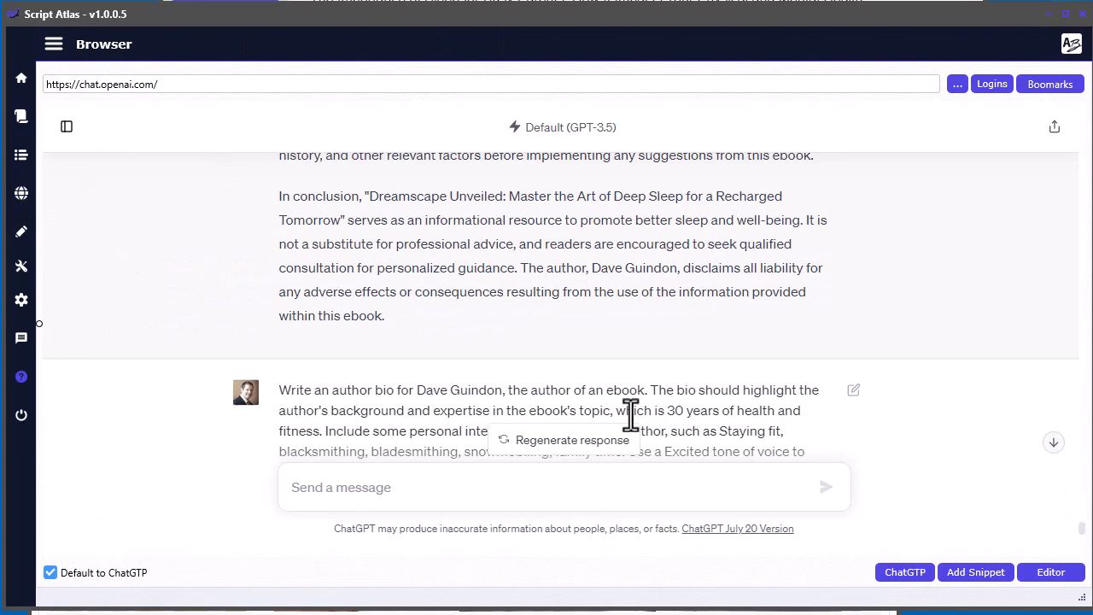
{"action": "left_click", "coordinate": [376, 487]}
{"action": "key", "text": "ctrl+v"}
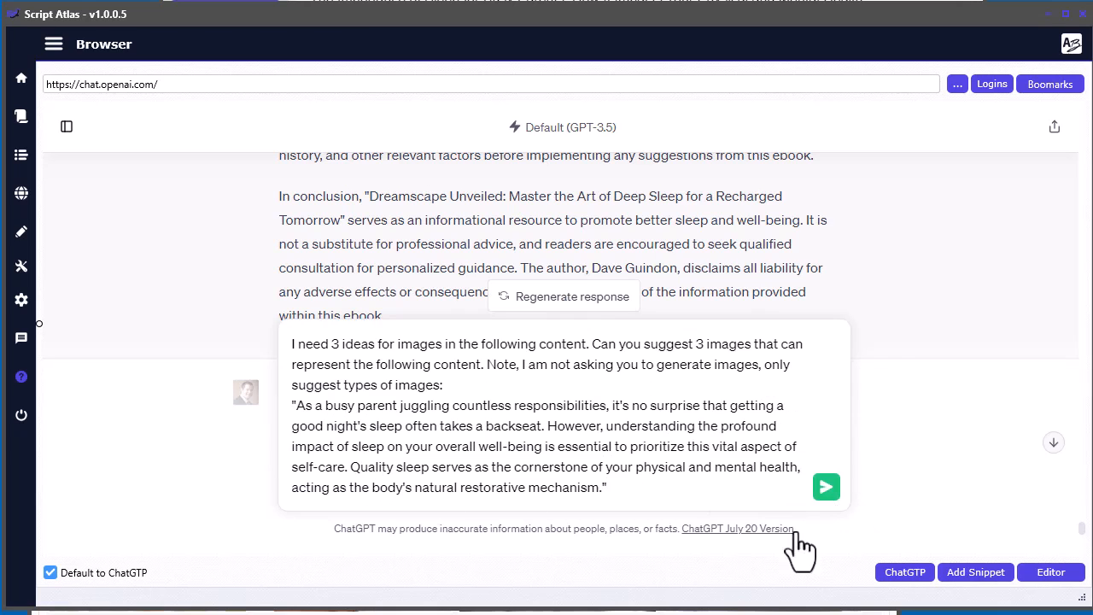
{"action": "left_click", "coordinate": [826, 487]}
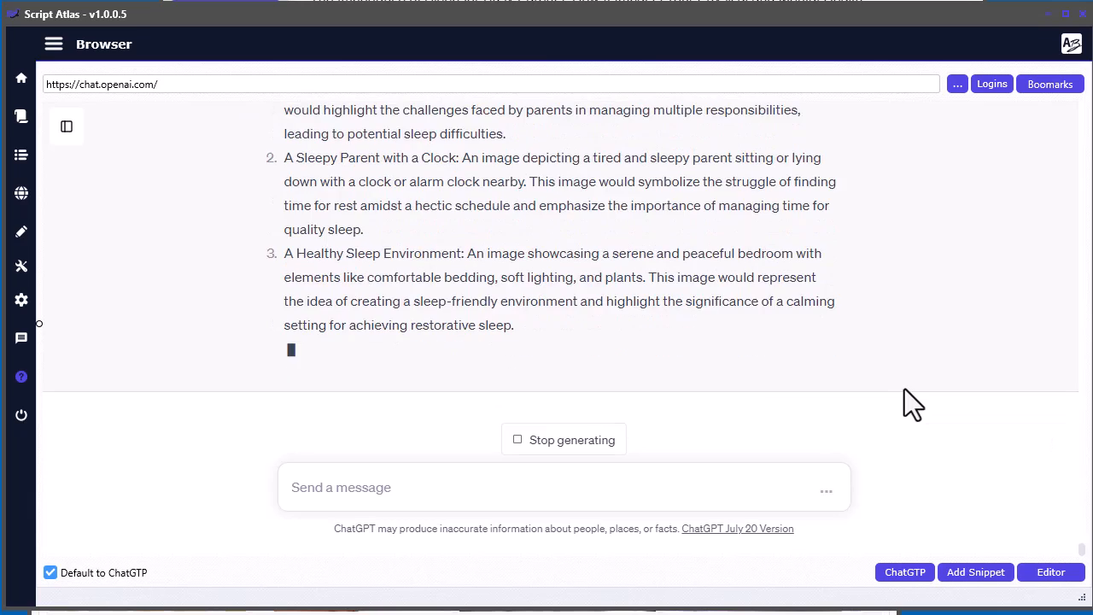
- Copy the suggestion "A Busy Parent Multitasking" from the ChatGPT answer and search Pexels in the image library for it
{"action": "scroll", "coordinate": [904, 389], "scroll_direction": "up", "scroll_amount": 2}
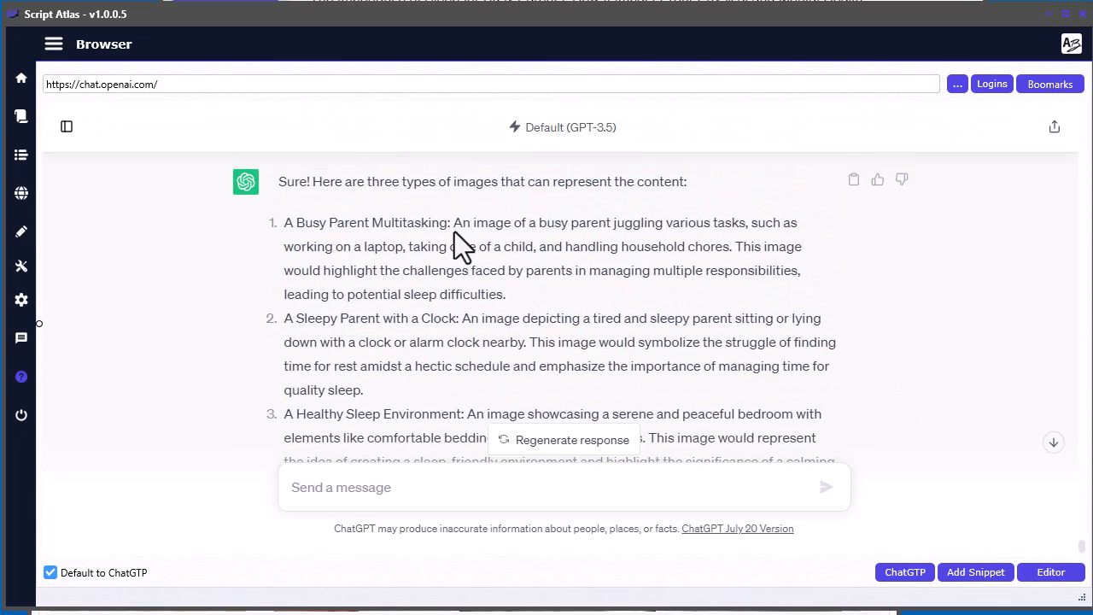
{"action": "left_click_drag", "start_coordinate": [444, 222], "coordinate": [283, 222]}
{"action": "left_click", "coordinate": [292, 0]}
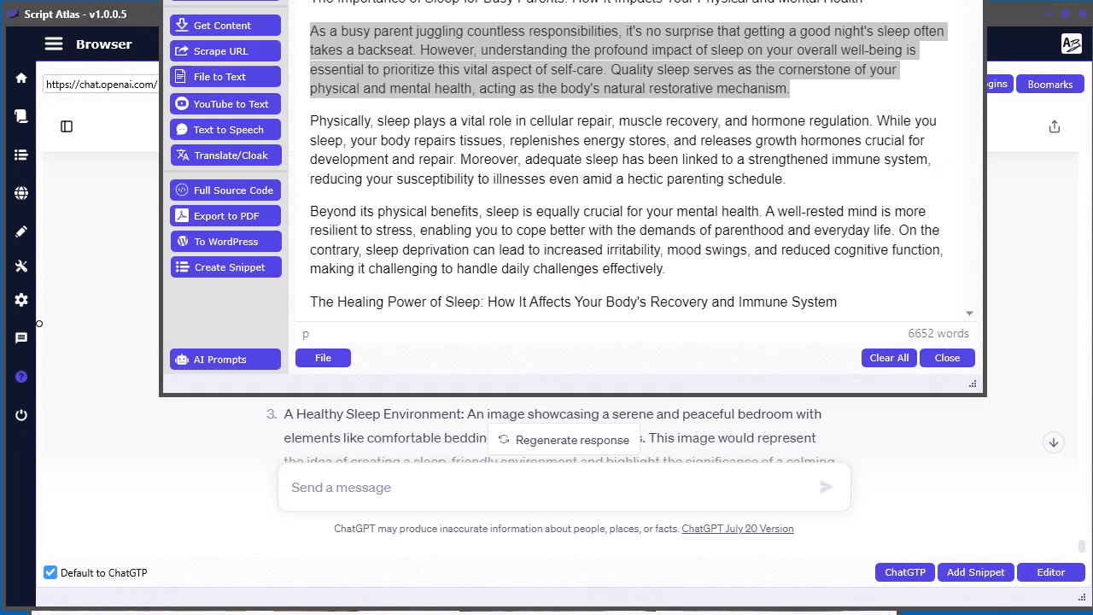
{"action": "left_click_drag", "start_coordinate": [292, 0], "coordinate": [282, 19]}
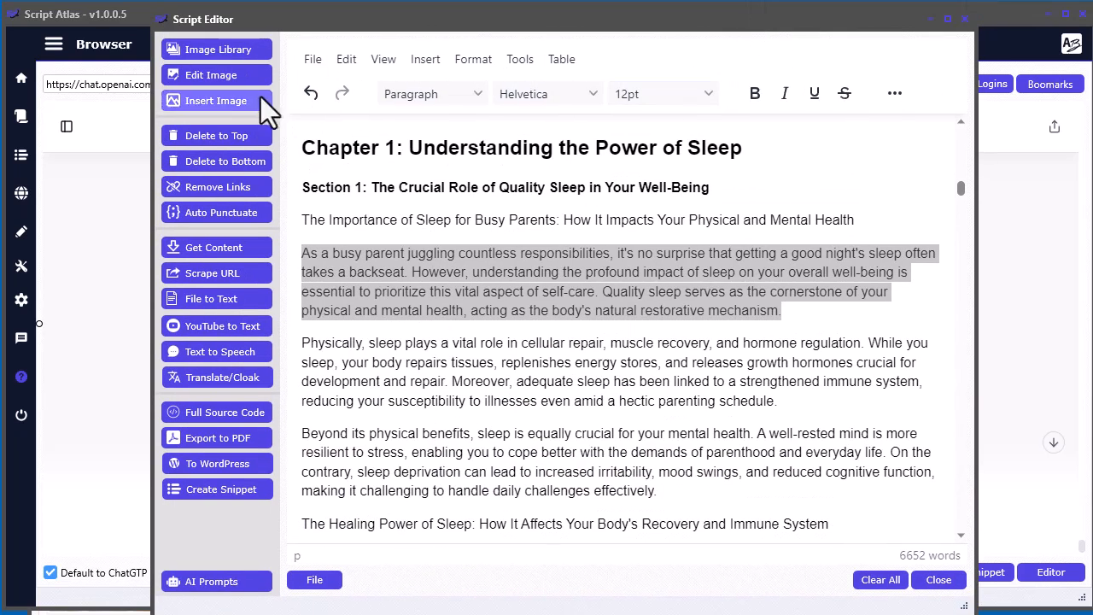
{"action": "left_click", "coordinate": [215, 53]}
{"action": "key", "text": "ctrl+v"}
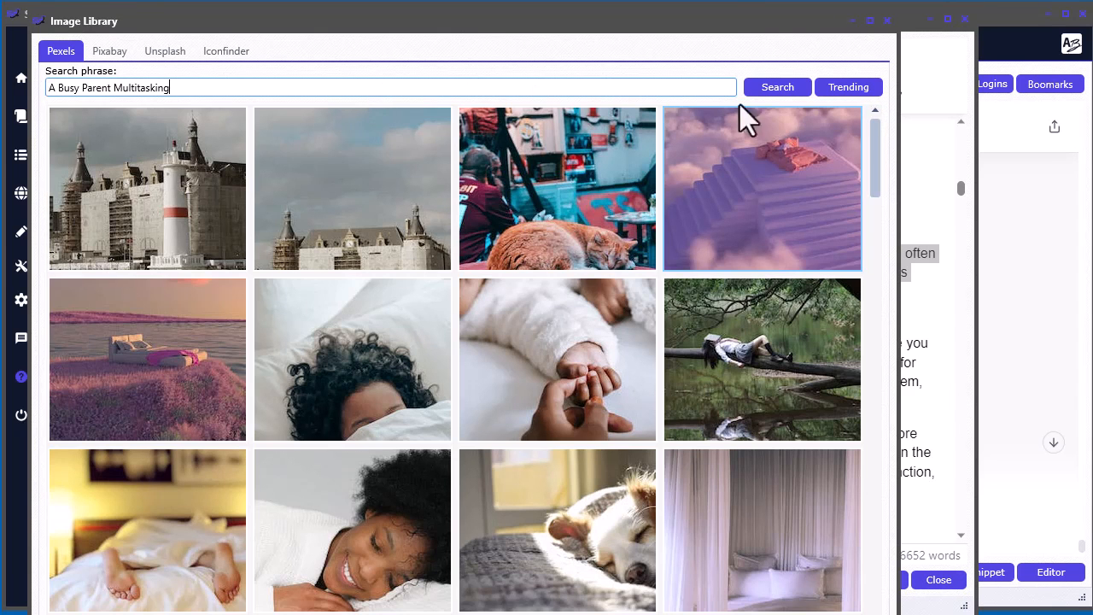
{"action": "left_click", "coordinate": [779, 87]}
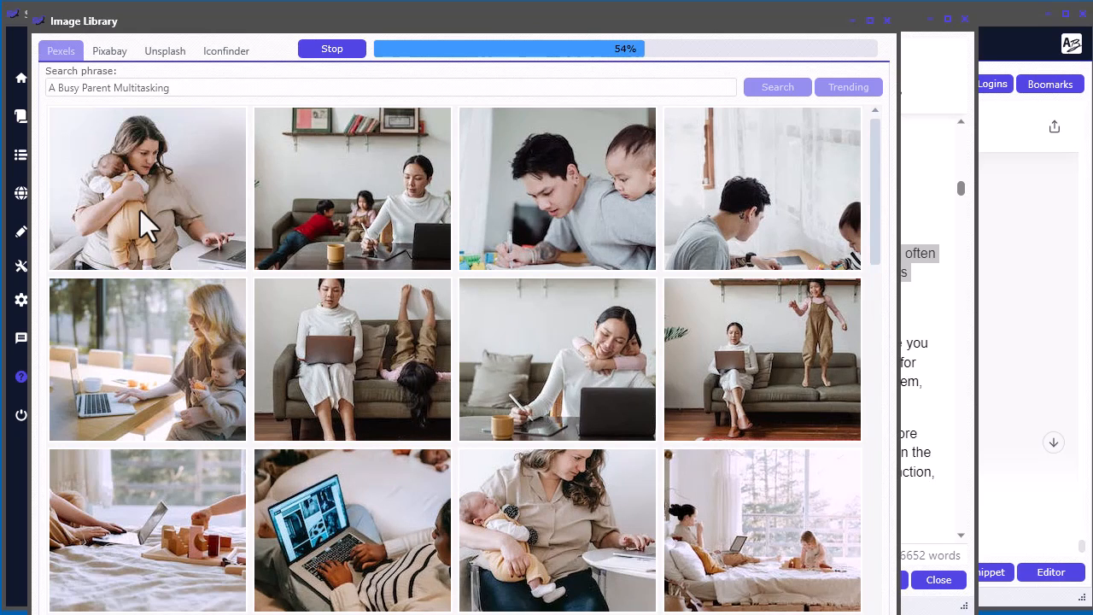
{"action": "left_click", "coordinate": [355, 49]}
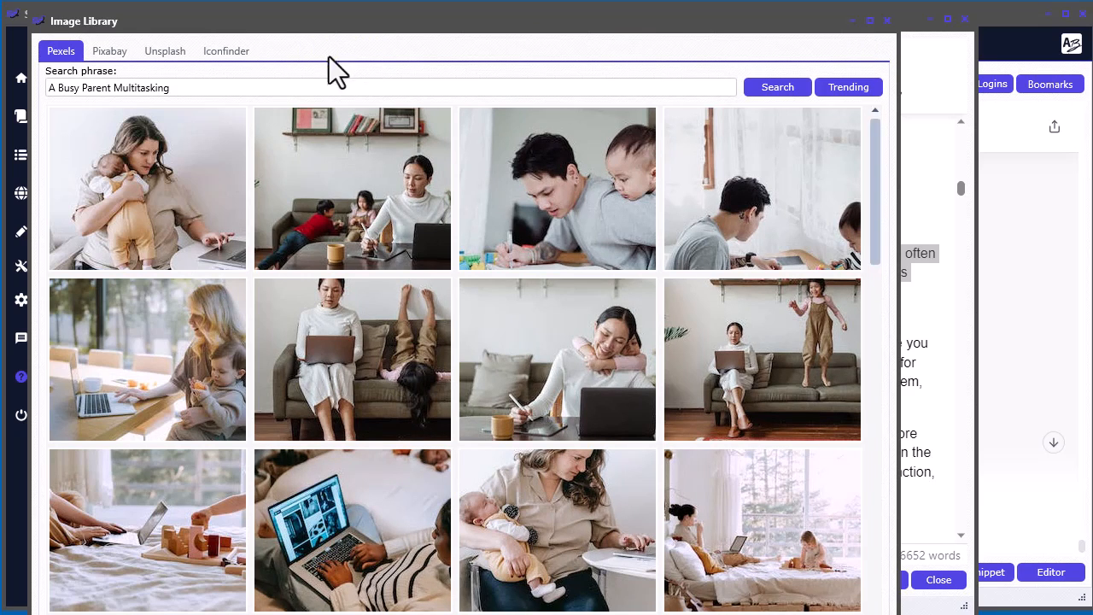
- Insert the photo of the woman holding a baby while using a laptop at the selected paragraph in Chapter 1
{"action": "right_click", "coordinate": [135, 198]}
{"action": "mouse_move", "coordinate": [244, 208]}
{"action": "left_click", "coordinate": [389, 210]}
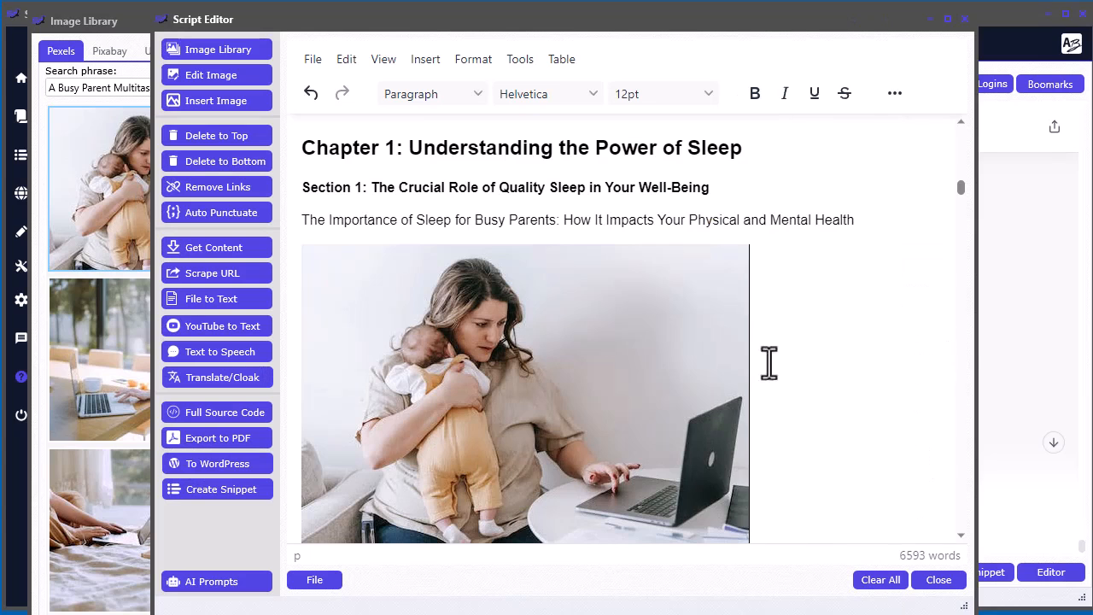
- Move the woman-and-baby photo directly beneath the Chapter 1 heading and put the Section 1 heading on its own line below it
{"action": "left_click", "coordinate": [425, 314]}
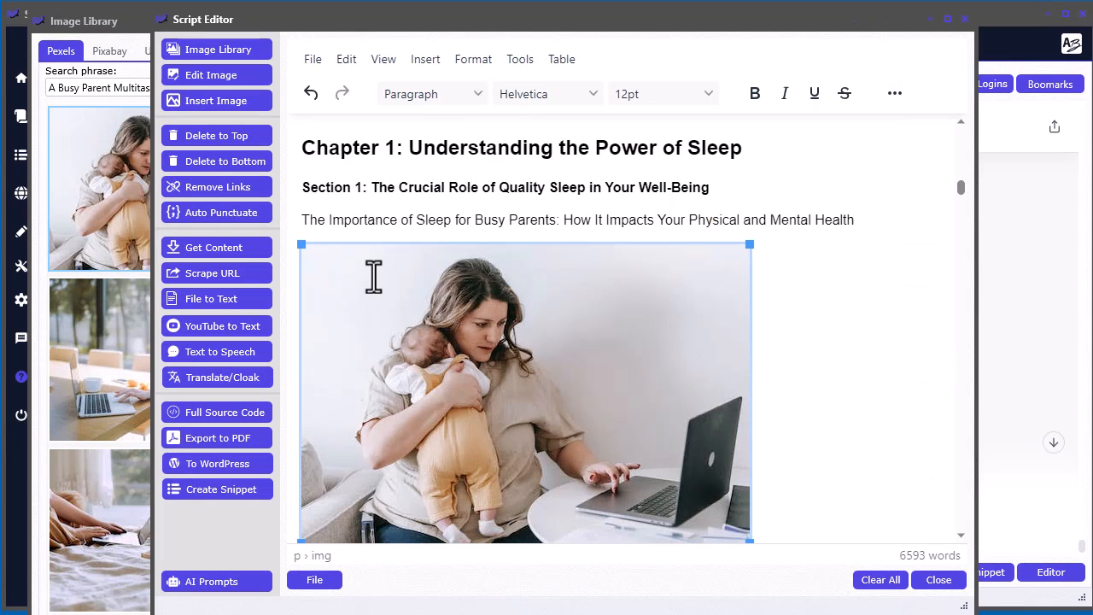
{"action": "left_click_drag", "start_coordinate": [373, 274], "coordinate": [301, 172]}
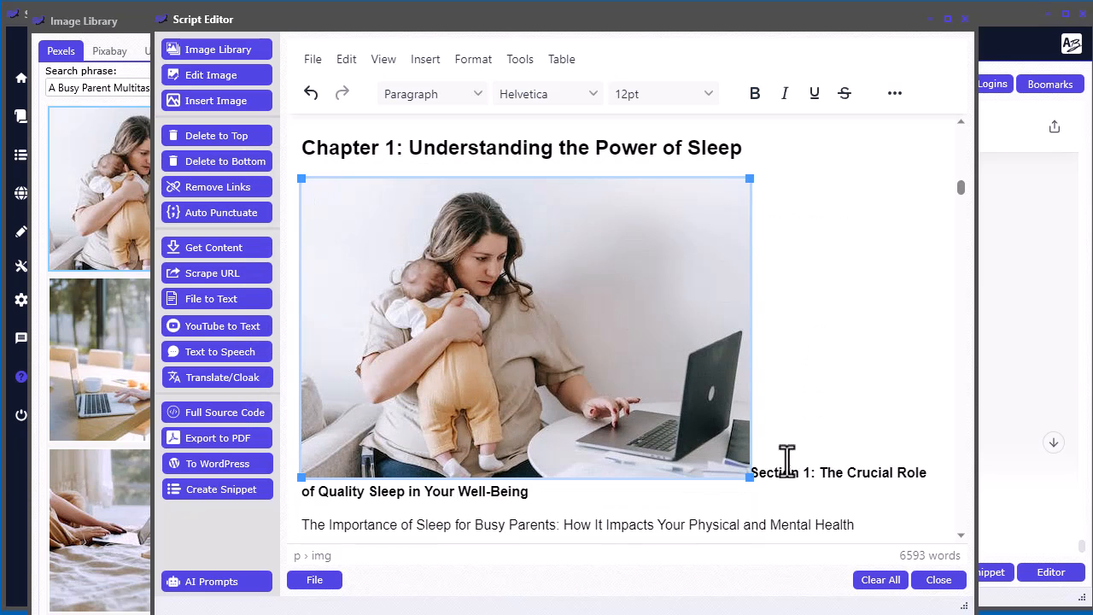
{"action": "left_click", "coordinate": [755, 473]}
{"action": "key", "text": "Return"}
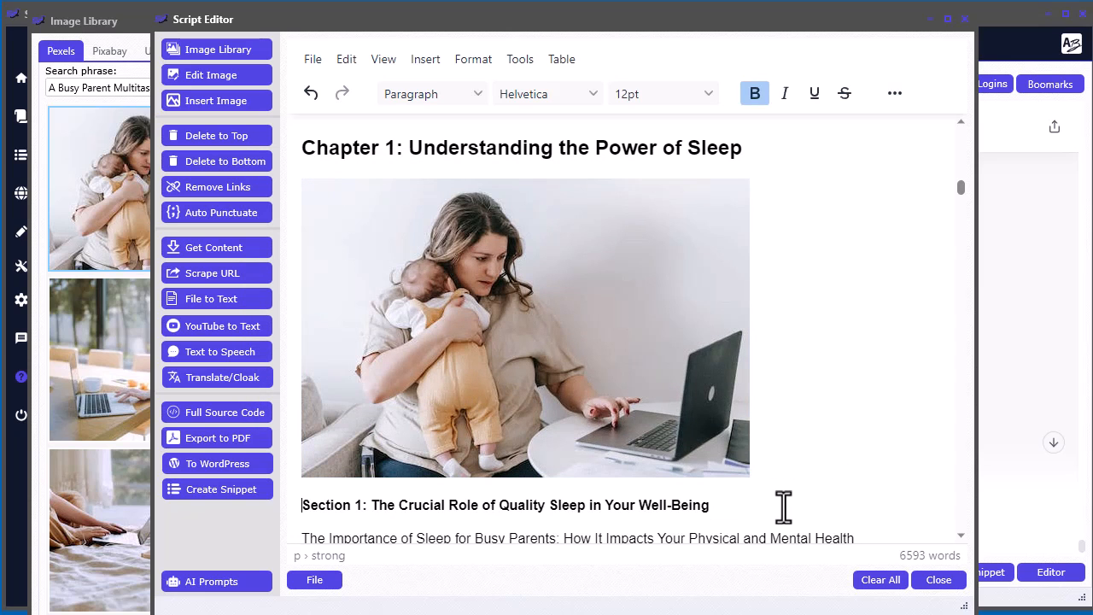
- Check the ebook's pages and set up its PDF export with page numbers included in the footer
{"action": "scroll", "coordinate": [854, 320], "scroll_direction": "down", "scroll_amount": 10}
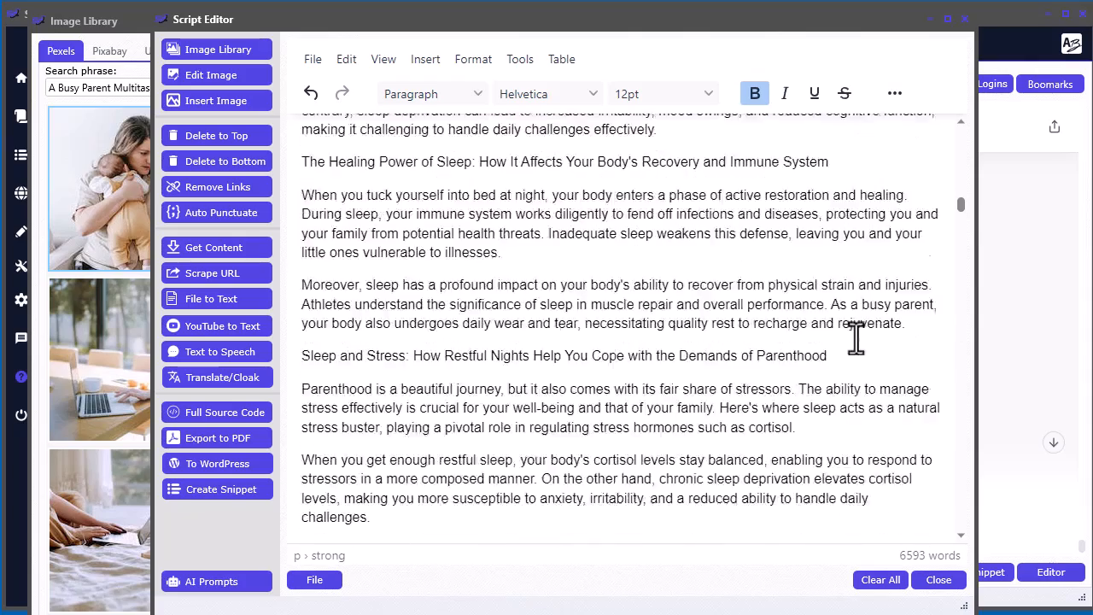
{"action": "scroll", "coordinate": [624, 379], "scroll_direction": "down", "scroll_amount": 9}
{"action": "scroll", "coordinate": [917, 390], "scroll_direction": "up", "scroll_amount": 5}
{"action": "scroll", "coordinate": [961, 225], "scroll_direction": "down", "scroll_amount": 1}
{"action": "scroll", "coordinate": [960, 230], "scroll_direction": "up", "scroll_amount": 15}
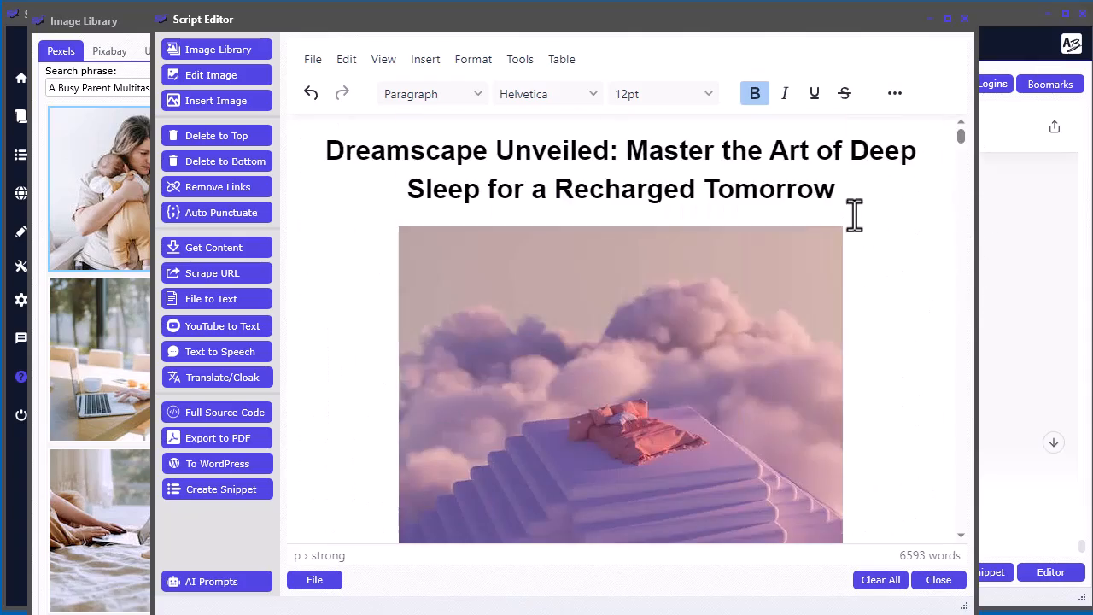
{"action": "mouse_move", "coordinate": [700, 18]}
{"action": "left_mouse_down"}
{"action": "mouse_move", "coordinate": [719, 18]}
{"action": "mouse_move", "coordinate": [711, 0]}
{"action": "left_mouse_up"}
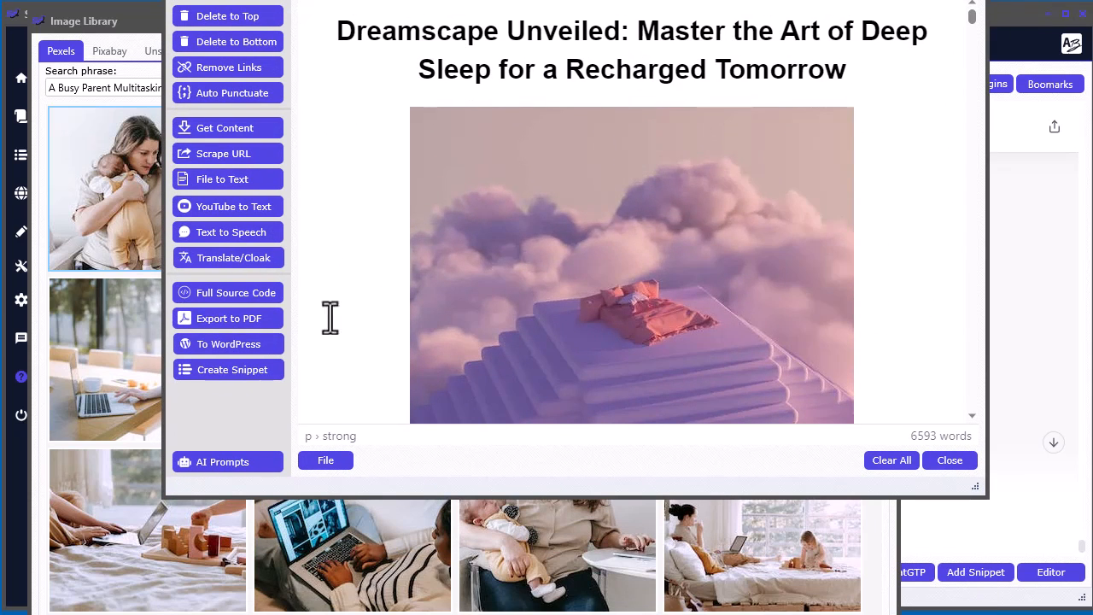
{"action": "left_click", "coordinate": [238, 320]}
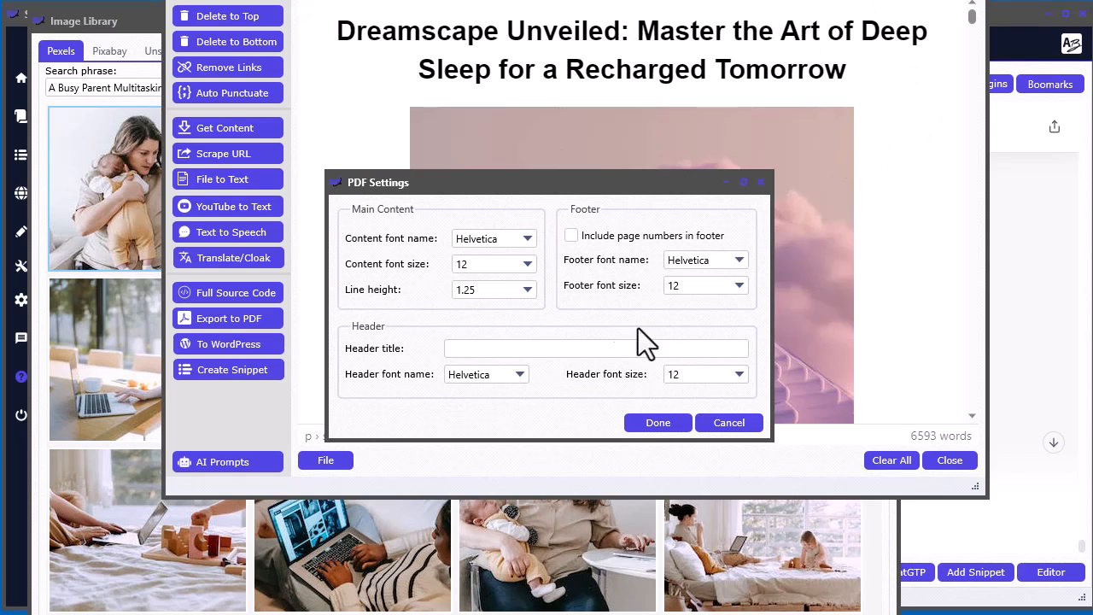
{"action": "left_click", "coordinate": [479, 242]}
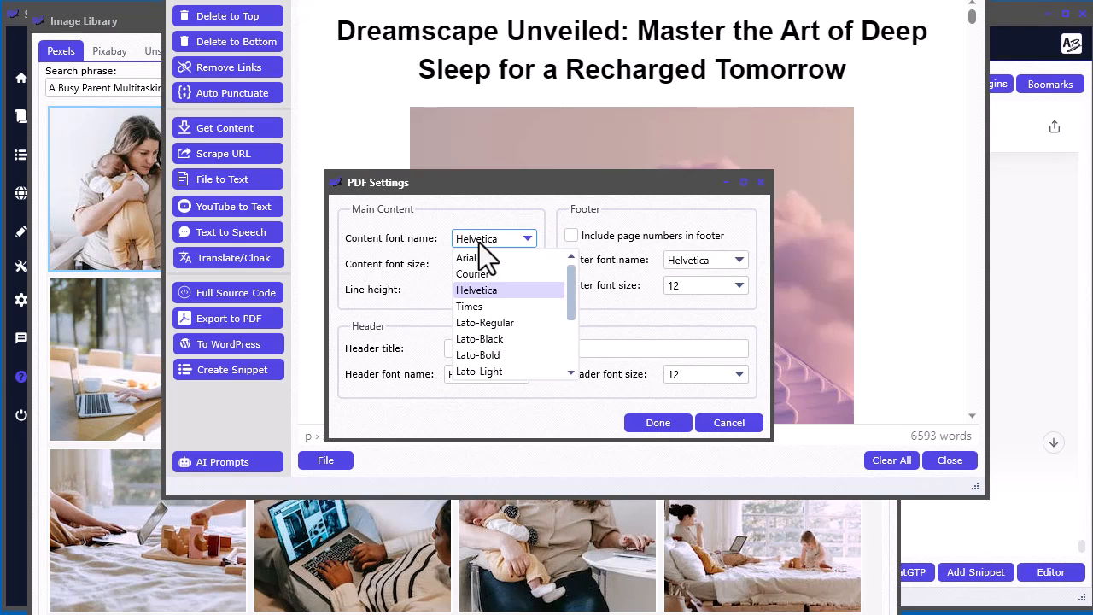
{"action": "left_click", "coordinate": [385, 242]}
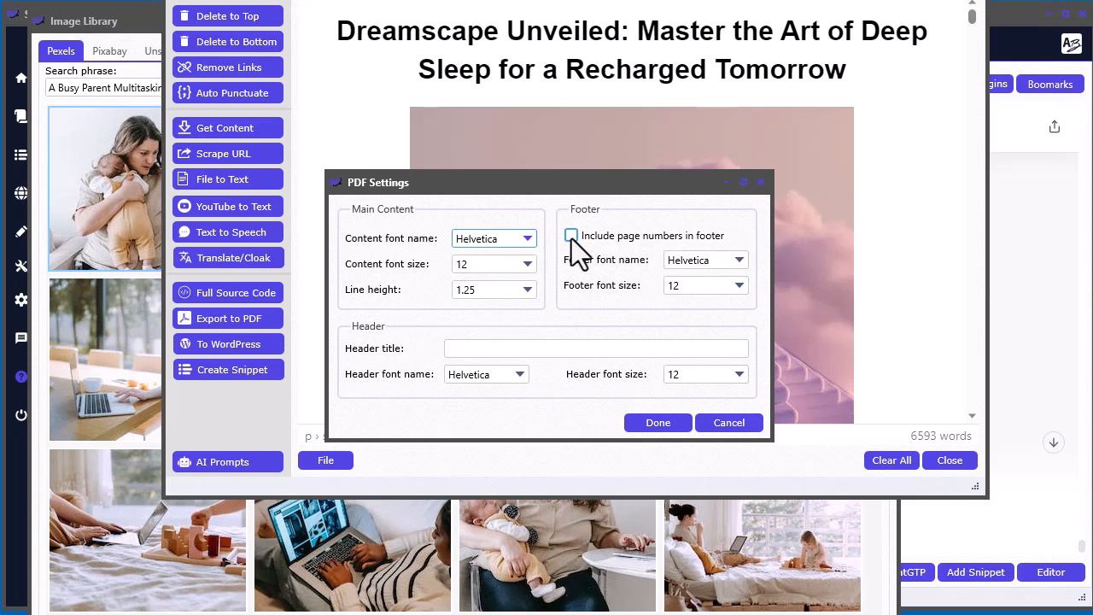
{"action": "left_click", "coordinate": [571, 236]}
{"action": "left_click", "coordinate": [646, 424]}
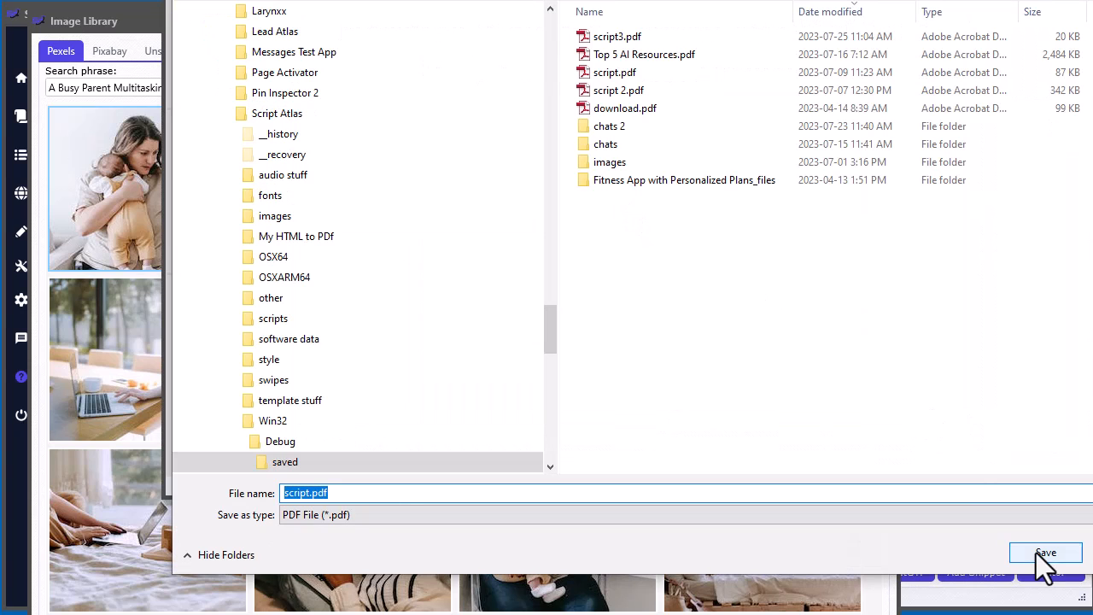
- Edit the PDF's file name to include "sleep" and save the ebook in the saved folder
{"action": "left_click", "coordinate": [311, 493]}
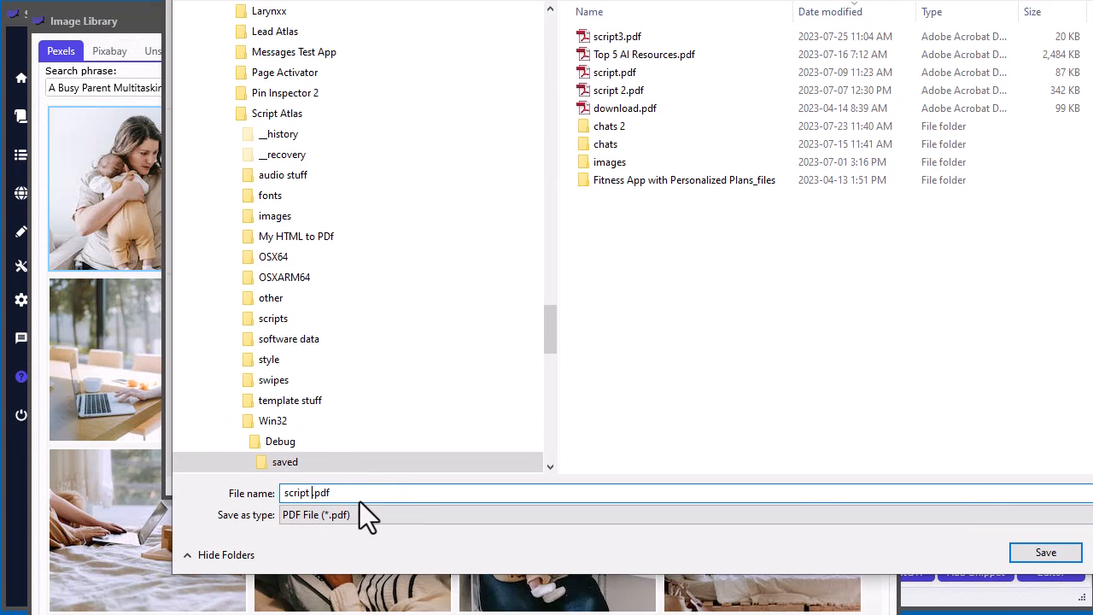
{"action": "key", "text": "BackSpace"}
{"action": "key", "text": "BackSpace"}
{"action": "key", "text": "BackSpace"}
{"action": "key", "text": "BackSpace"}
{"action": "key", "text": "BackSpace"}
{"action": "type", "text": "leep"}
{"action": "key", "text": "Return"}
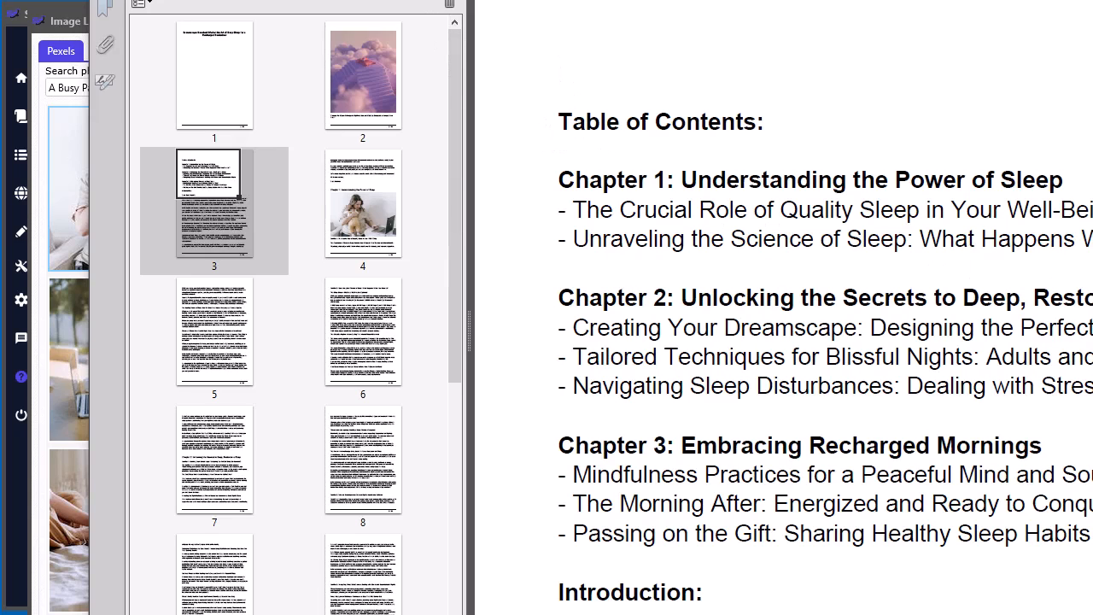
- Review the exported PDF's table of contents, introduction and title image at a smaller zoom
{"action": "left_click", "coordinate": [215, 205]}
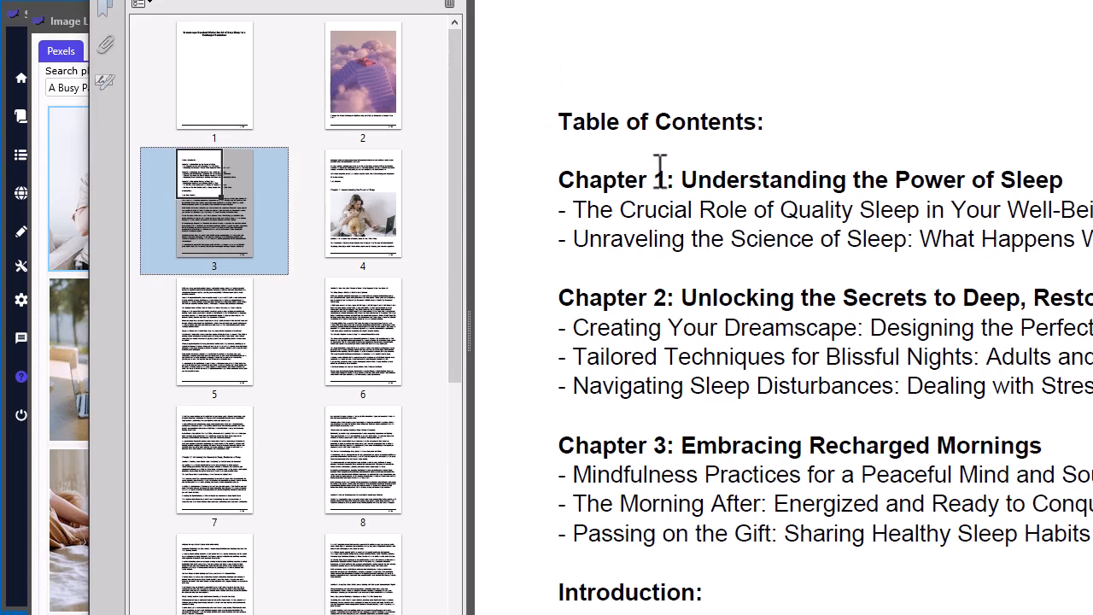
{"action": "left_click", "coordinate": [427, 2]}
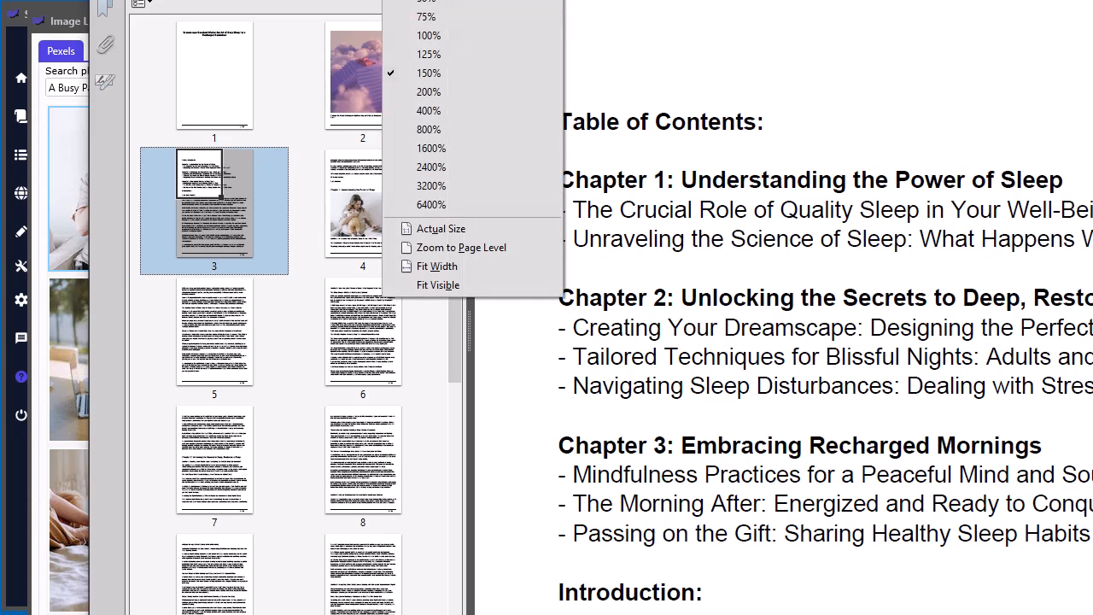
{"action": "left_click", "coordinate": [423, 19]}
{"action": "scroll", "coordinate": [903, 293], "scroll_direction": "down", "scroll_amount": 1}
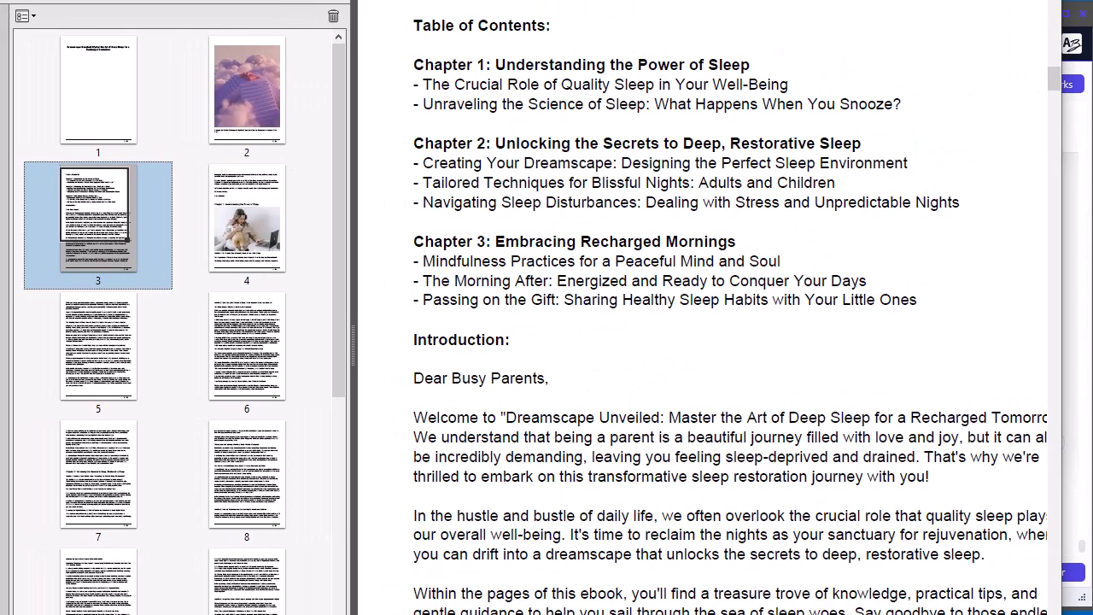
{"action": "scroll", "coordinate": [606, 349], "scroll_direction": "up", "scroll_amount": 5}
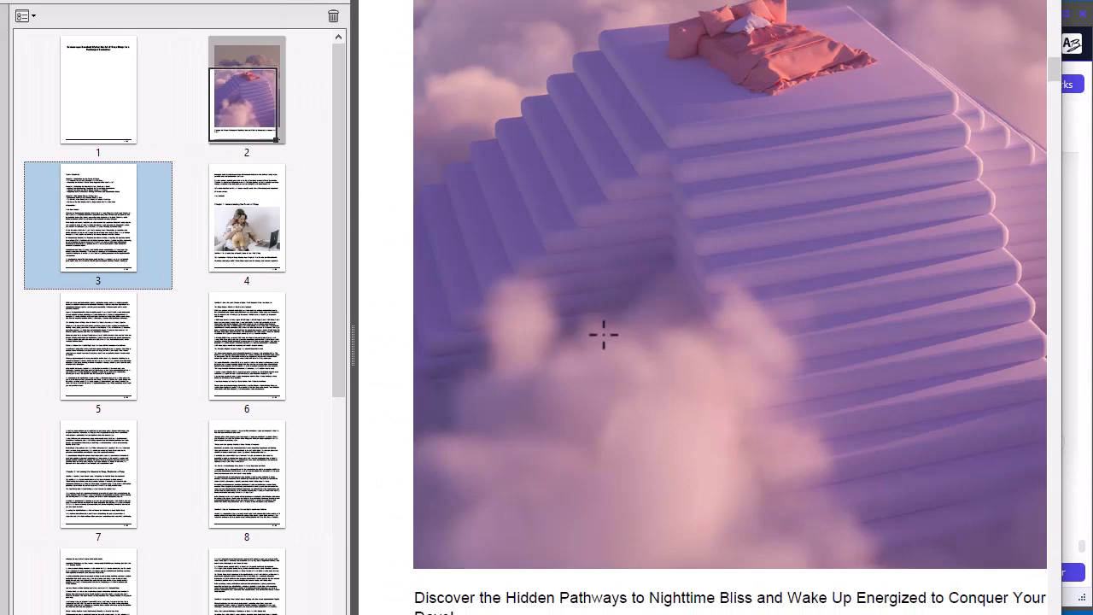
{"action": "scroll", "coordinate": [603, 335], "scroll_direction": "up", "scroll_amount": 5}
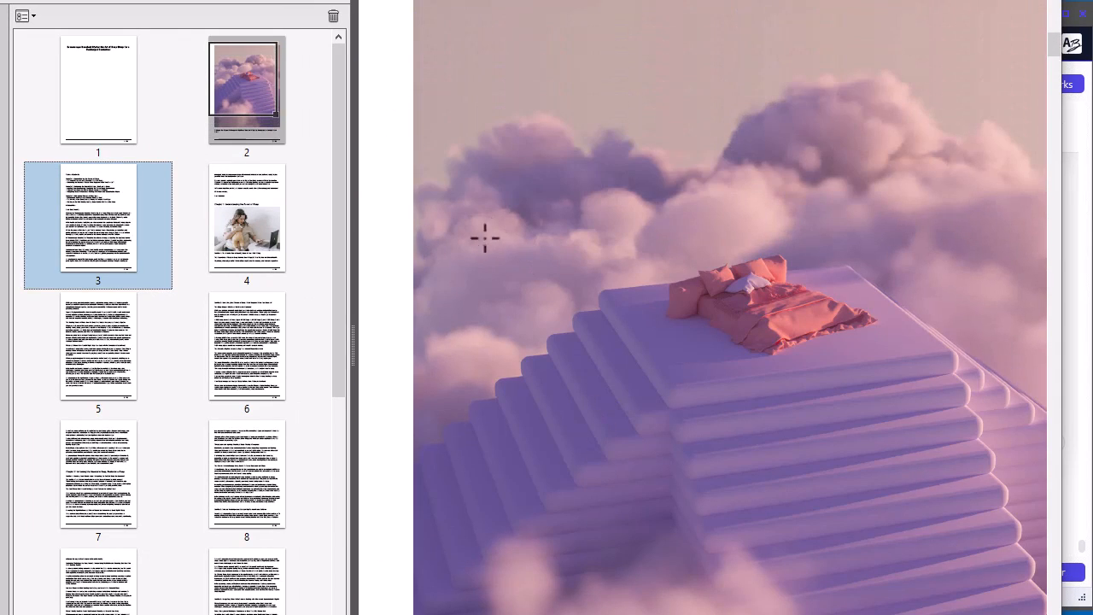
- Check the Chapter 1 page and its photo in the exported PDF, and return to the Script Editor
{"action": "left_click", "coordinate": [245, 265]}
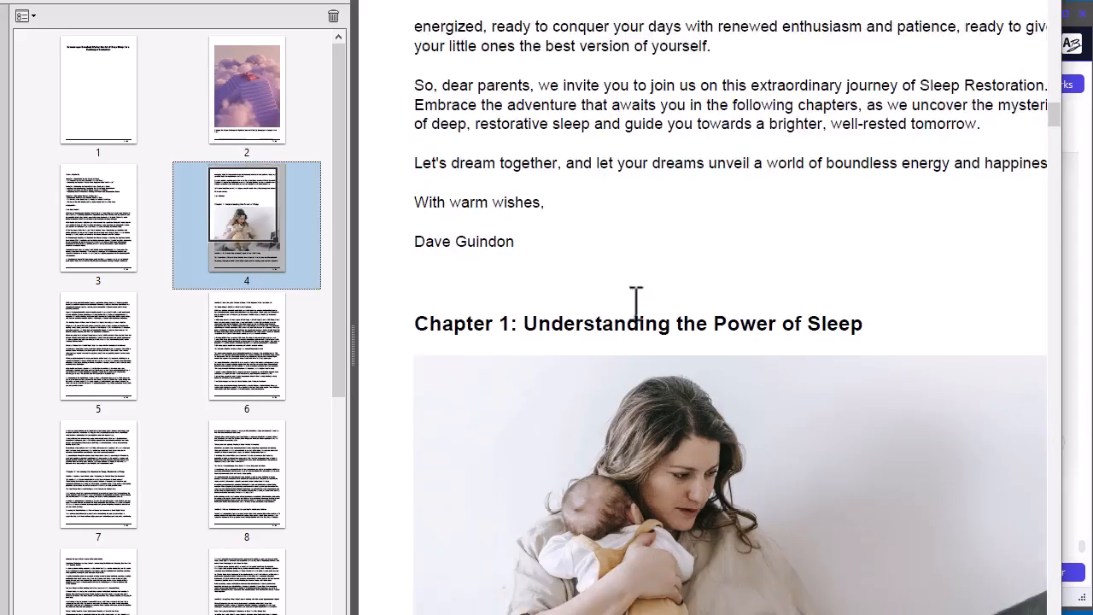
{"action": "scroll", "coordinate": [637, 300], "scroll_direction": "down", "scroll_amount": 10}
{"action": "left_click_drag", "start_coordinate": [47, 365], "coordinate": [219, 488]}
{"action": "left_click_drag", "start_coordinate": [1044, 242], "coordinate": [1056, 38]}
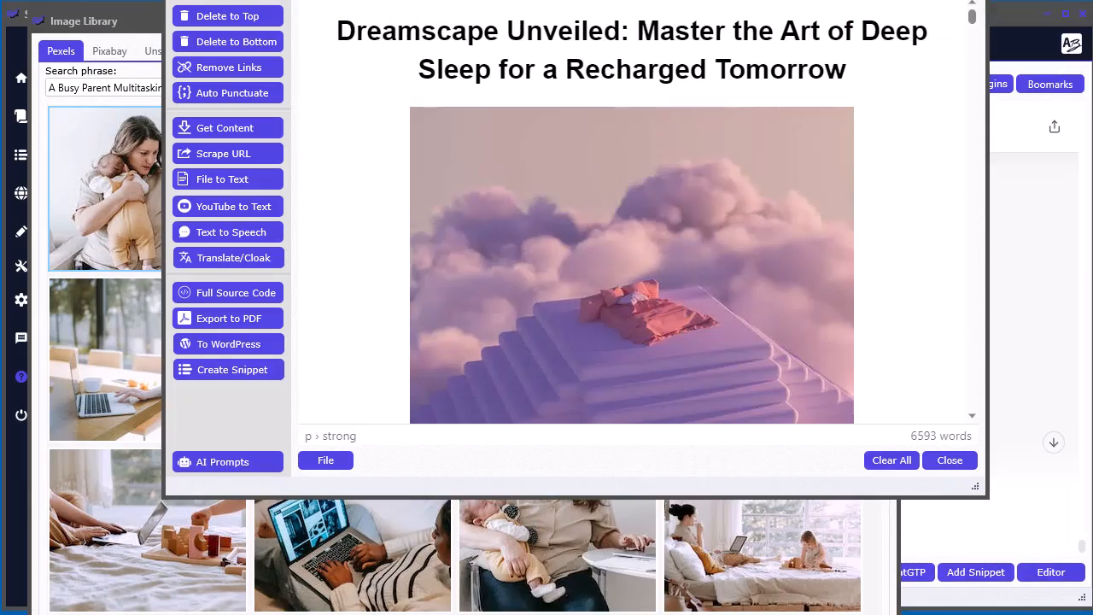
- Shrink the cloud-and-stairs title image beneath the ebook's title by dragging in its corner
{"action": "scroll", "coordinate": [958, 282], "scroll_direction": "down", "scroll_amount": 5}
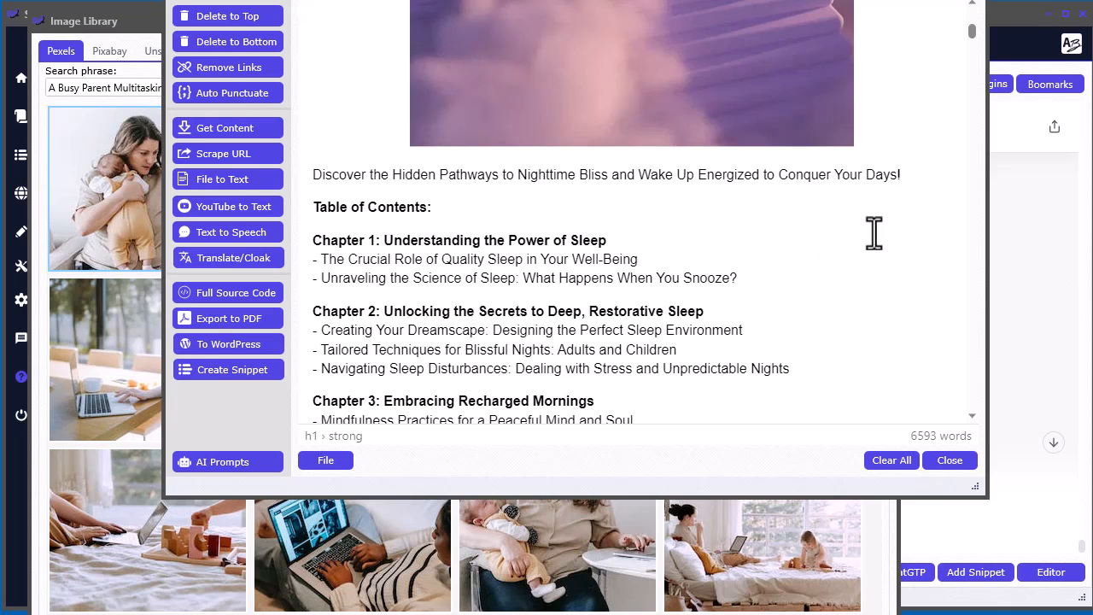
{"action": "scroll", "coordinate": [866, 283], "scroll_direction": "up", "scroll_amount": 5}
{"action": "left_click", "coordinate": [661, 249]}
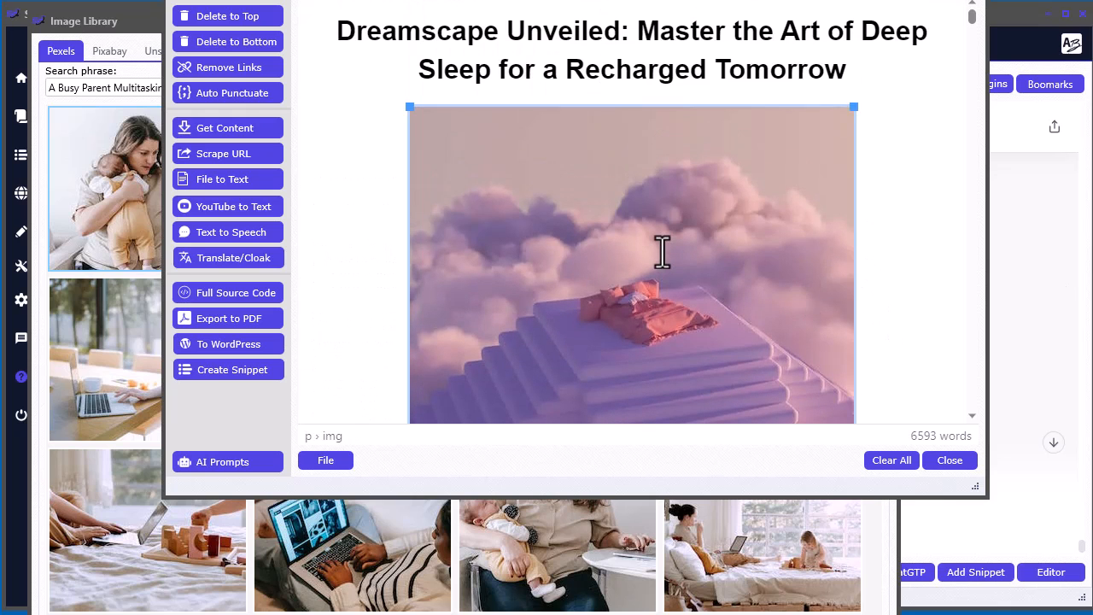
{"action": "scroll", "coordinate": [661, 264], "scroll_direction": "down", "scroll_amount": 5}
{"action": "left_click_drag", "start_coordinate": [854, 341], "coordinate": [822, 304]}
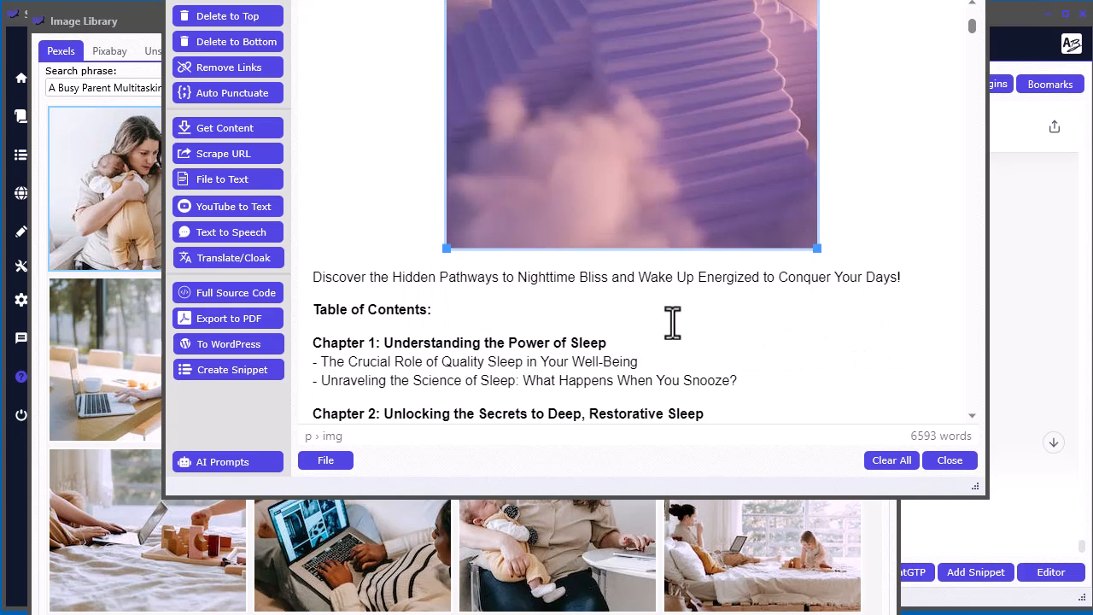
- Insert a page break between the ebook's tagline and the Table of Contents
{"action": "left_click", "coordinate": [914, 291]}
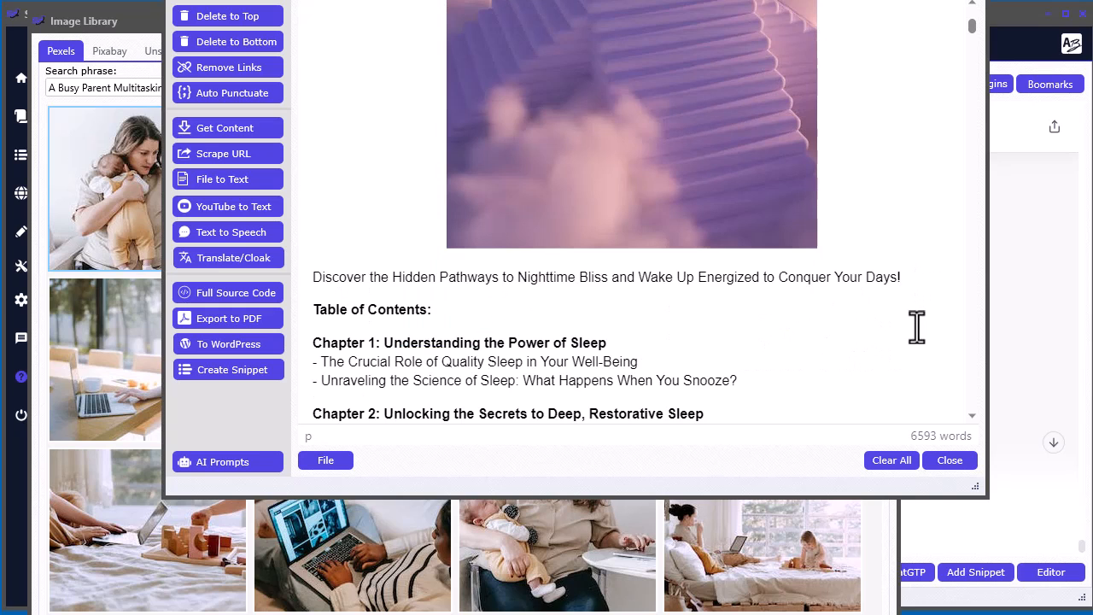
{"action": "key", "text": "Return"}
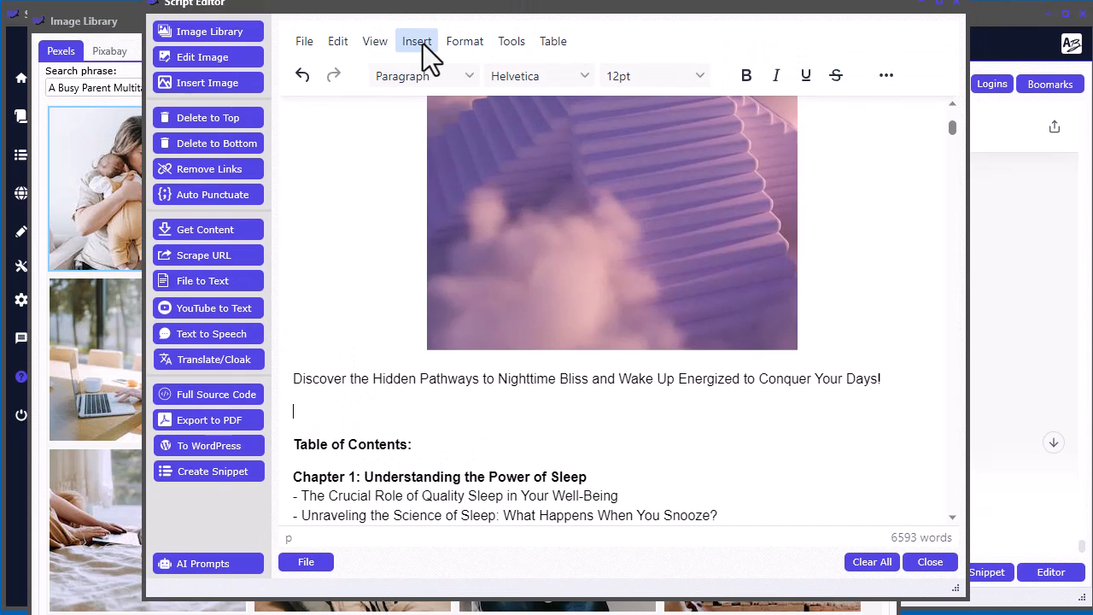
{"action": "left_click", "coordinate": [423, 43]}
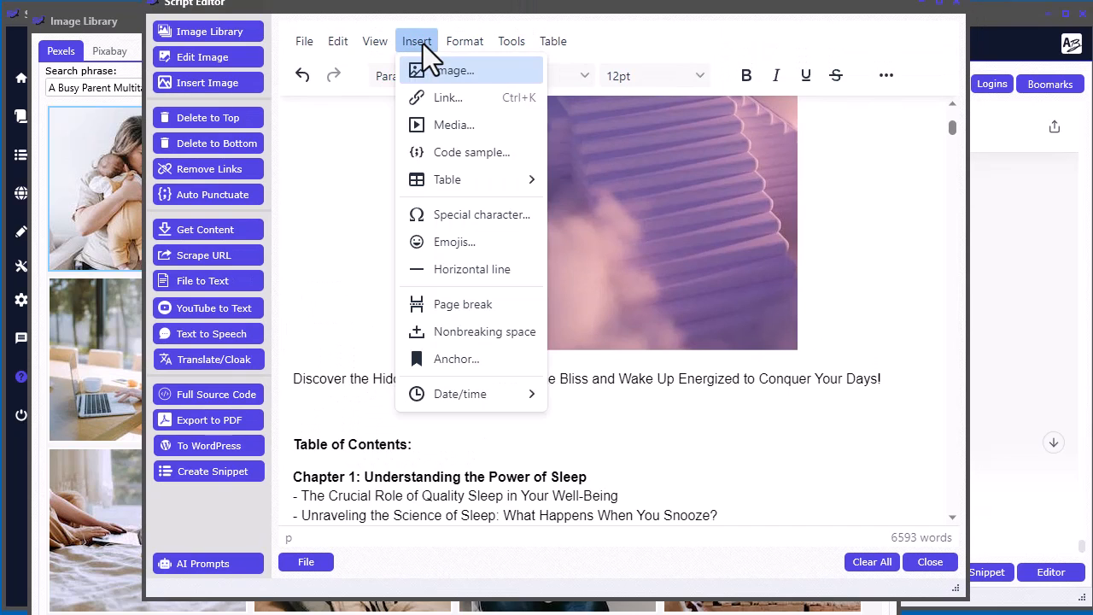
{"action": "left_click", "coordinate": [452, 310]}
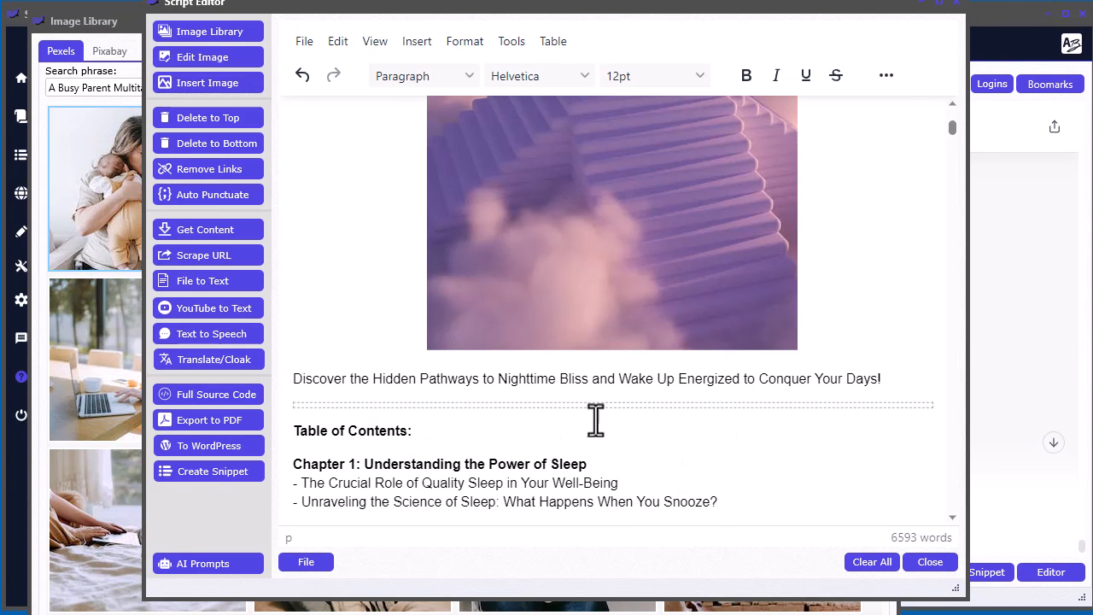
- Insert a page break between the end of the Table of Contents and the Introduction
{"action": "scroll", "coordinate": [590, 447], "scroll_direction": "down", "scroll_amount": 5}
{"action": "left_click", "coordinate": [755, 231]}
{"action": "key", "text": "Return"}
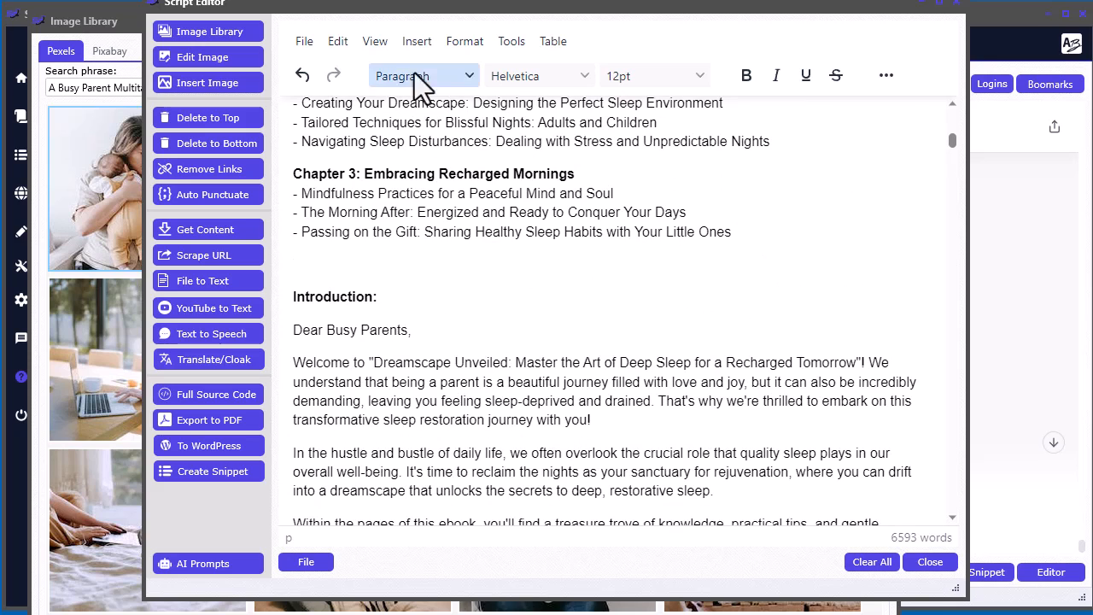
{"action": "left_click", "coordinate": [336, 41]}
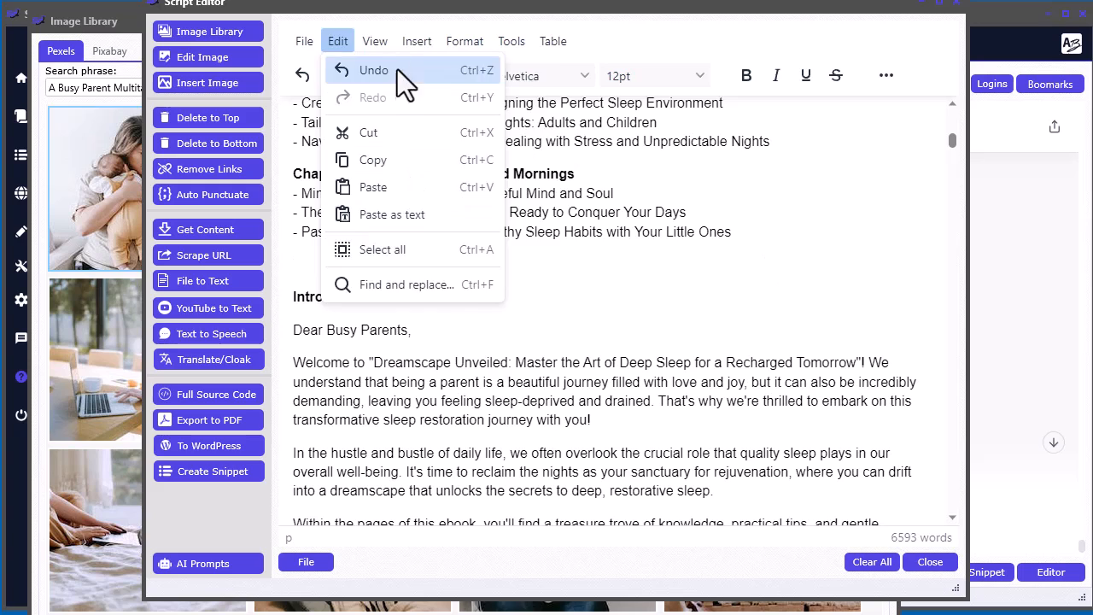
{"action": "left_click", "coordinate": [417, 41]}
{"action": "left_click", "coordinate": [473, 295]}
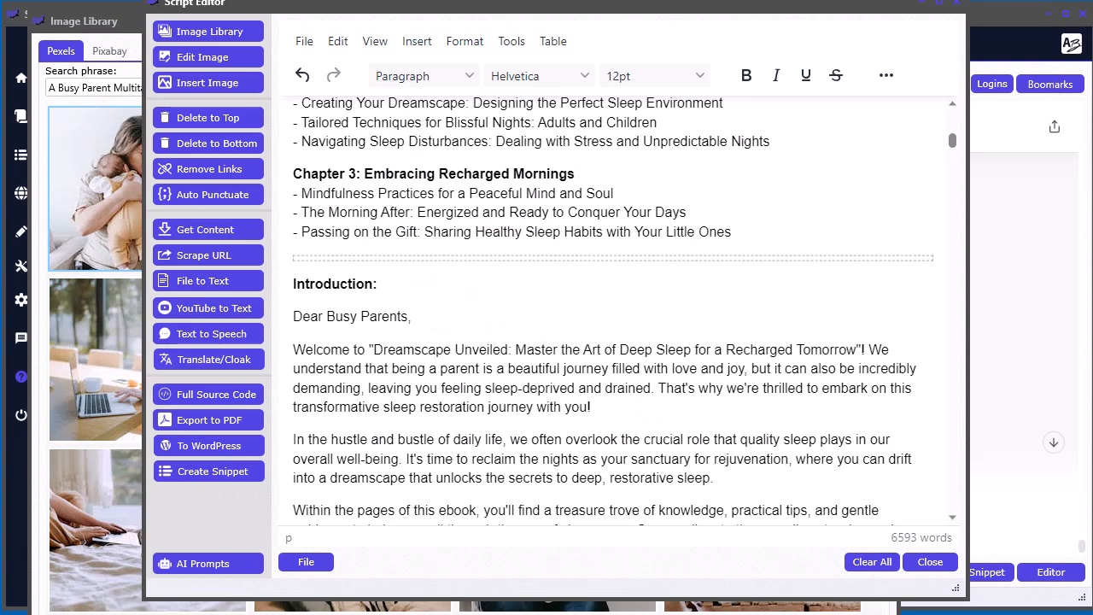
- Export the ebook to PDF with page numbers in the footer, replacing sleep.pdf in the saved folder
{"action": "left_click", "coordinate": [244, 420]}
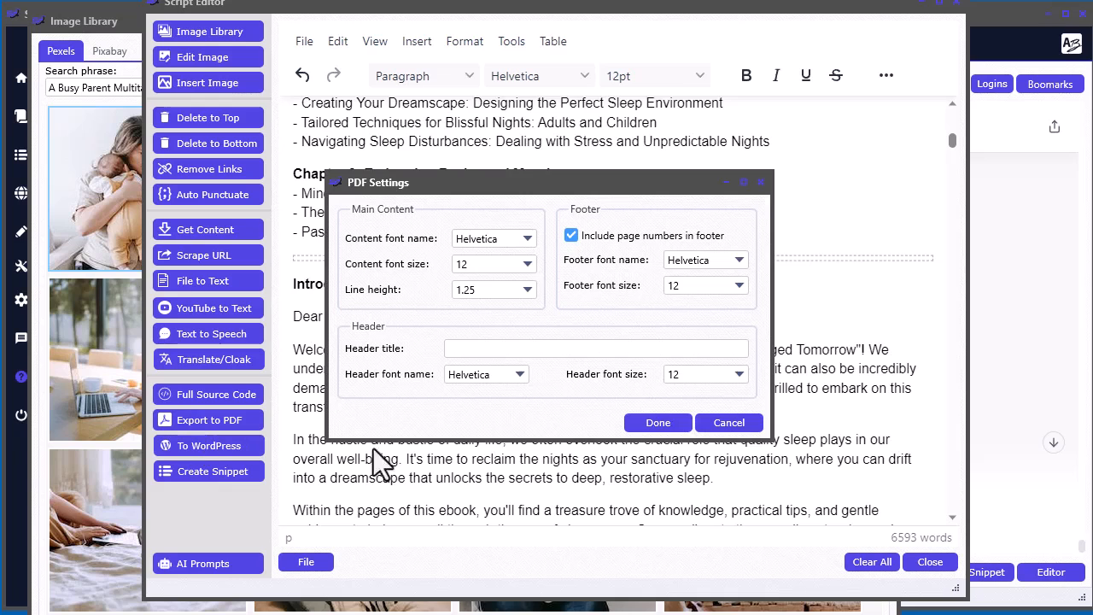
{"action": "left_click", "coordinate": [663, 427]}
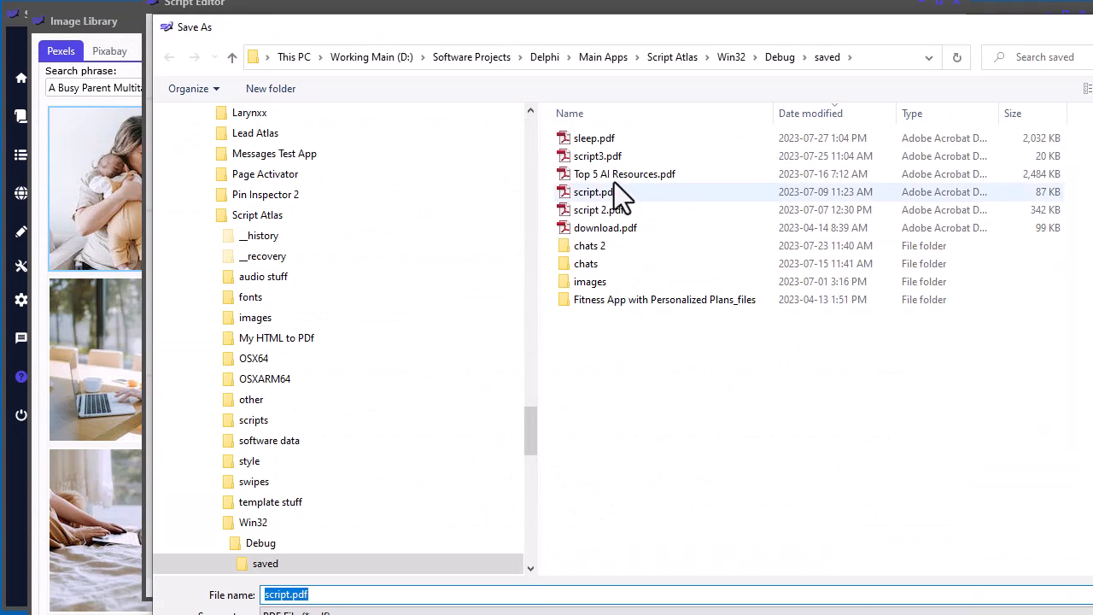
{"action": "left_click", "coordinate": [601, 140]}
{"action": "key", "text": "Return"}
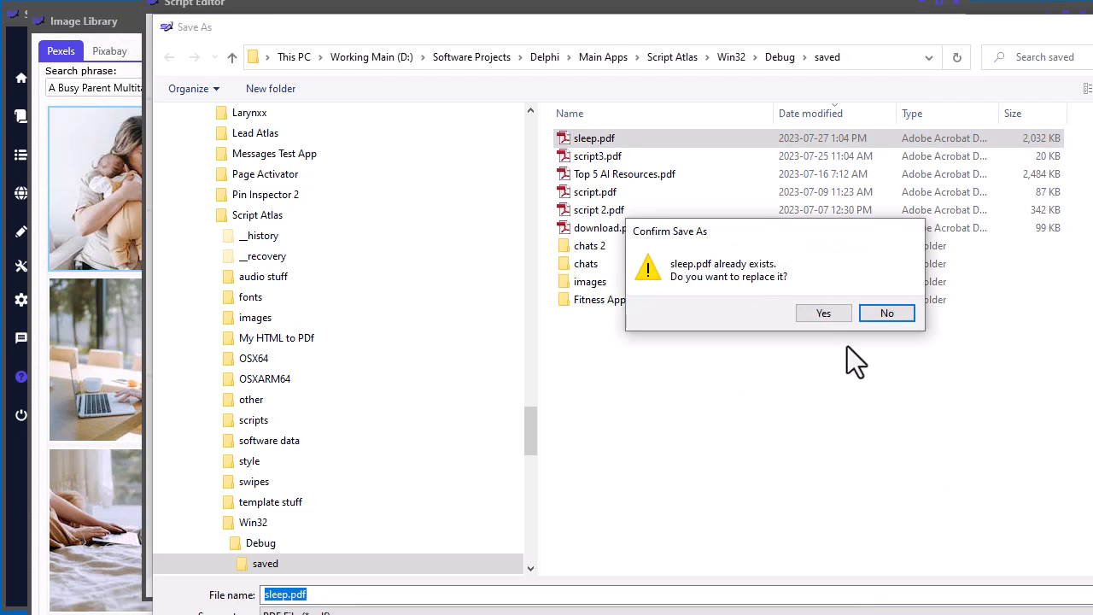
{"action": "left_click", "coordinate": [822, 316]}
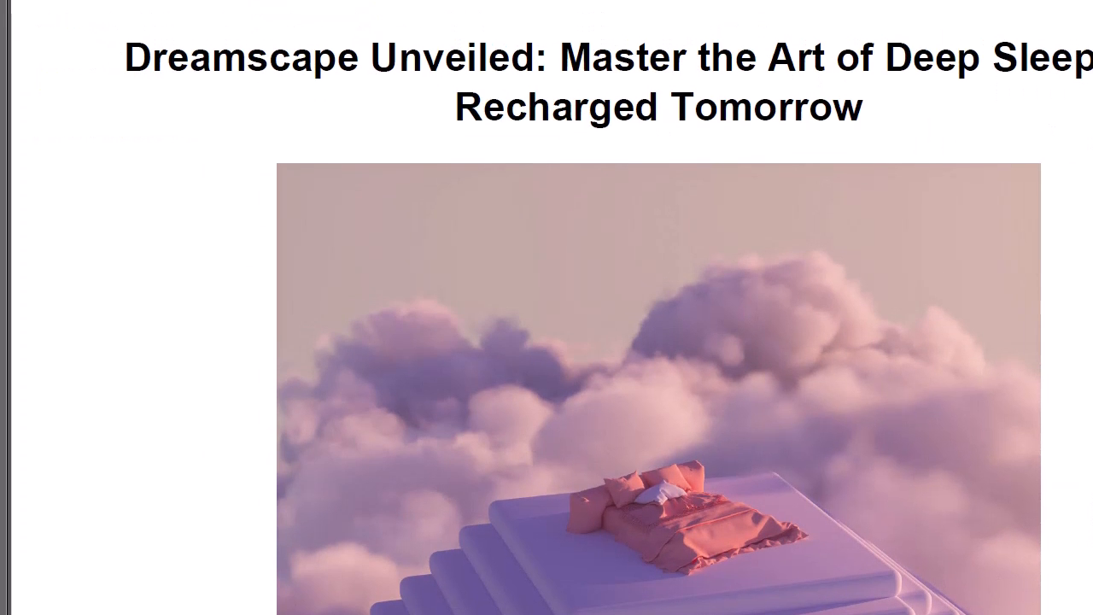
- View the new PDF at a smaller zoom and check the title page and table of contents page
{"action": "left_click", "coordinate": [274, 0]}
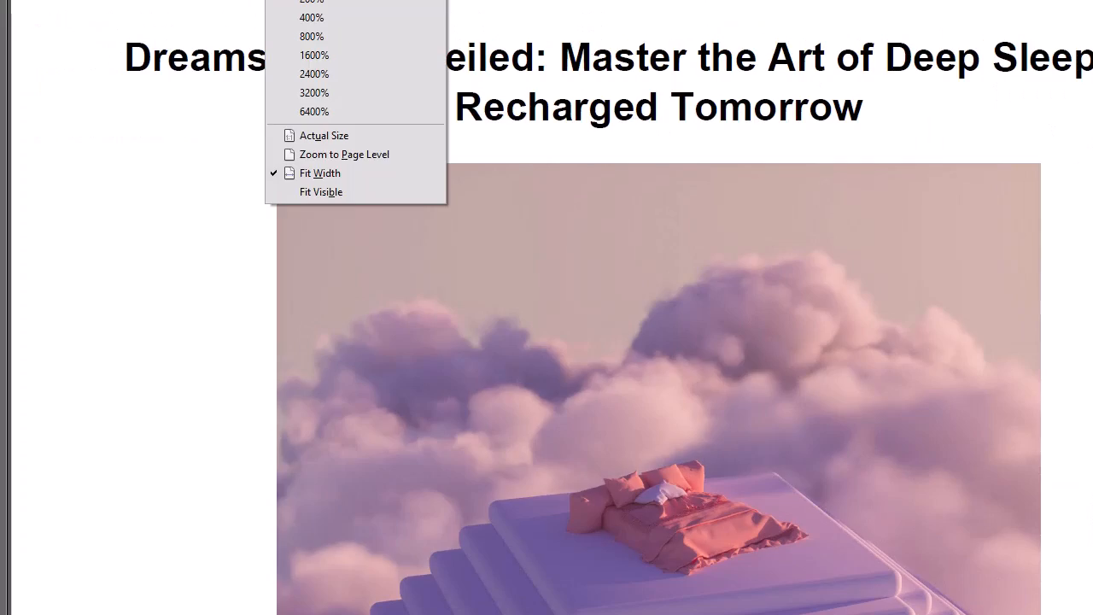
{"action": "left_click", "coordinate": [312, 0]}
{"action": "scroll", "coordinate": [832, 453], "scroll_direction": "down", "scroll_amount": 20}
{"action": "scroll", "coordinate": [832, 453], "scroll_direction": "up", "scroll_amount": 20}
{"action": "scroll", "coordinate": [832, 454], "scroll_direction": "down", "scroll_amount": 15}
{"action": "scroll", "coordinate": [829, 451], "scroll_direction": "up", "scroll_amount": 8}
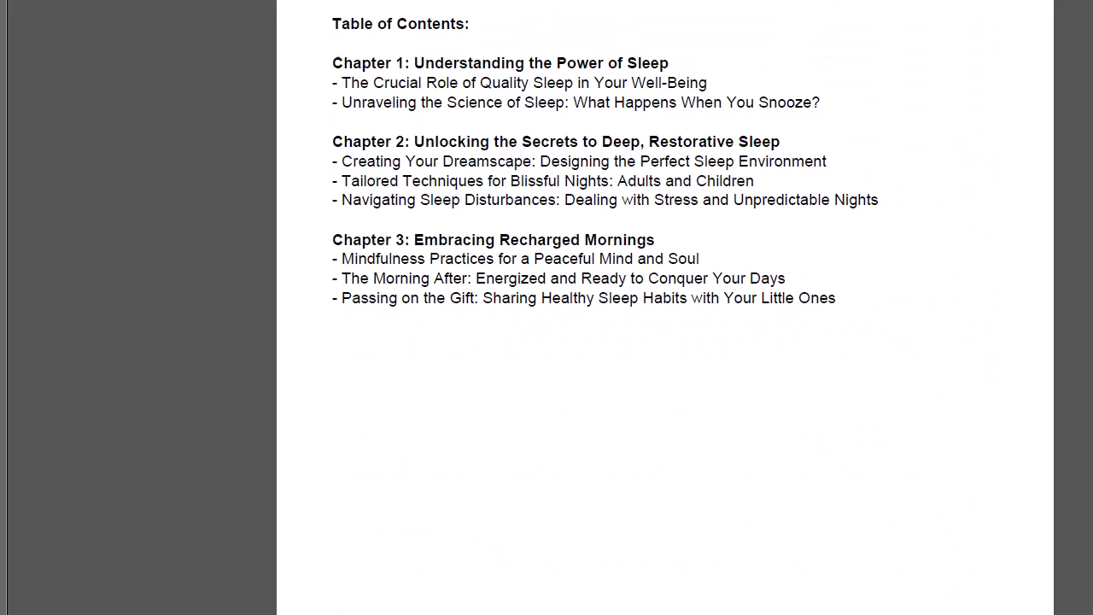
- Show the page thumbnails and review the PDF's chapters through to the last page and back to the title page
{"action": "left_click", "coordinate": [2, 1]}
{"action": "left_click", "coordinate": [120, 111]}
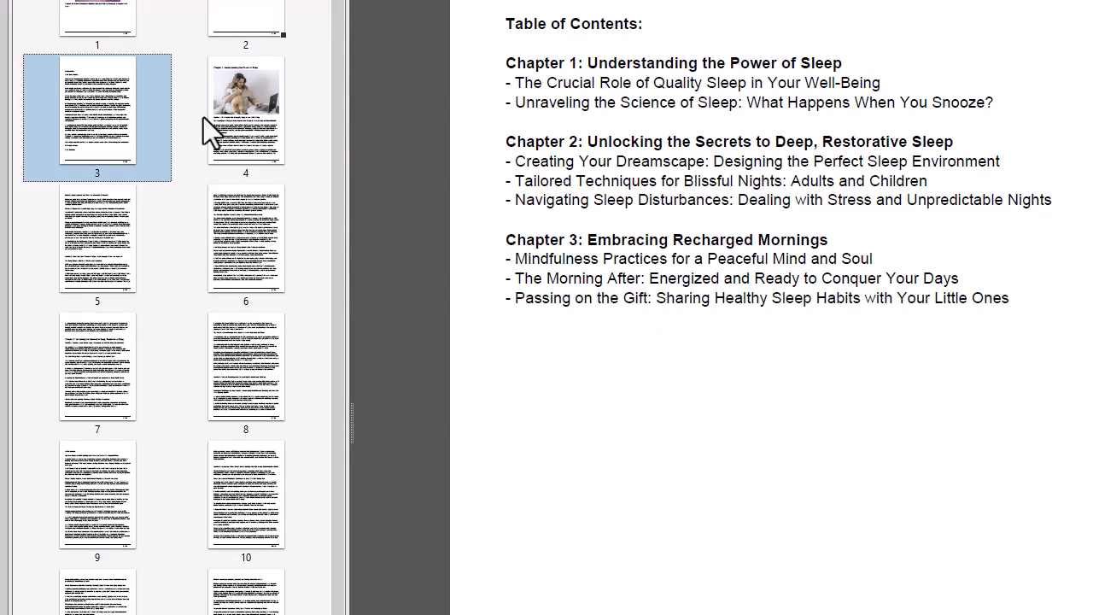
{"action": "left_click", "coordinate": [248, 162]}
{"action": "left_click", "coordinate": [199, 284]}
{"action": "left_click", "coordinate": [90, 299]}
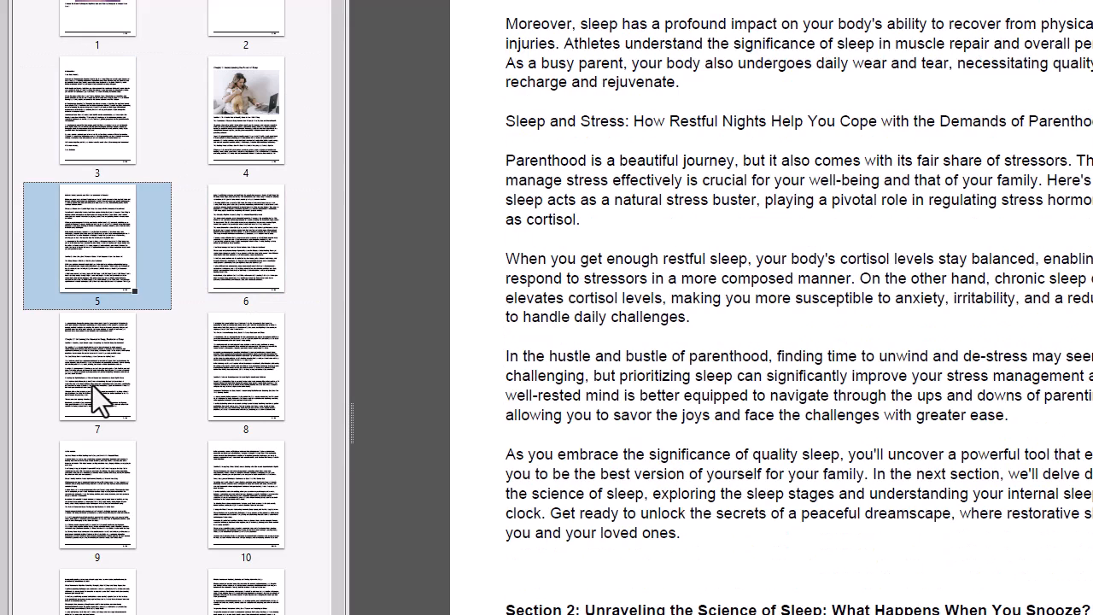
{"action": "scroll", "coordinate": [540, 431], "scroll_direction": "down", "scroll_amount": 20}
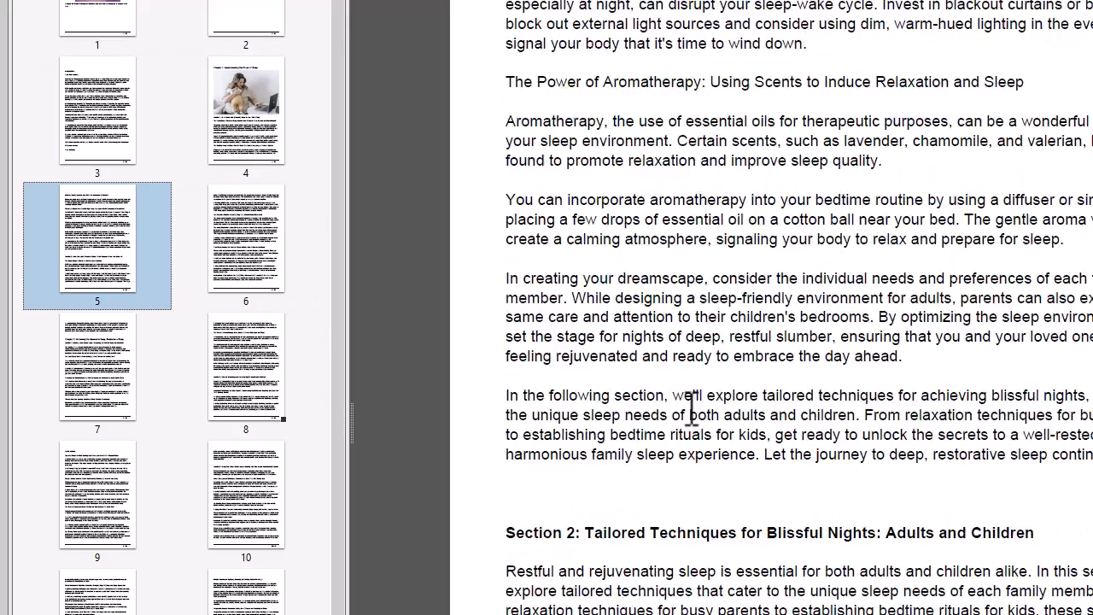
{"action": "scroll", "coordinate": [692, 408], "scroll_direction": "down", "scroll_amount": 20}
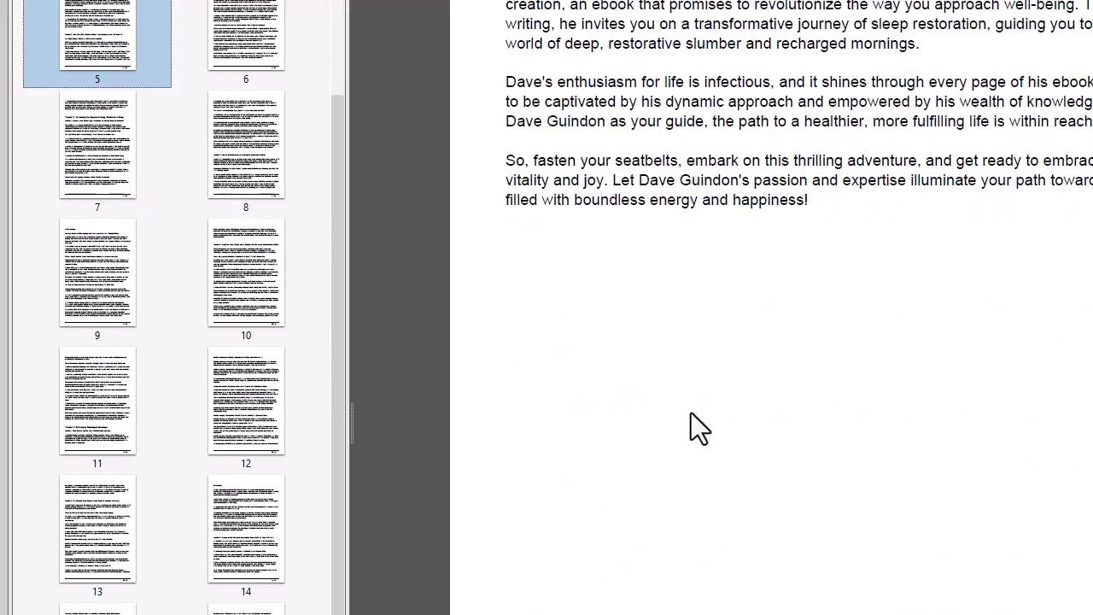
{"action": "scroll", "coordinate": [691, 412], "scroll_direction": "up", "scroll_amount": 5}
{"action": "scroll", "coordinate": [674, 415], "scroll_direction": "up", "scroll_amount": 20}
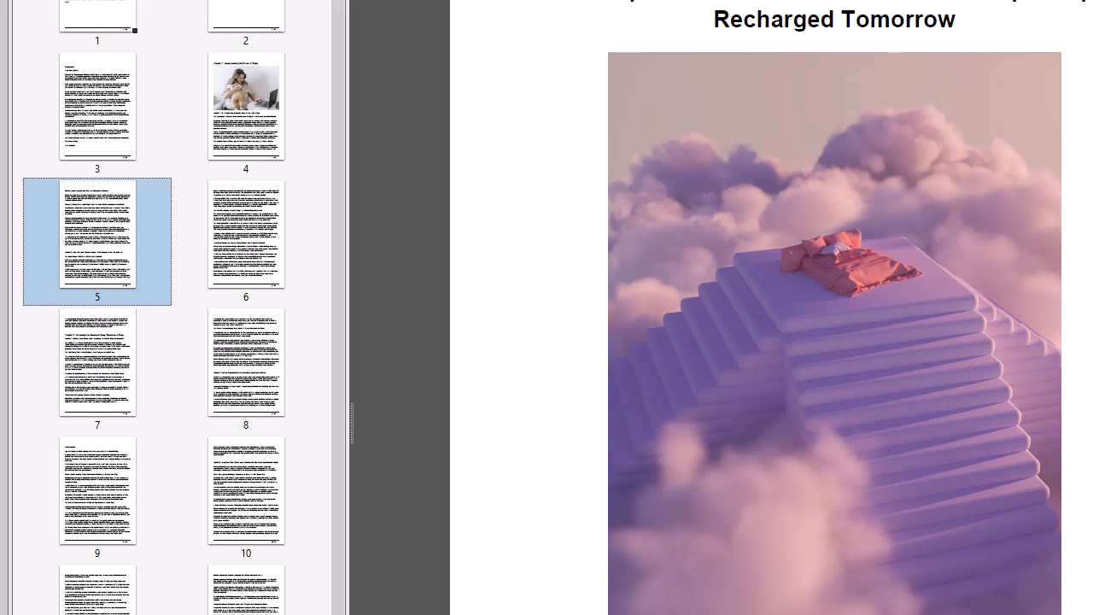
{"action": "scroll", "coordinate": [835, 342], "scroll_direction": "up", "scroll_amount": 1}
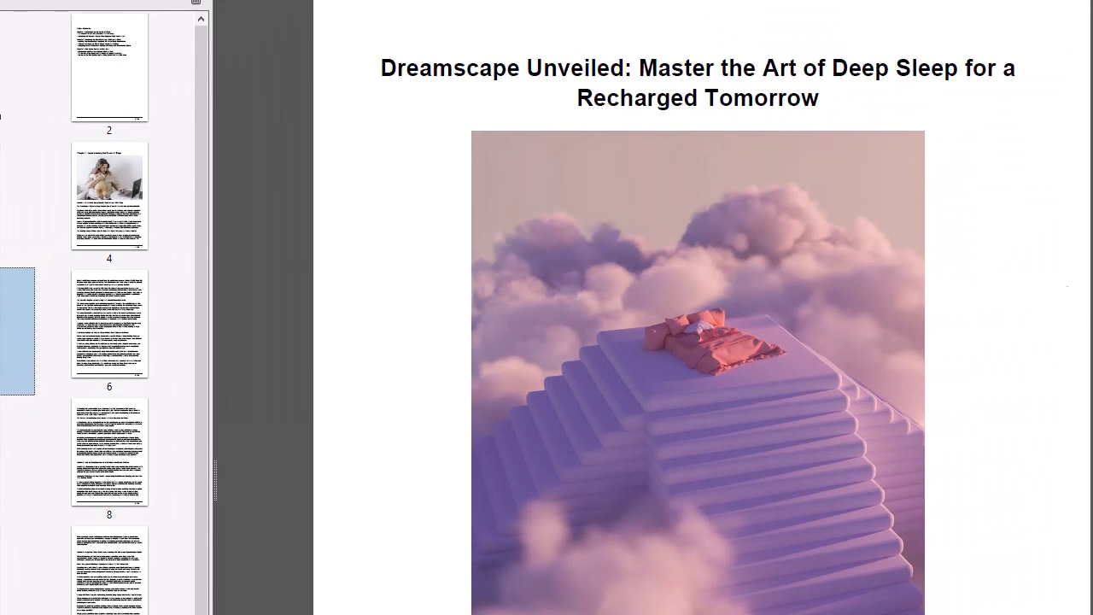
- Hide the PDF's page thumbnails and move the overlapping windows aside to uncover the ChatGPT conversation in Script Atlas
{"action": "left_click", "coordinate": [1084, 231]}
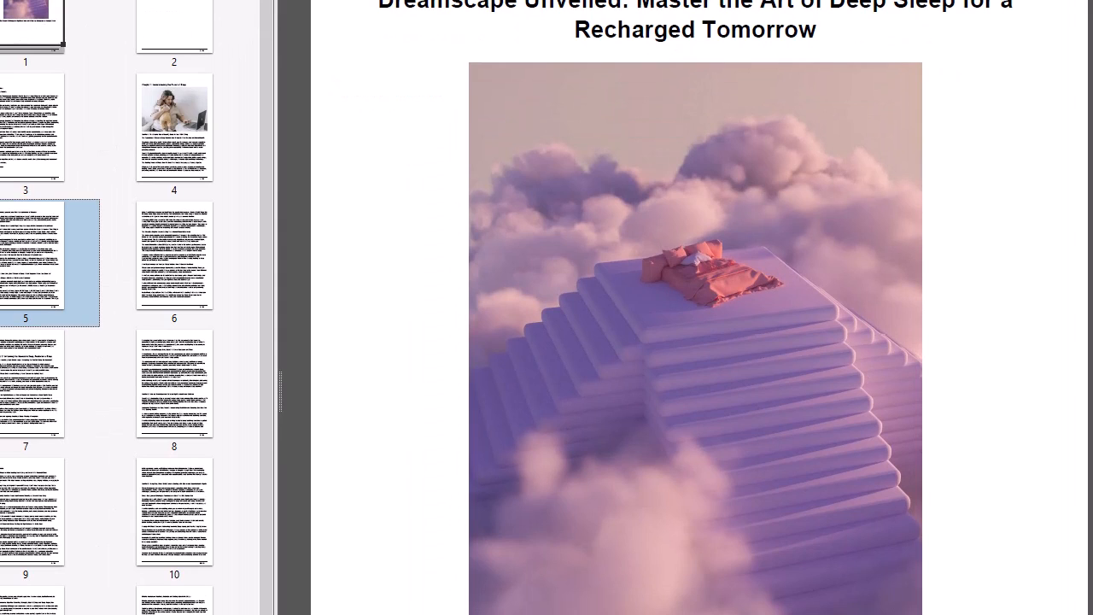
{"action": "key", "text": "F4"}
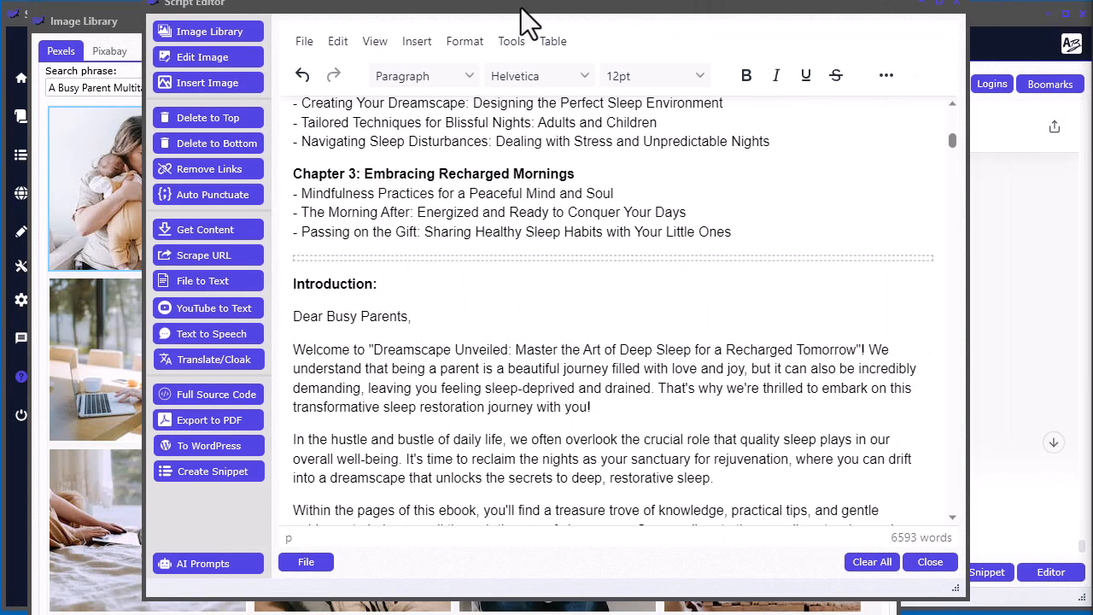
{"action": "left_click_drag", "start_coordinate": [521, 8], "coordinate": [1092, 58]}
{"action": "left_click_drag", "start_coordinate": [769, 24], "coordinate": [1092, 62]}
{"action": "left_click", "coordinate": [420, 294]}
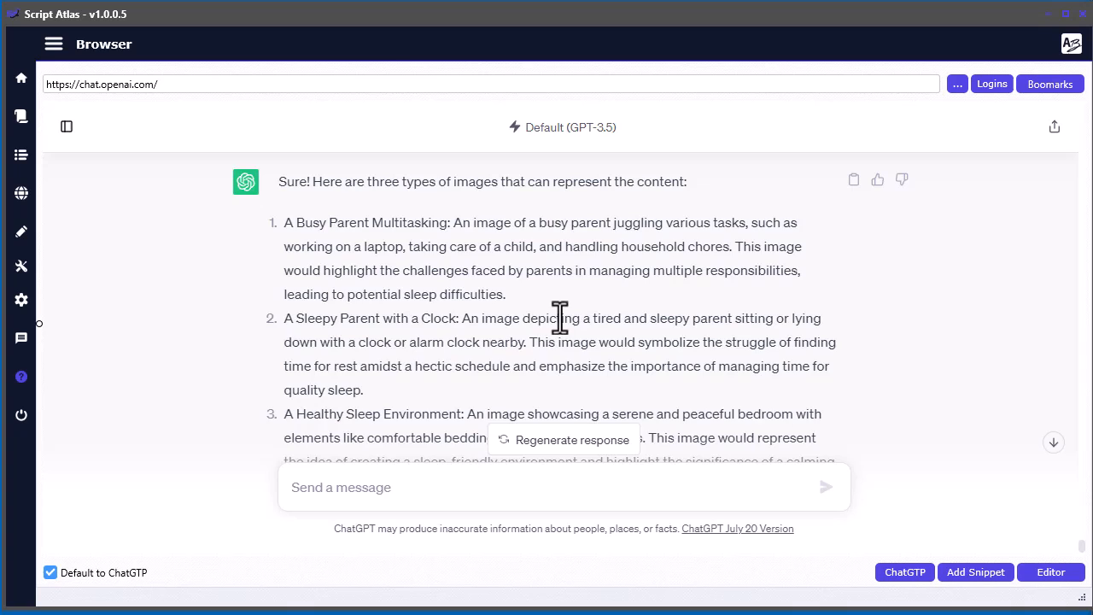
- Review the three image ideas in the ChatGPT conversation, briefly bringing the Script Editor alongside it
{"action": "scroll", "coordinate": [555, 325], "scroll_direction": "down", "scroll_amount": 1}
{"action": "scroll", "coordinate": [550, 328], "scroll_direction": "up", "scroll_amount": 3}
{"action": "scroll", "coordinate": [550, 329], "scroll_direction": "down", "scroll_amount": 3}
{"action": "scroll", "coordinate": [550, 329], "scroll_direction": "down", "scroll_amount": 1}
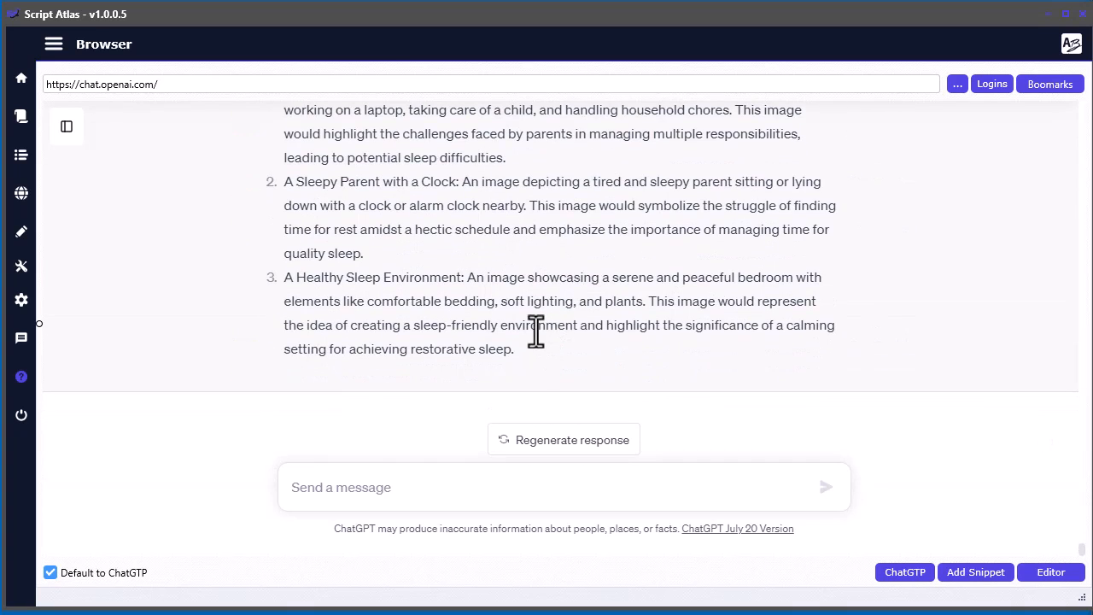
{"action": "left_click_drag", "start_coordinate": [1092, 83], "coordinate": [672, 55]}
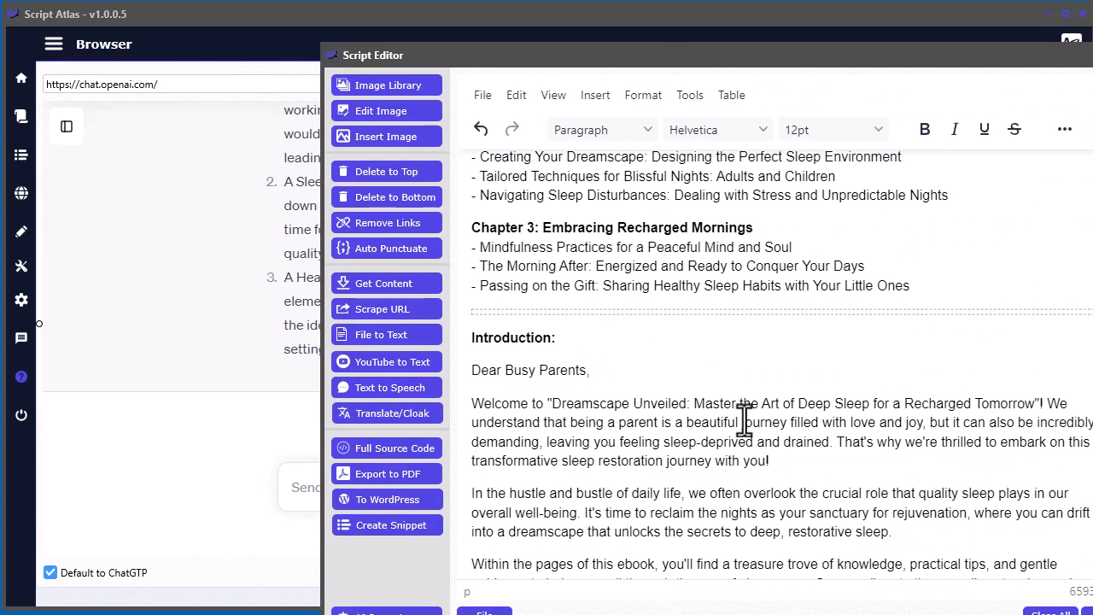
{"action": "left_click_drag", "start_coordinate": [786, 65], "coordinate": [1092, 111]}
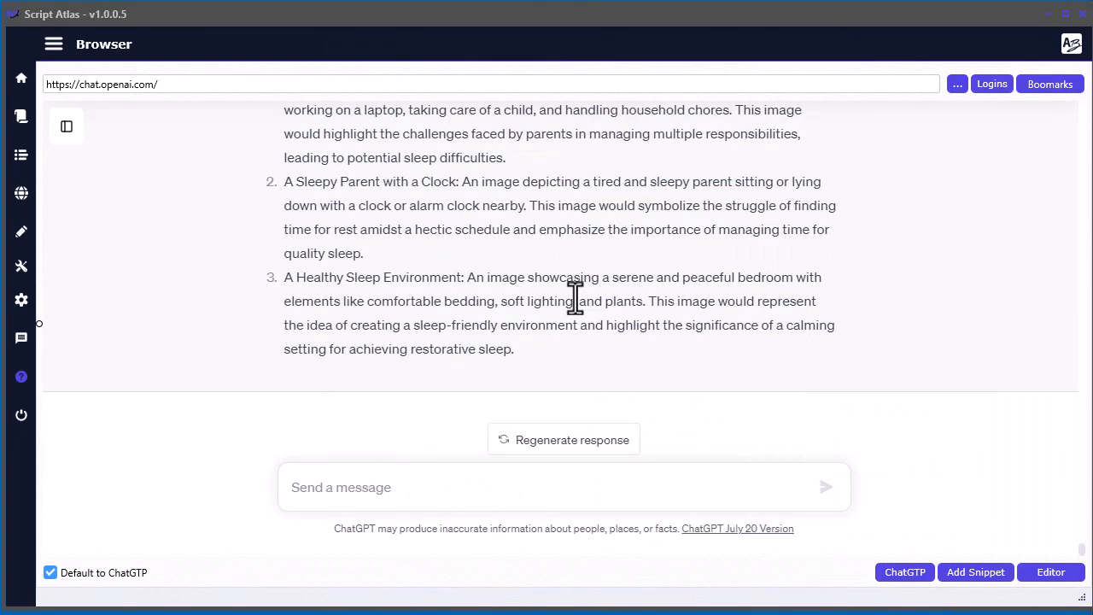
{"action": "scroll", "coordinate": [551, 375], "scroll_direction": "up", "scroll_amount": 4}
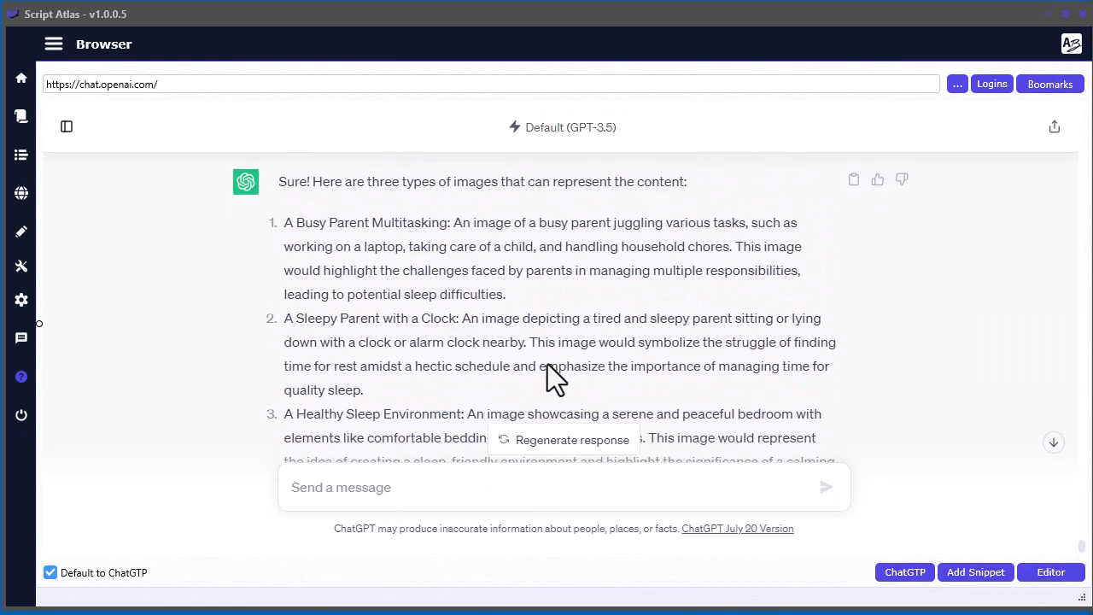
{"action": "scroll", "coordinate": [548, 364], "scroll_direction": "up", "scroll_amount": 3}
{"action": "scroll", "coordinate": [549, 352], "scroll_direction": "down", "scroll_amount": 6}
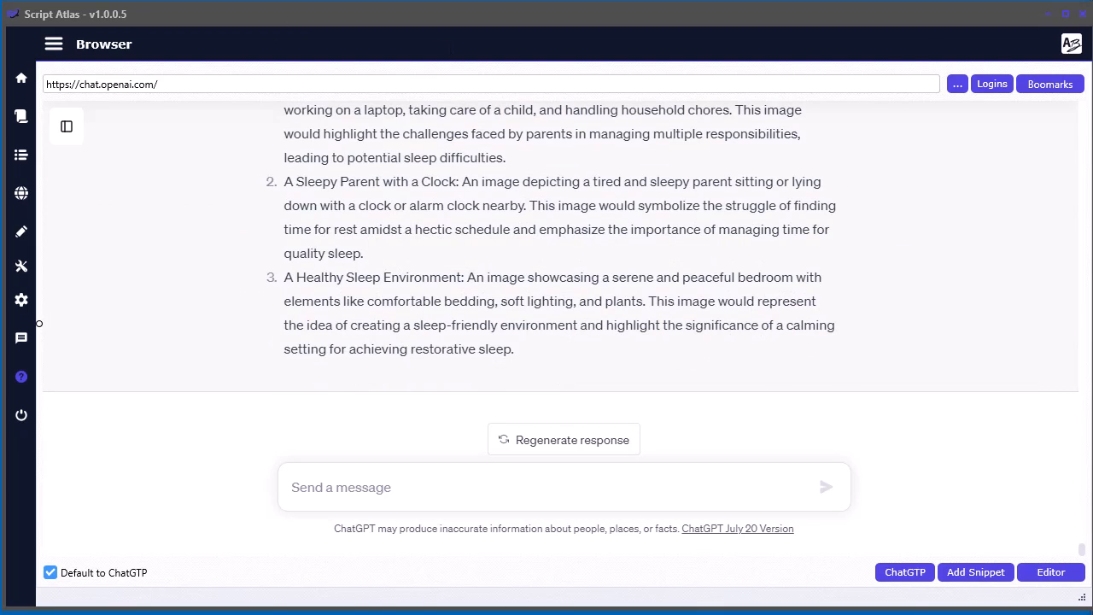
- Bring the Script Editor back over the browser and look over the start of the ebook
{"action": "key", "text": "alt+Tab"}
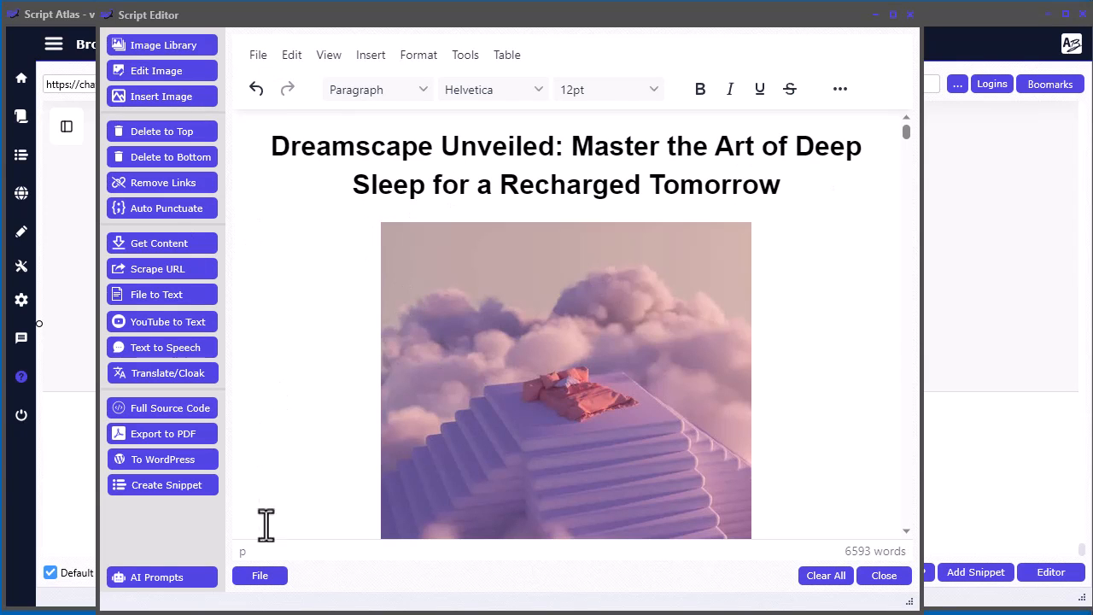
{"action": "scroll", "coordinate": [834, 424], "scroll_direction": "down", "scroll_amount": 3}
{"action": "scroll", "coordinate": [833, 424], "scroll_direction": "up", "scroll_amount": 3}
{"action": "left_click_drag", "start_coordinate": [467, 22], "coordinate": [506, 19]}
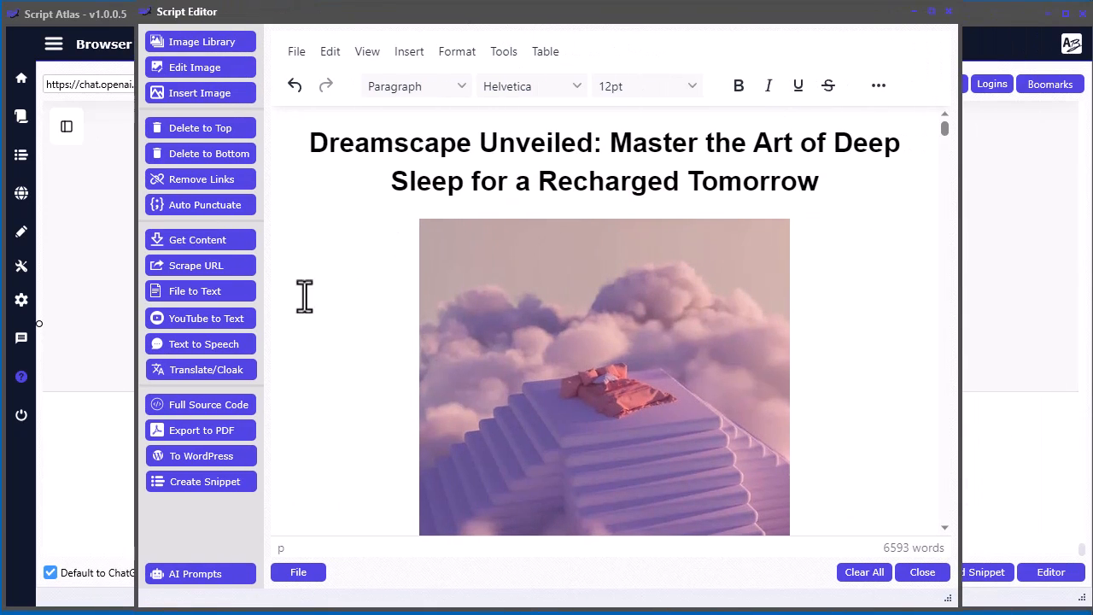